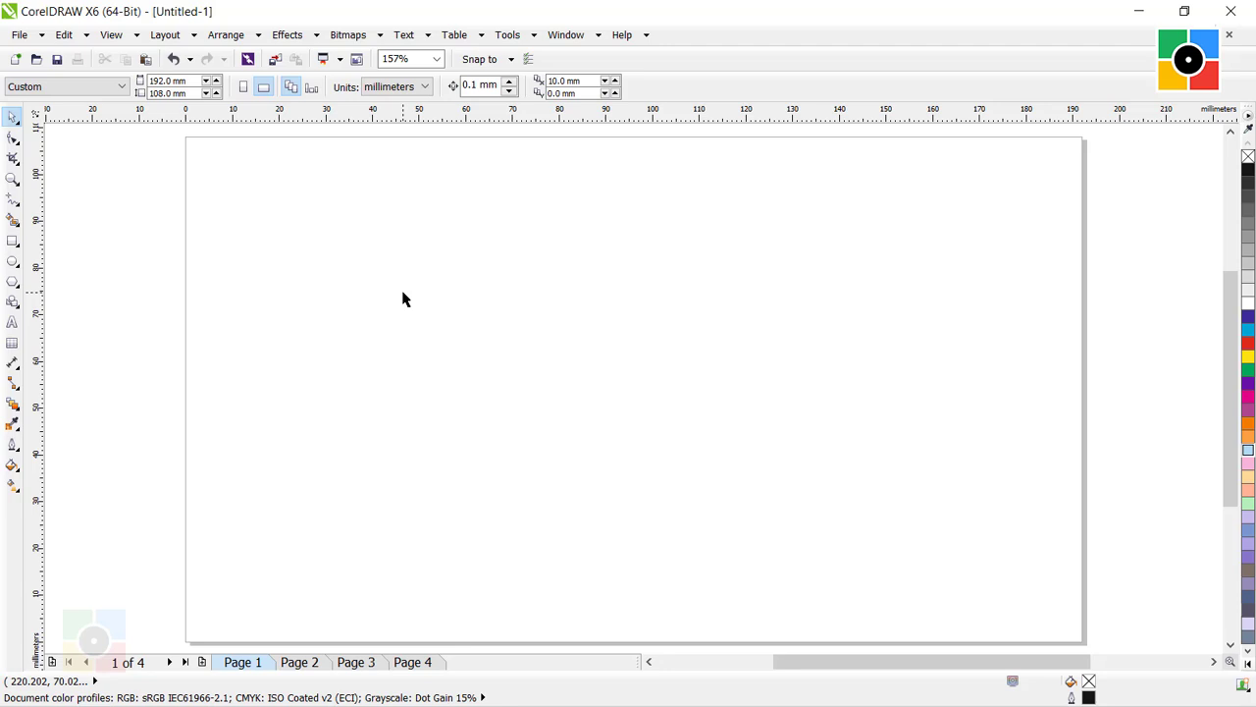
Set up the Artistic Media tool in Preset mode with the first preset stroke and a 5 mm stroke width.
left_click(11, 201)
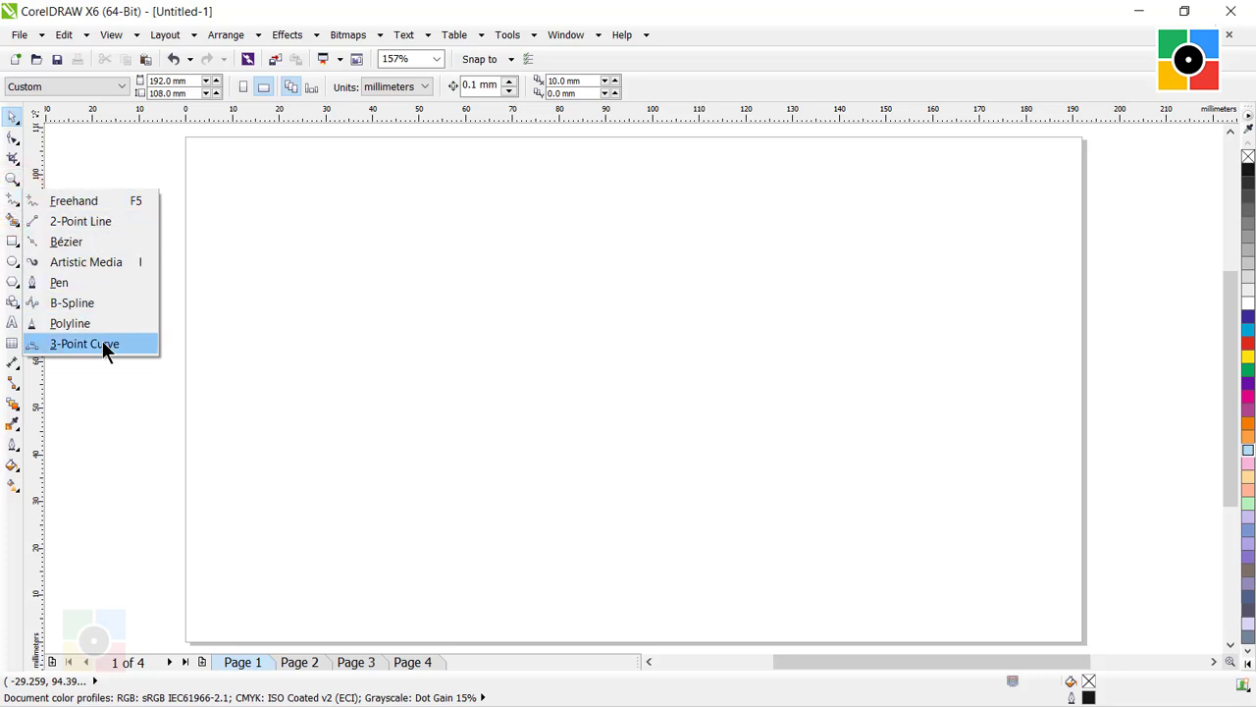
left_click(87, 263)
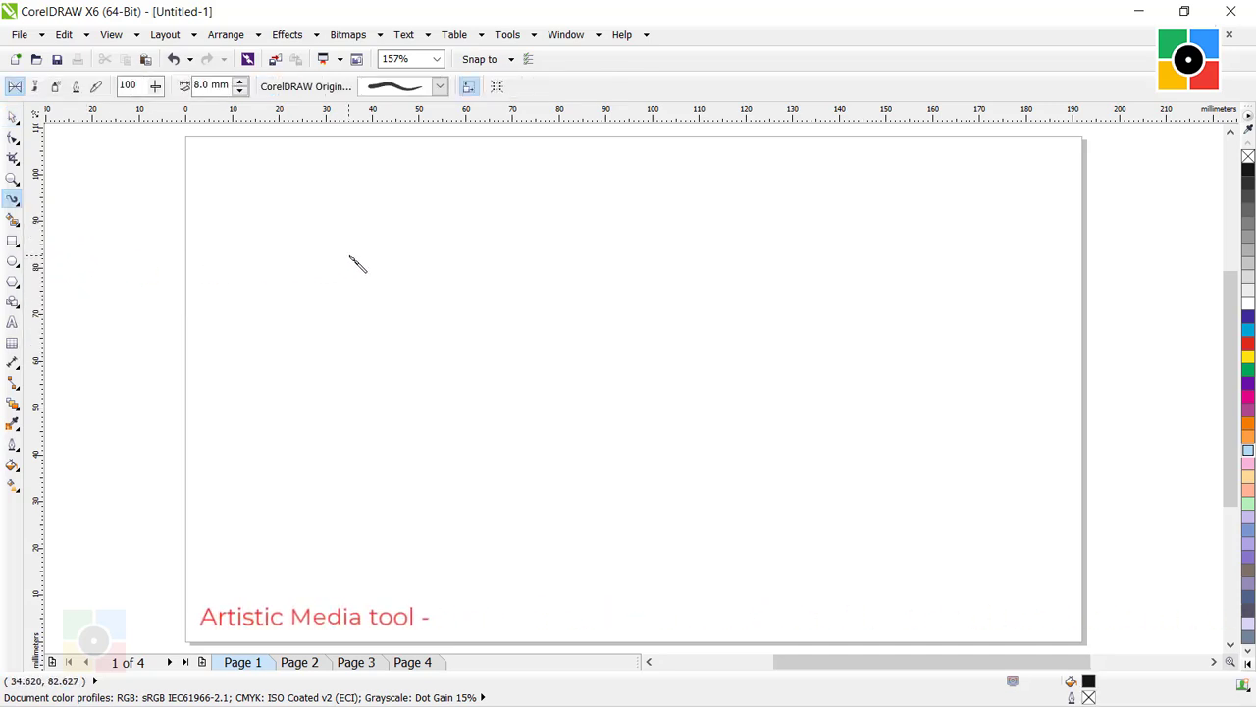
left_click(368, 295)
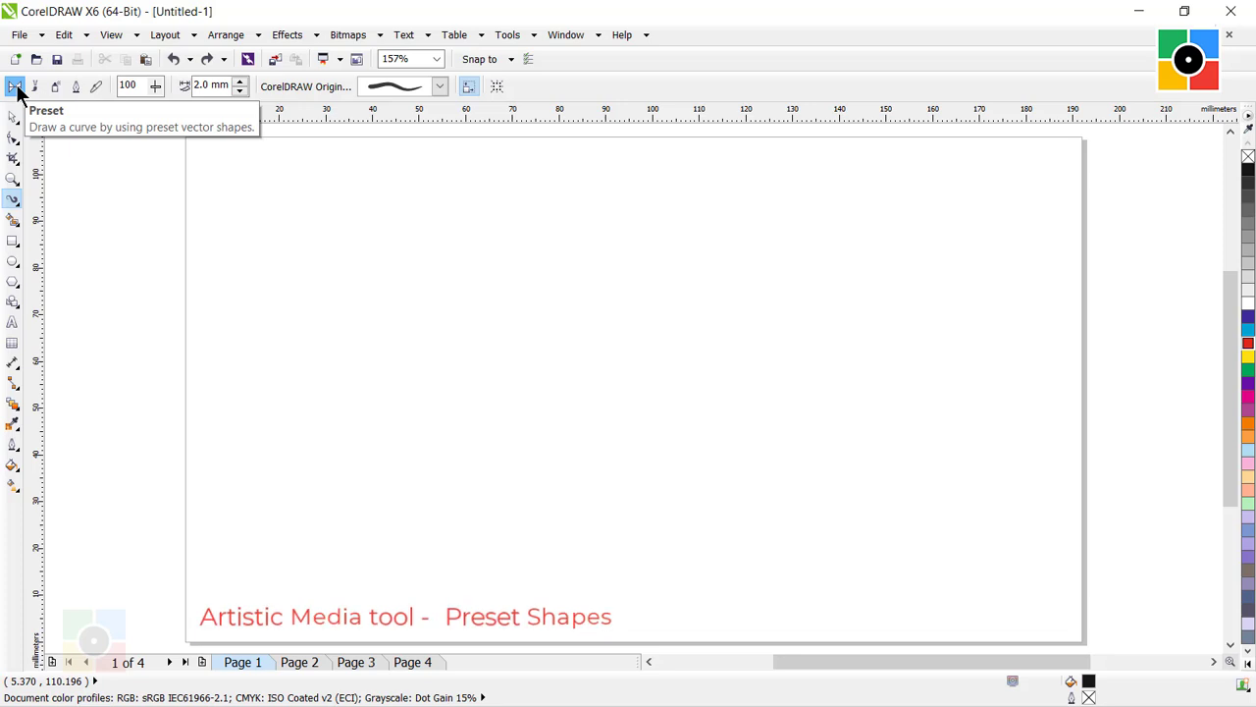
left_click(440, 87)
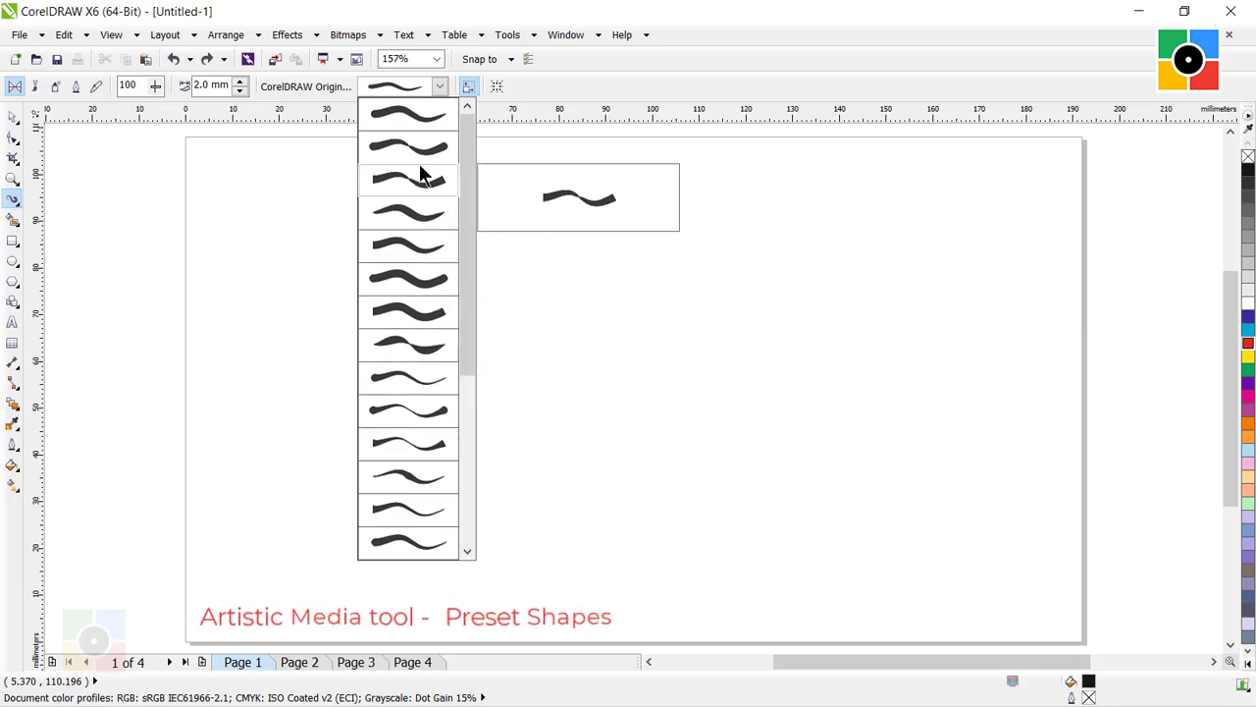
left_click(414, 118)
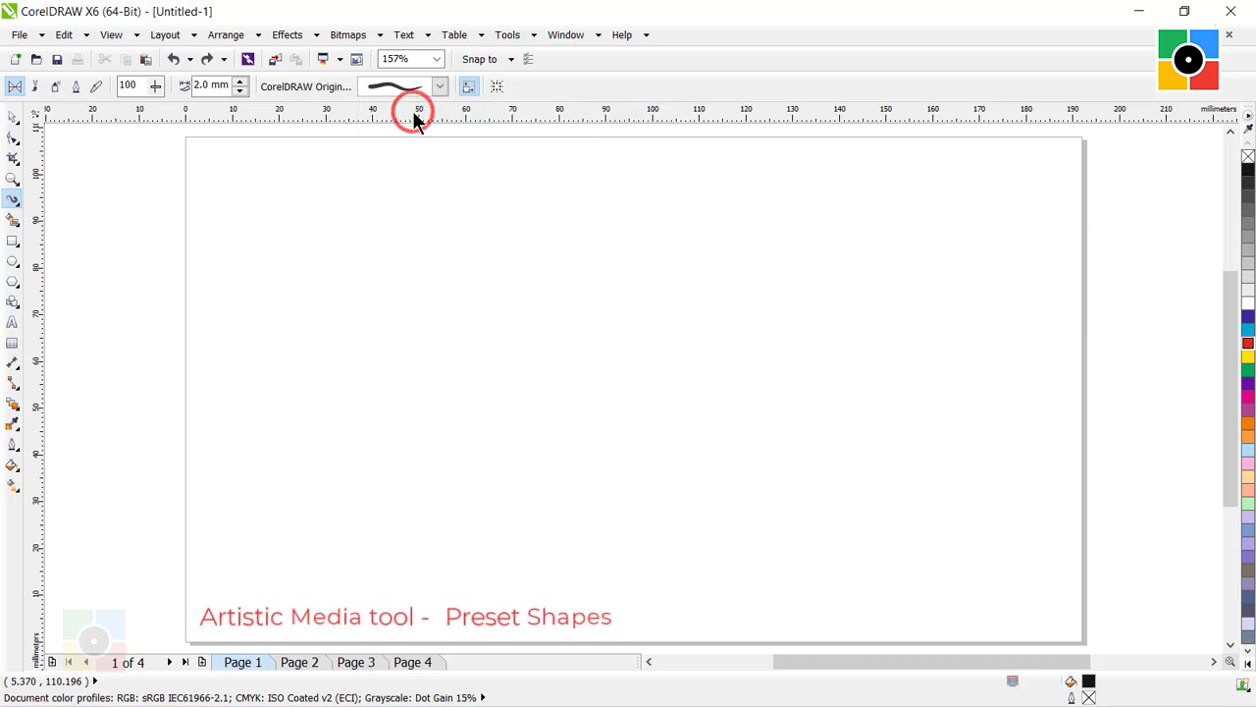
double_click(206, 86)
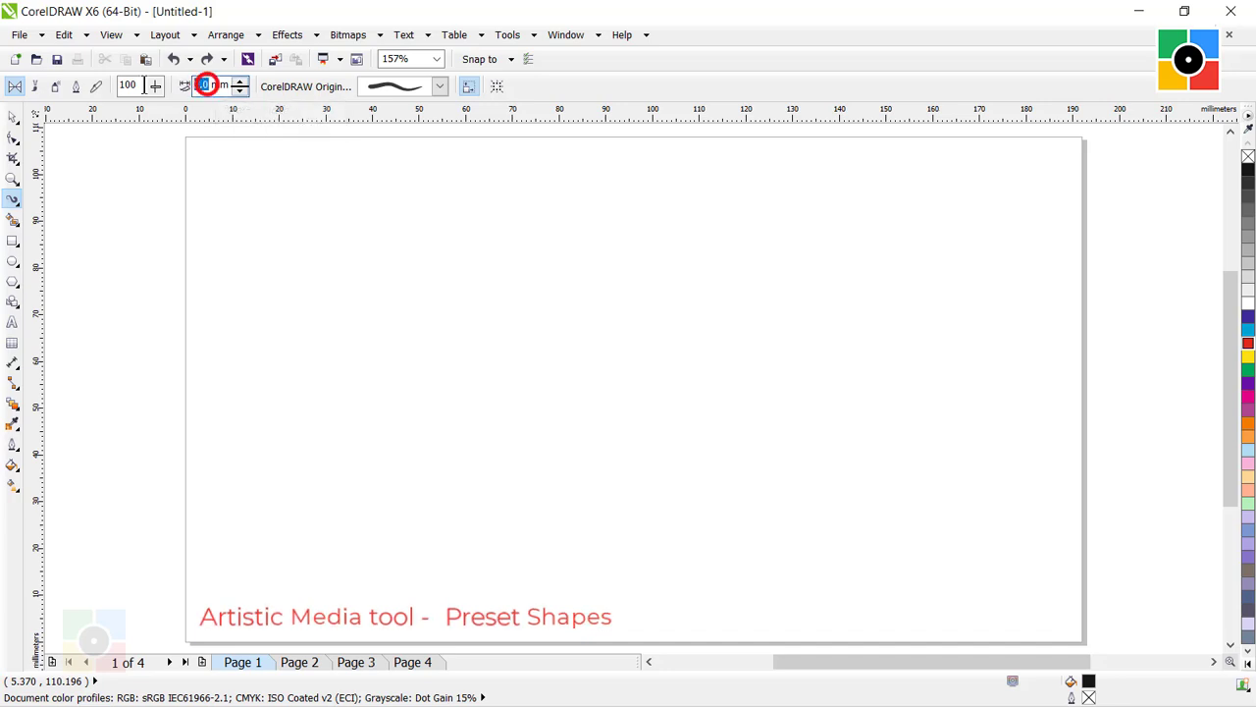
type("5")
key("Return")
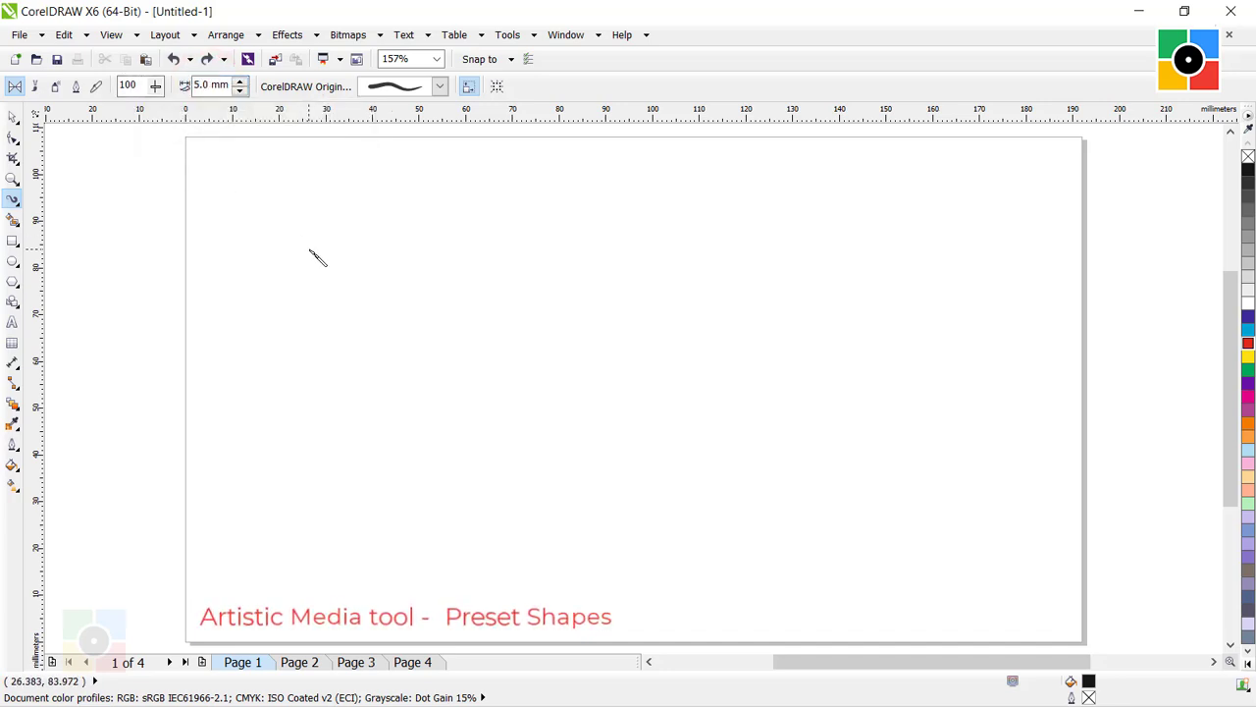
Draw three winding tapered preset strokes on page 1: one on the left half, one in the middle and one on the right.
left_click(324, 518)
mouse_move(294, 508)
left_mouse_down()
mouse_move(481, 232)
mouse_move(786, 177)
left_mouse_up()
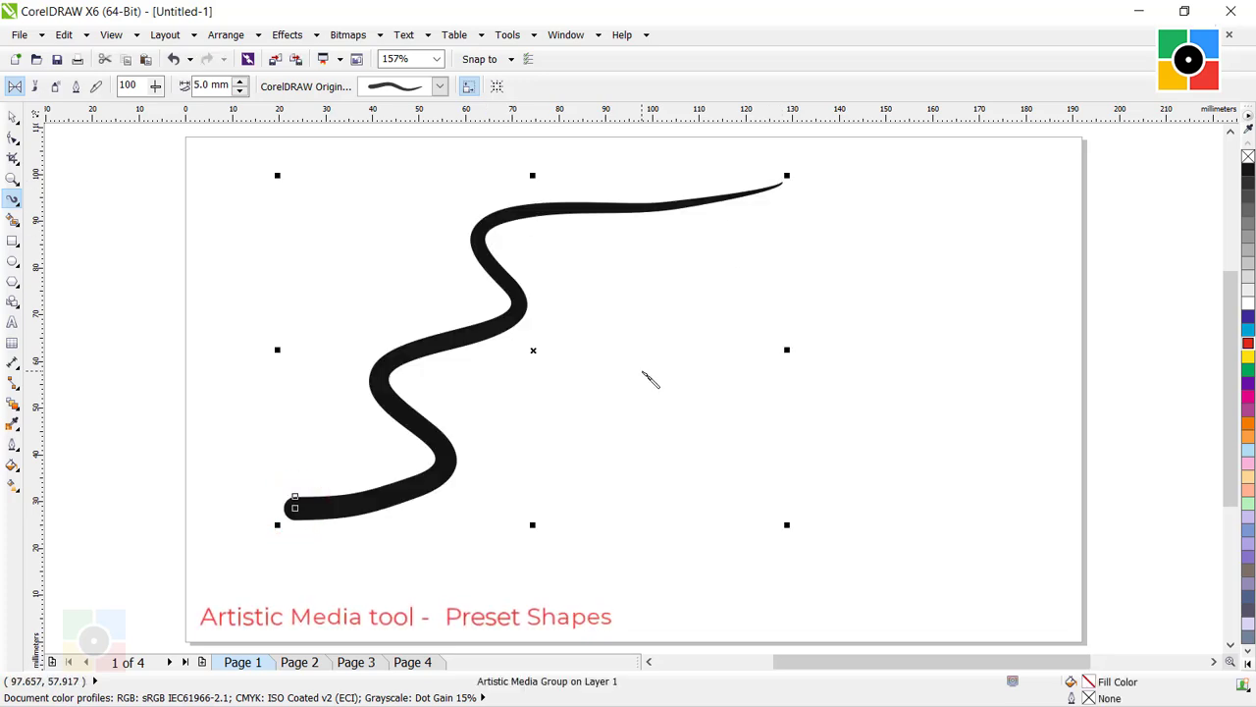
left_click(785, 303)
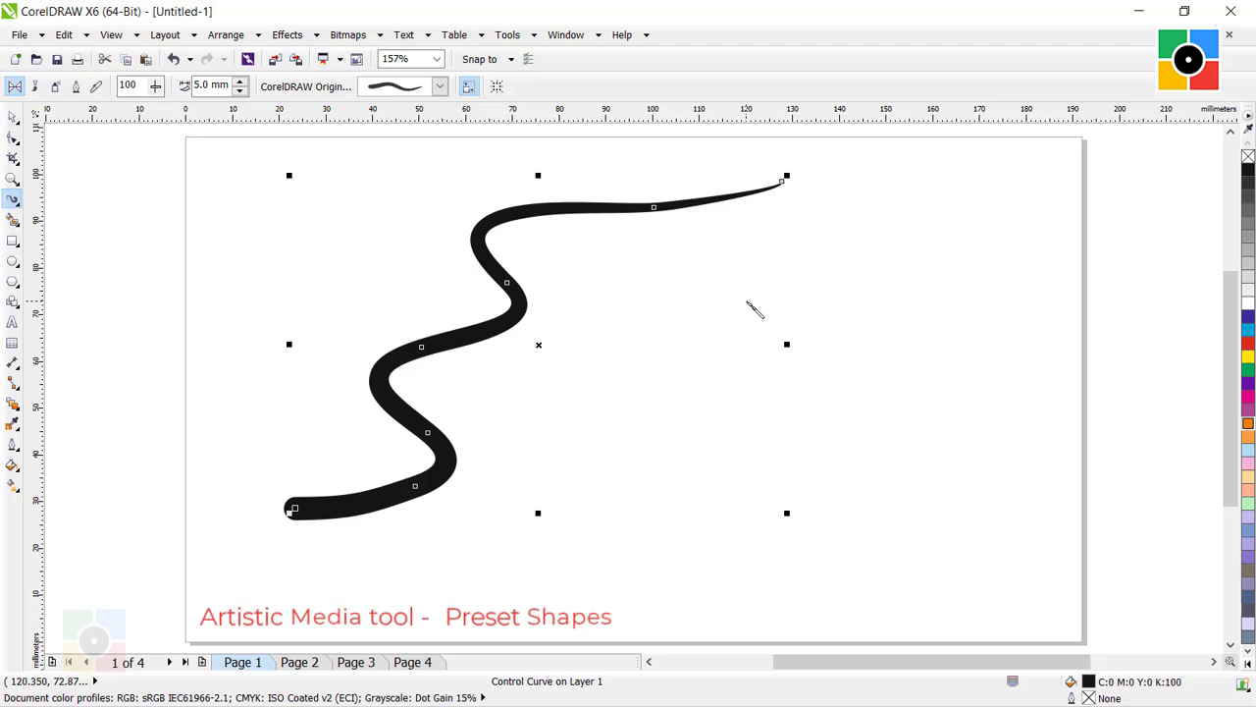
mouse_move(853, 240)
left_mouse_down()
mouse_move(736, 277)
mouse_move(707, 401)
mouse_move(733, 468)
mouse_move(556, 490)
left_mouse_up()
mouse_move(680, 562)
left_mouse_down()
mouse_move(855, 540)
mouse_move(898, 392)
mouse_move(957, 287)
left_mouse_up()
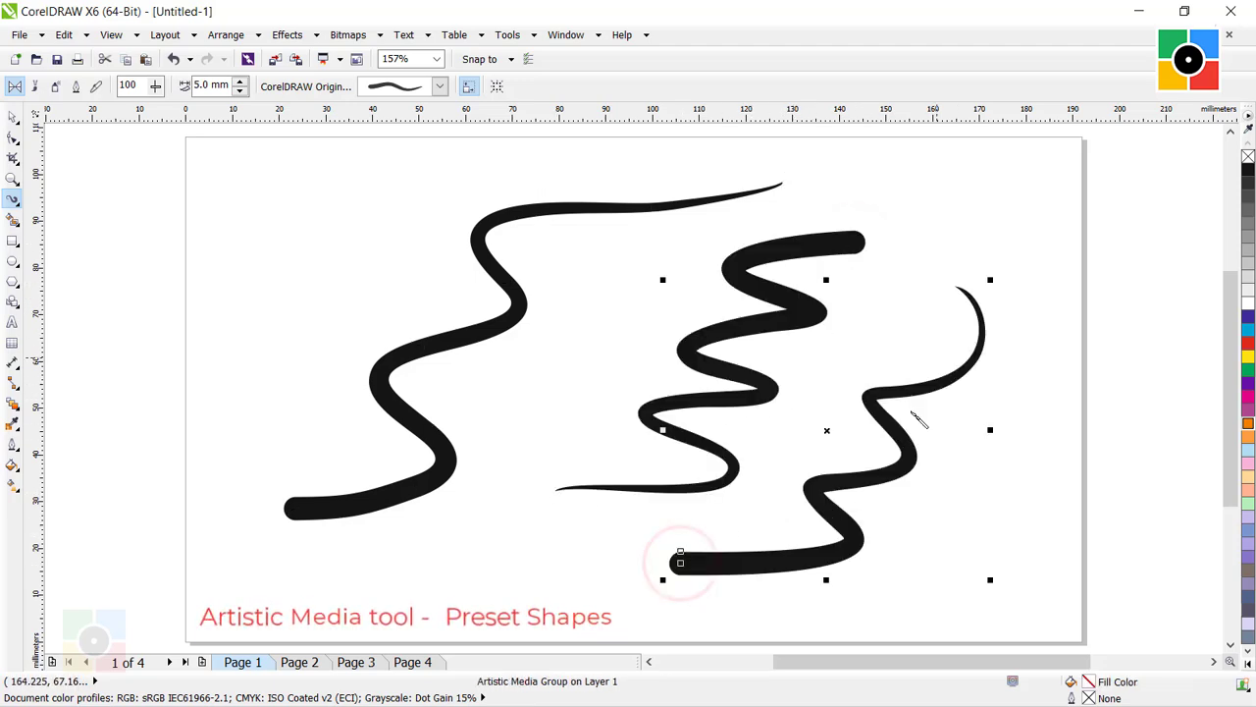
Recolor the middle winding stroke with the light orange fill C0 M48 Y80 K0.
left_click(13, 117)
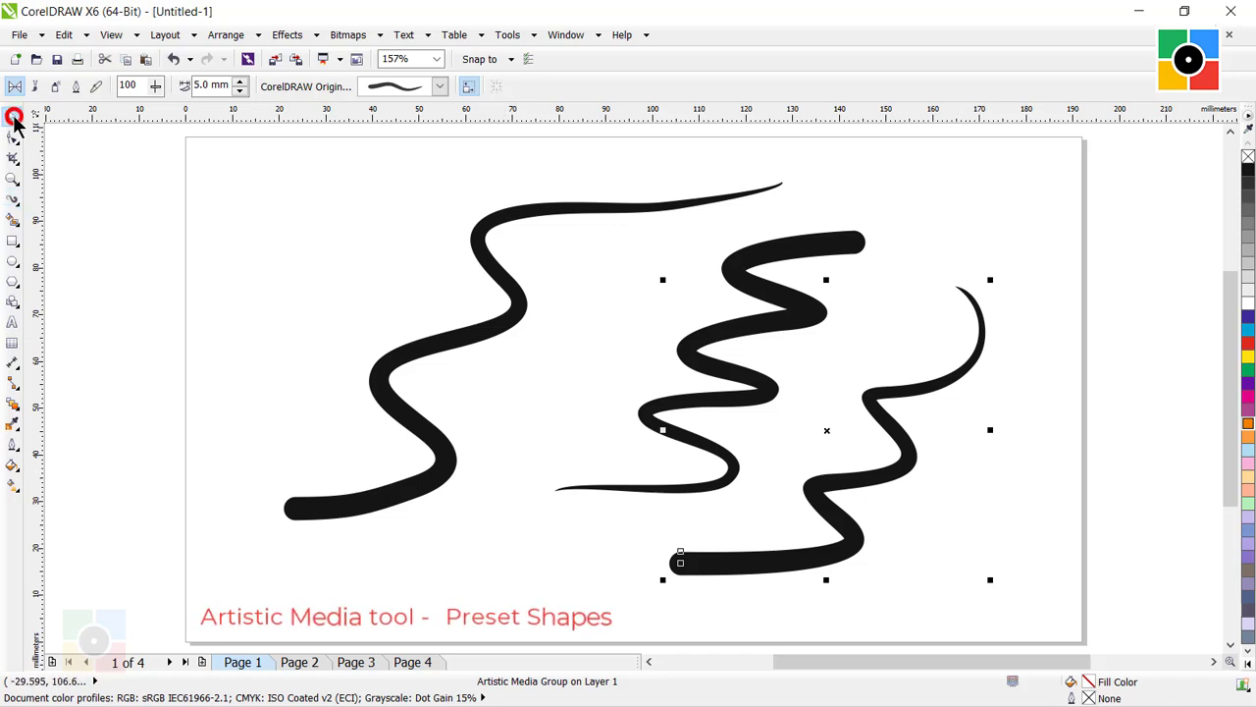
left_click(910, 204)
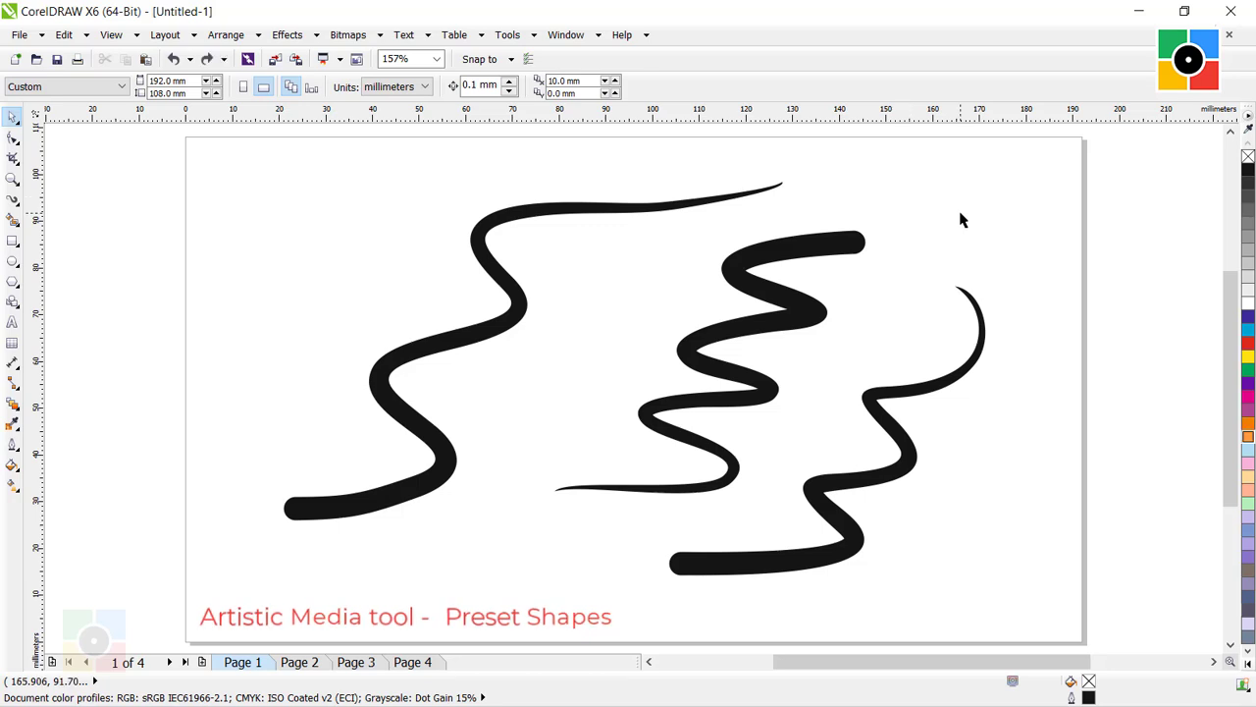
left_click(814, 247)
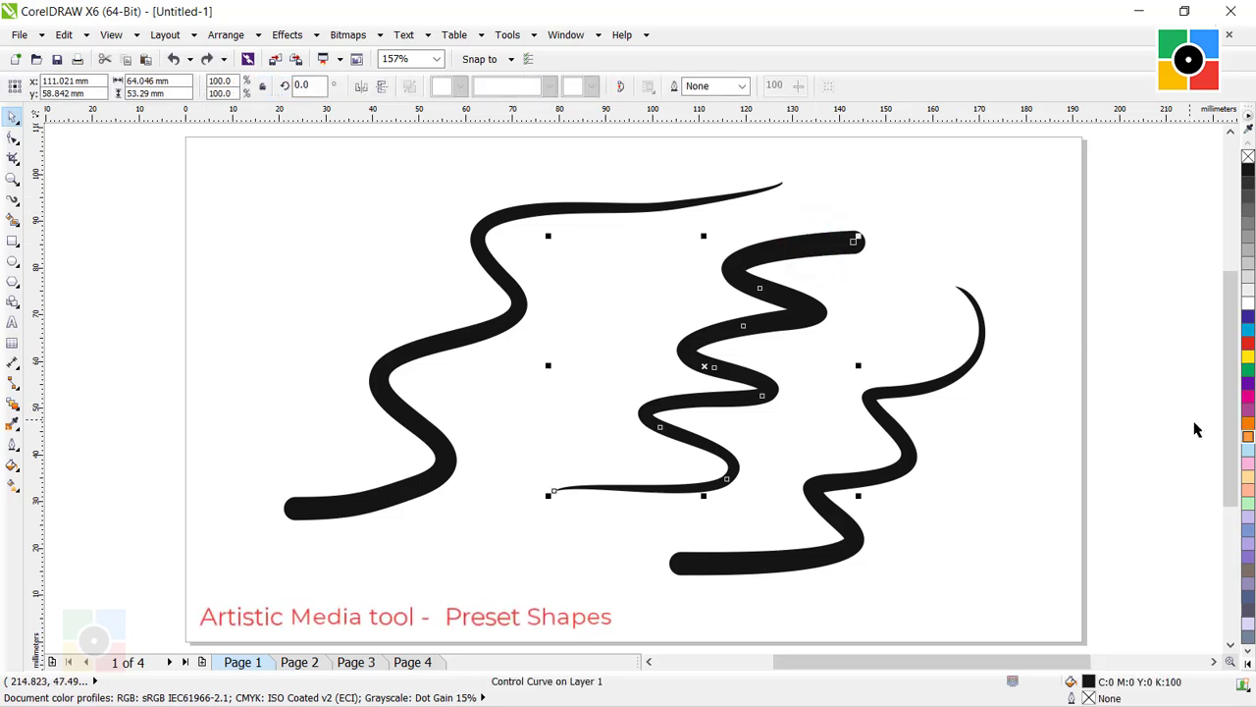
left_click(1247, 438)
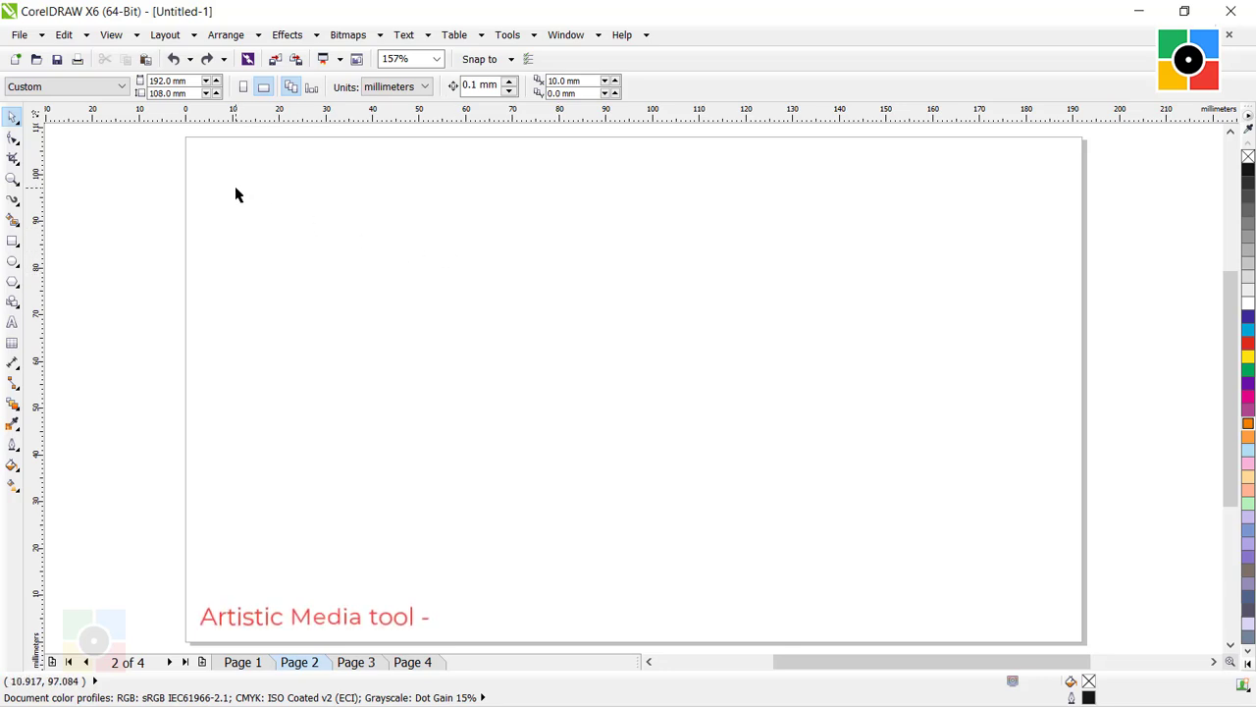
Set the Artistic Media tool on page 2 to Brush mode with the Artistic category and the dense cross-hatched brush stroke.
left_click(12, 200)
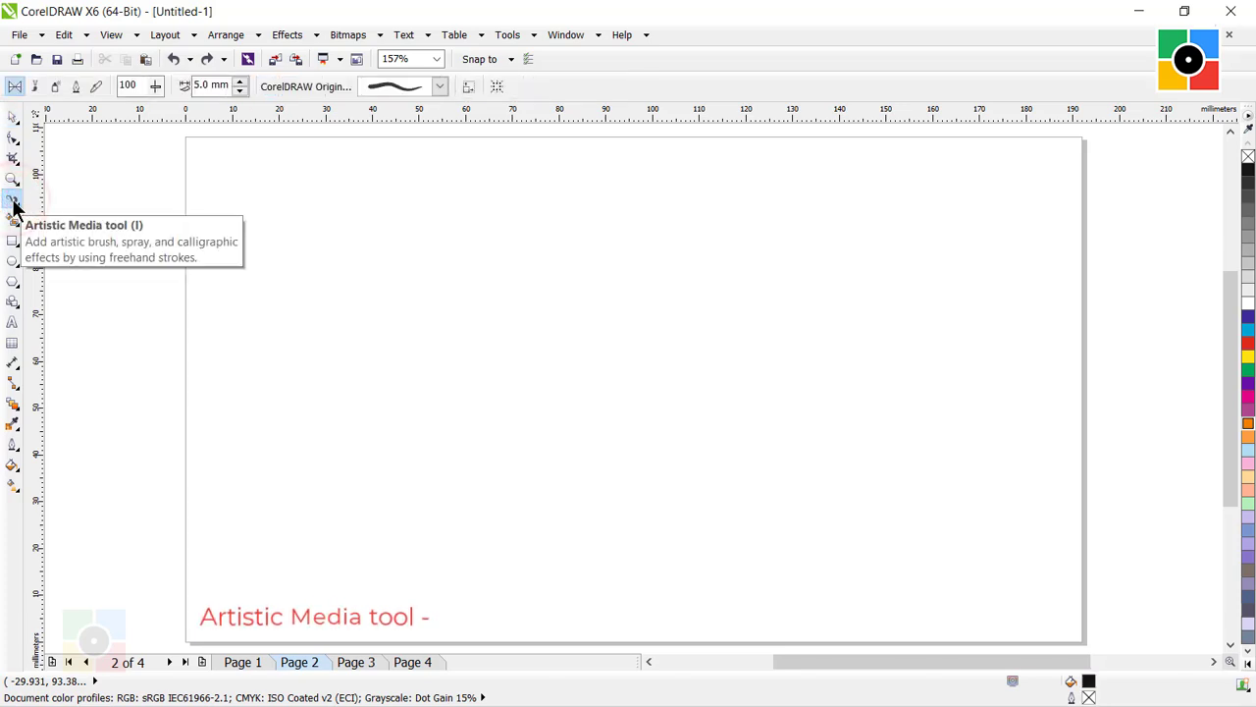
left_click(35, 89)
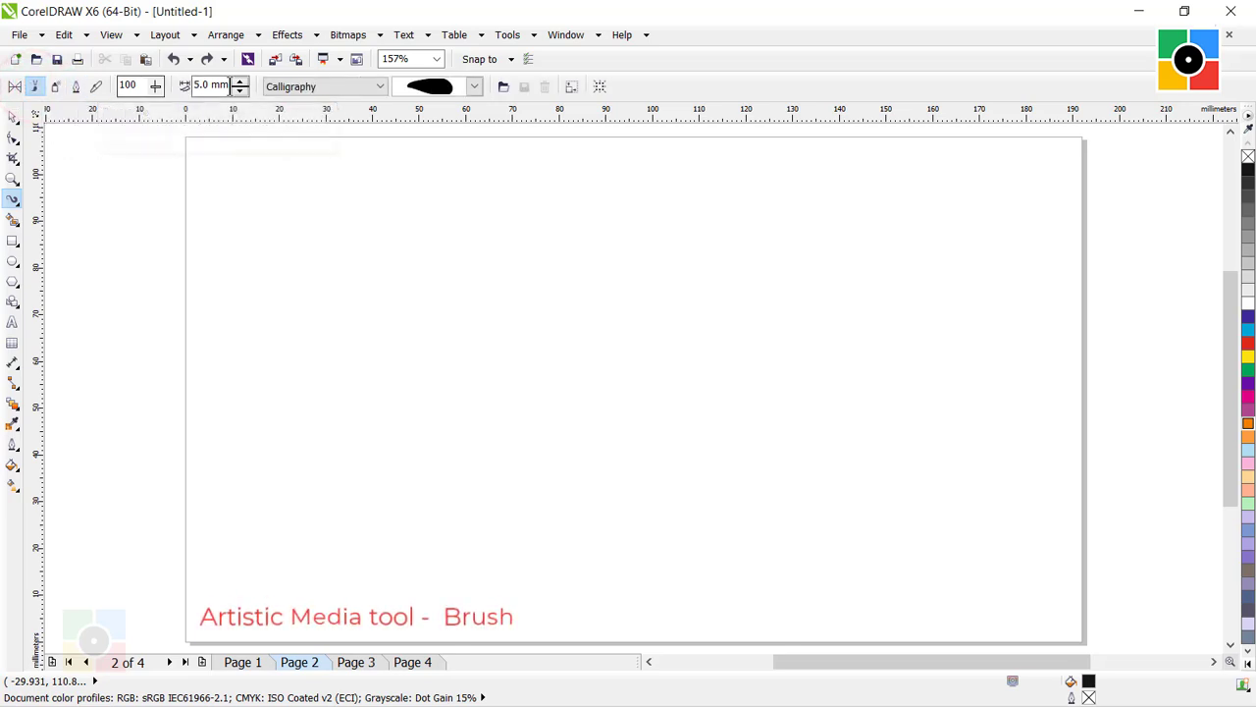
left_click(379, 86)
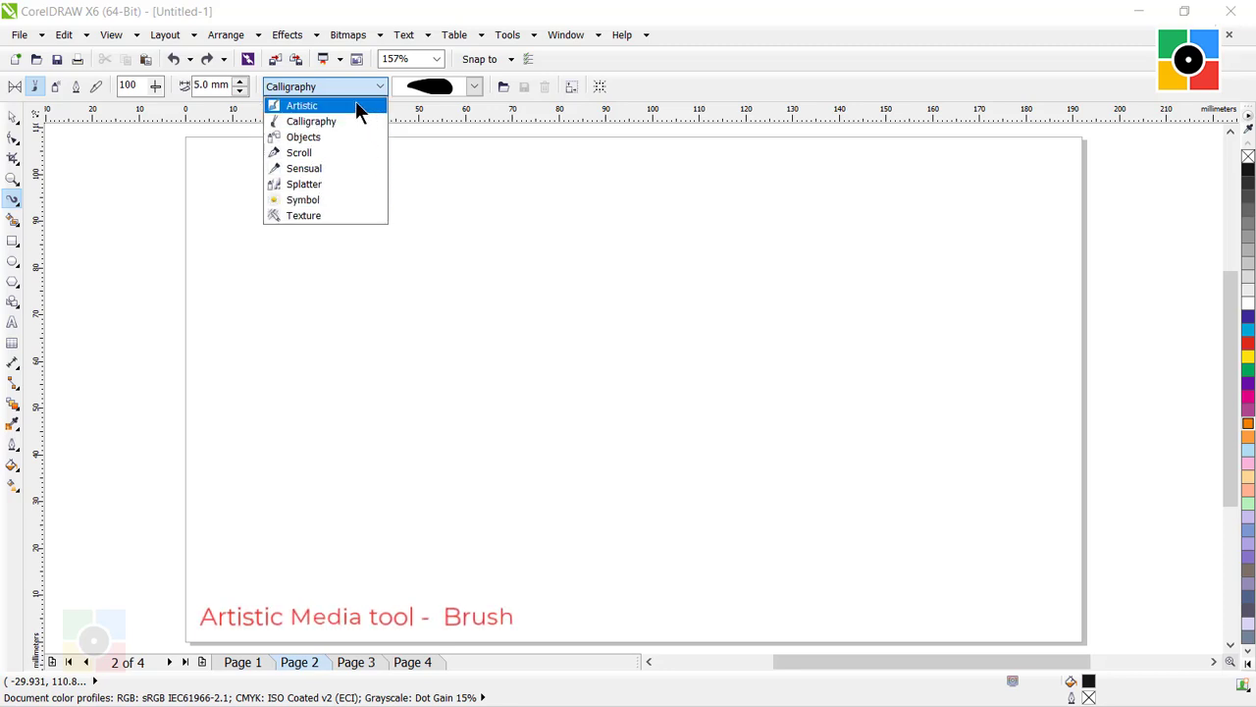
left_click(355, 103)
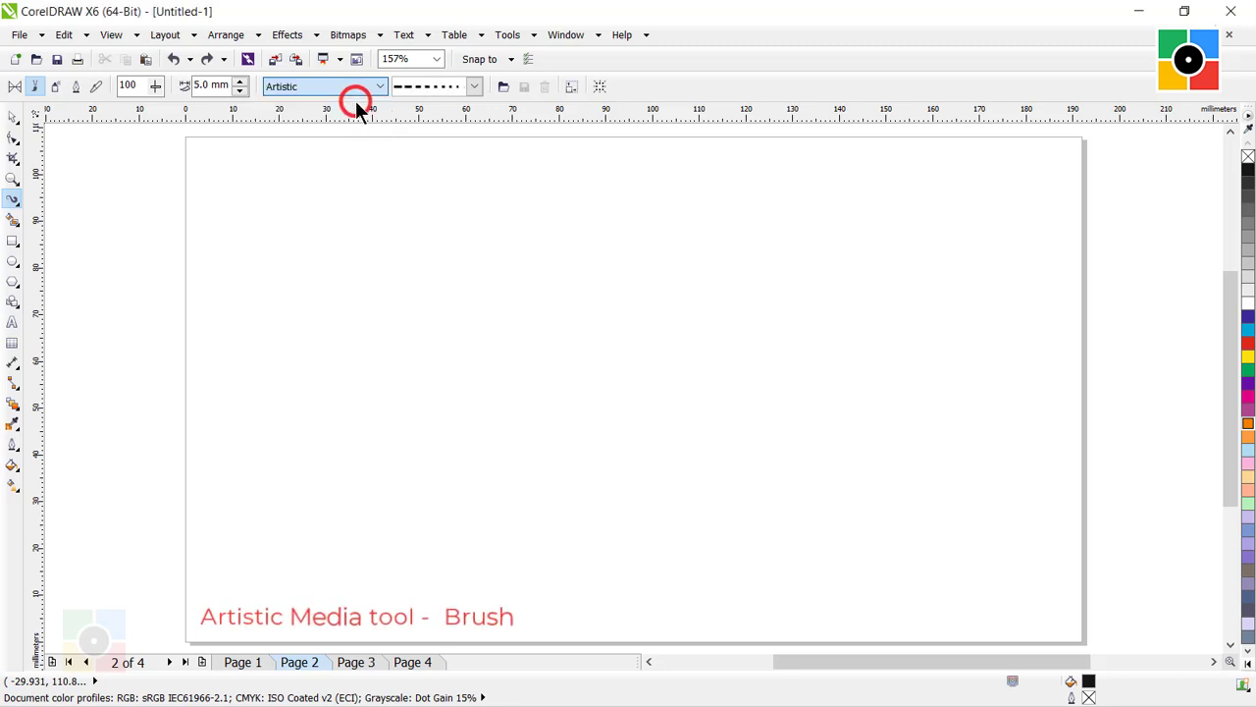
left_click(474, 87)
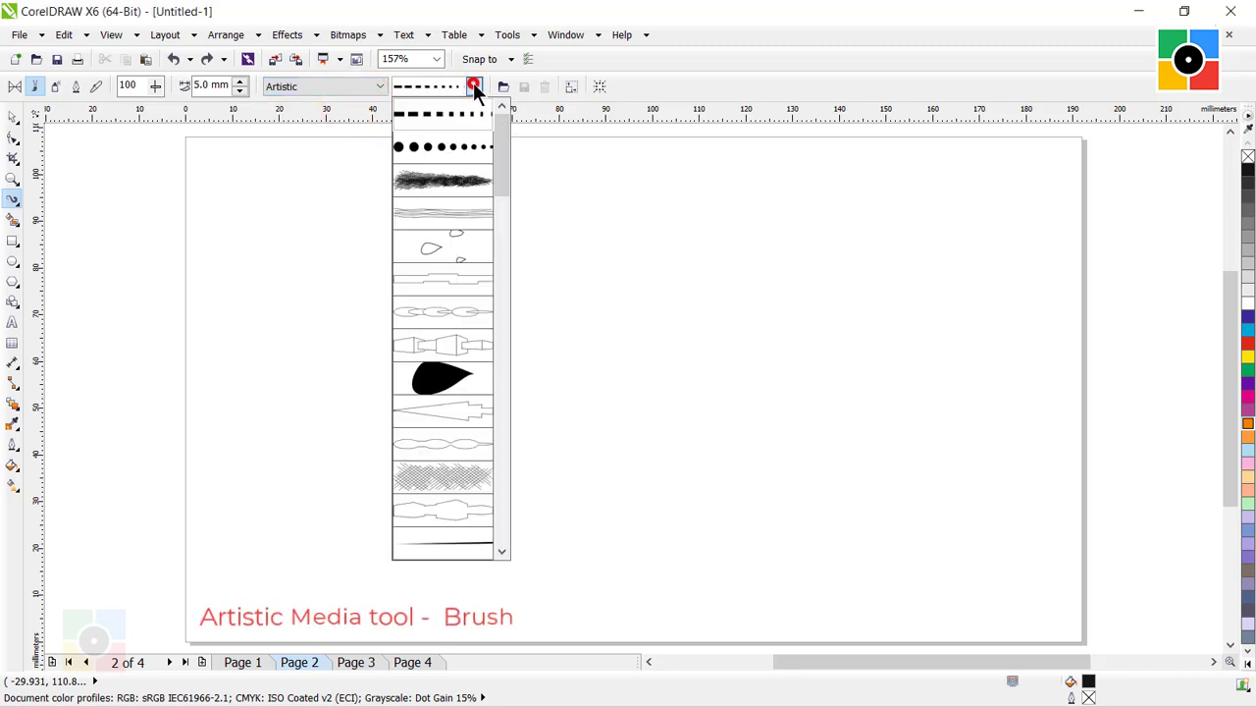
left_click(458, 180)
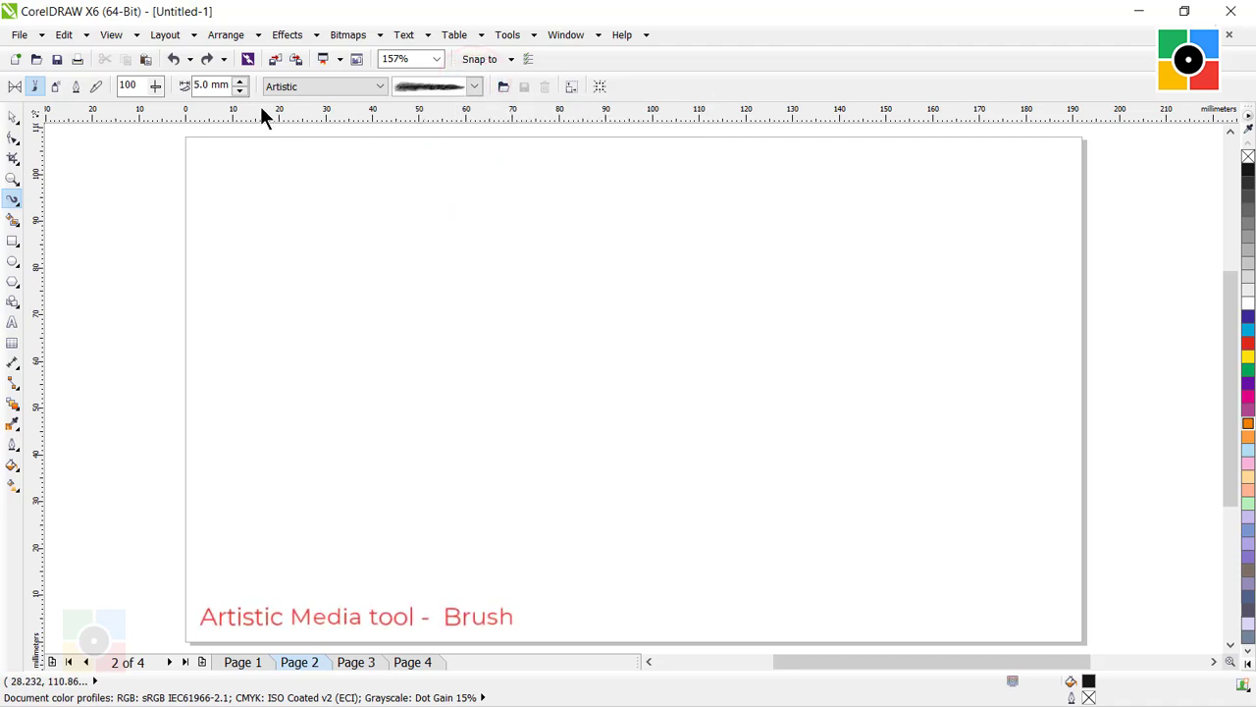
Paint a winding hatched brush stroke 10 mm wide on the left half of page 2 and deselect it.
double_click(202, 85)
type("10")
key("Return")
mouse_move(299, 545)
left_mouse_down()
mouse_move(356, 406)
mouse_move(442, 356)
mouse_move(531, 248)
mouse_move(645, 205)
left_mouse_up()
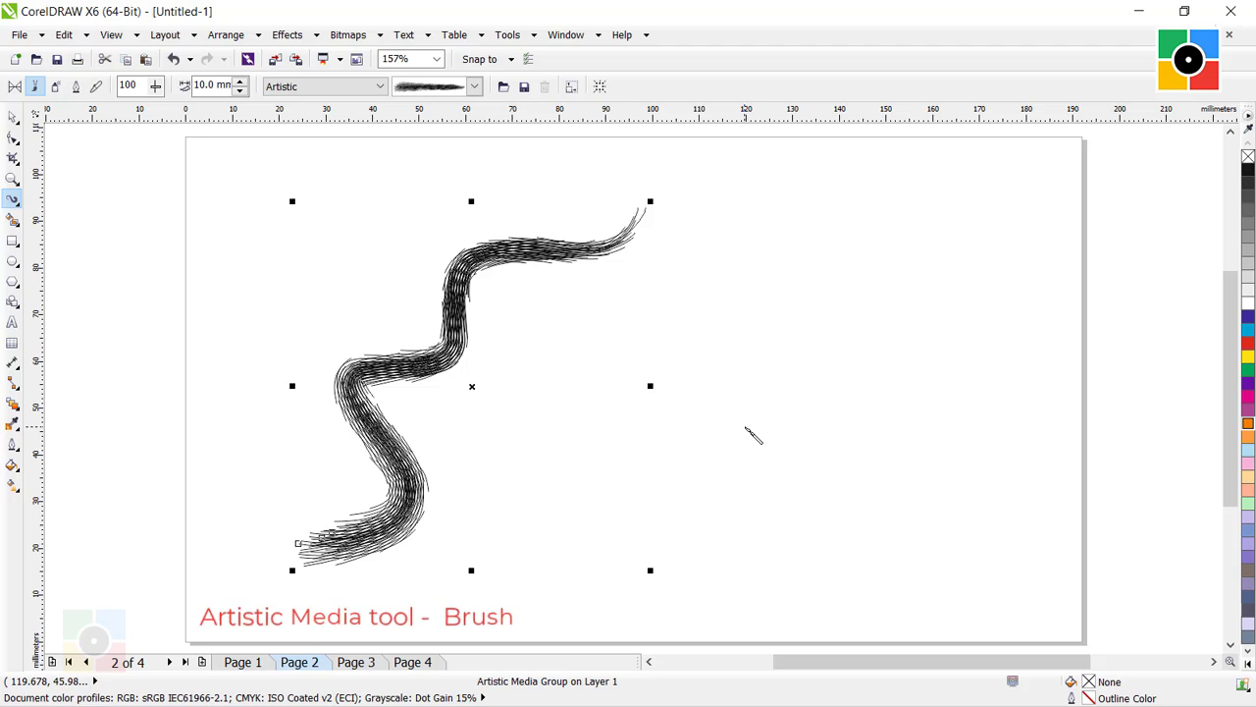
left_click(12, 116)
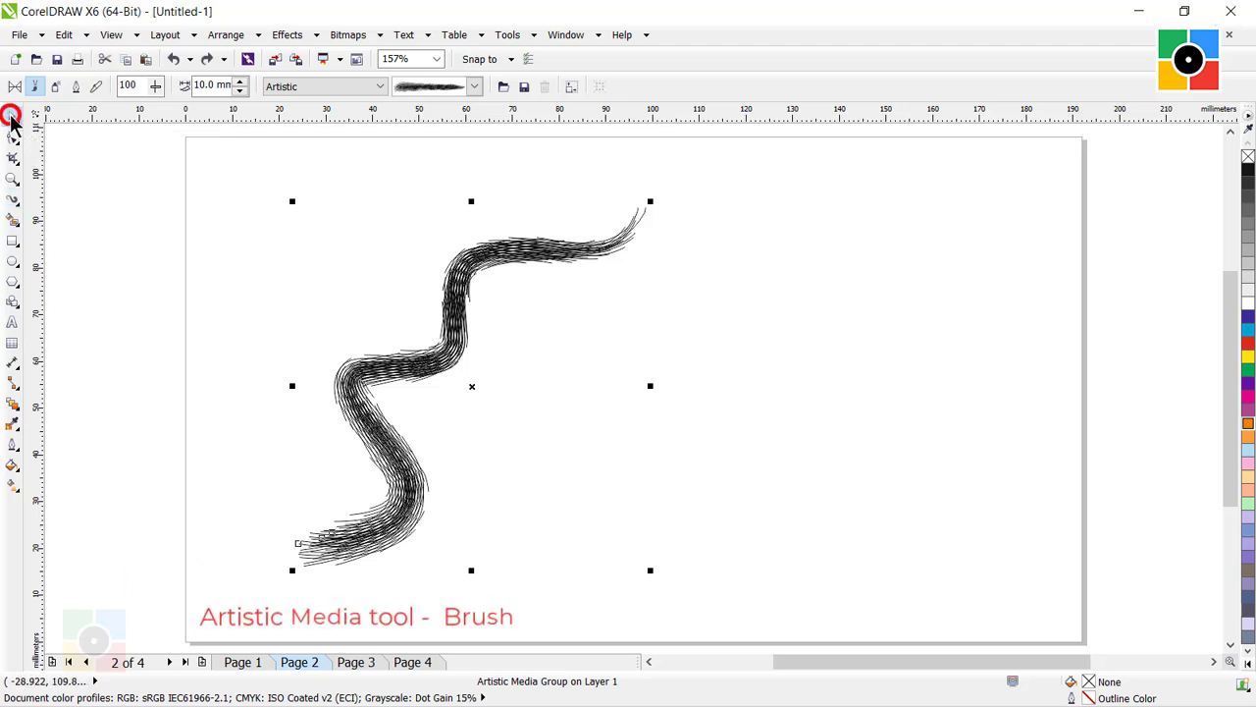
left_click(660, 432)
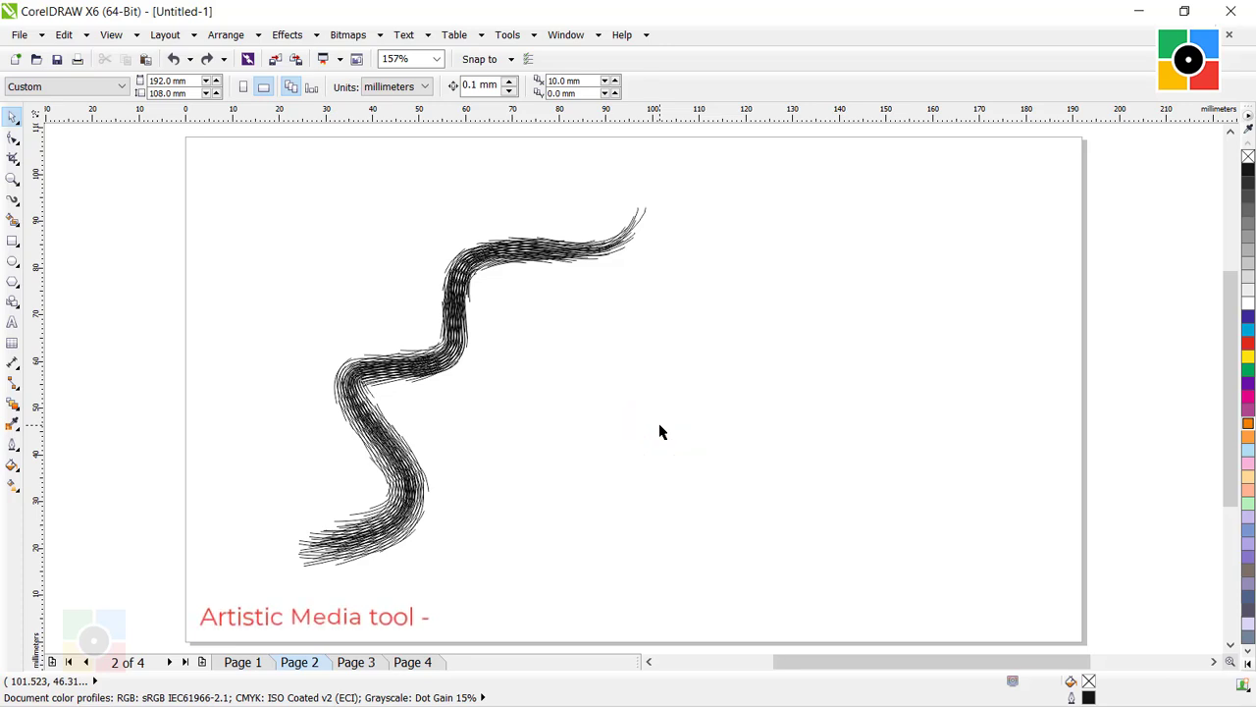
Go to page 3 and set the Artistic Media tool to Sprayer mode with the Plants category and the mixed green leaves pattern.
key("Page_Down")
left_click(547, 349)
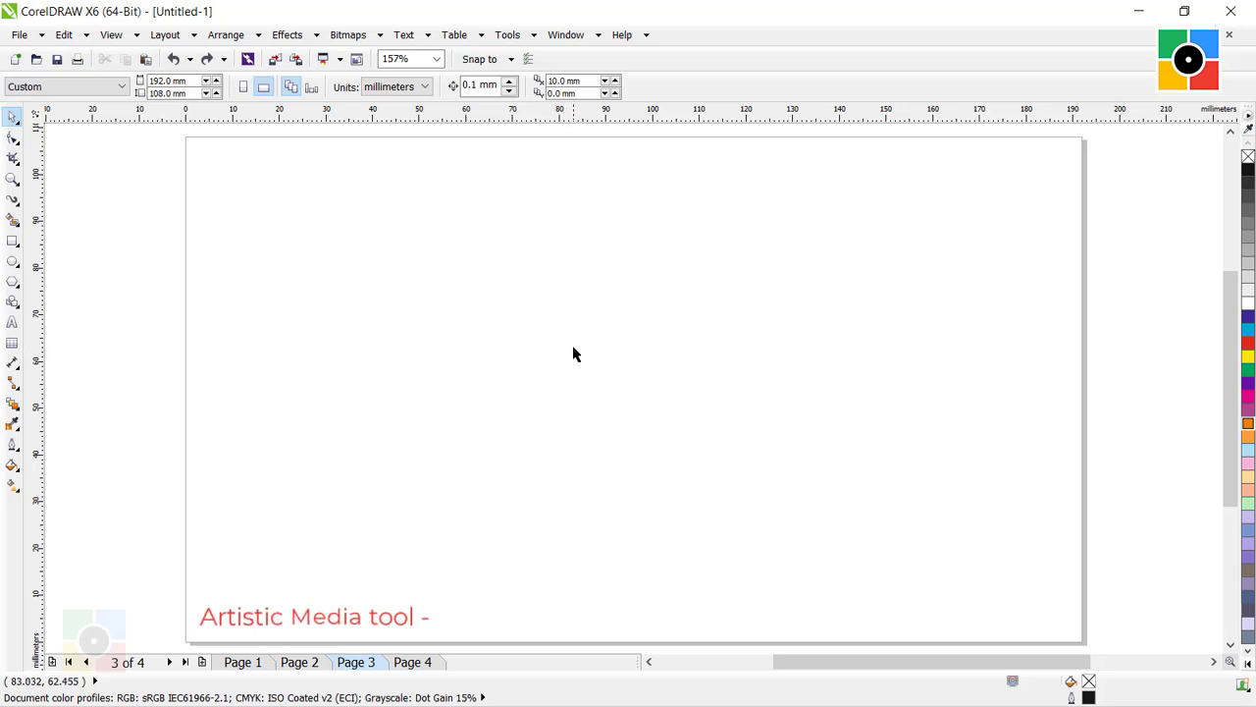
left_click(13, 201)
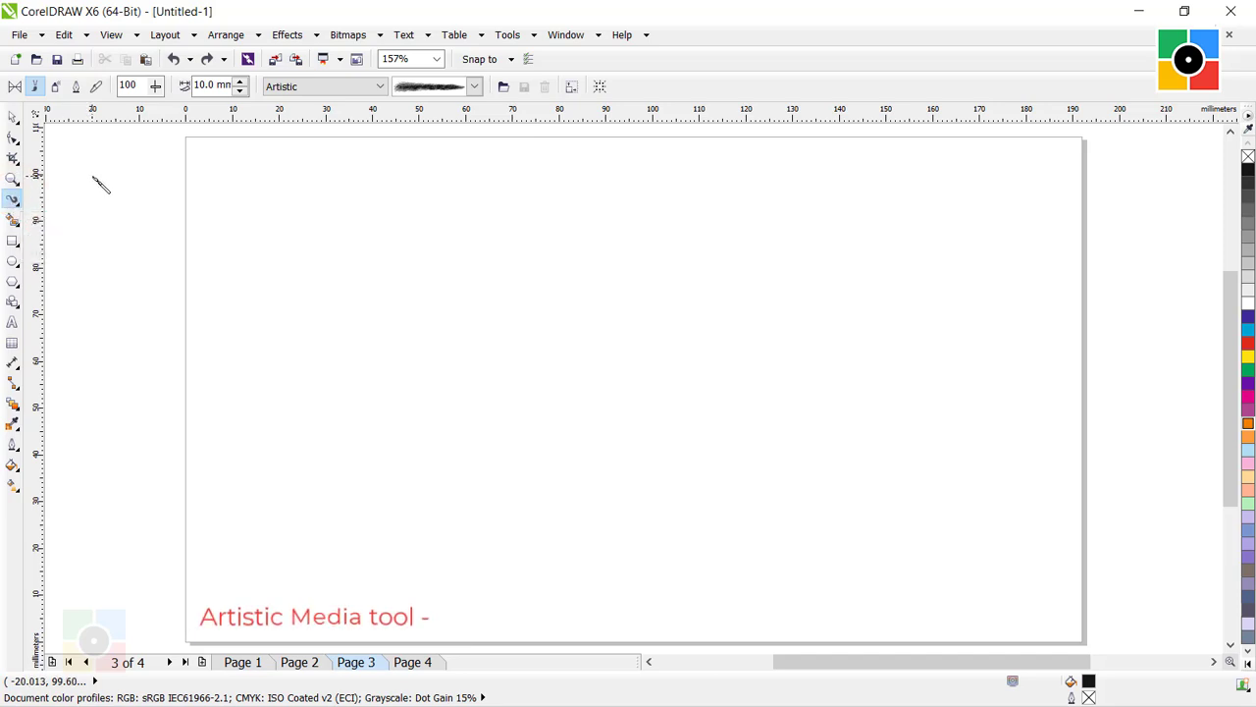
left_click(56, 88)
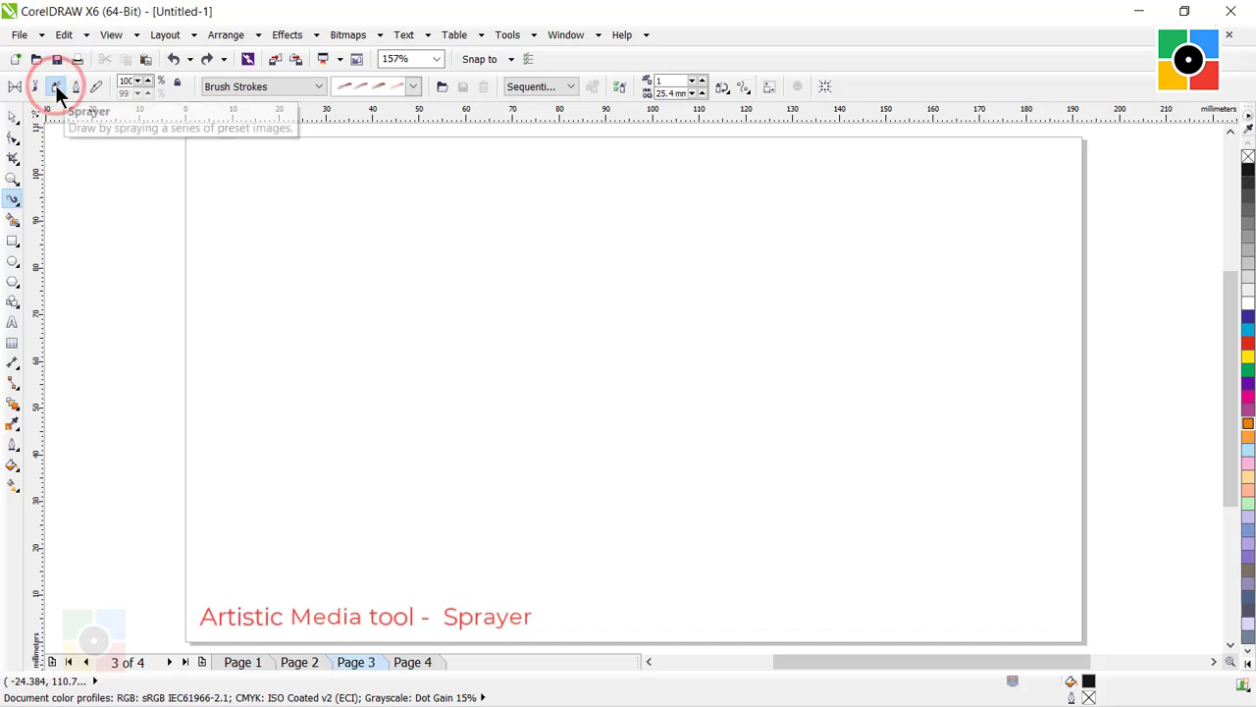
left_click(316, 86)
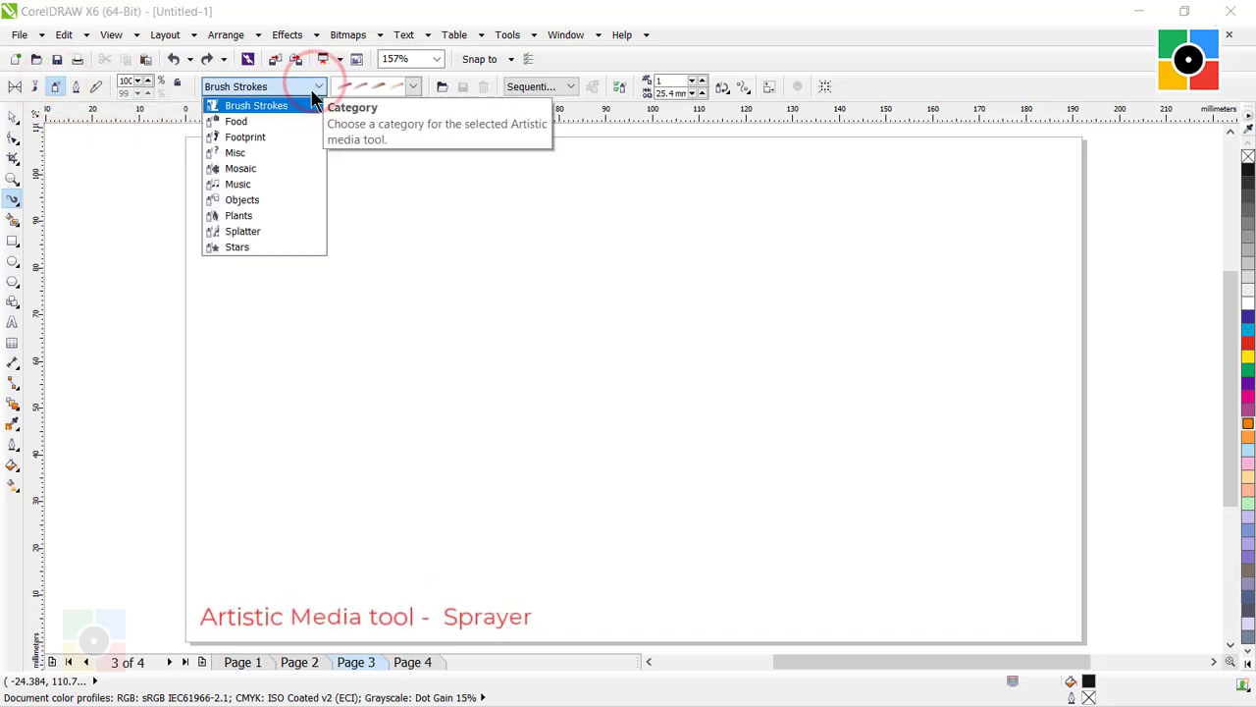
left_click(293, 214)
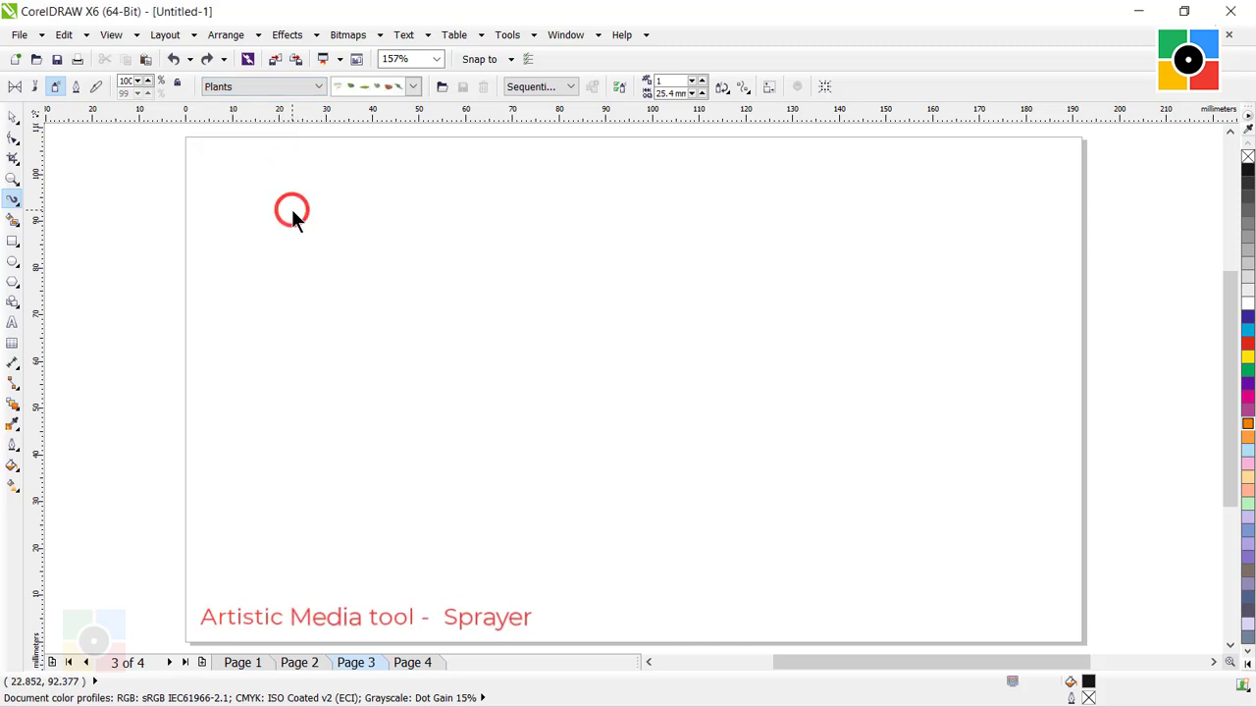
left_click(414, 86)
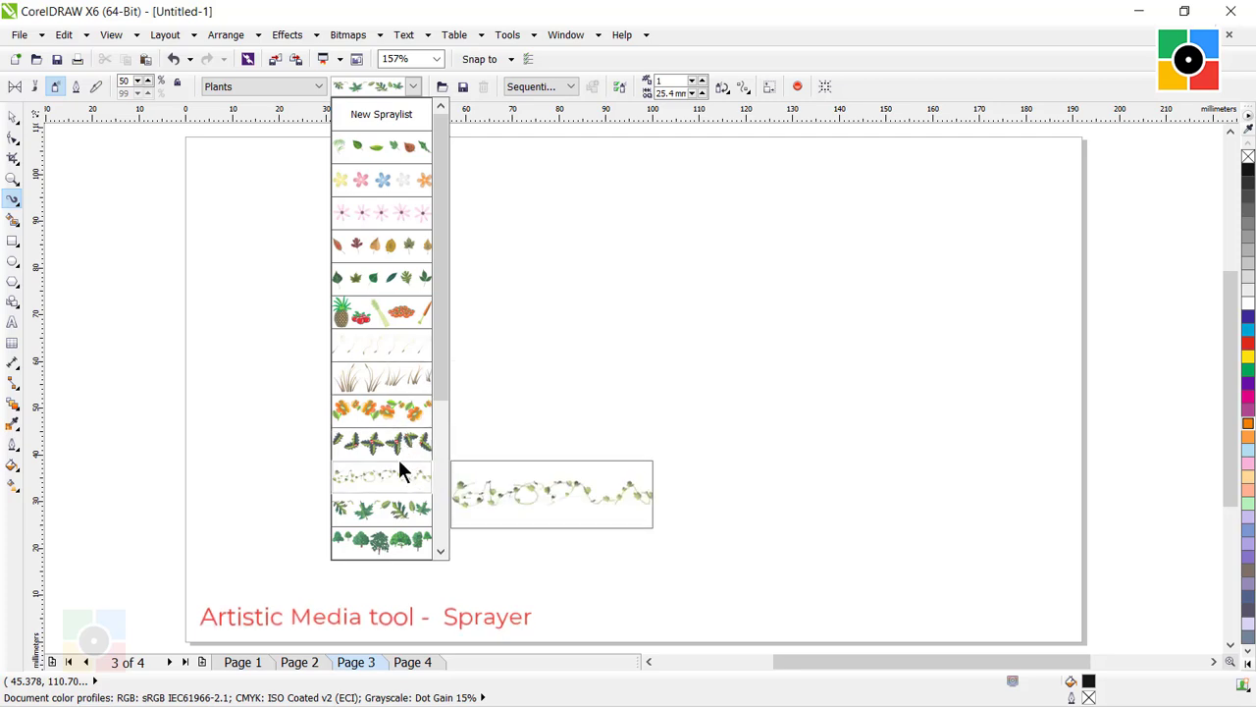
left_click(397, 517)
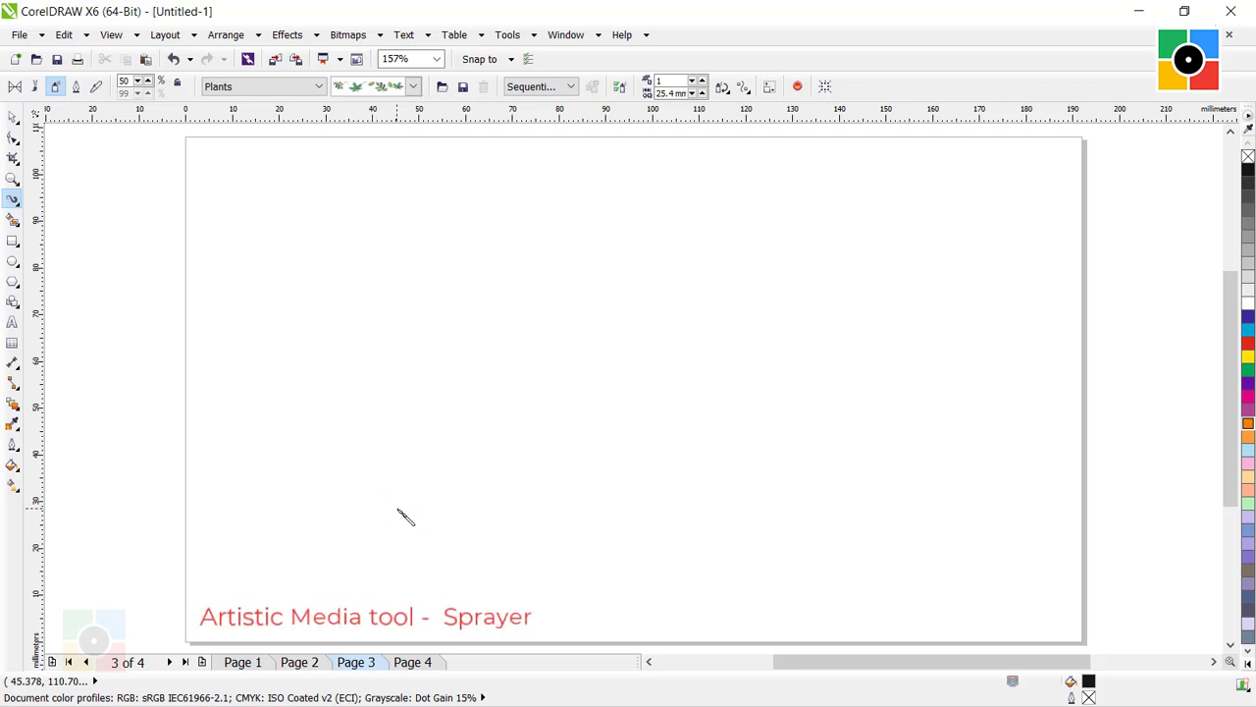
Spray a trail of leaves across page 3, move it slightly up and right, and deselect it.
mouse_move(268, 527)
left_mouse_down()
mouse_move(364, 465)
mouse_move(414, 368)
mouse_move(483, 307)
mouse_move(592, 330)
mouse_move(686, 446)
mouse_move(859, 454)
mouse_move(943, 326)
left_mouse_up()
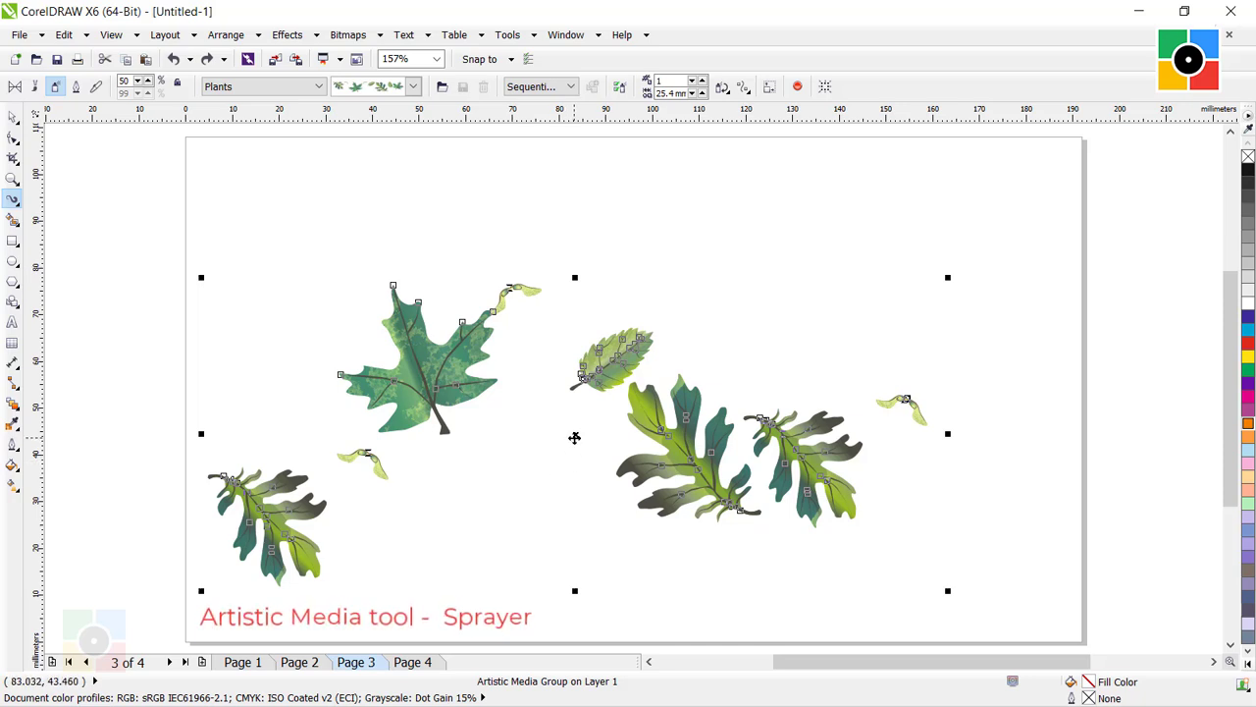
left_click_drag(575, 434, 621, 393)
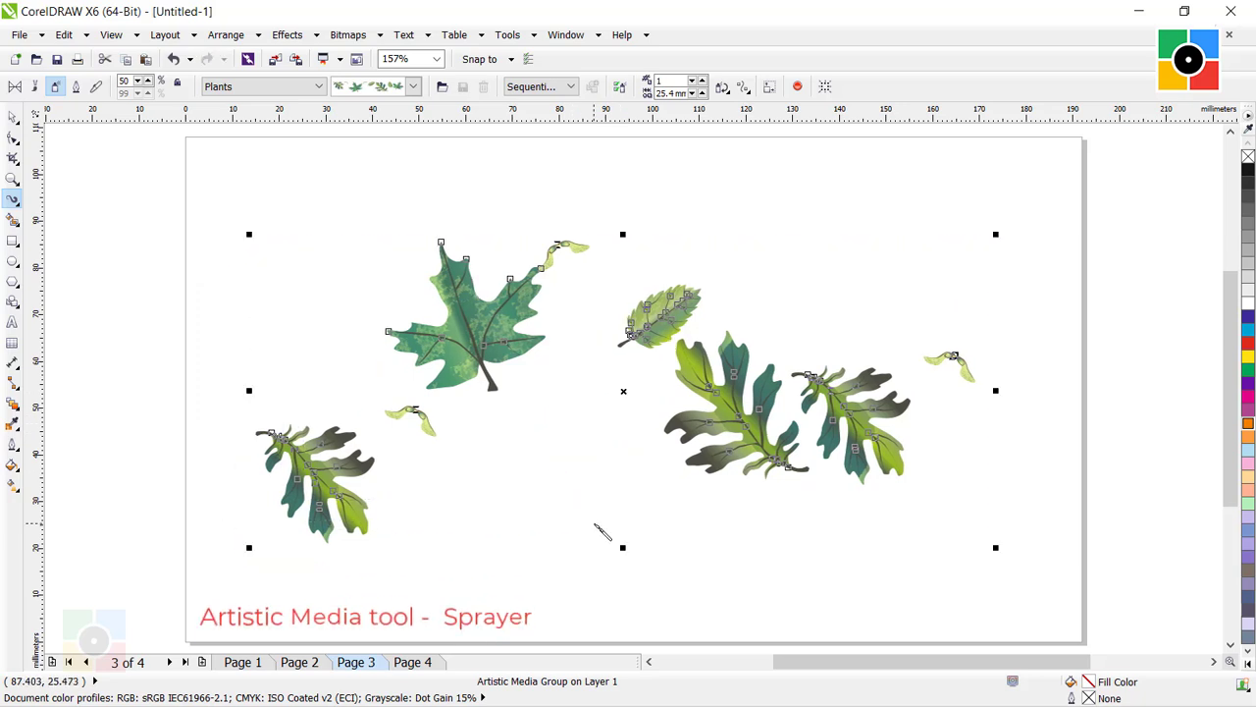
left_click(13, 115)
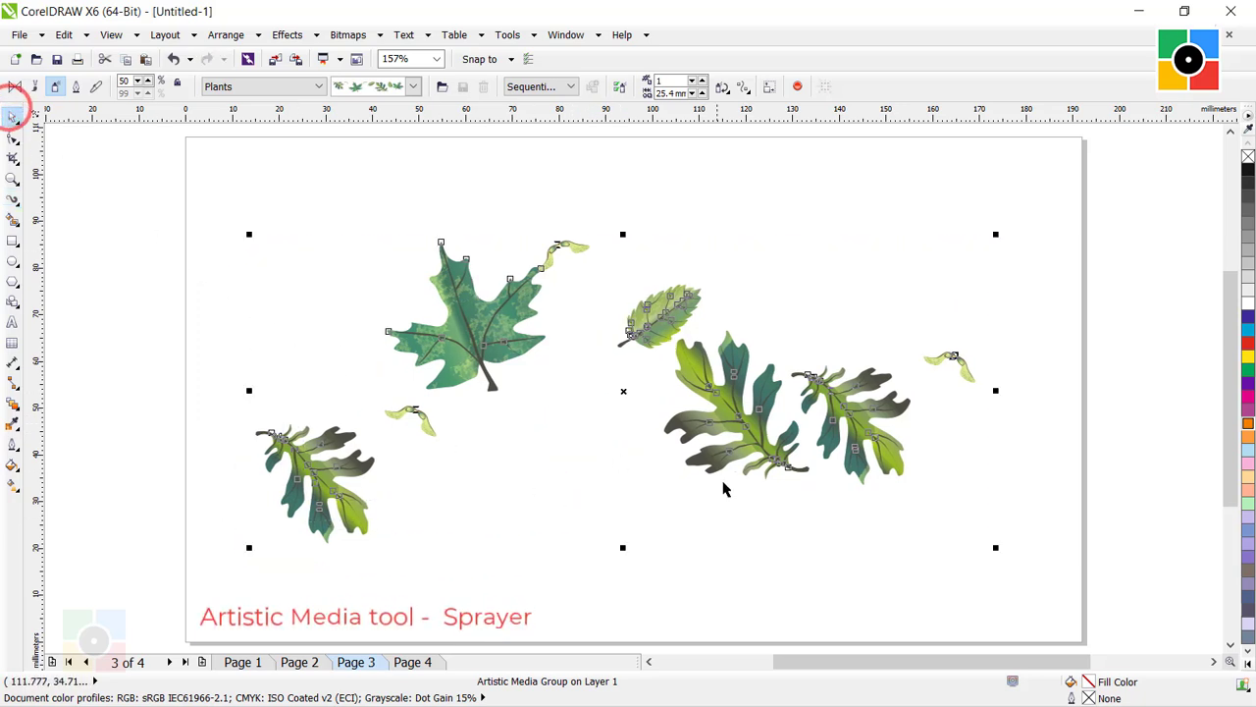
left_click(802, 518)
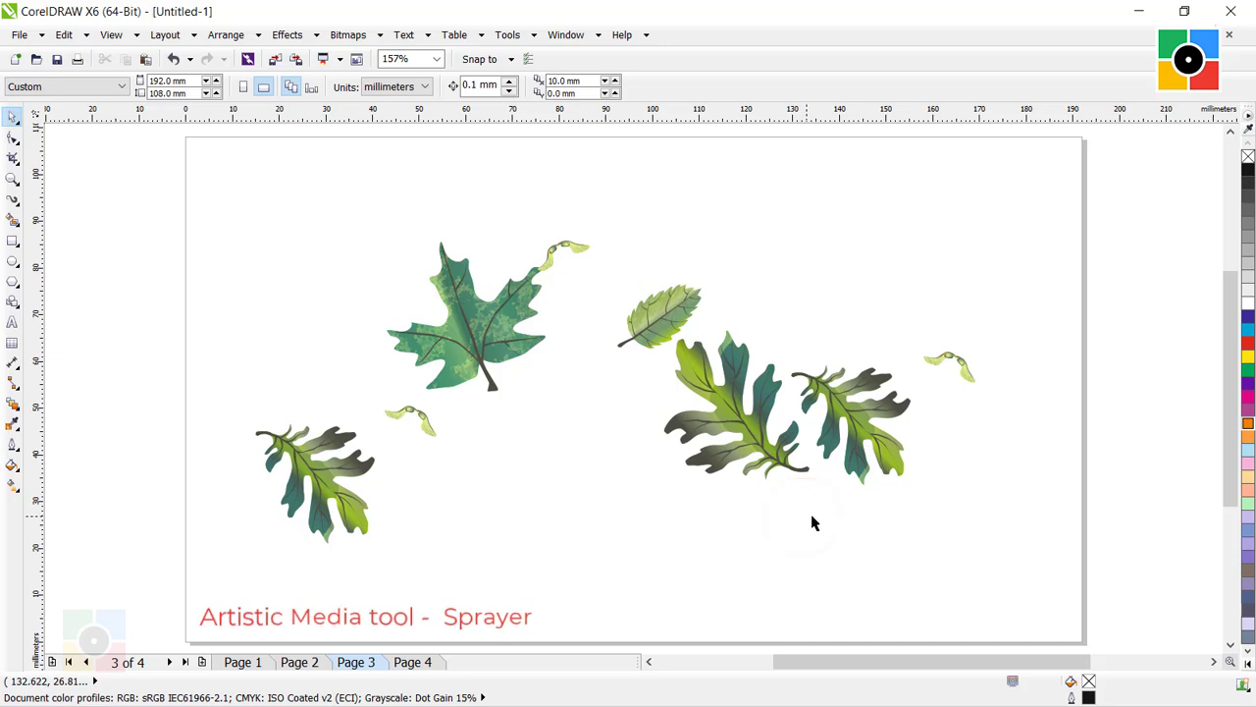
On page 4, break the sprayed leaf trail's artistic media group apart and move its path curve up and left off the leaves.
key("Page_Down")
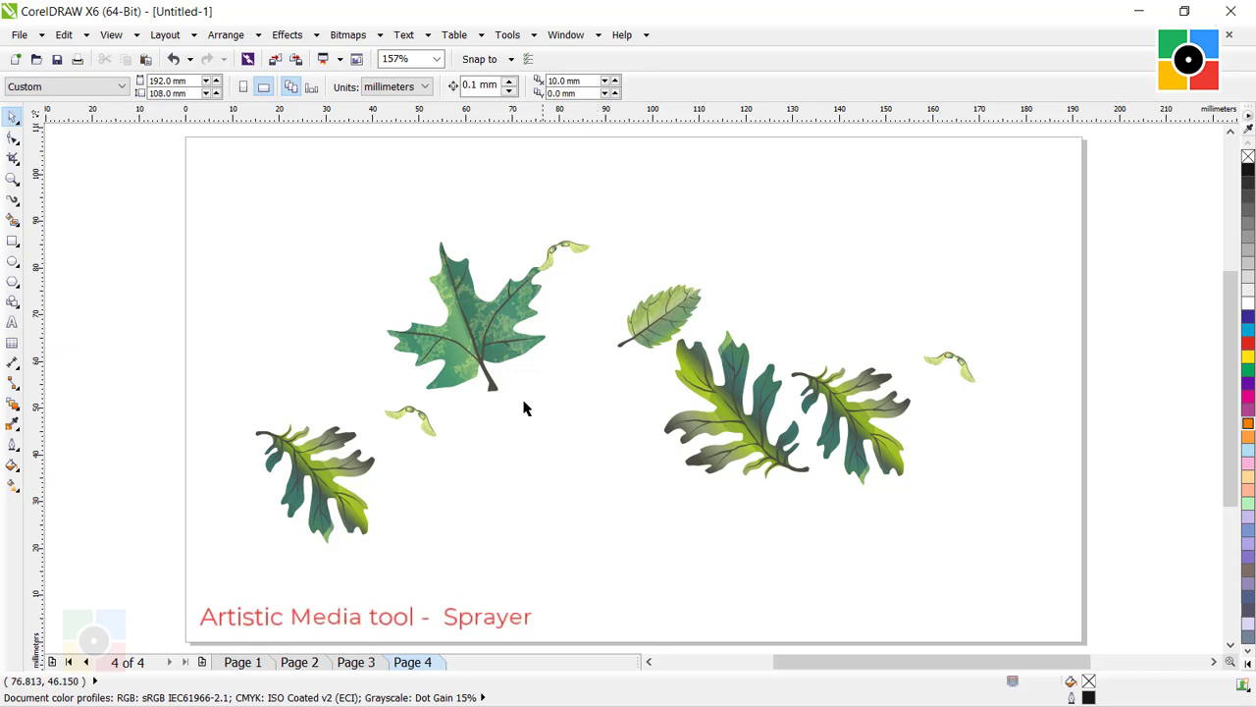
left_click(469, 327)
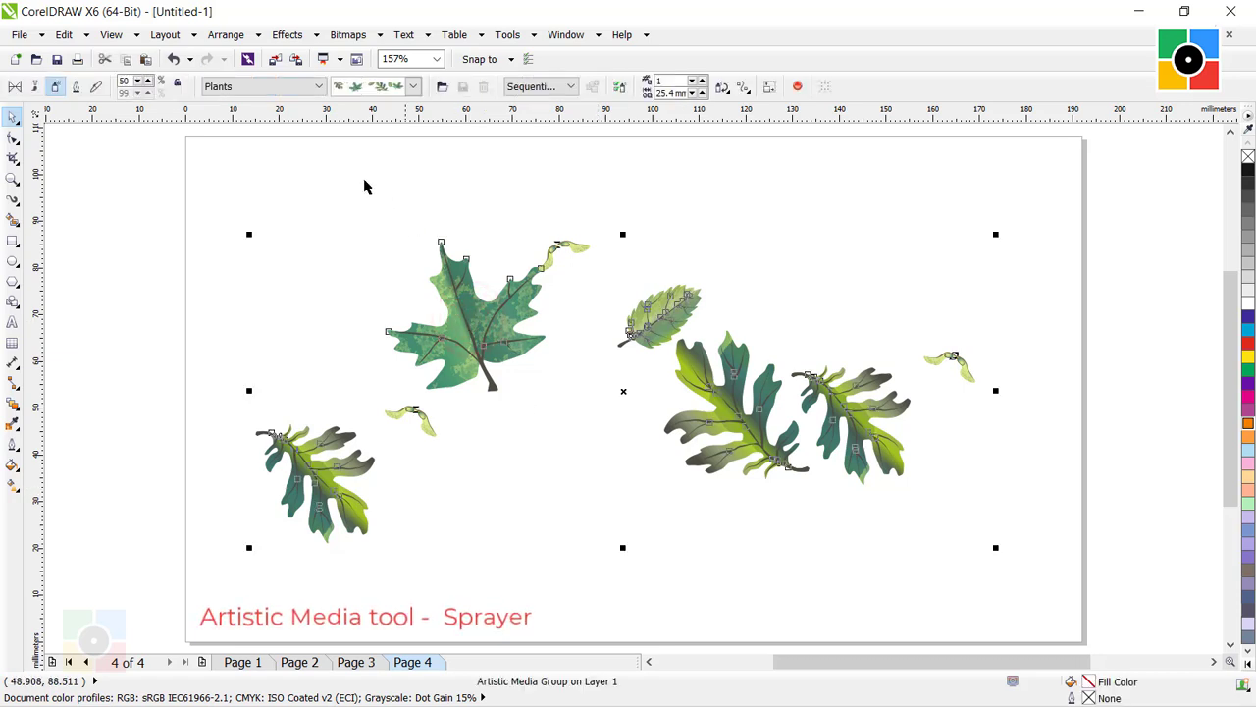
left_click(225, 35)
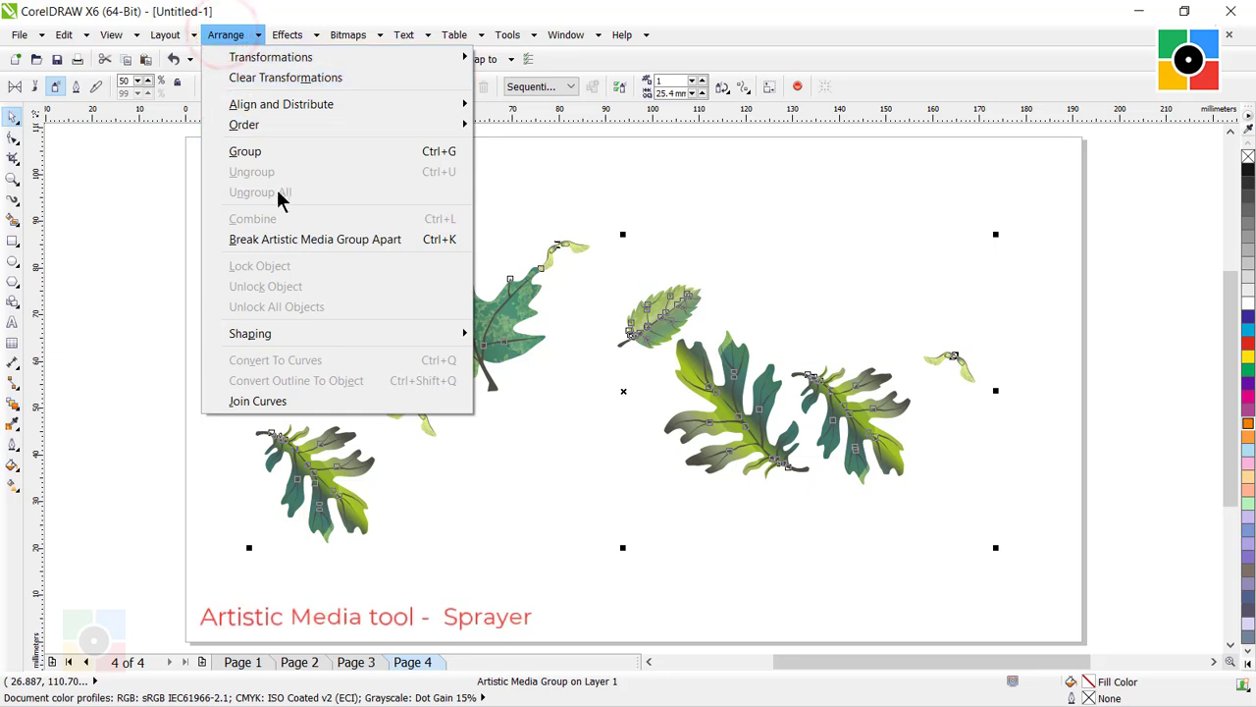
left_click(299, 239)
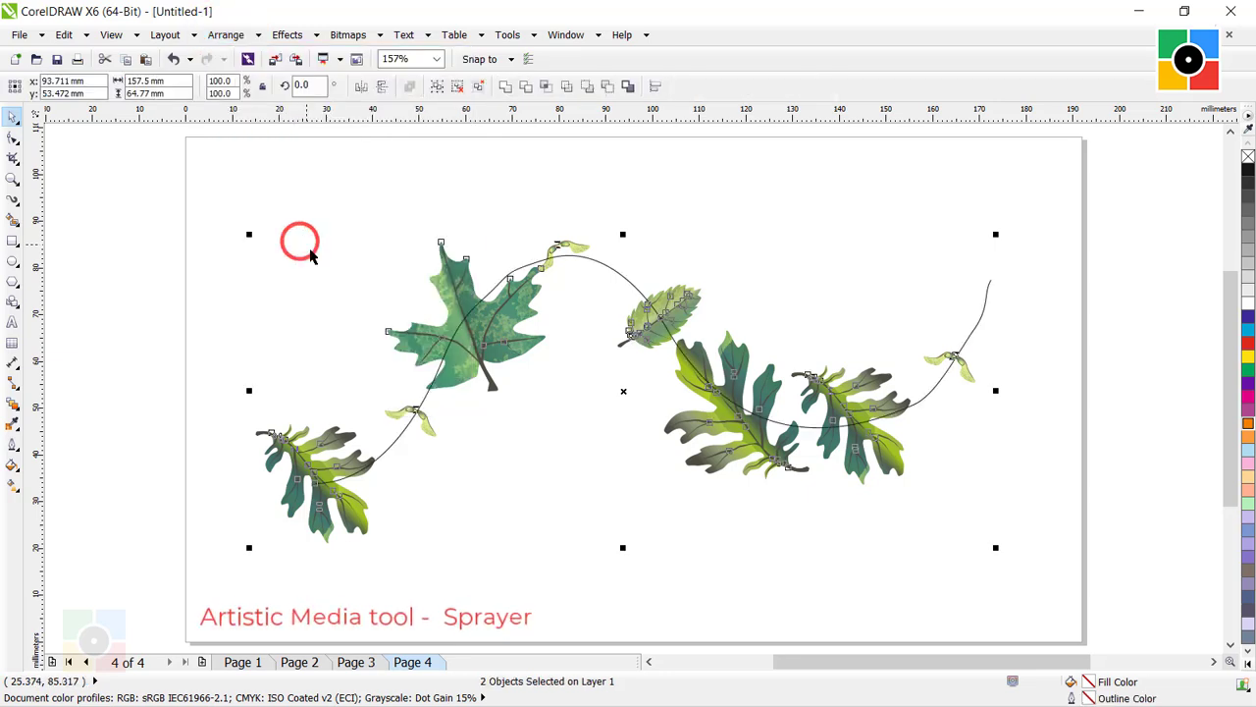
left_click(723, 585)
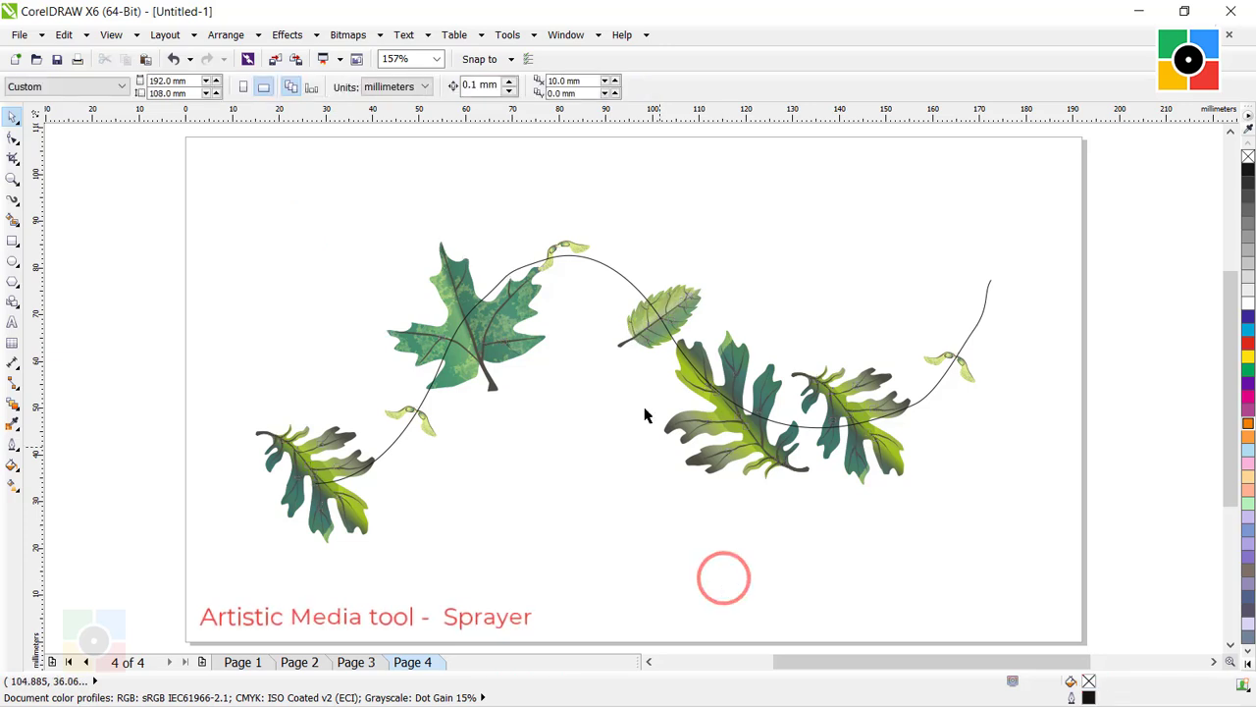
left_click_drag(607, 276, 515, 152)
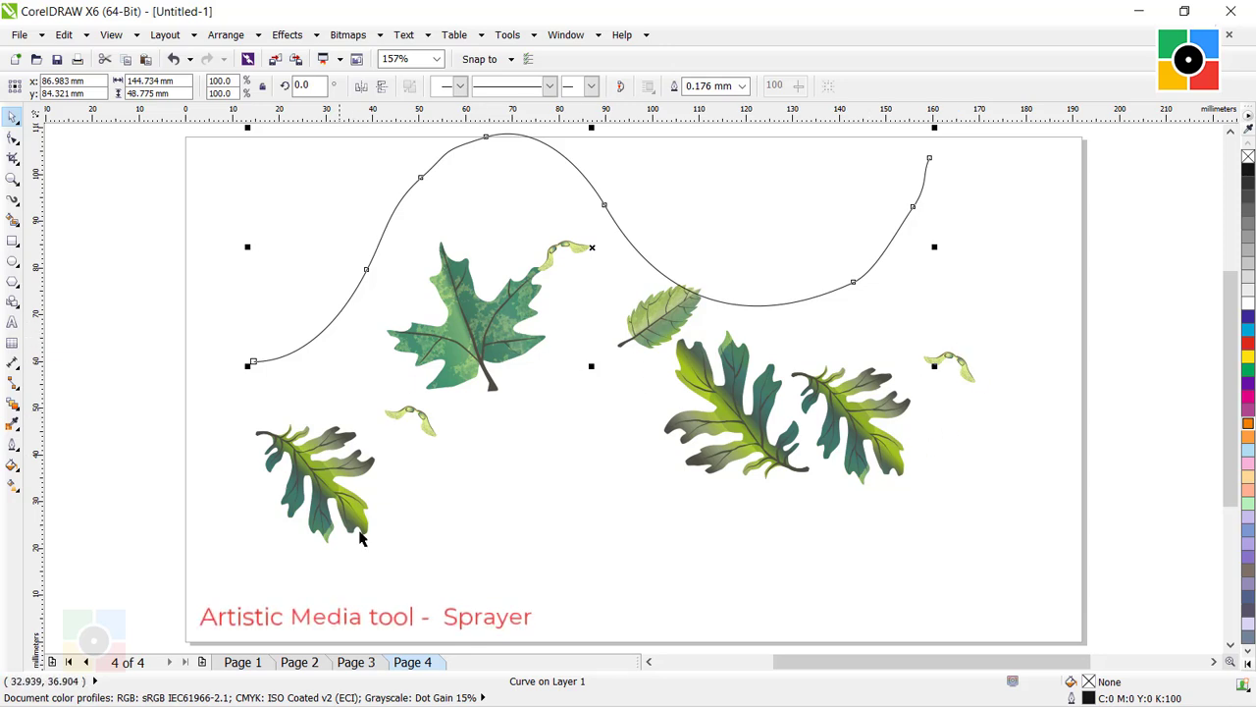
Ungroup all the leaf objects on page 4 into separate shapes and deselect them.
left_click(483, 351)
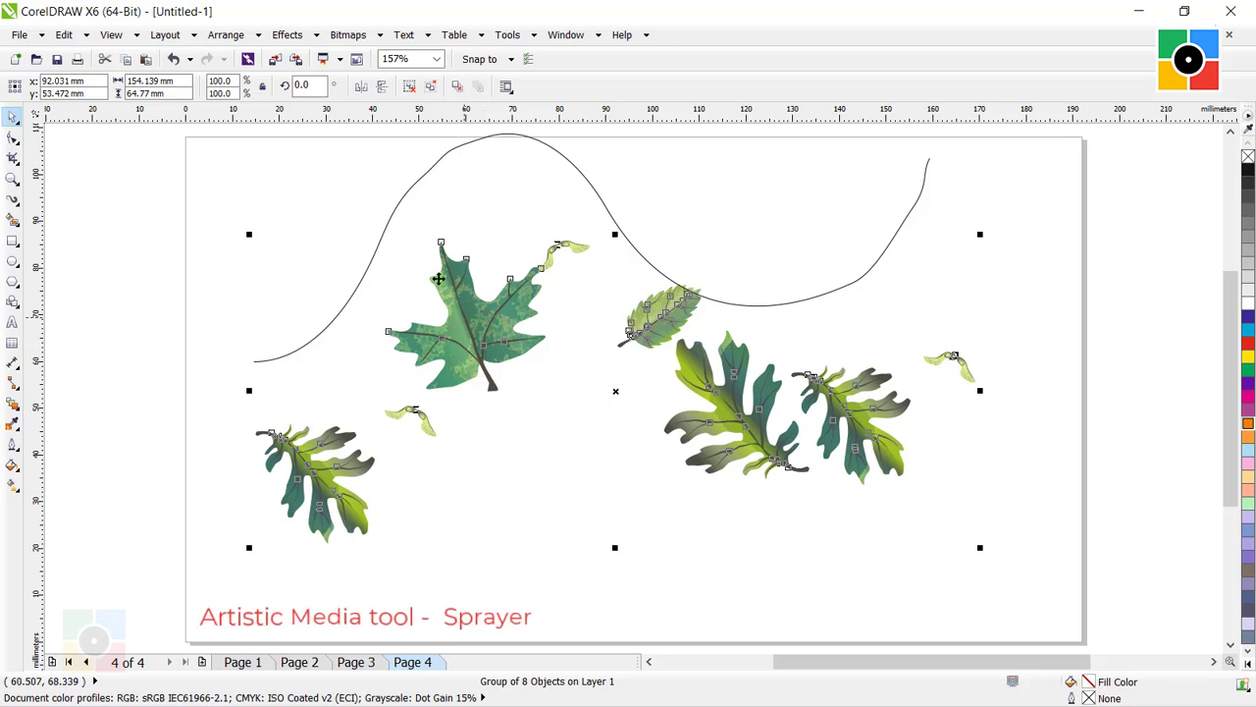
left_click(225, 34)
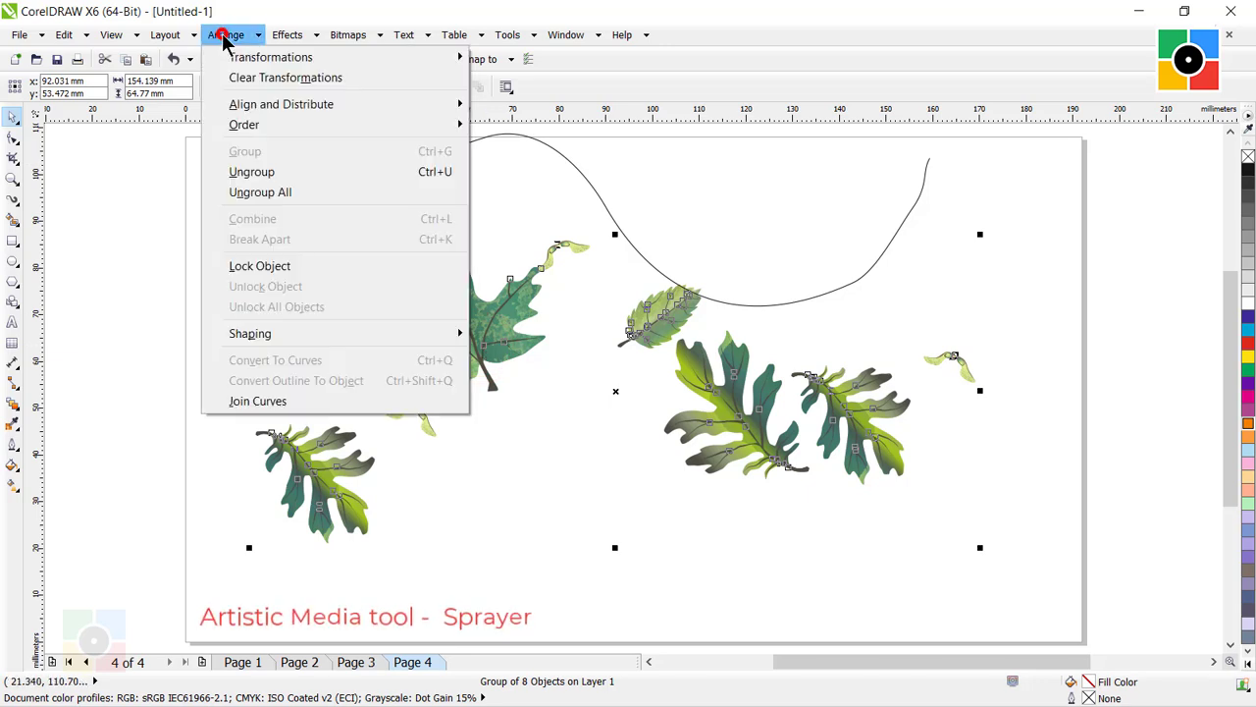
left_click(282, 195)
left_click(677, 556)
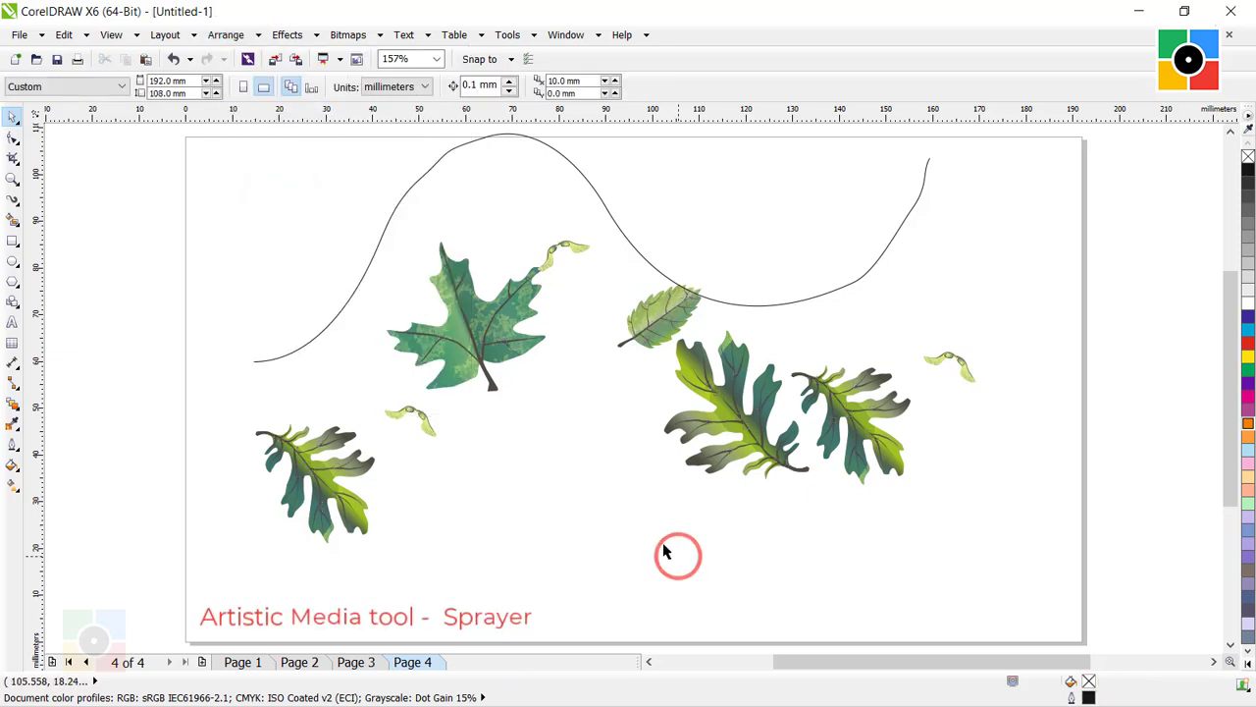
Pick out individual leaf pieces and move the maple leaf's textured overlay down into the empty space below the leaf.
left_click(323, 462)
left_click(470, 314)
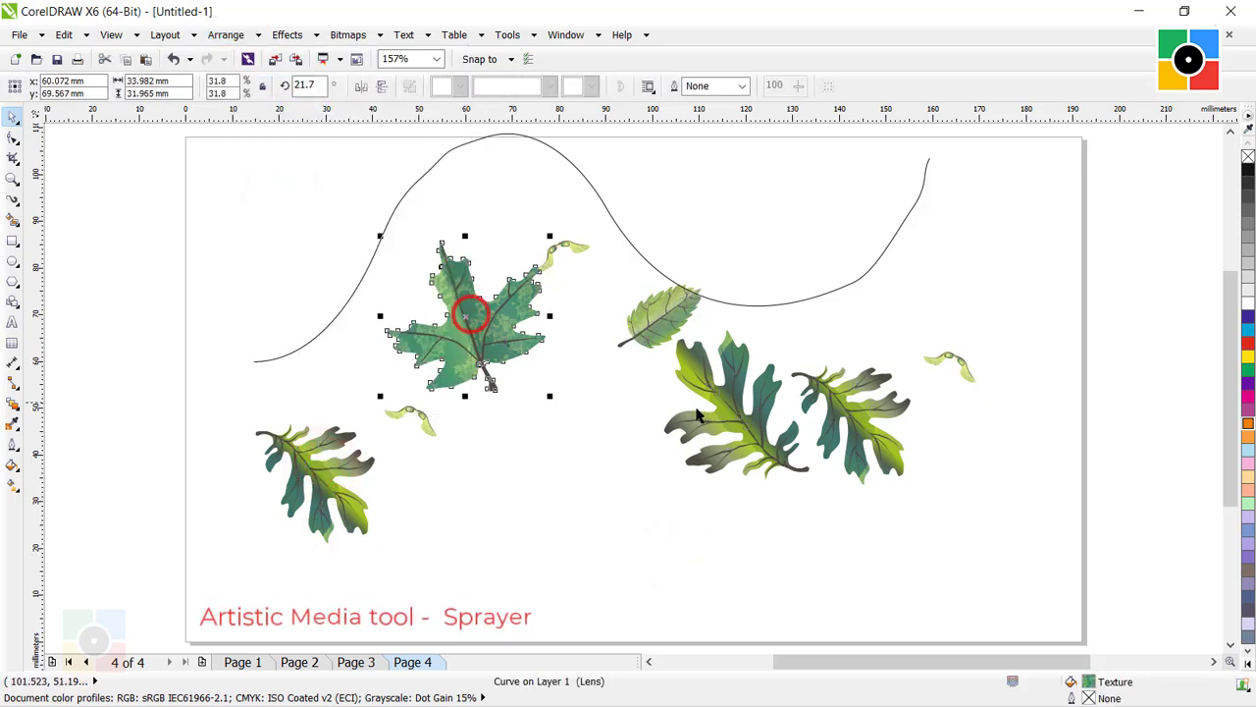
left_click(732, 411)
left_click(852, 428)
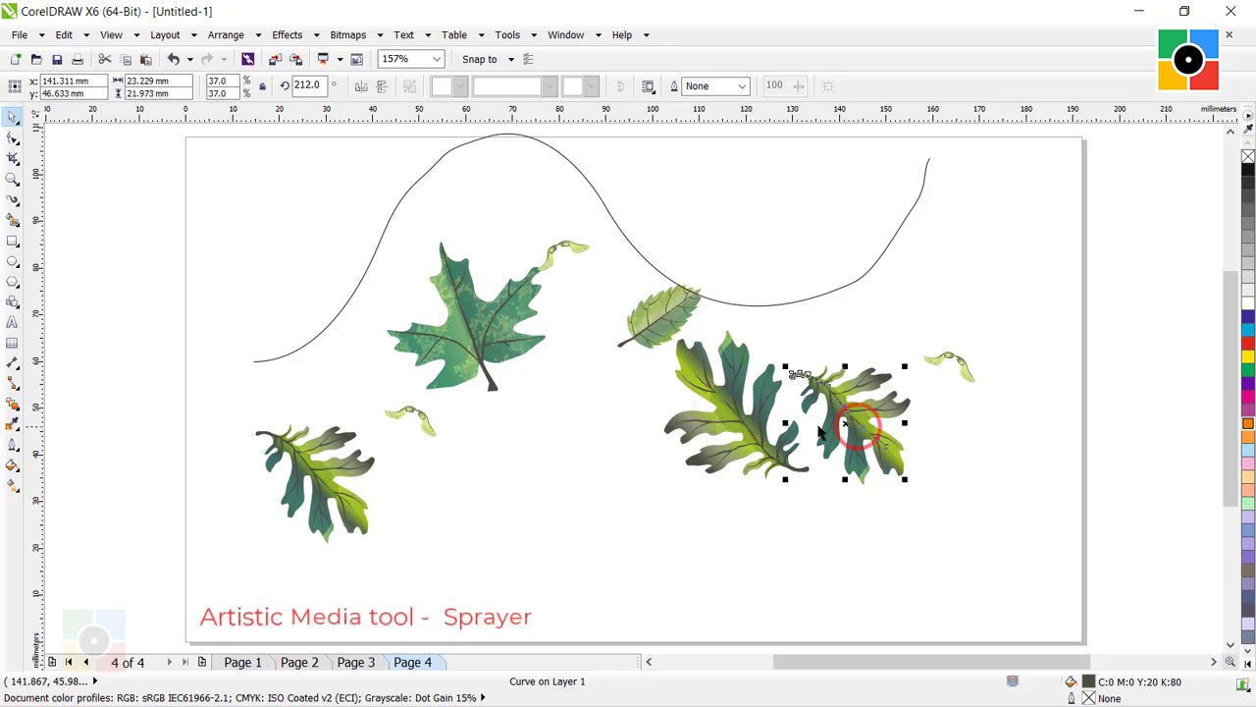
left_click(472, 313)
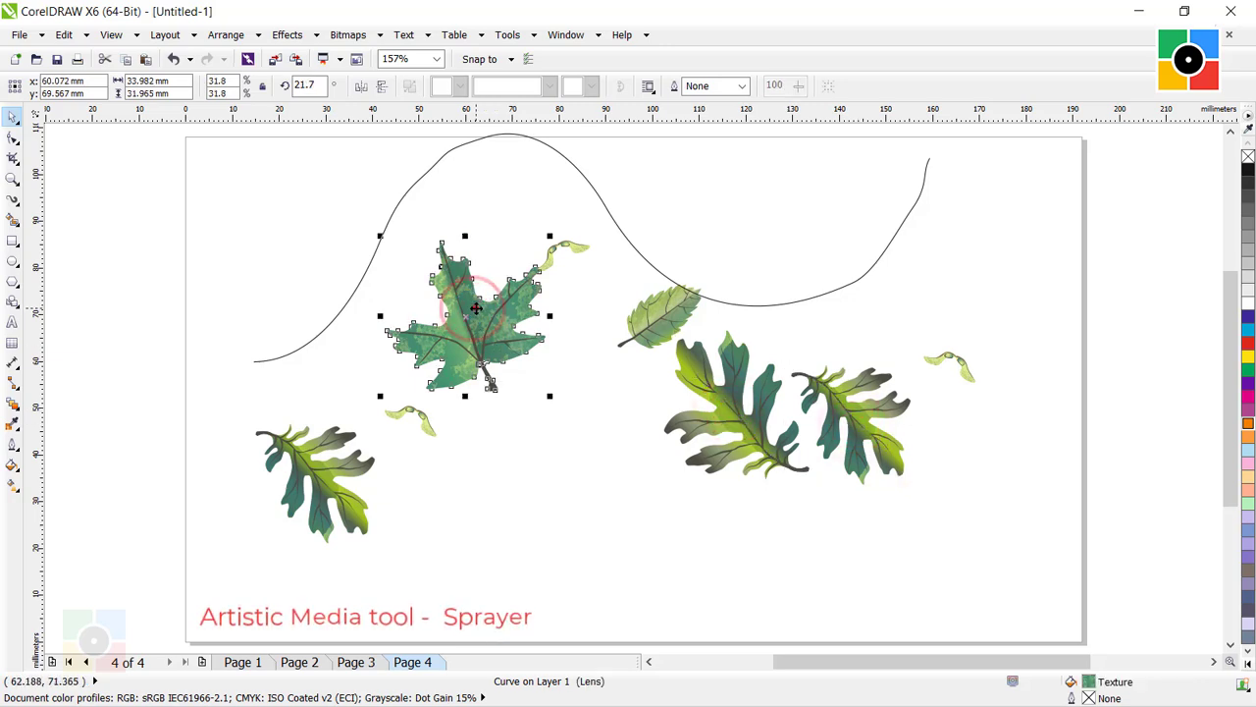
left_click_drag(472, 312, 546, 478)
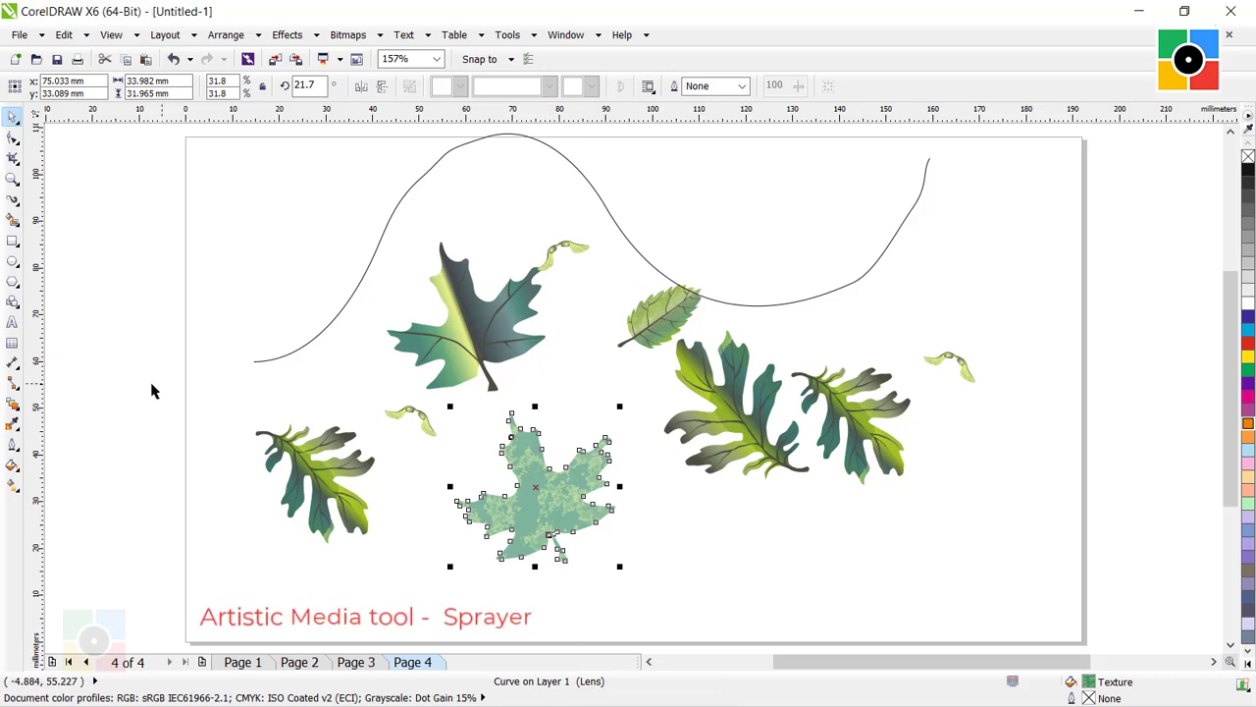
Clear the transparency from the separated textured maple leaf shape.
left_click(13, 406)
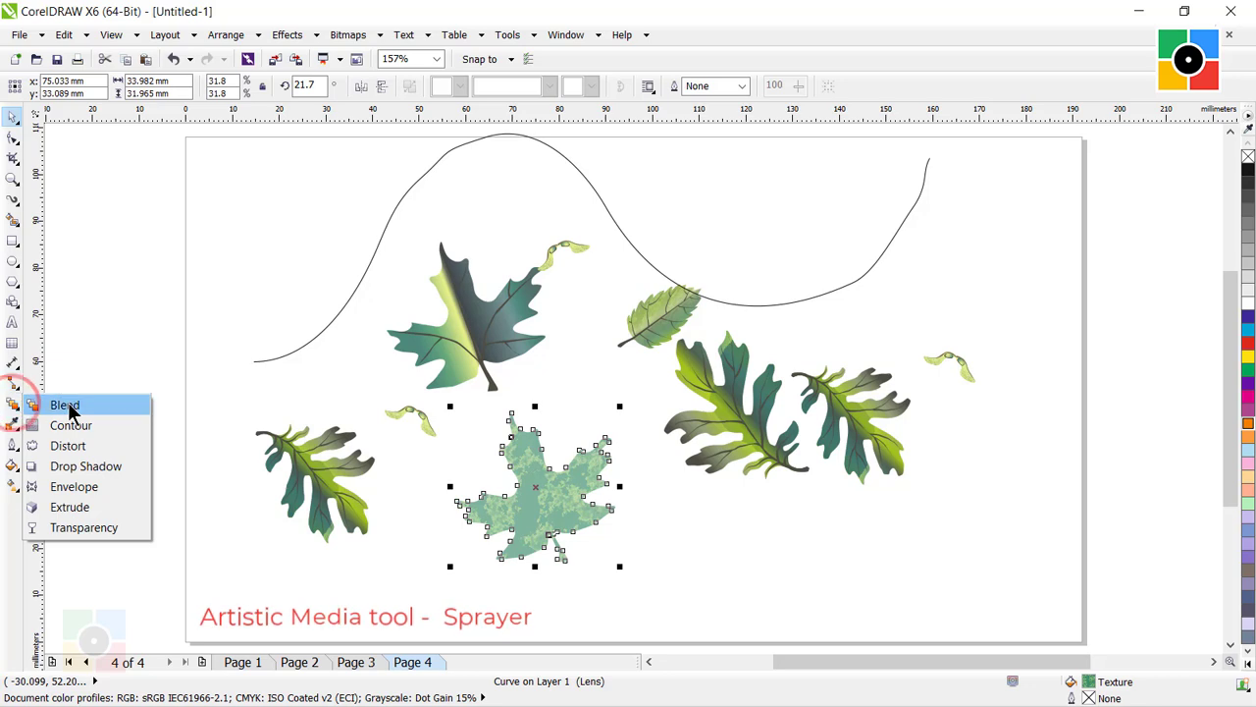
left_click(89, 528)
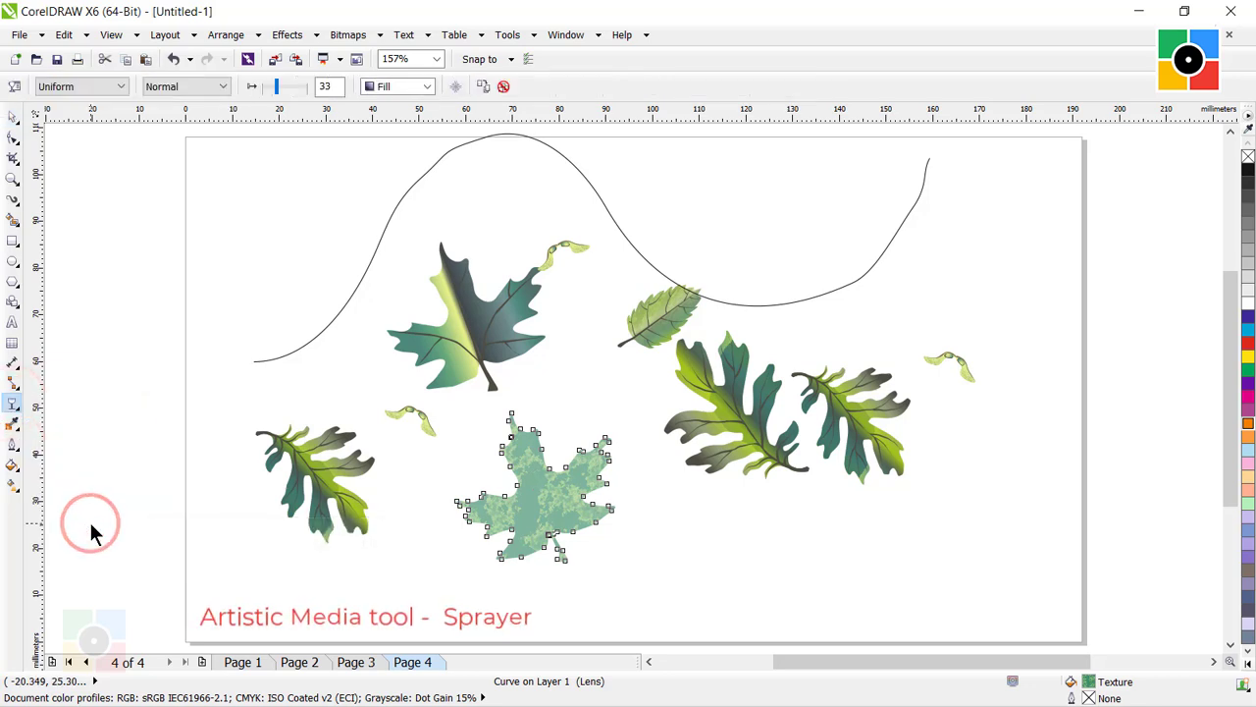
left_click(503, 88)
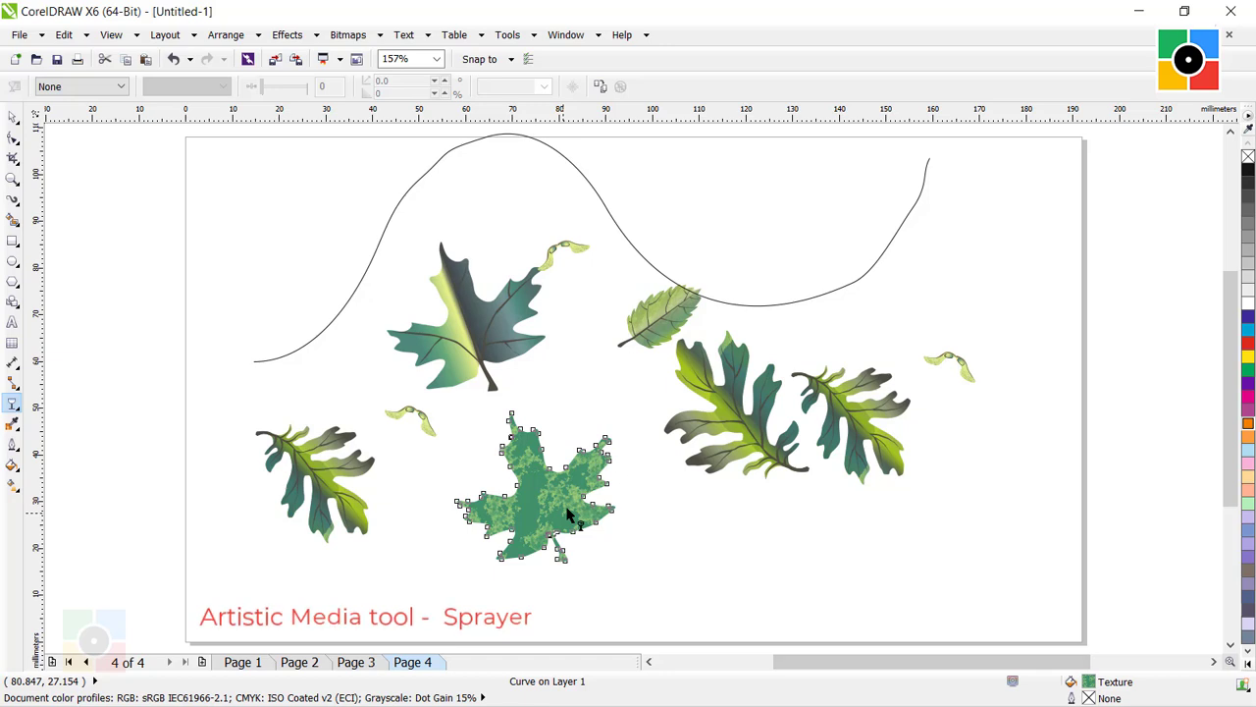
Examine the Texture Fill settings of the separated maple leaf shape and close them without changes.
left_click(12, 465)
left_click(97, 525)
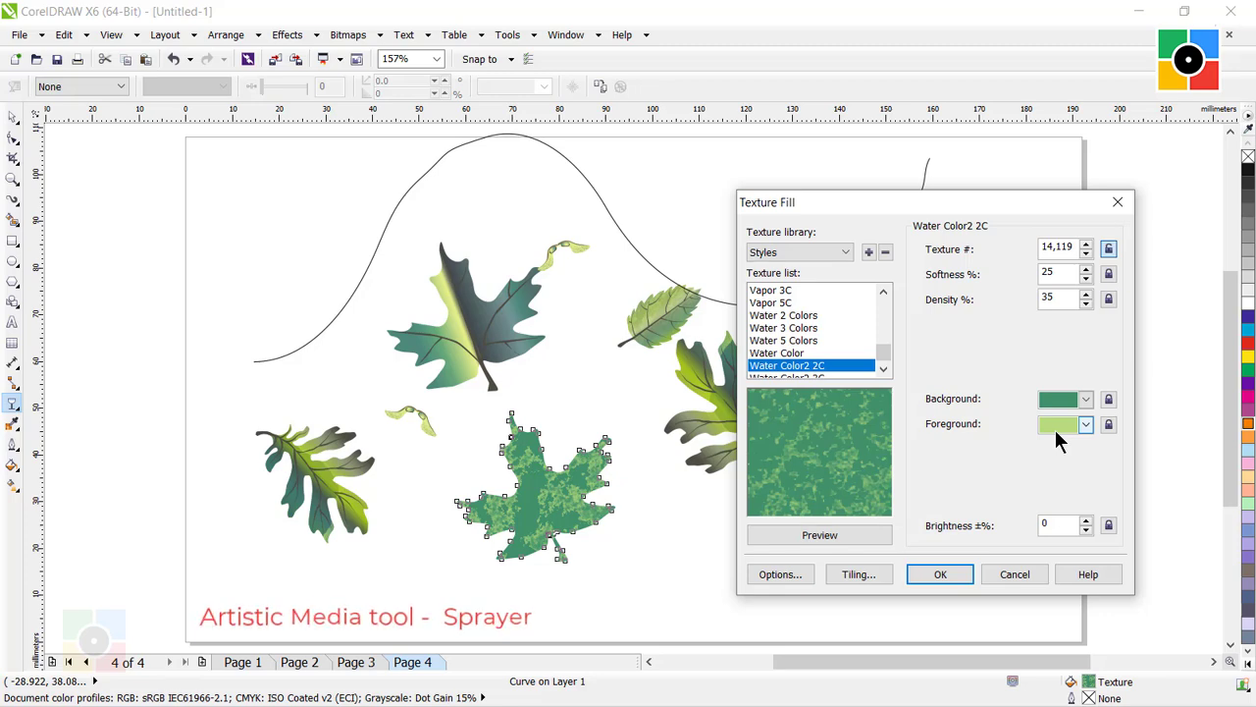
left_click(1024, 575)
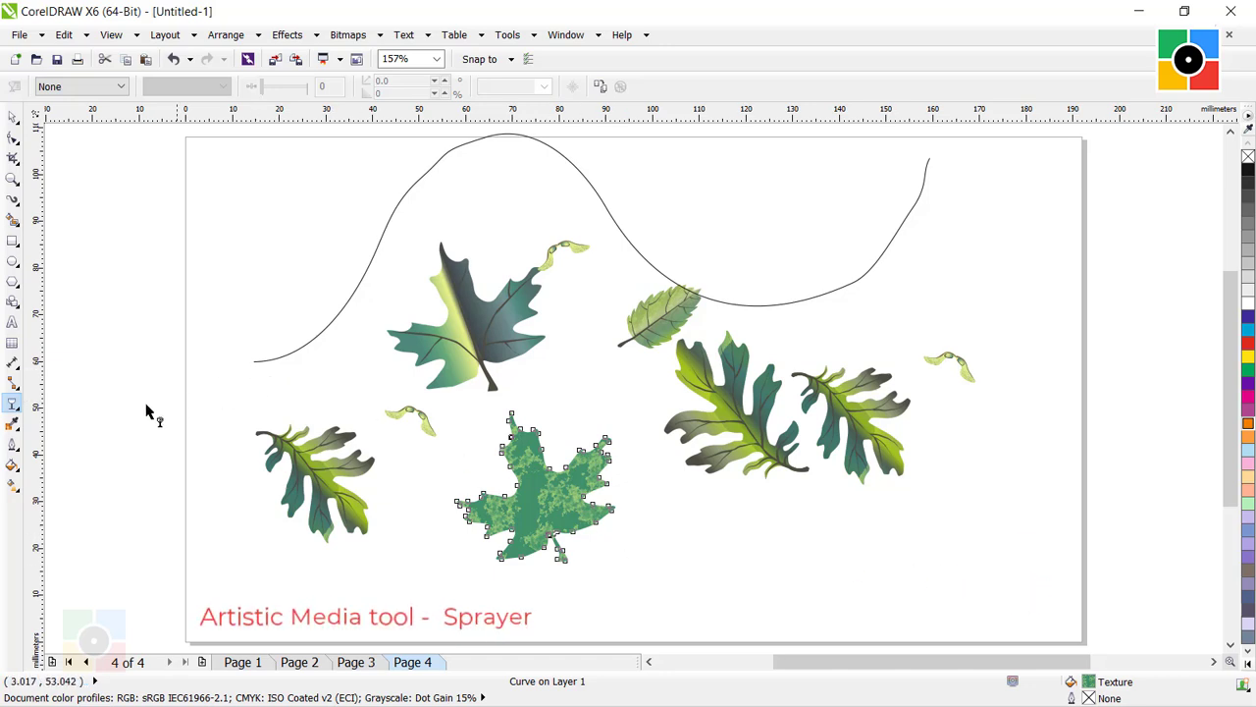
Remove the texture fill from the separated maple leaf shape, give it a black outline, and deselect it.
left_click(12, 463)
left_click(87, 568)
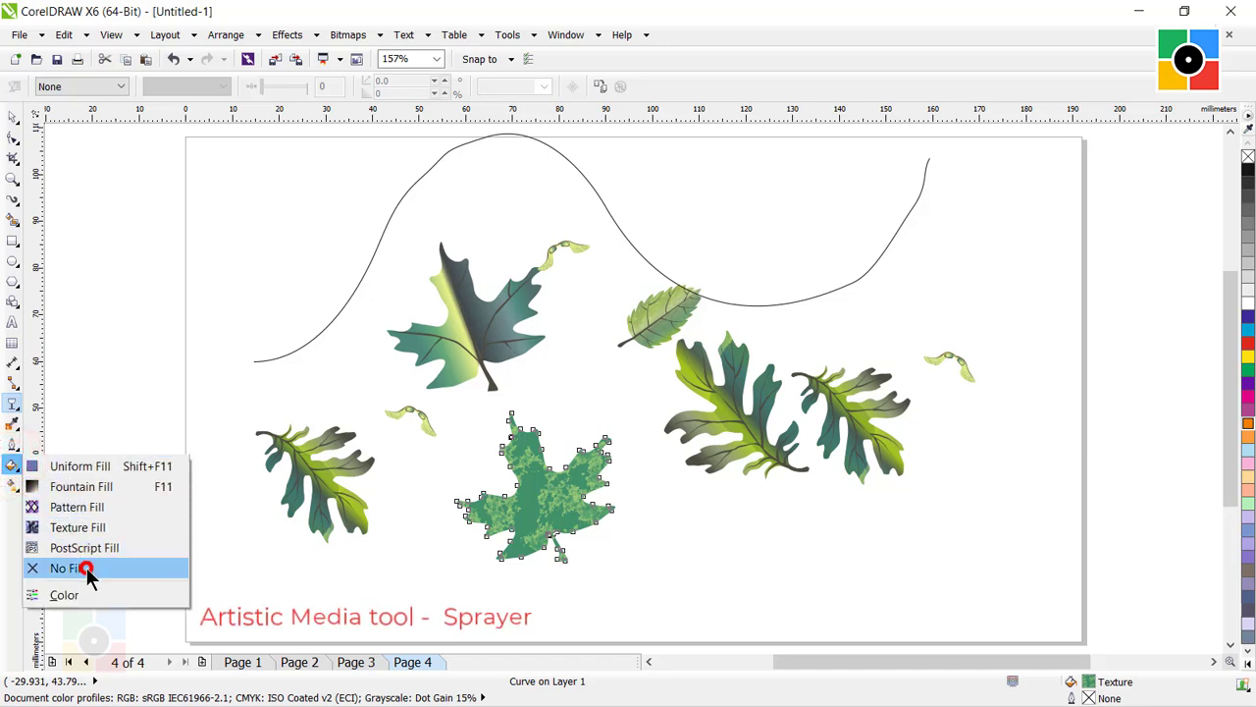
left_click(12, 116)
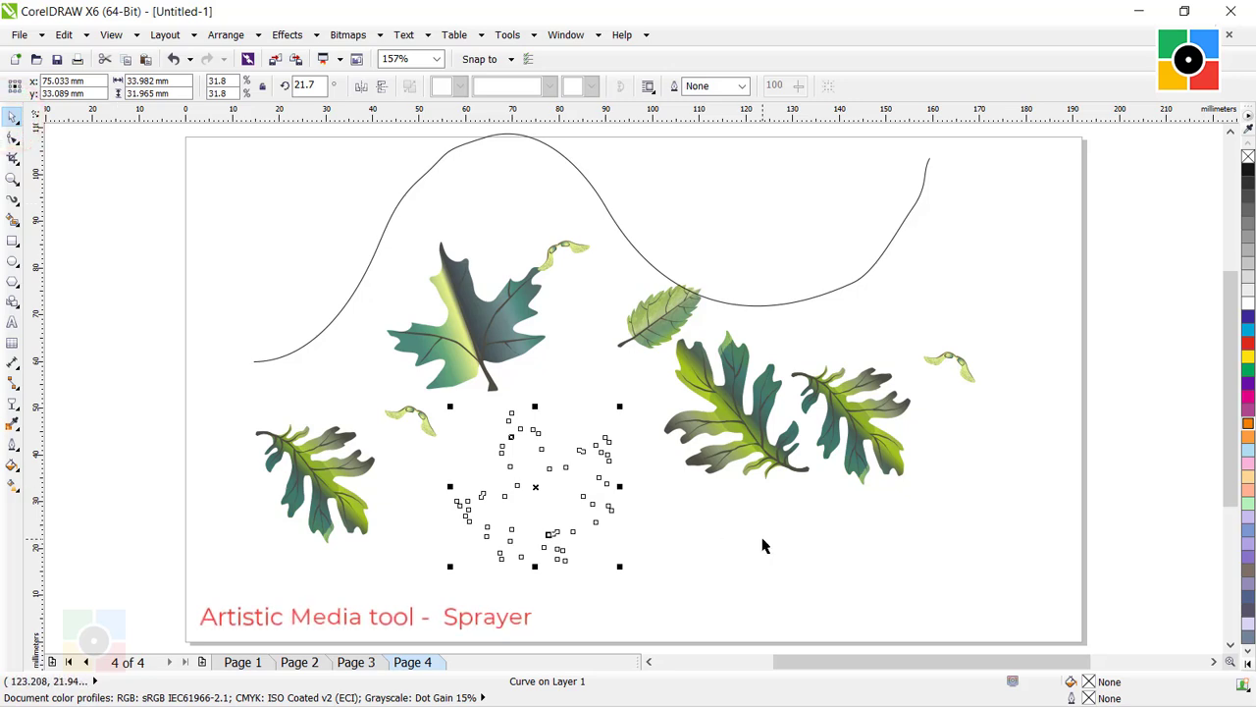
right_click(1249, 172)
left_click(704, 520)
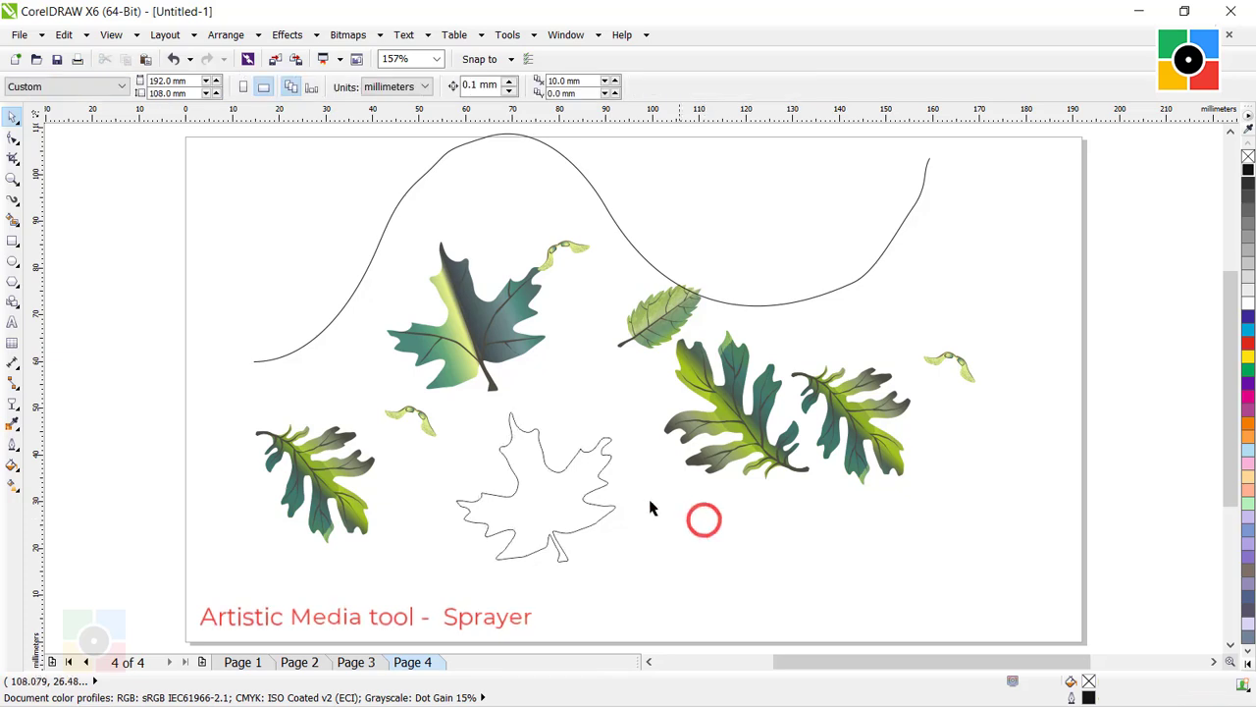
Examine the fill and outline properties of the unfilled maple leaf shape.
left_click(573, 457)
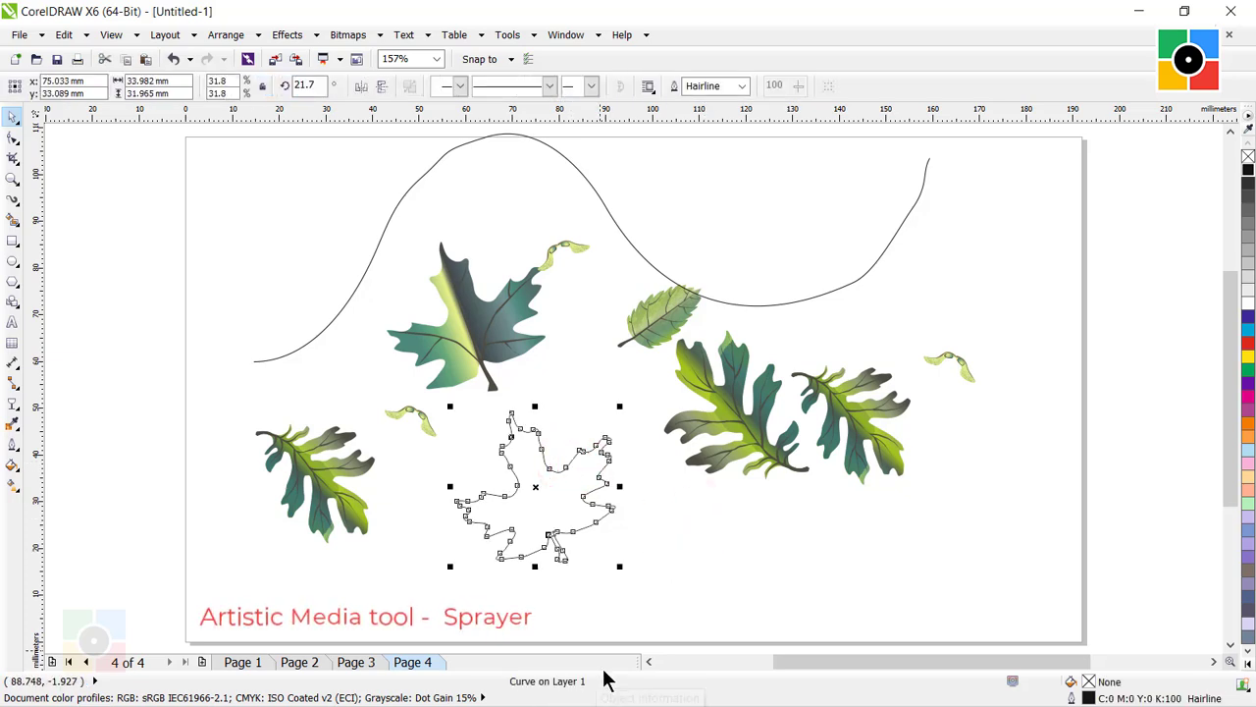
left_click(681, 522)
left_click(568, 465)
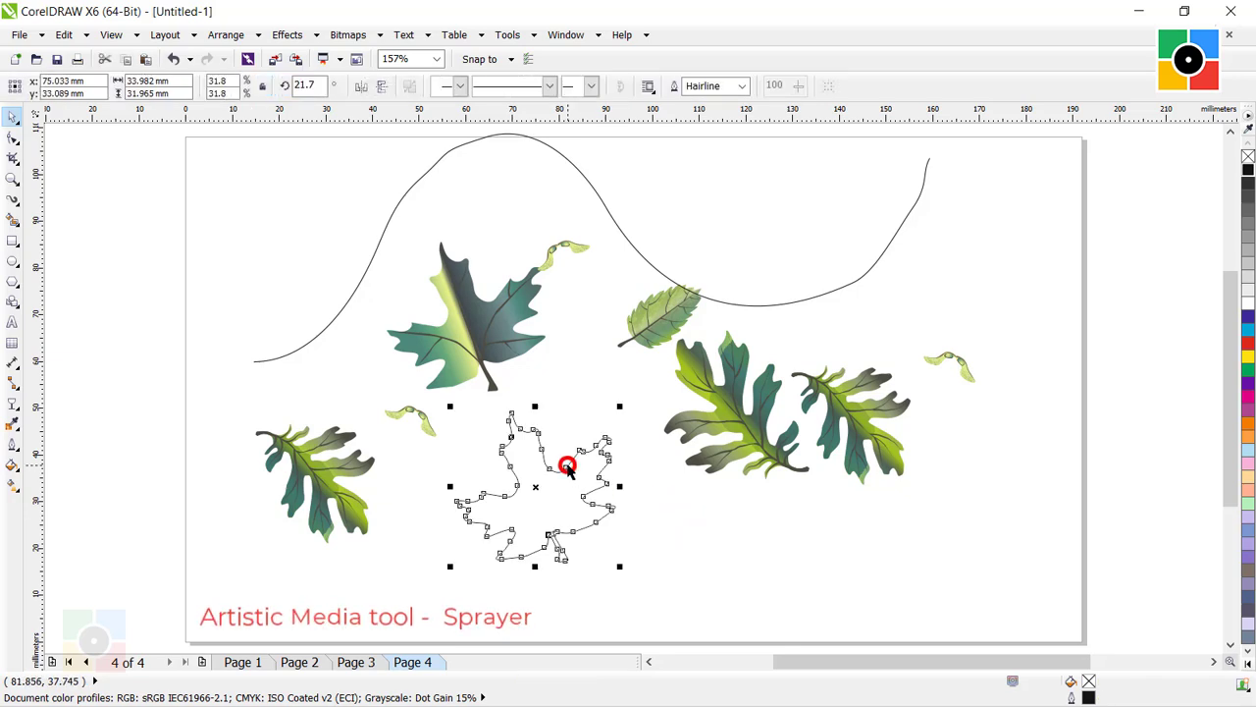
left_click(677, 520)
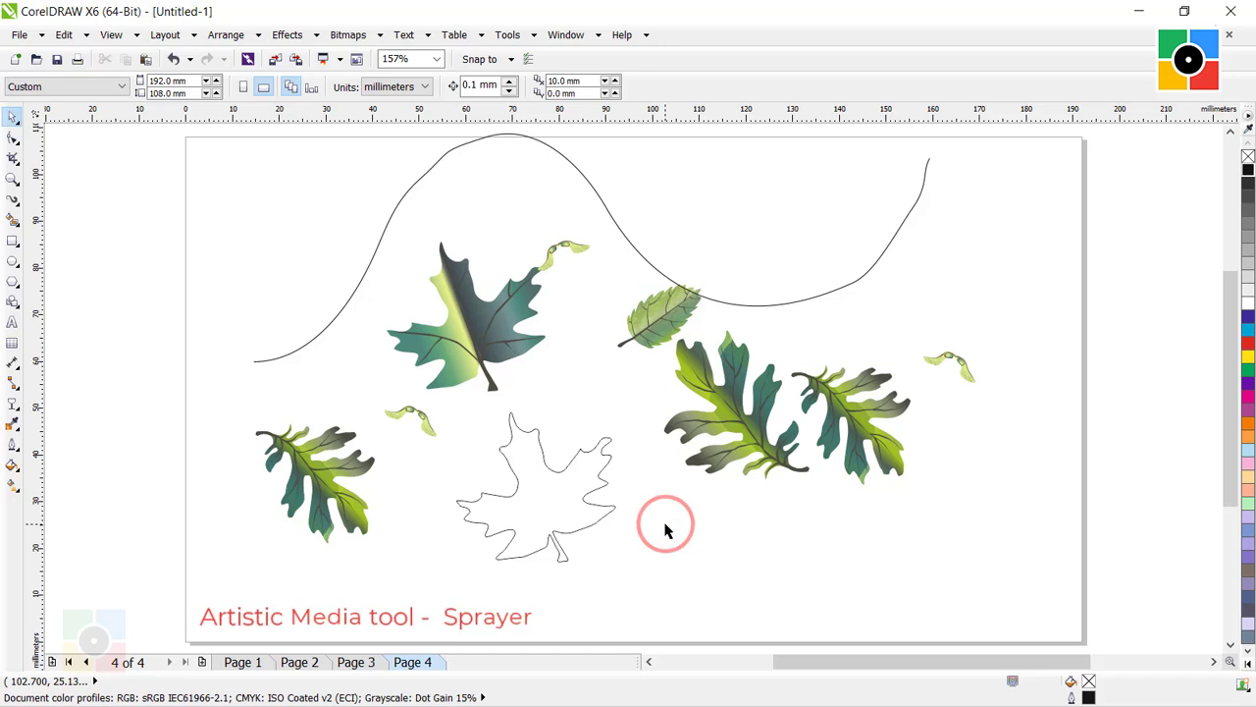
Examine the Fountain Fill settings of the original gradient maple leaf.
left_click(471, 319)
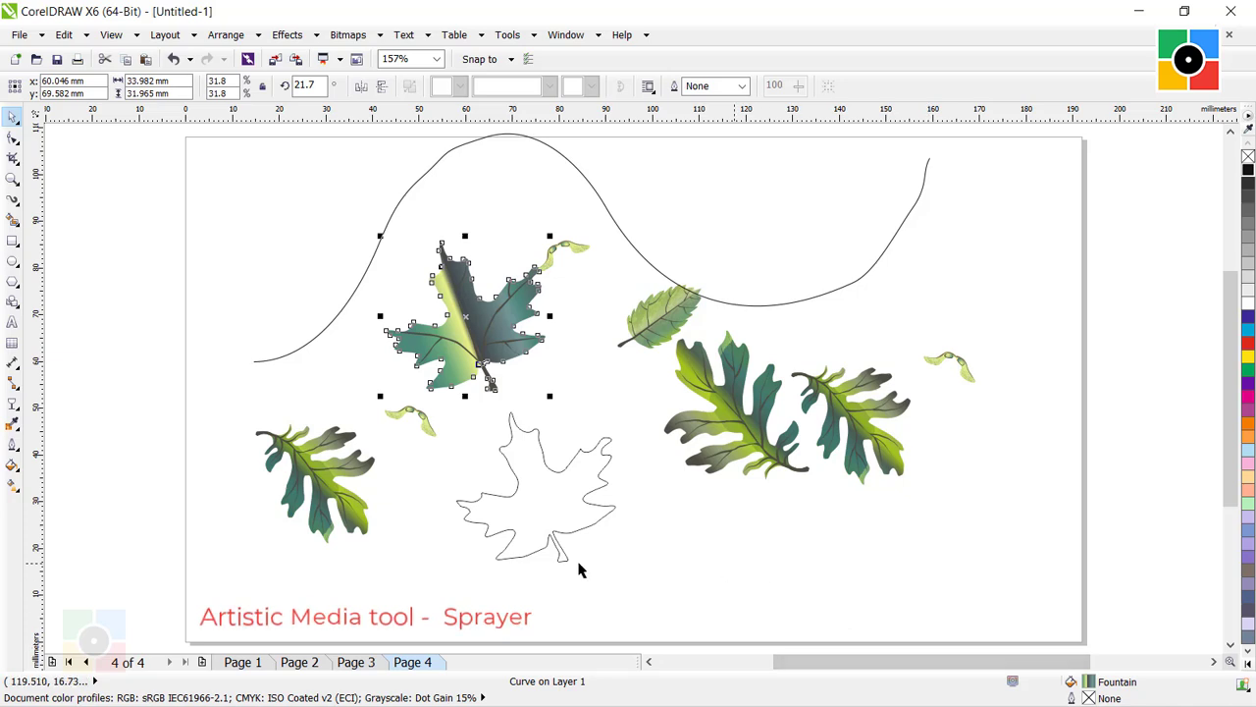
left_click(10, 468)
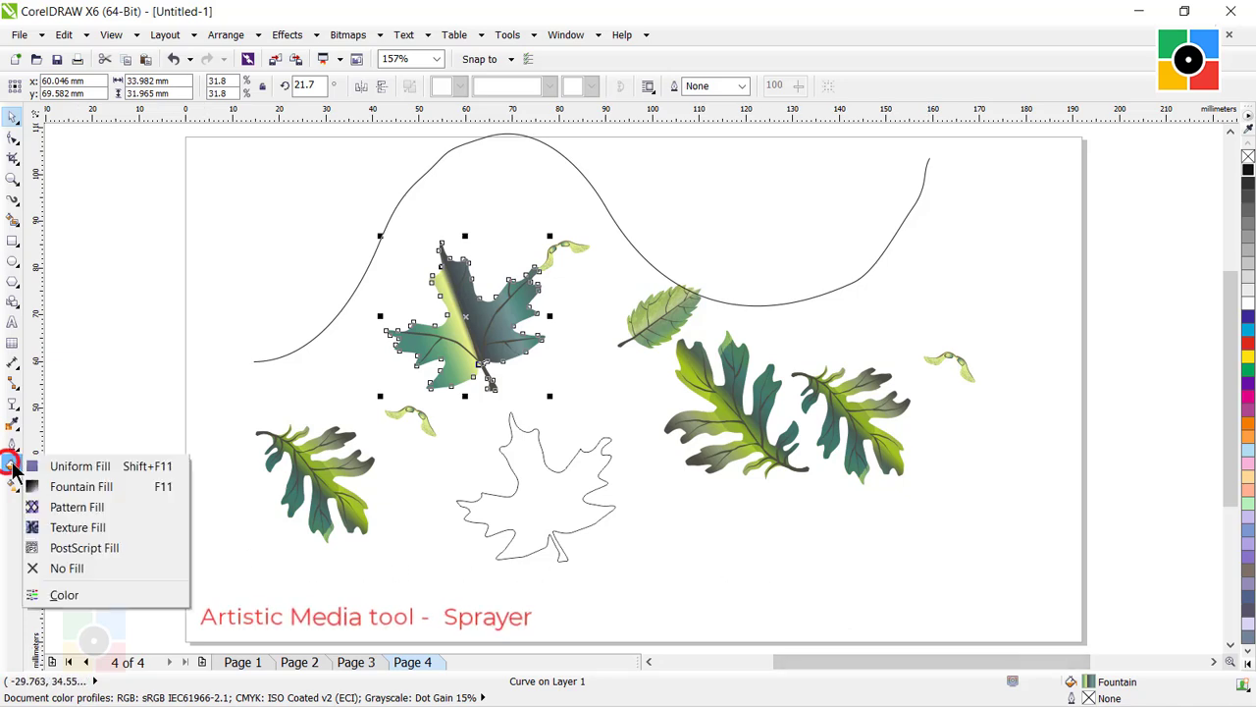
left_click(63, 487)
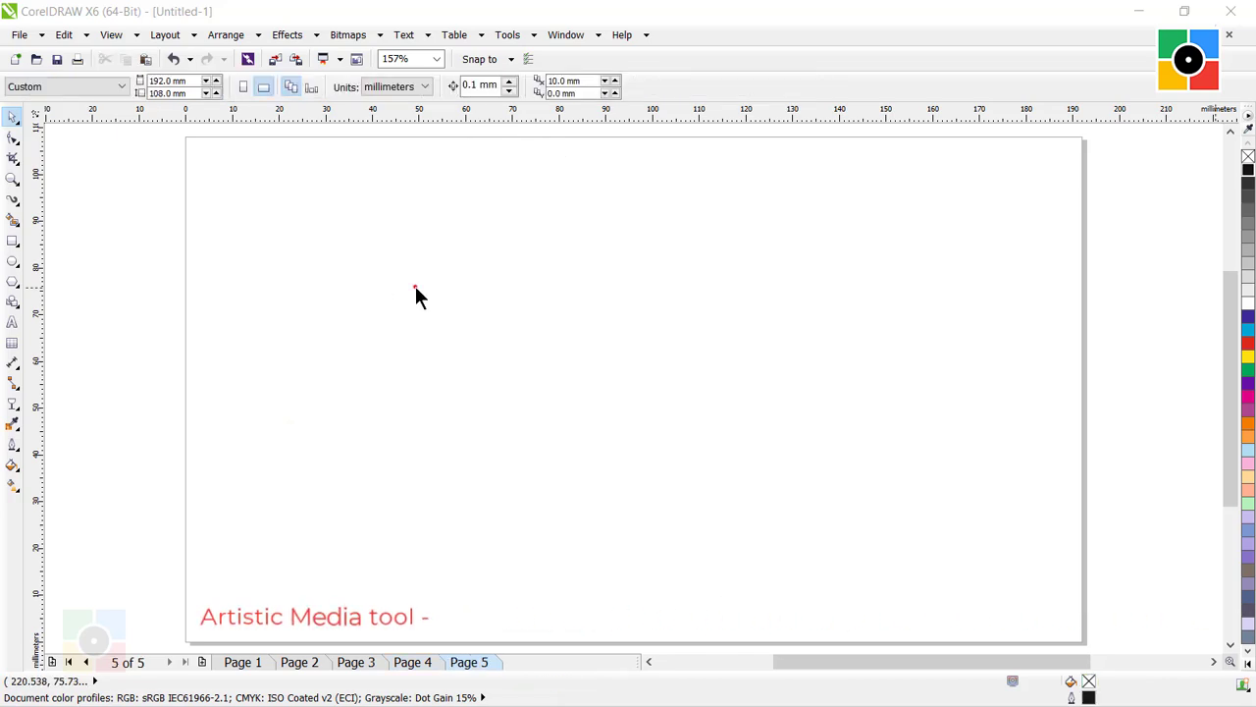
On blank page 5, set the Artistic Media tool to Calligraphic mode with a 10 mm stroke width and a 135° angle.
left_click(415, 294)
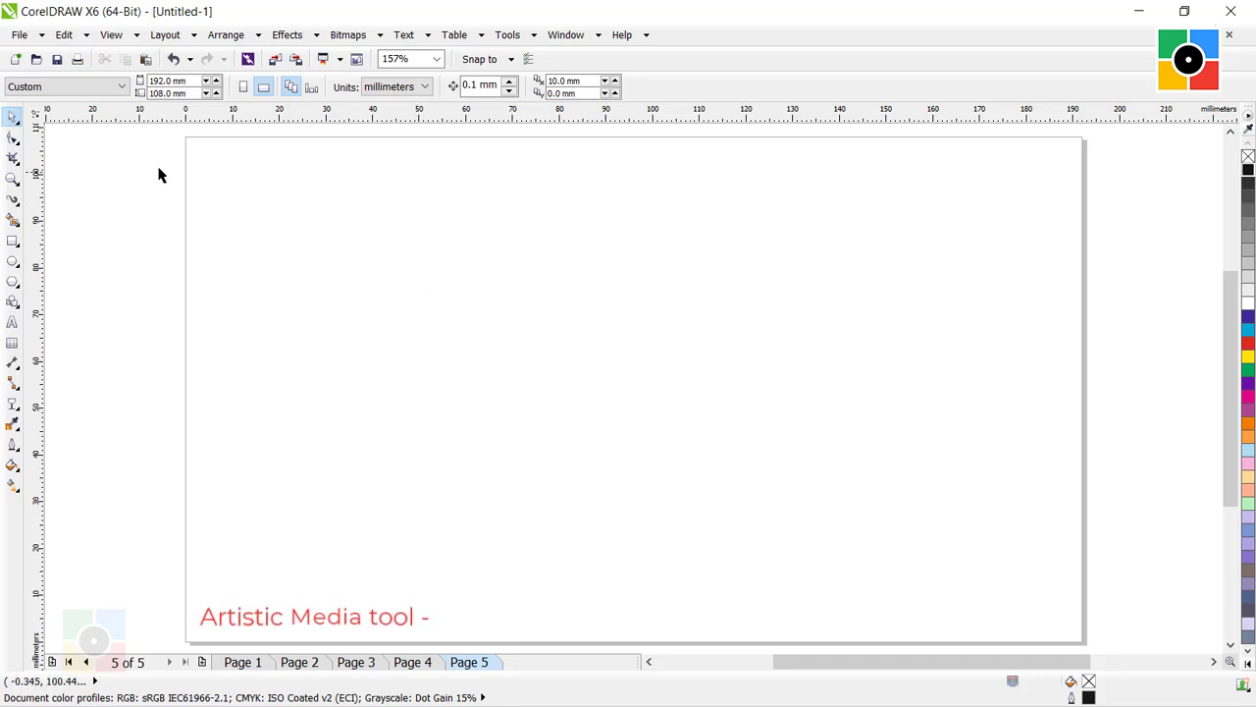
left_click(12, 201)
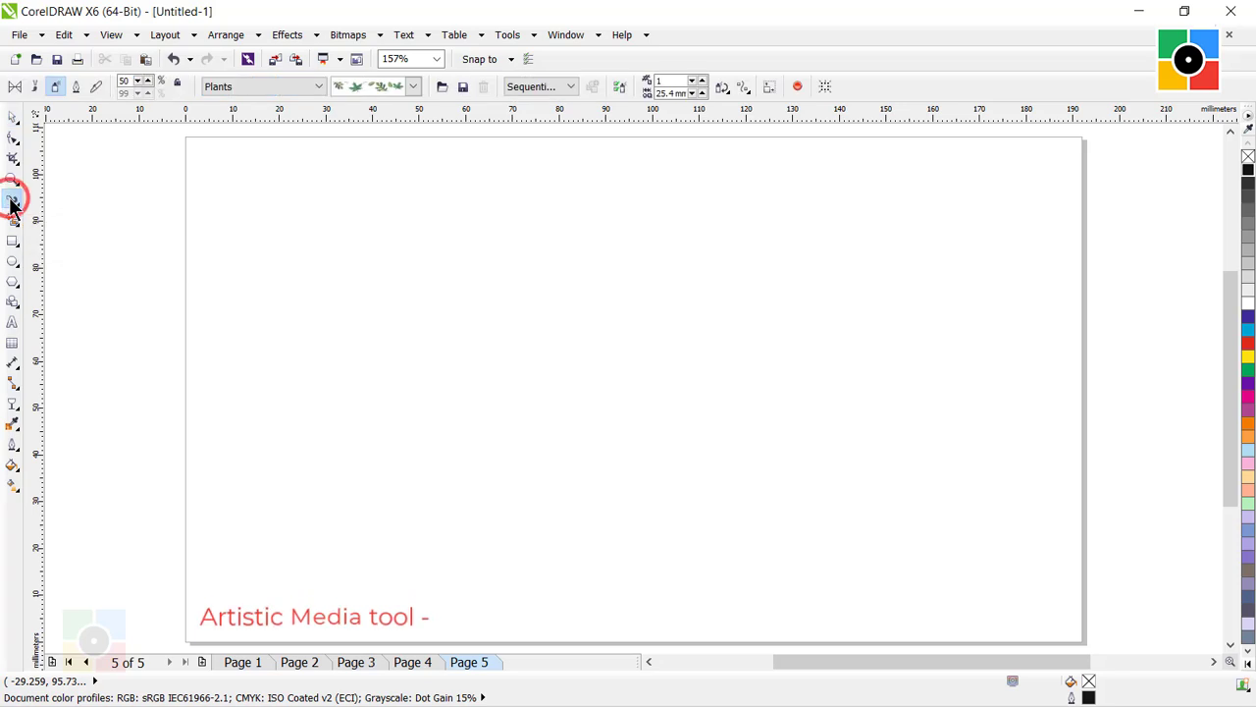
left_click(76, 88)
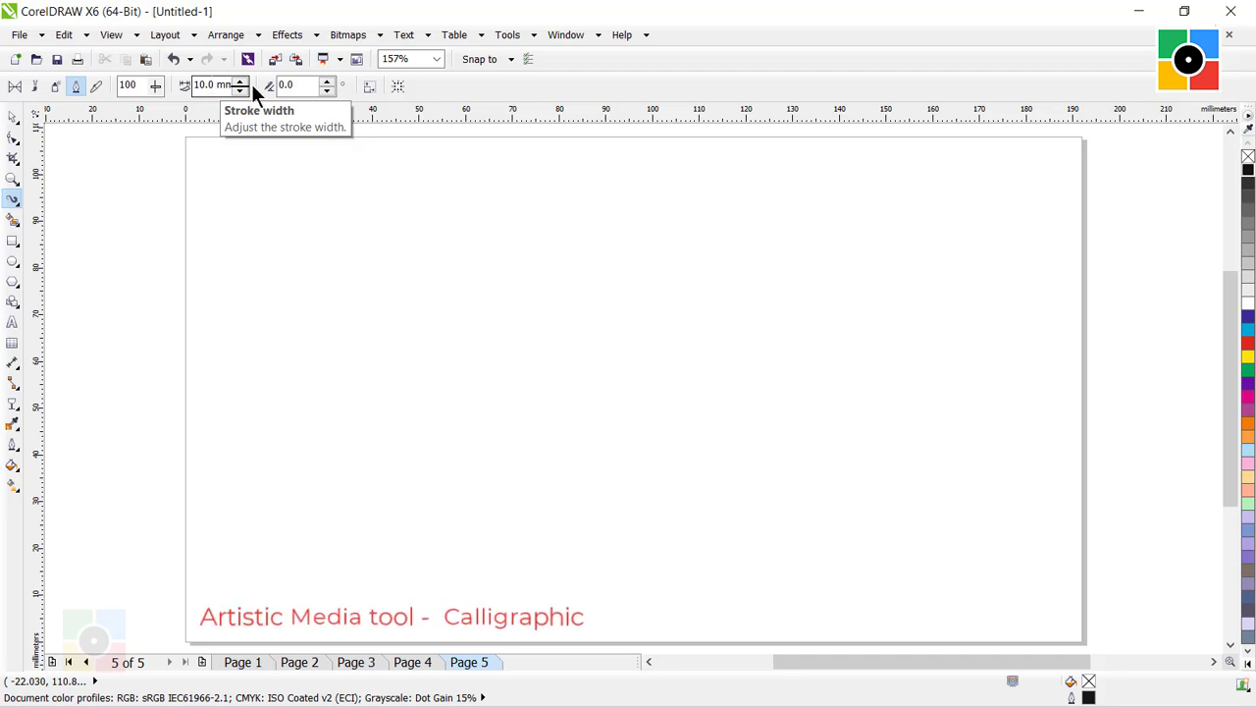
key("Tab")
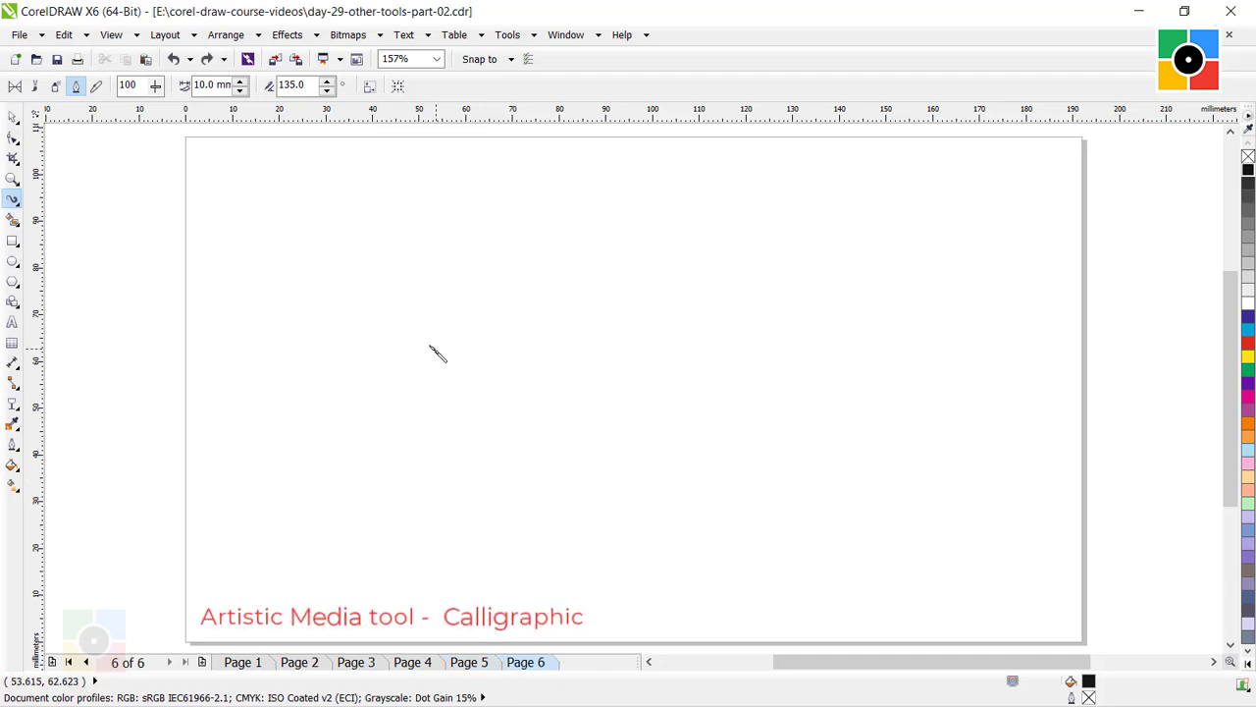
Write a large Devanagari श्री with black calligraphic strokes across page 6 and return to the Pick tool.
mouse_move(432, 344)
left_mouse_down()
mouse_move(561, 343)
mouse_move(530, 466)
left_mouse_up()
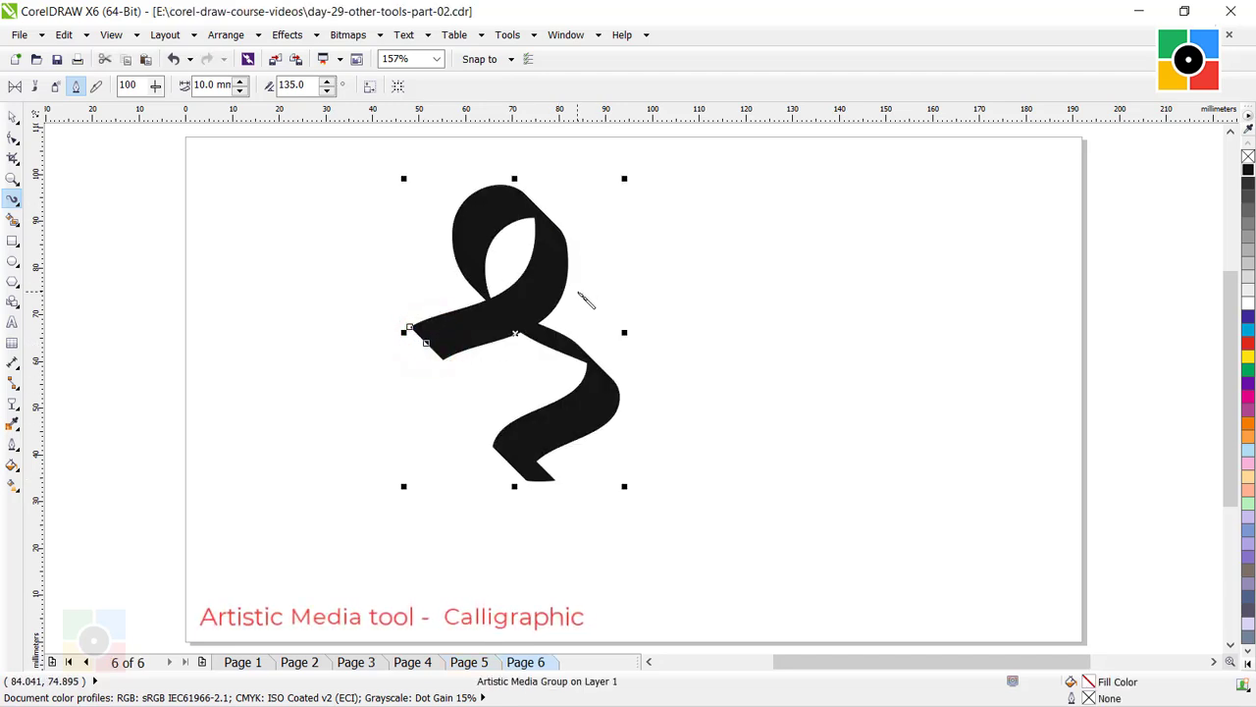
mouse_move(594, 287)
left_mouse_down()
mouse_move(645, 352)
mouse_move(589, 515)
left_mouse_up()
mouse_move(672, 272)
left_mouse_down()
mouse_move(767, 243)
mouse_move(731, 313)
mouse_move(727, 589)
mouse_move(675, 596)
left_mouse_up()
mouse_move(629, 272)
left_mouse_down()
mouse_move(650, 224)
mouse_move(741, 359)
left_mouse_up()
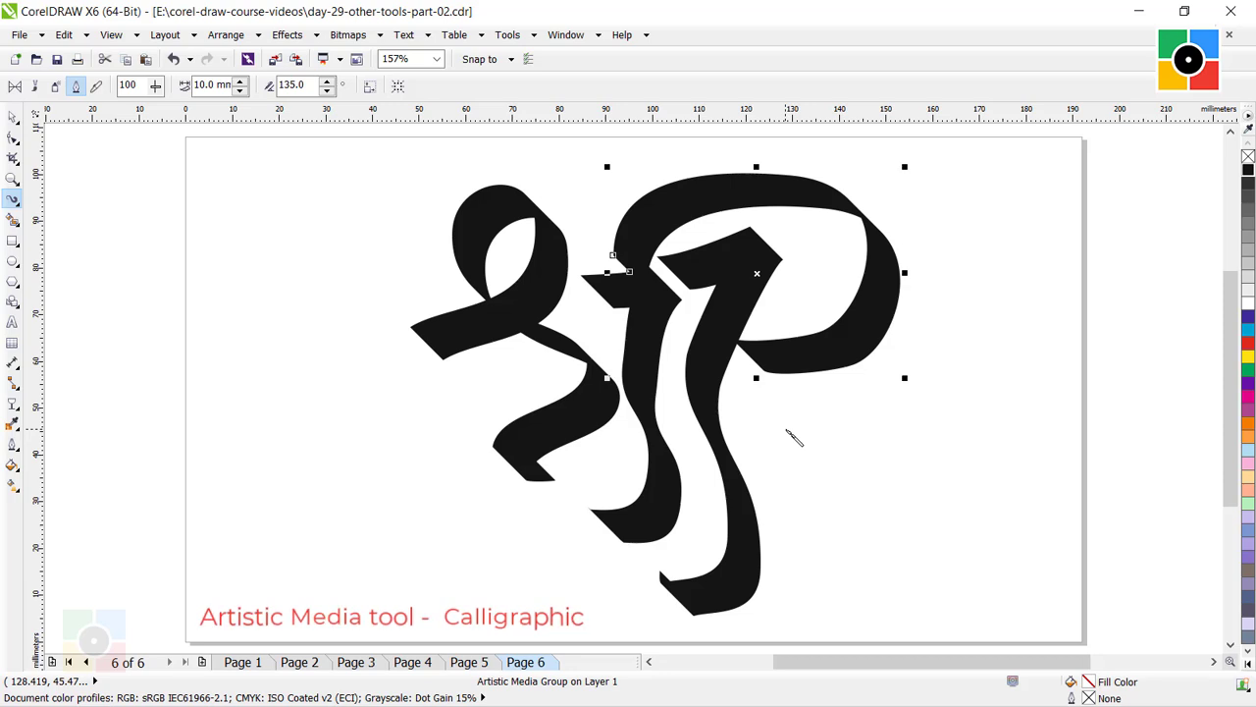
left_click(796, 419)
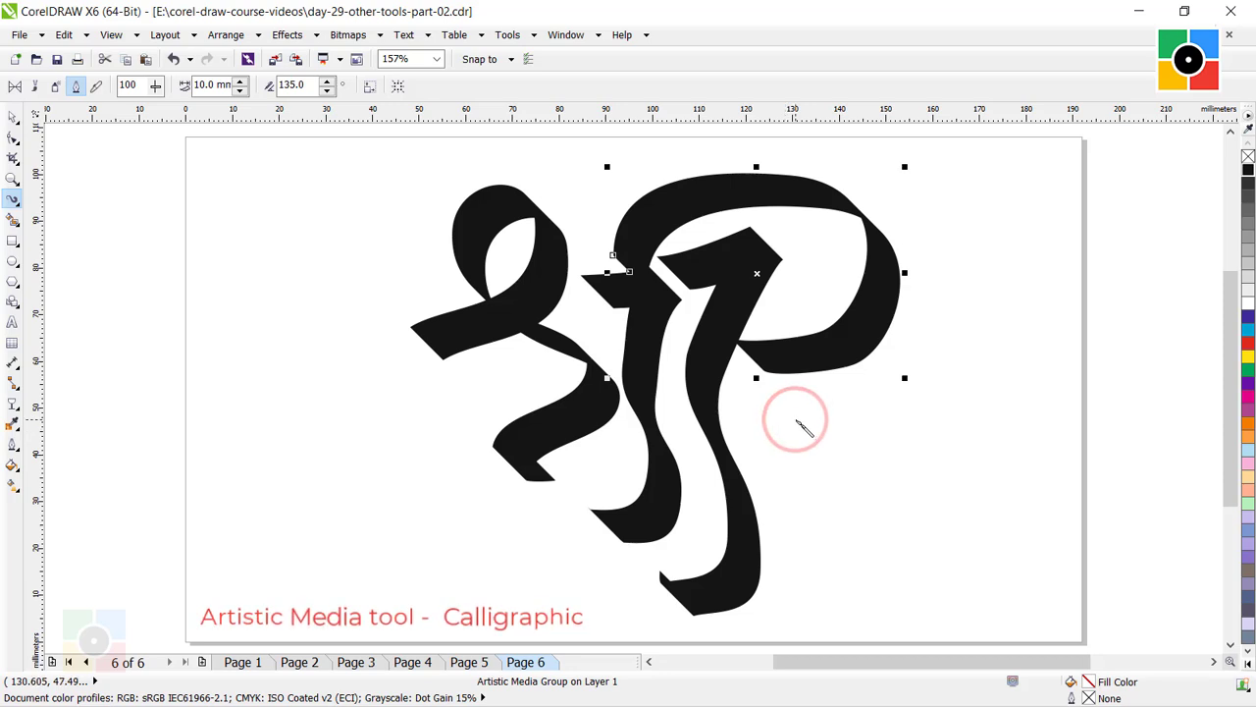
left_click(12, 115)
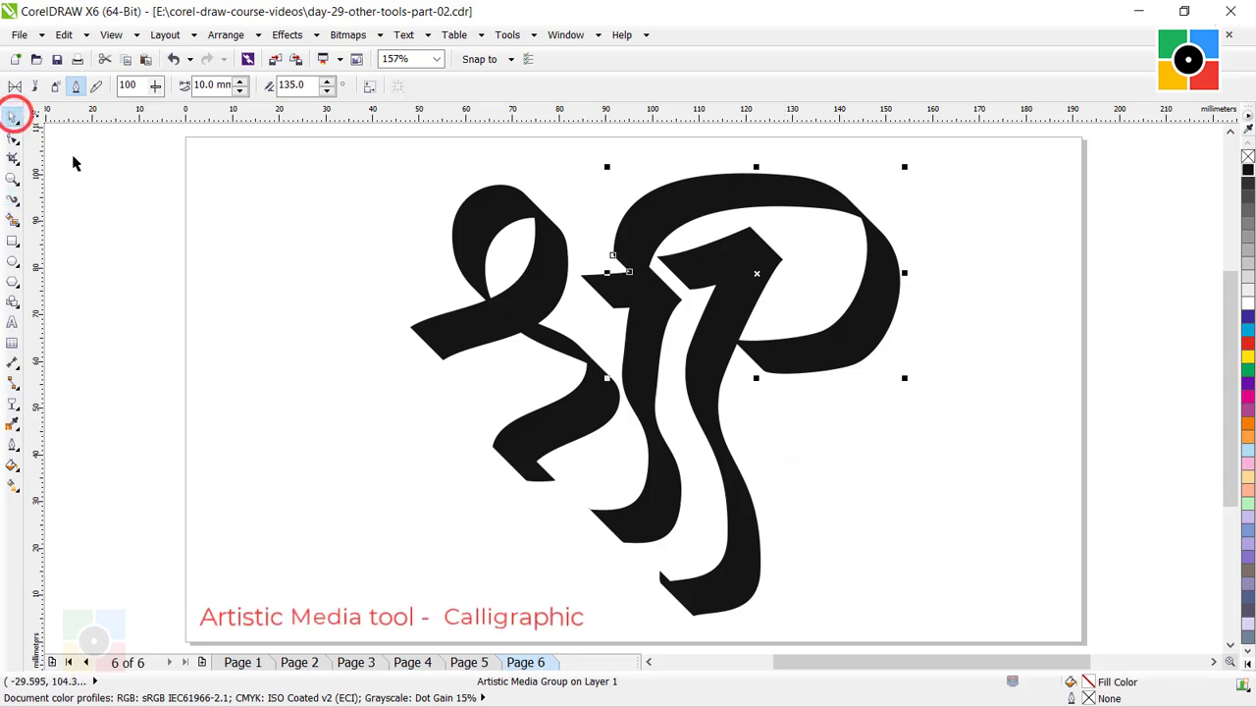
Clear the calligraphic श्री strokes from page 6.
left_click(809, 460)
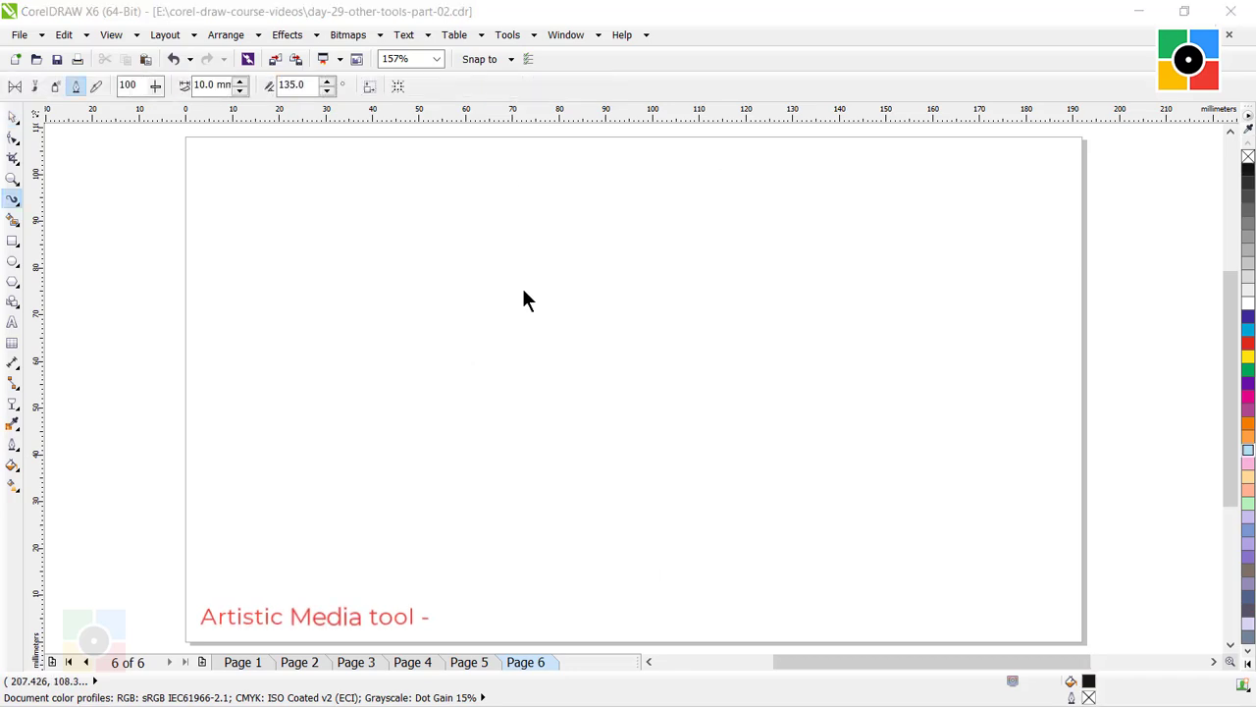
left_click(548, 291)
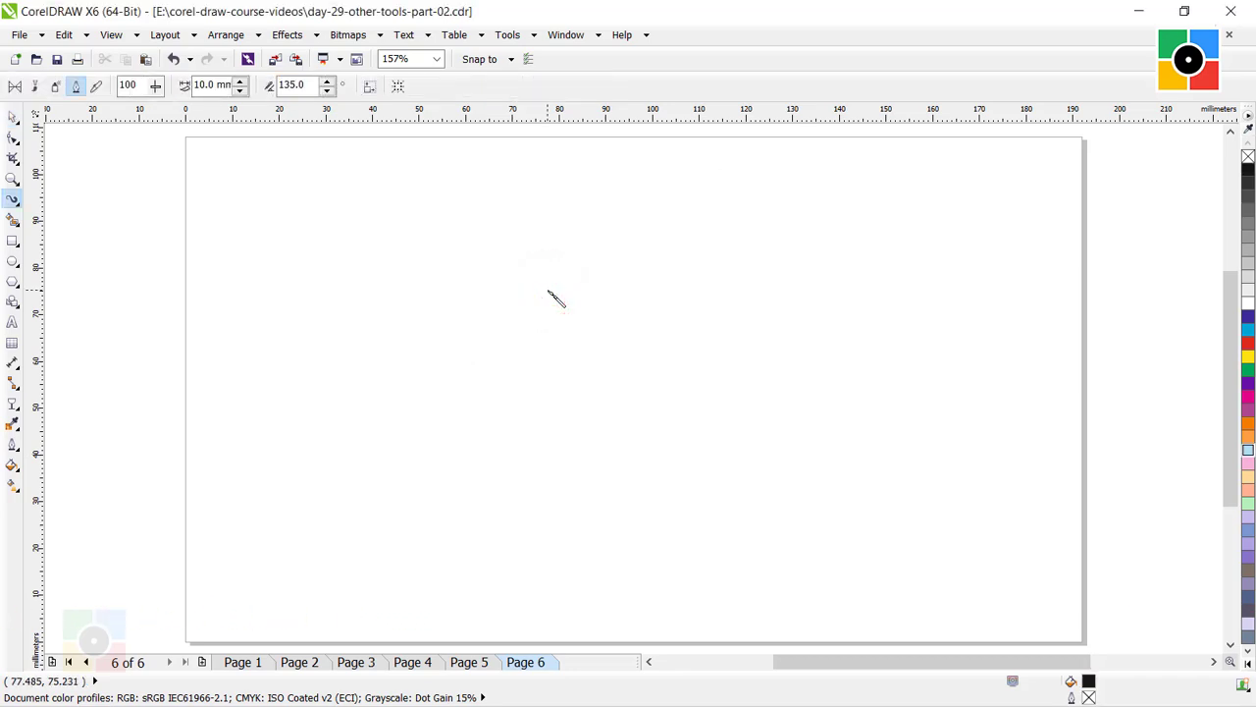
With the Pen tool, draw a curve about 70 mm wide and 32 mm high, followed by a vertical left side and short horizontal foot.
left_click(12, 199)
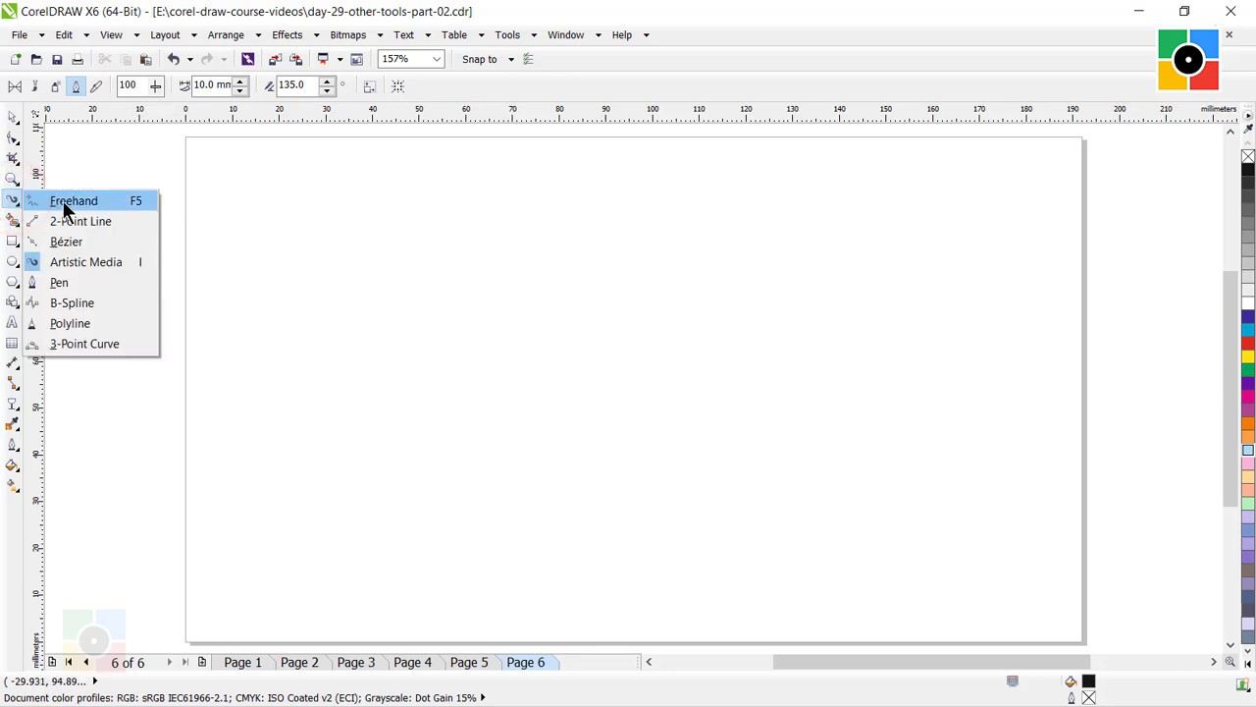
left_click(65, 282)
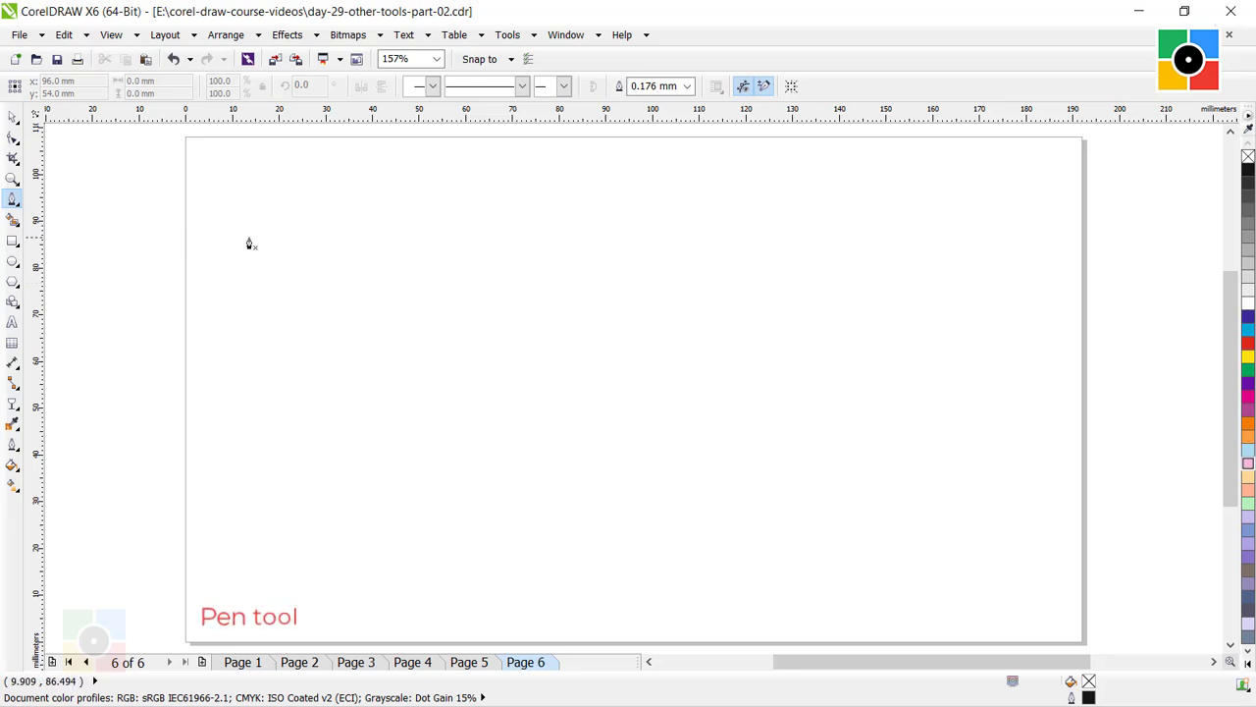
left_click(605, 203)
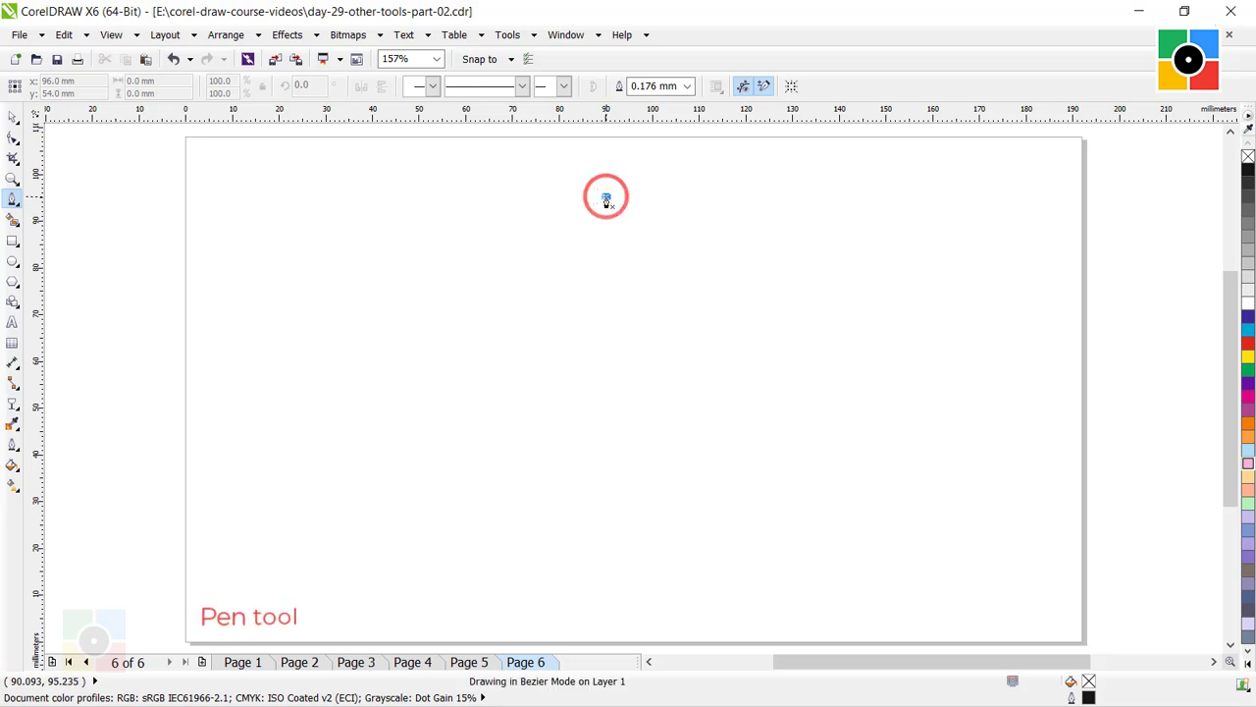
left_click_drag(584, 203, 405, 201)
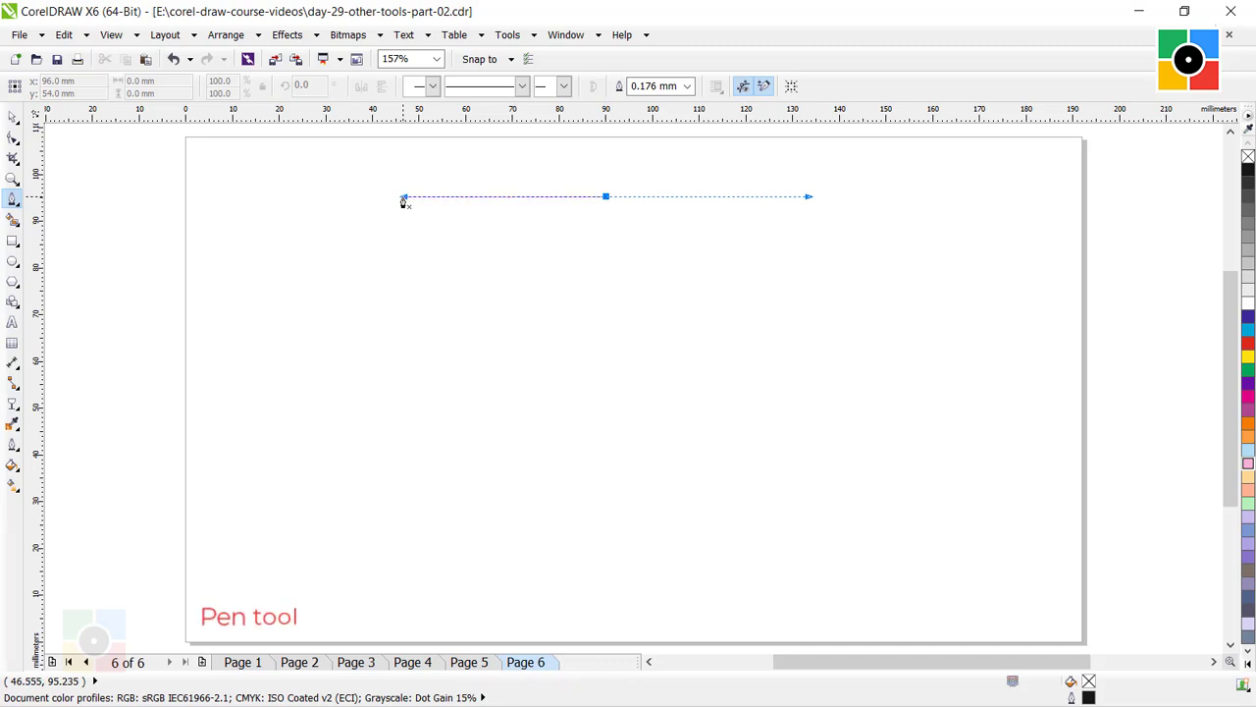
double_click(279, 353)
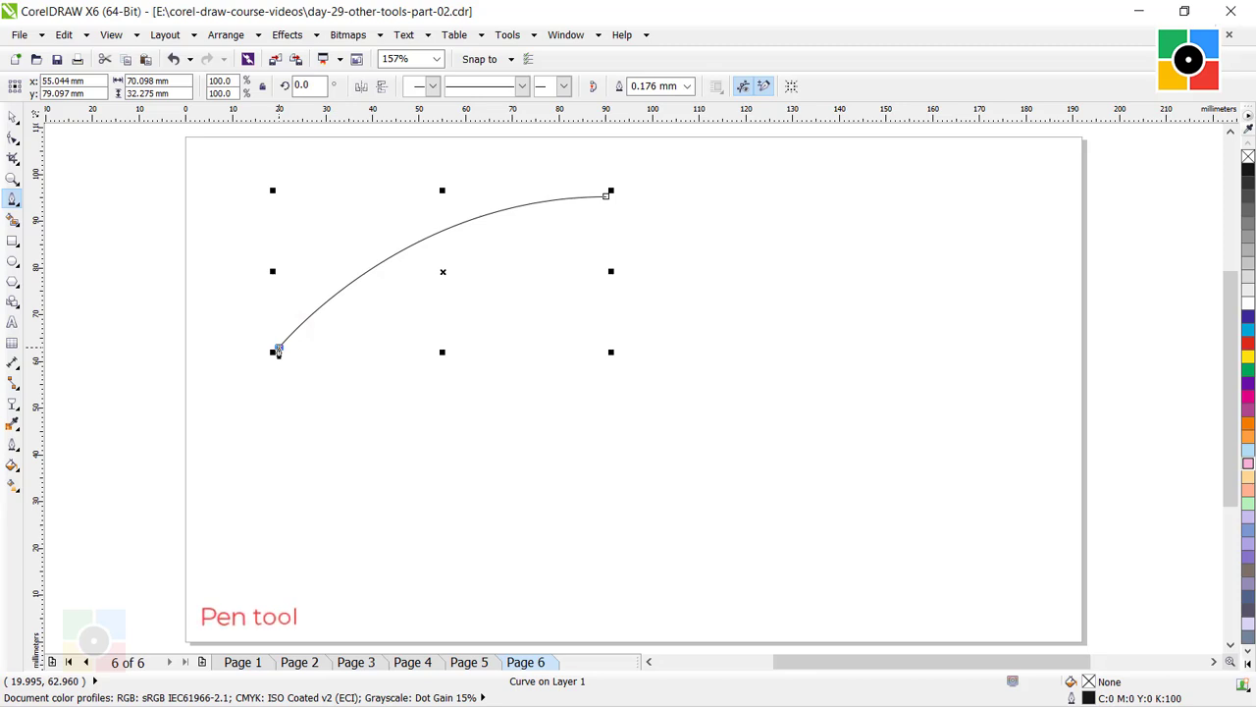
left_click(278, 350)
left_click(276, 499)
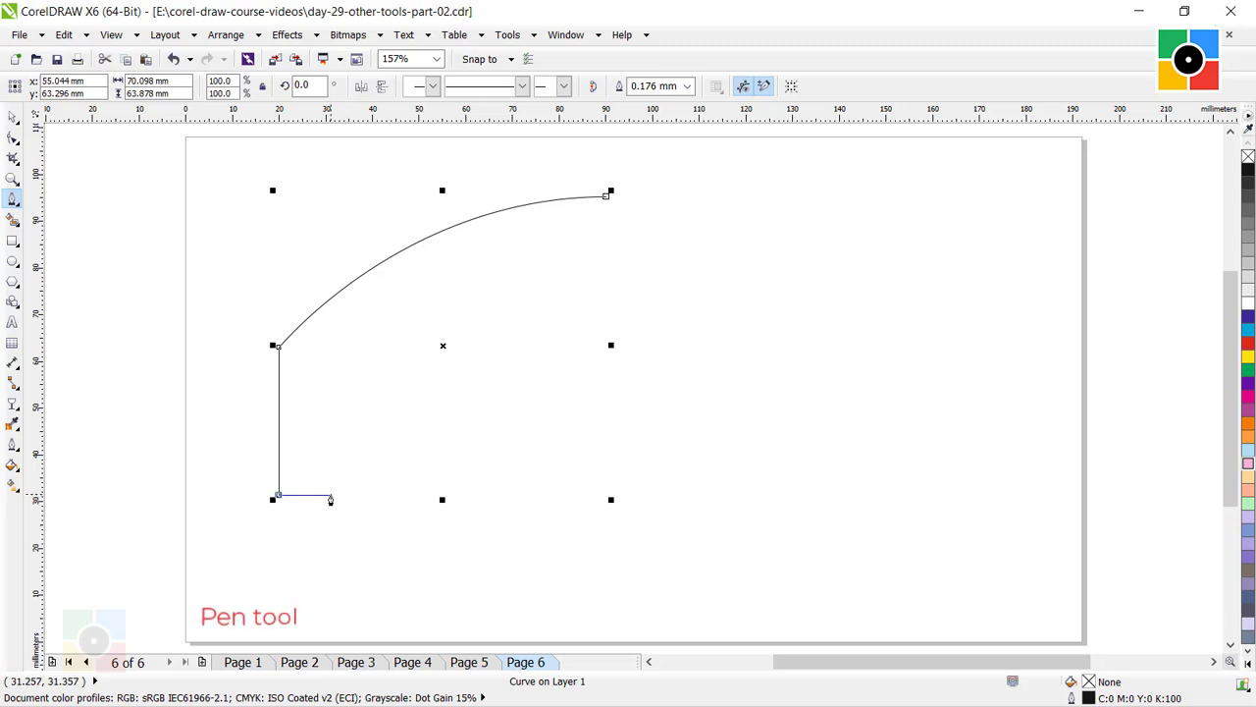
left_click(329, 497)
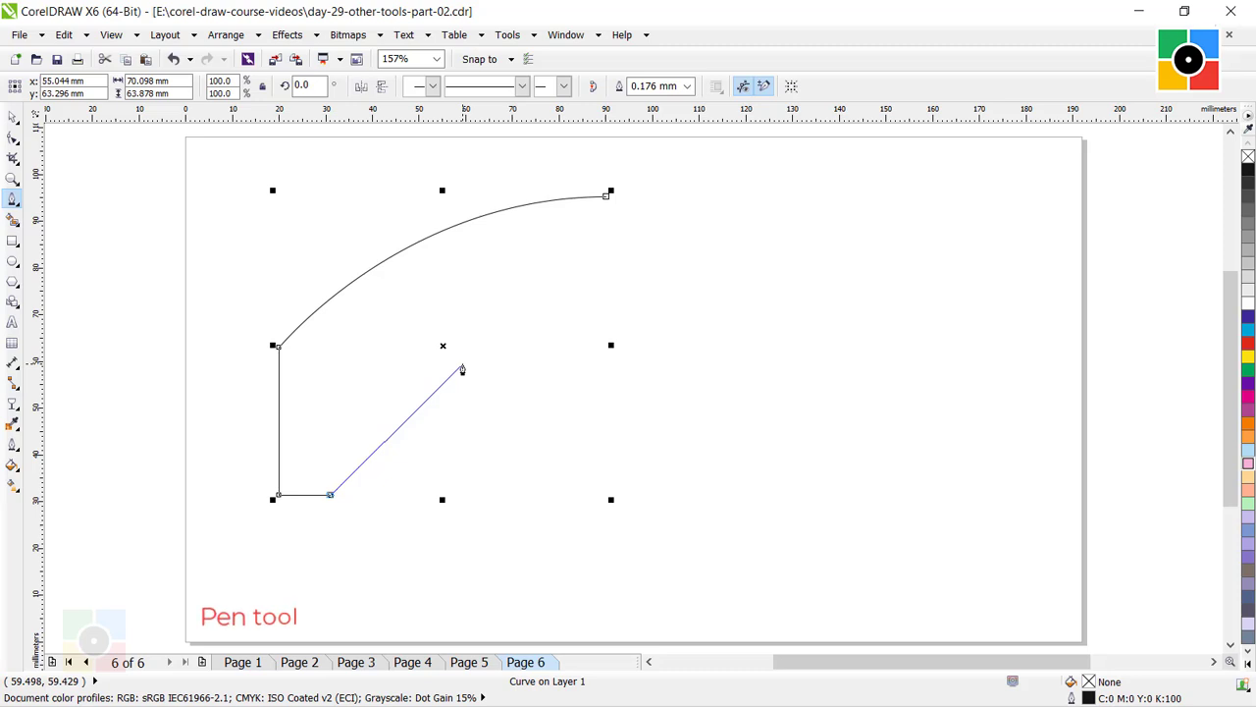
Continue the path rightward with two rounded arches about 55 mm wide, adding a short horizontal foot after each one.
left_click_drag(463, 368, 593, 364)
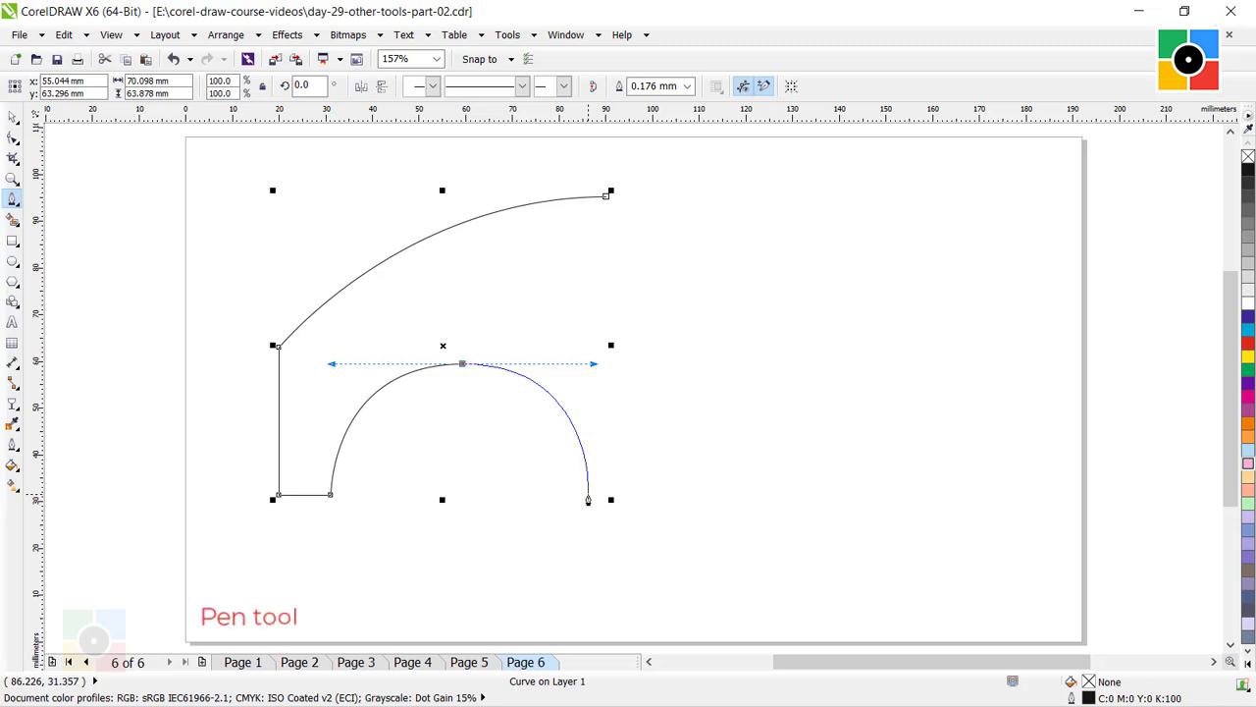
left_click(587, 496)
left_click(636, 496)
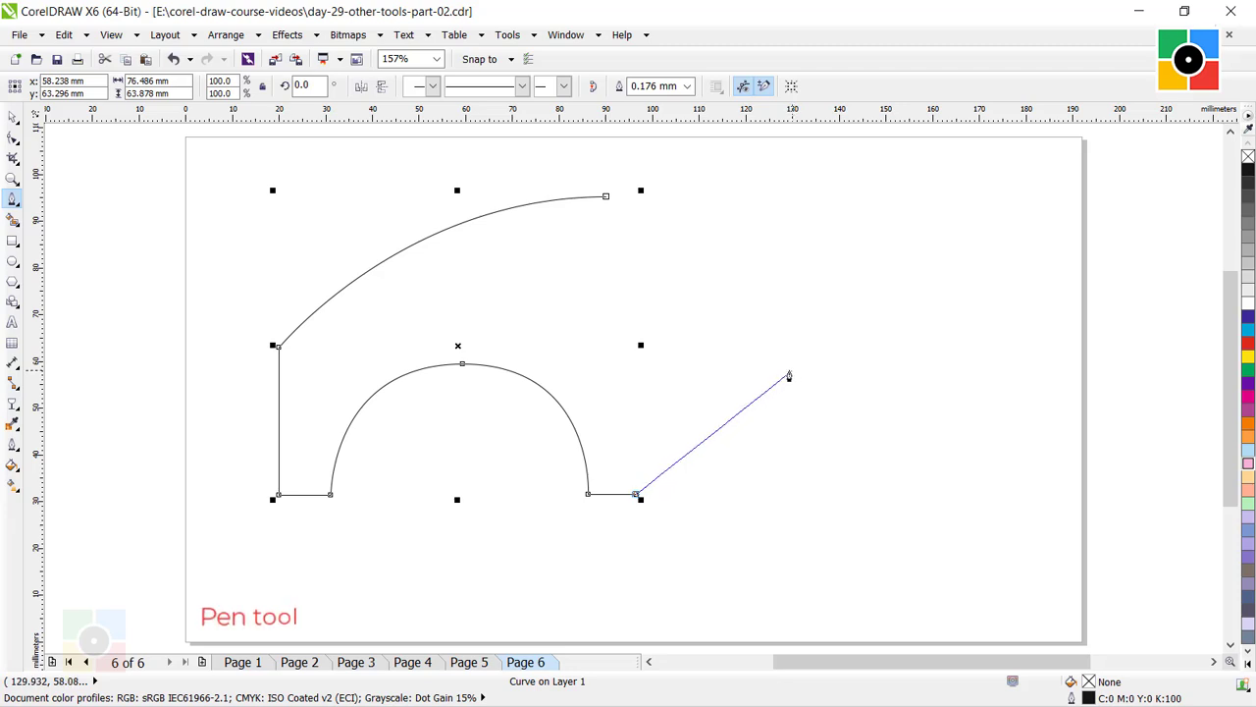
left_click(773, 366)
left_click_drag(782, 370, 899, 370)
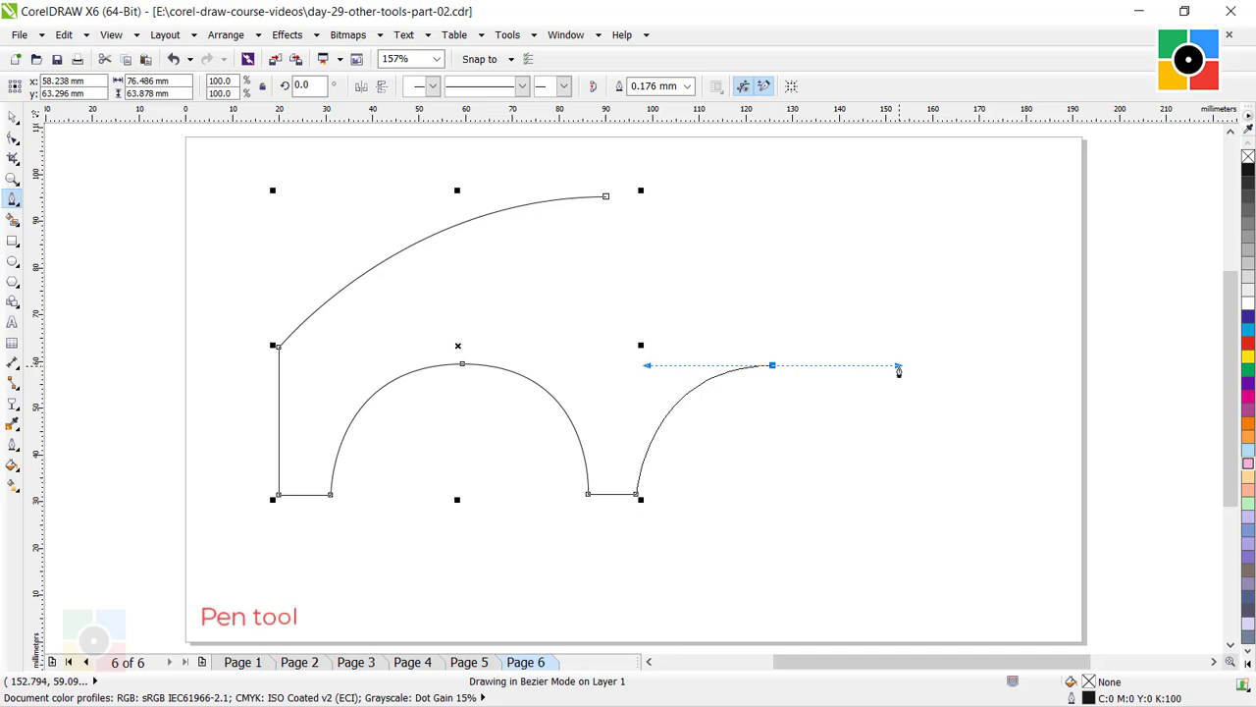
left_click_drag(899, 370, 899, 370)
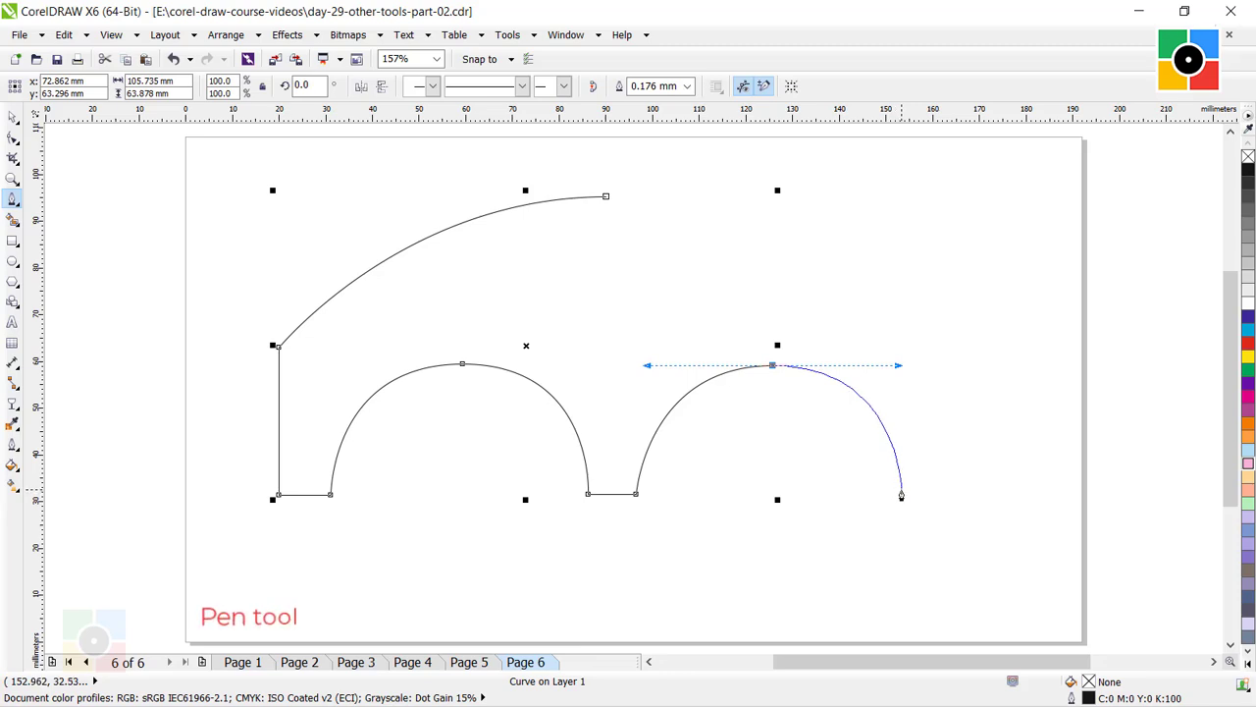
left_click(901, 492)
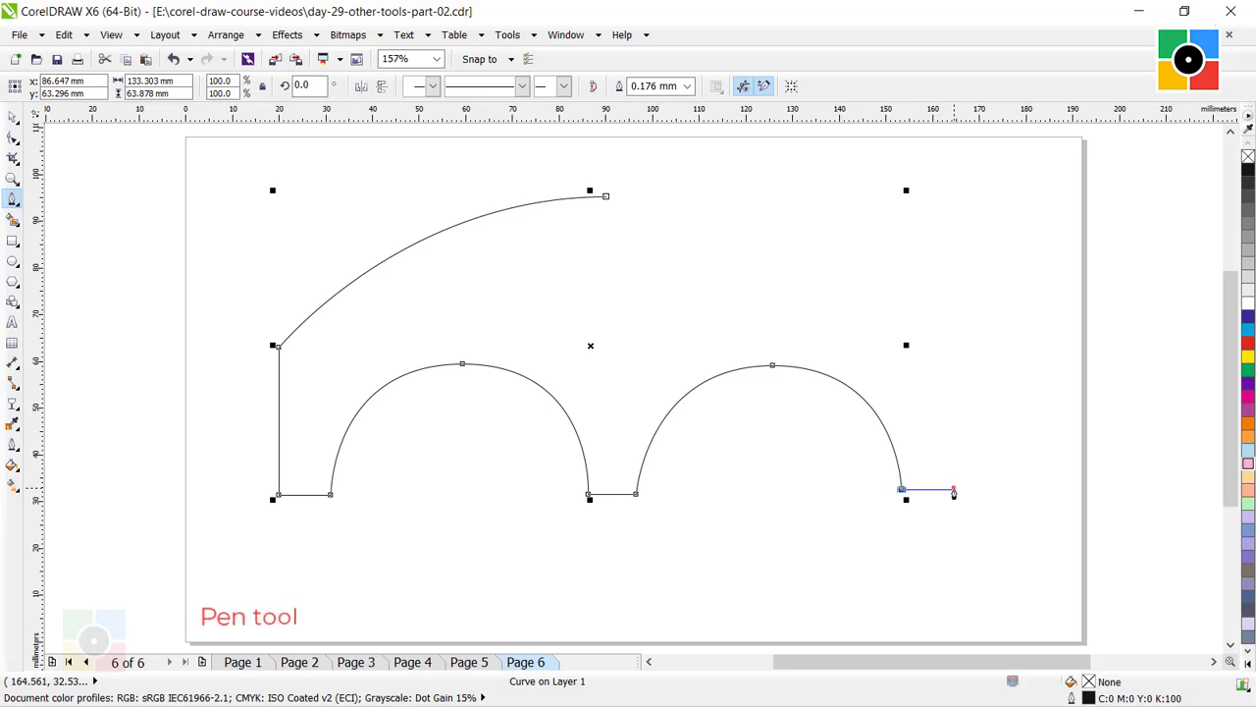
left_click(953, 489)
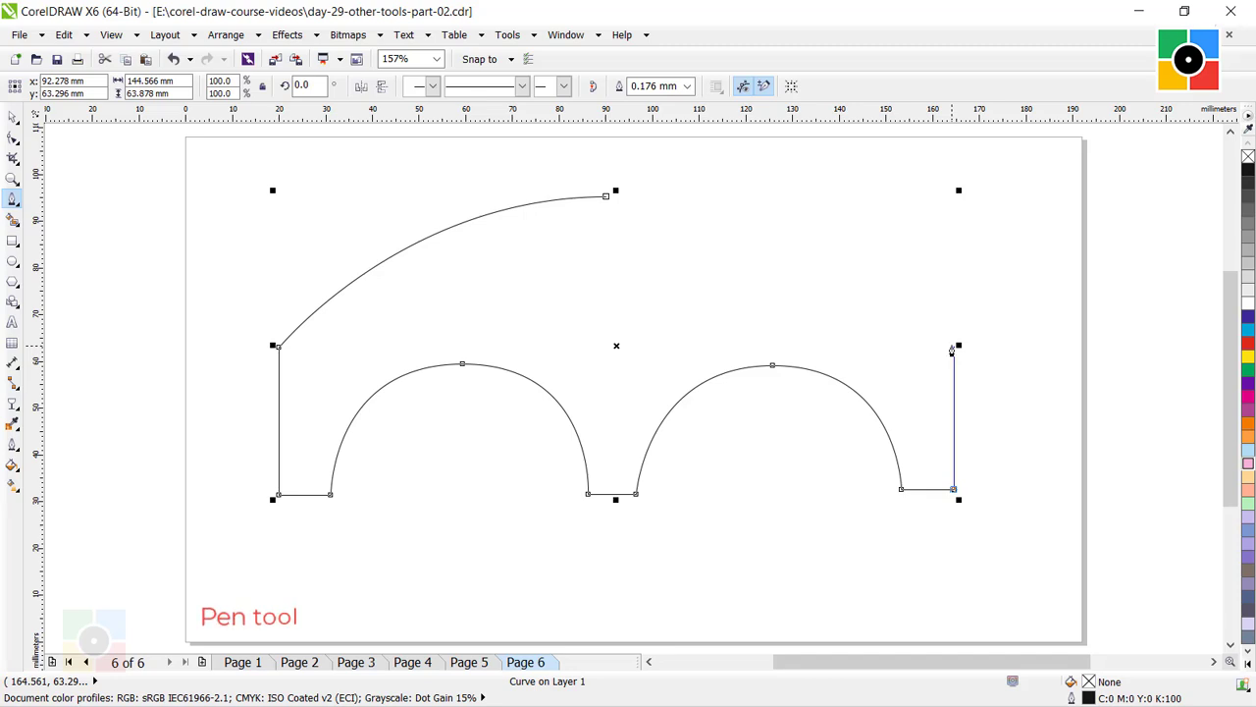
Add the vertical right side and close the path with a curved top, making the bridge outline about 145 × 64 mm.
double_click(952, 349)
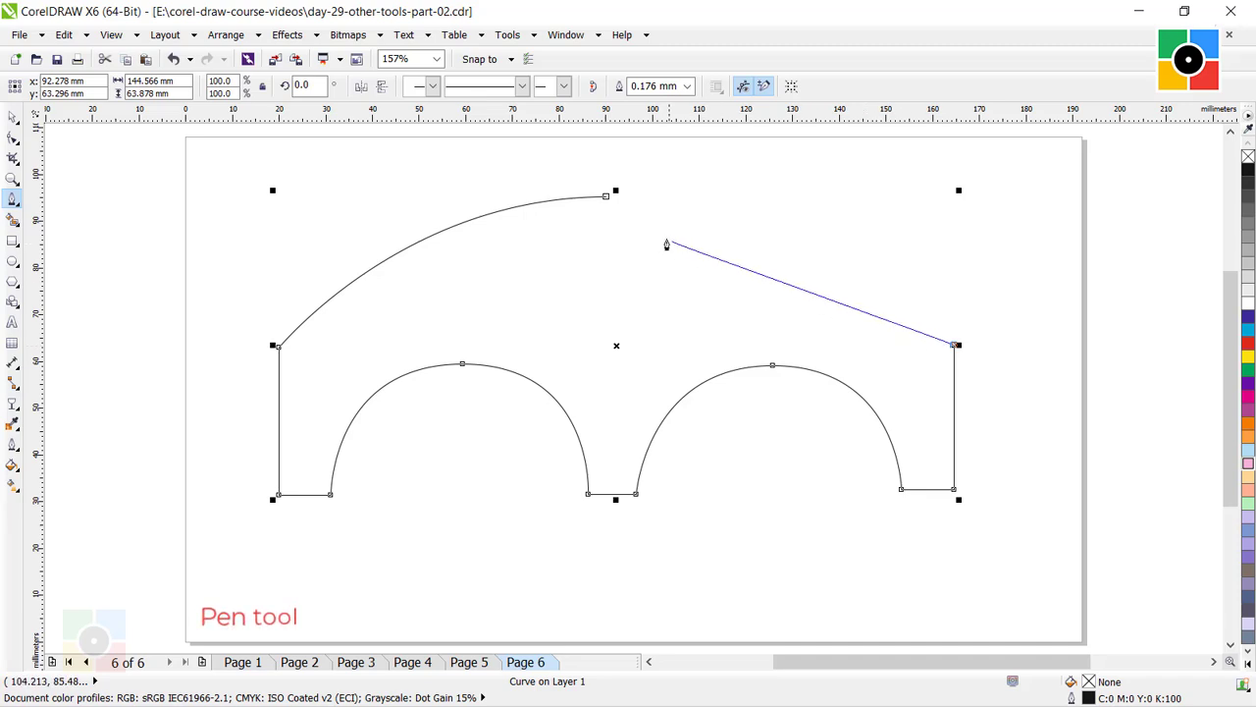
left_click_drag(606, 197, 871, 201)
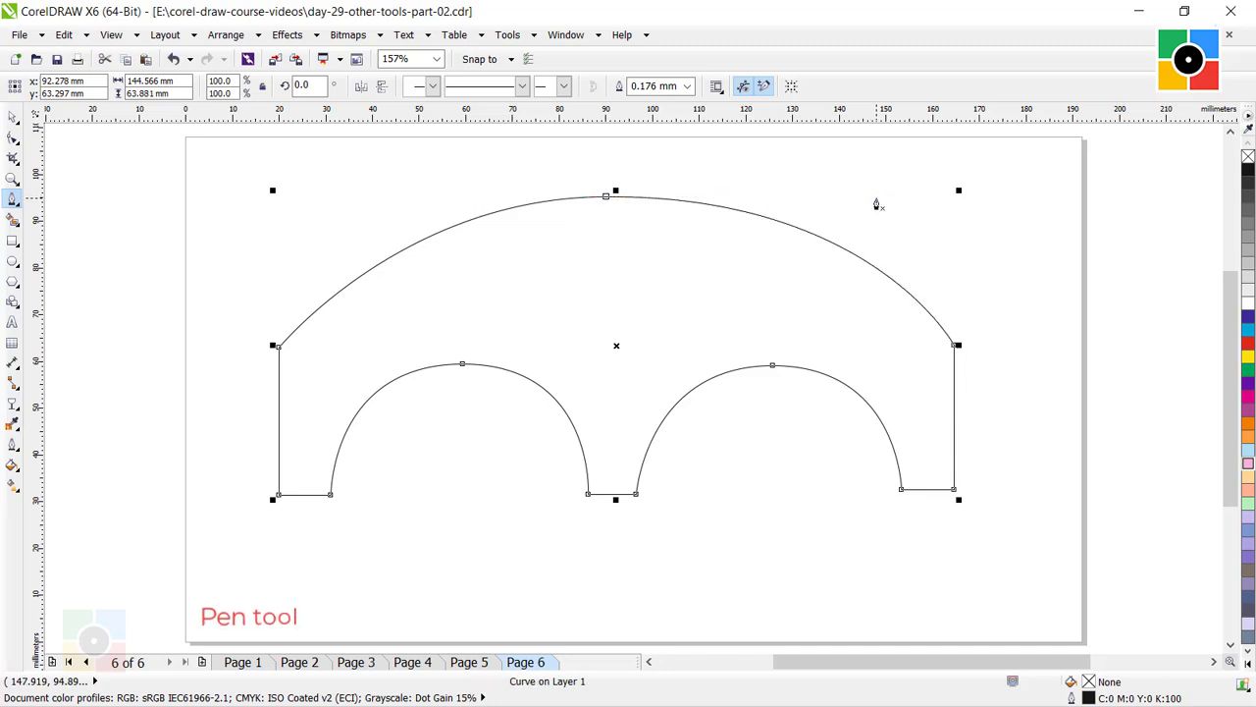
left_click(12, 116)
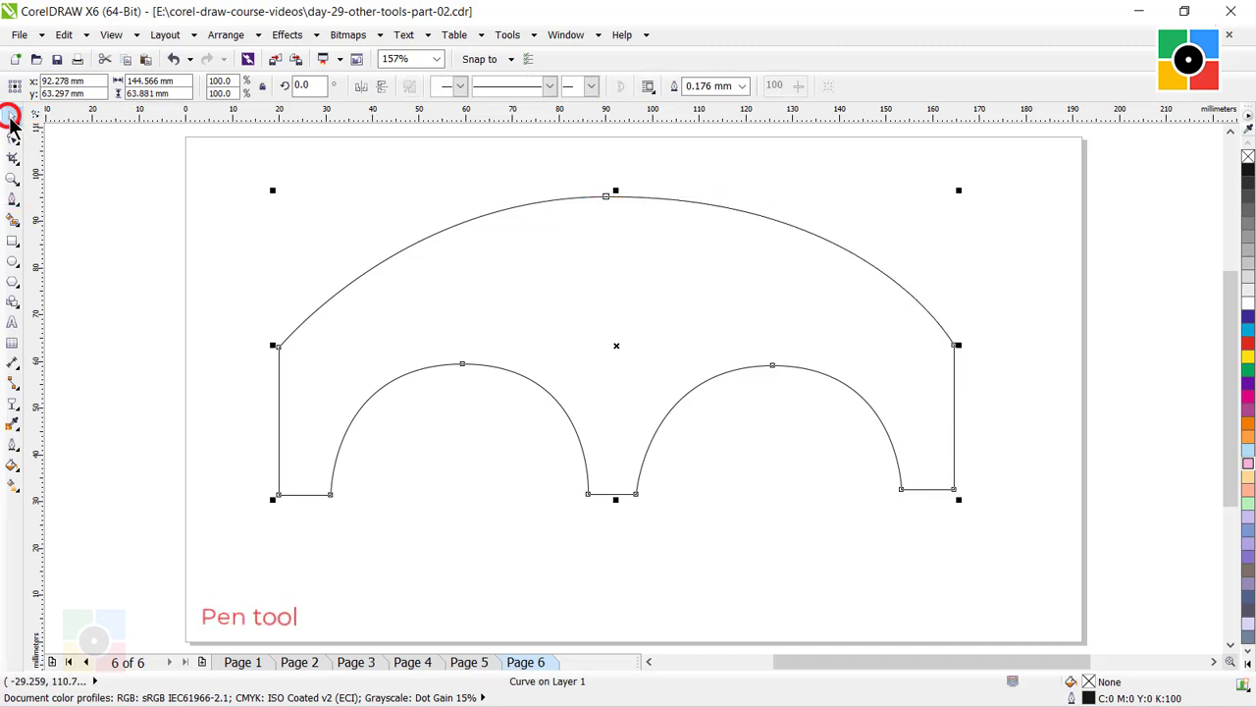
left_click(746, 475)
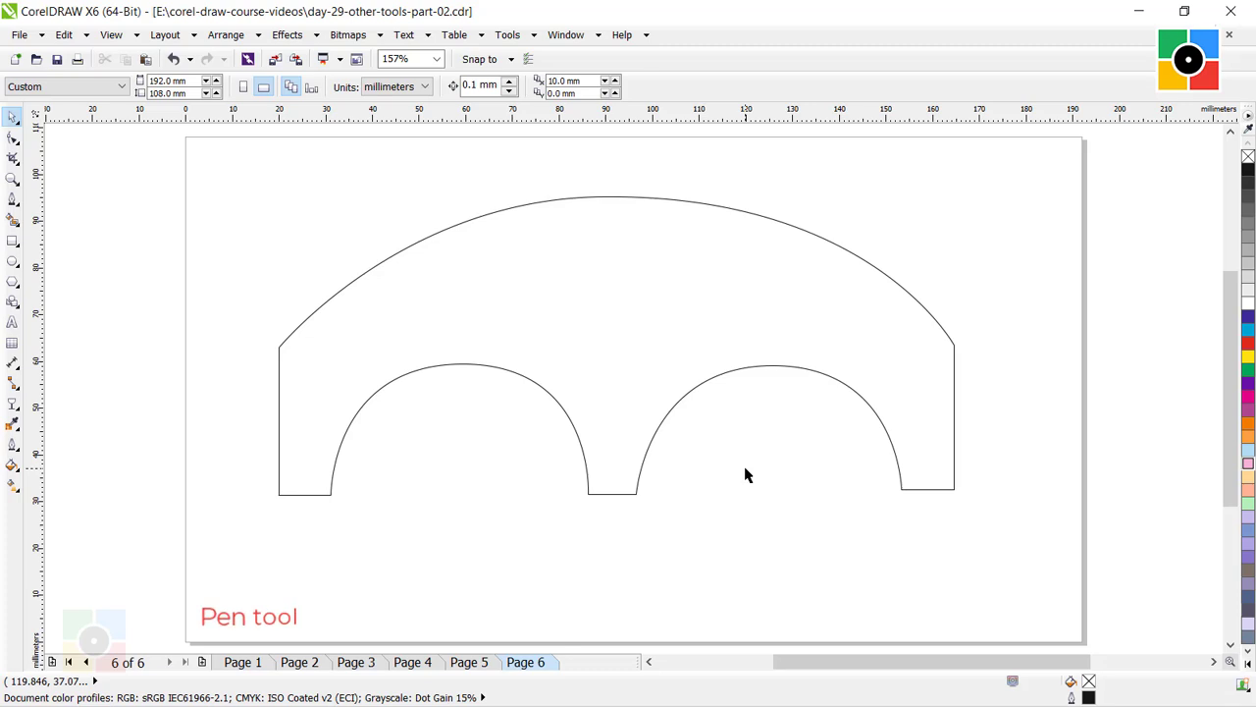
Fill the closed bridge shape with light orange, C:0 M:20 Y:50 K:0.
left_click(802, 369)
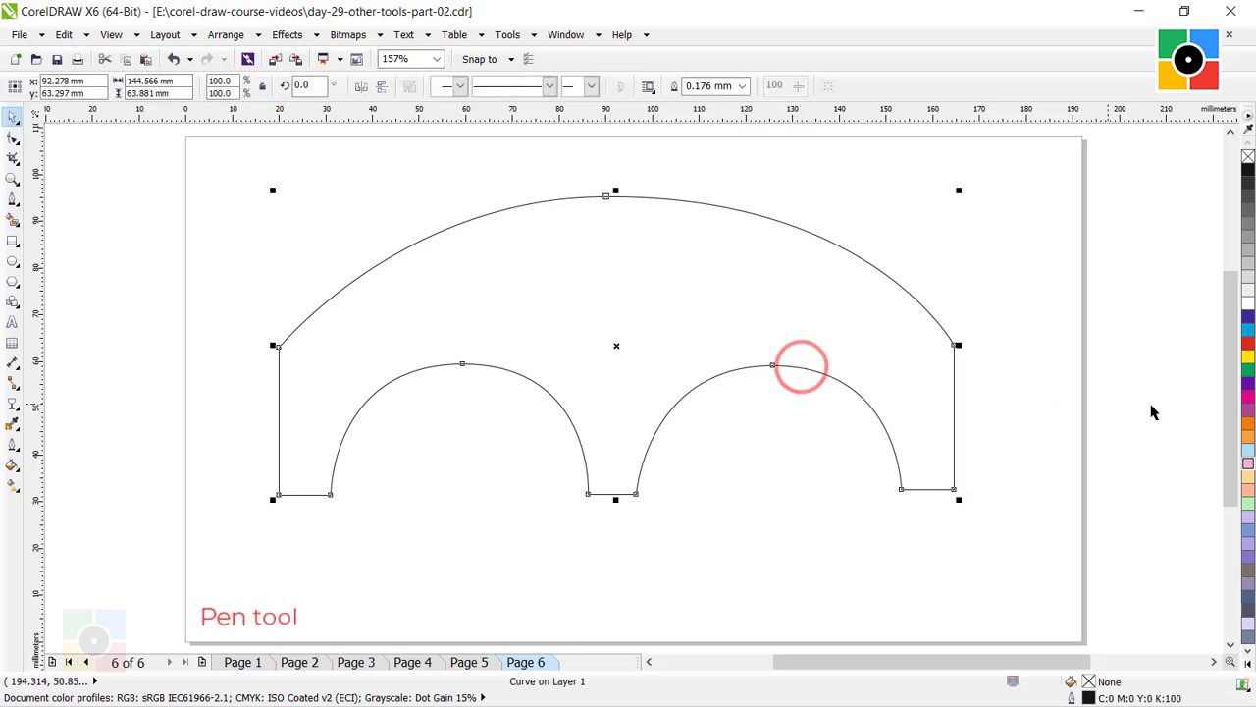
left_click(1248, 477)
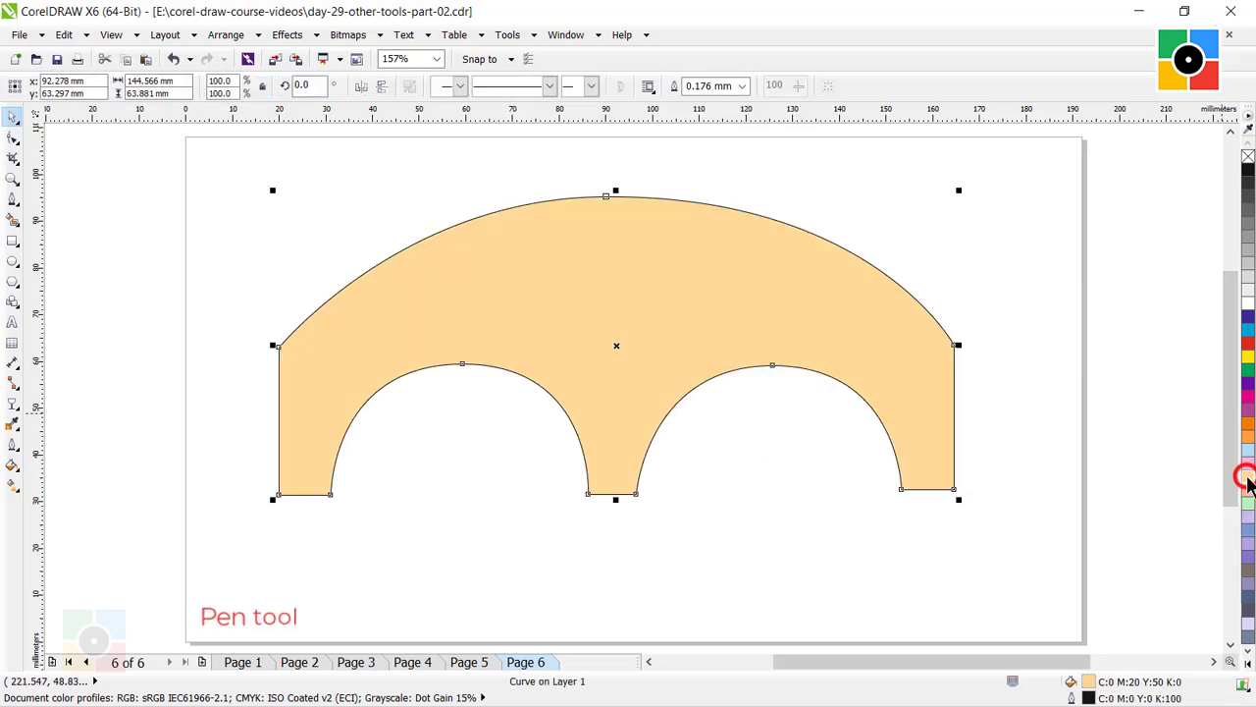
left_click(976, 278)
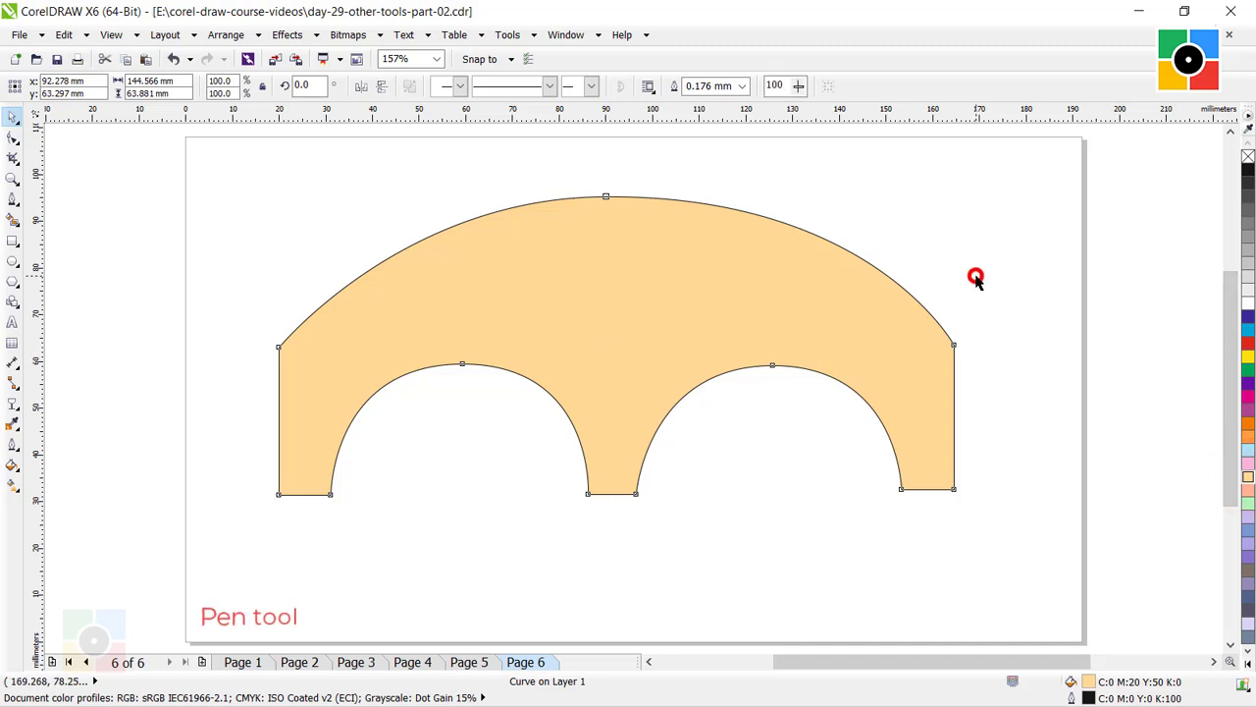
On a new page 7, draw a closed B-Spline shape about 141 × 72 mm with a deep rounded notch in its upper edge.
left_click(276, 283)
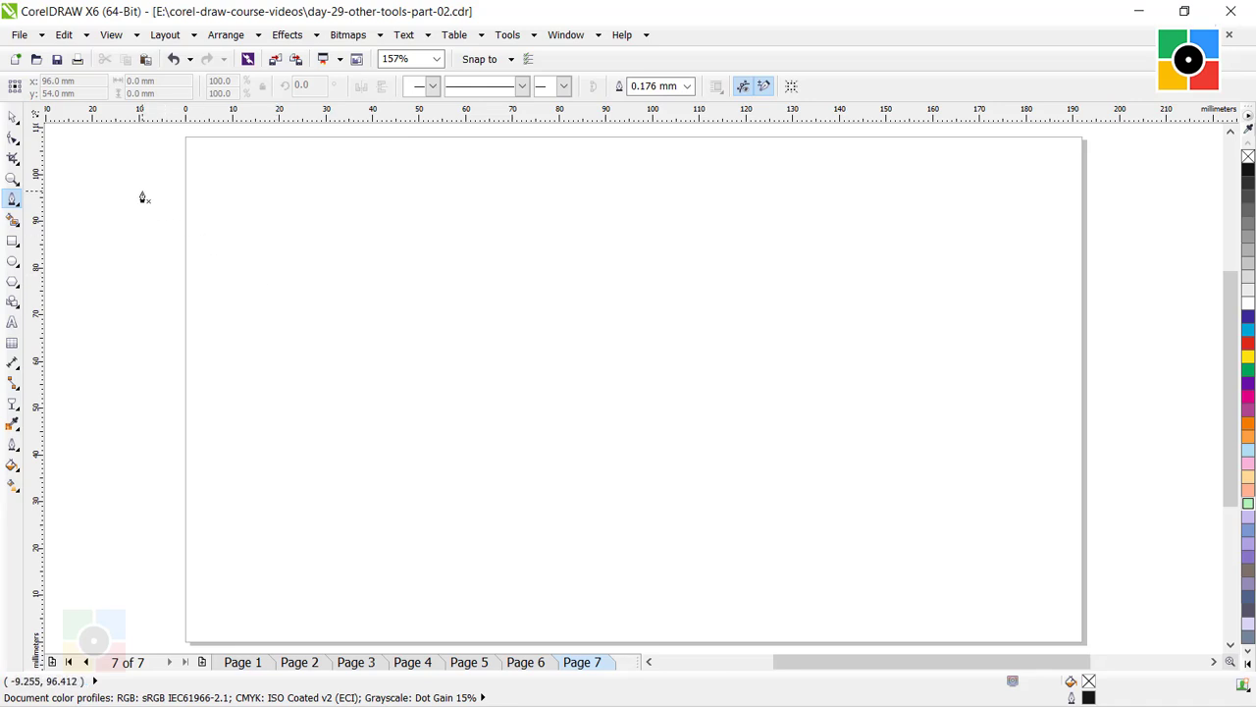
left_click(13, 201)
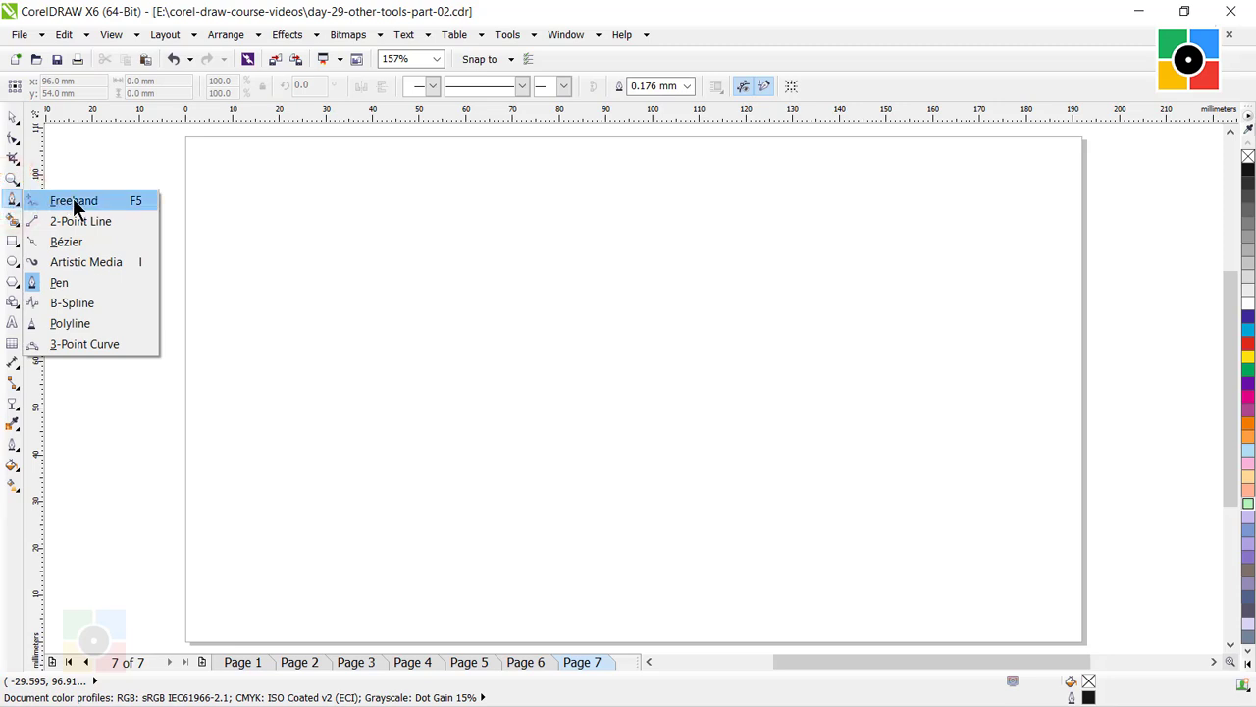
left_click(79, 306)
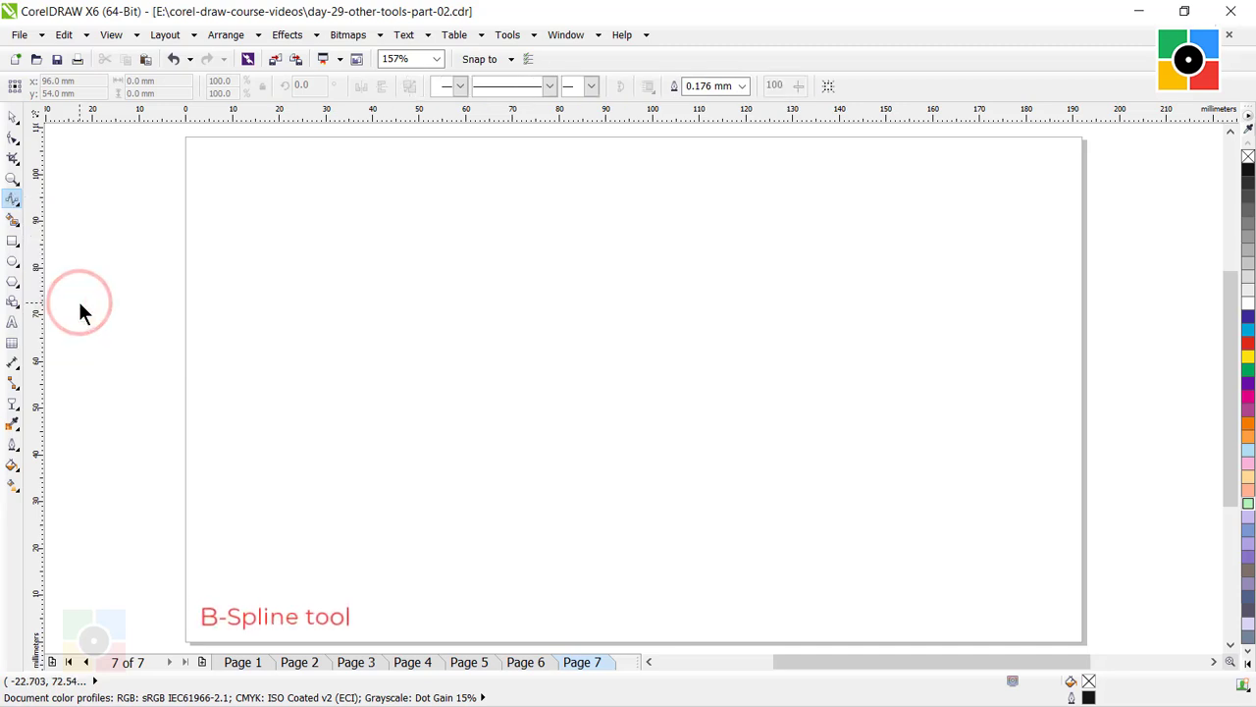
left_click(315, 206)
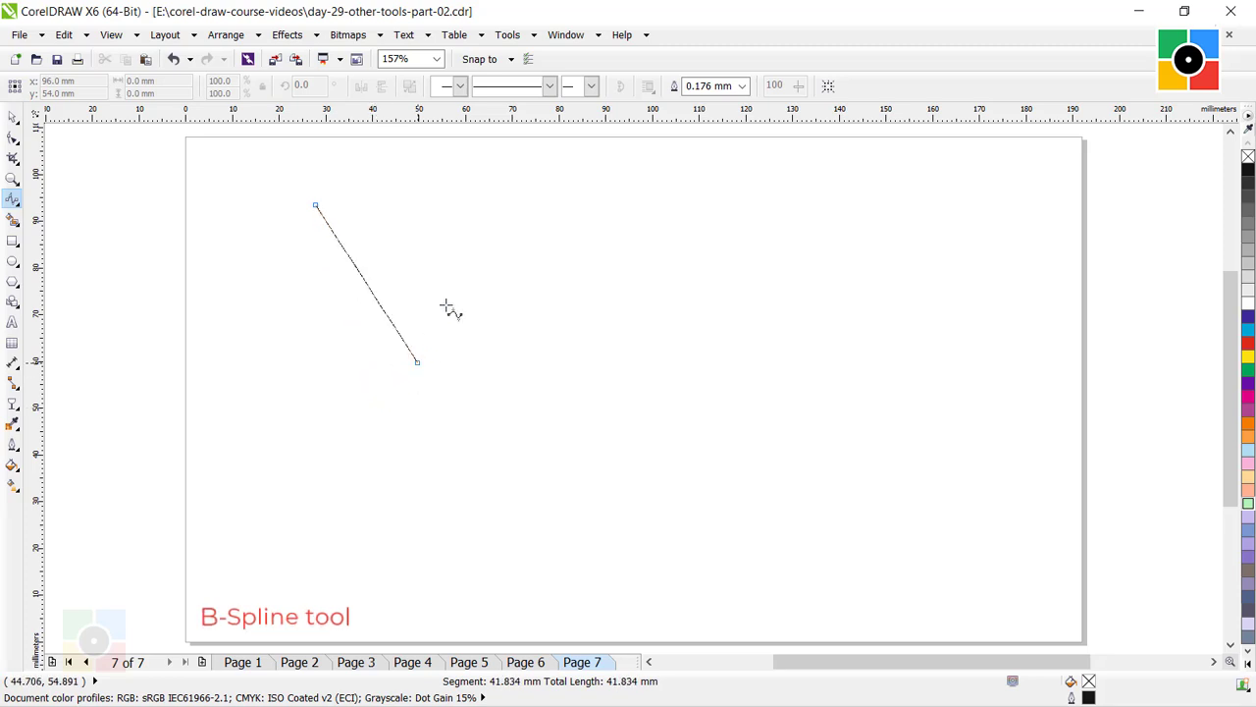
left_click(650, 203)
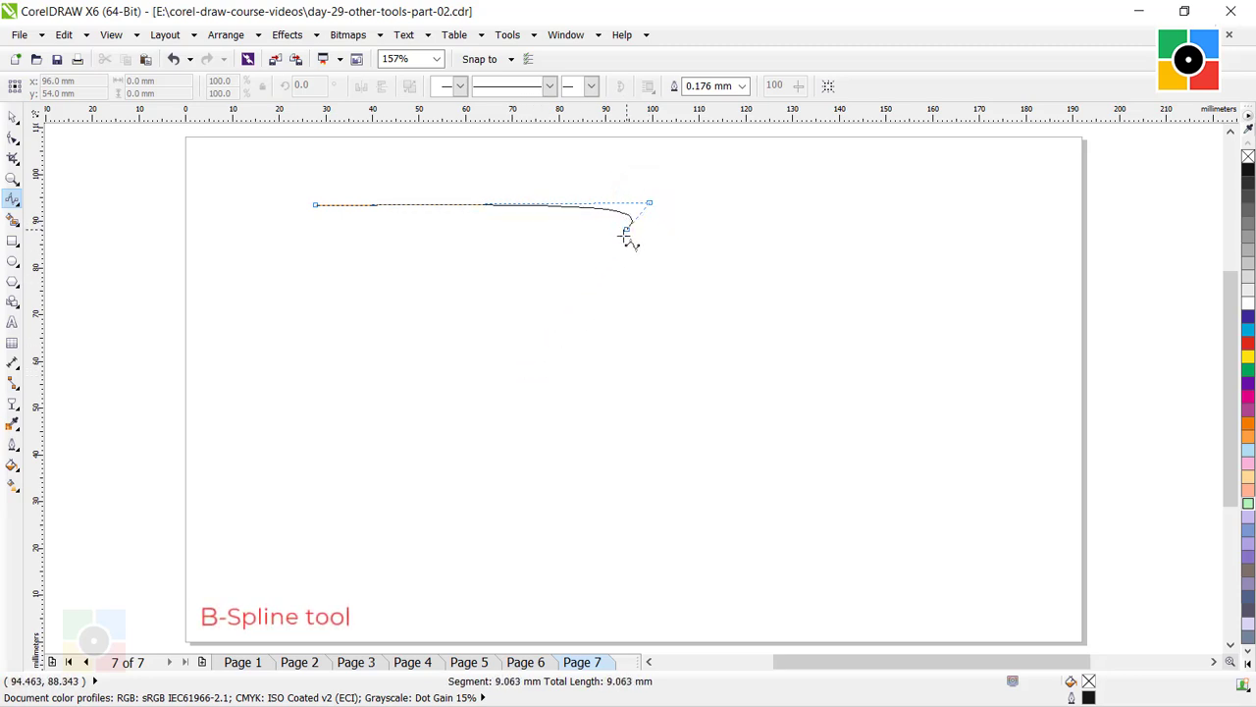
left_click(498, 384)
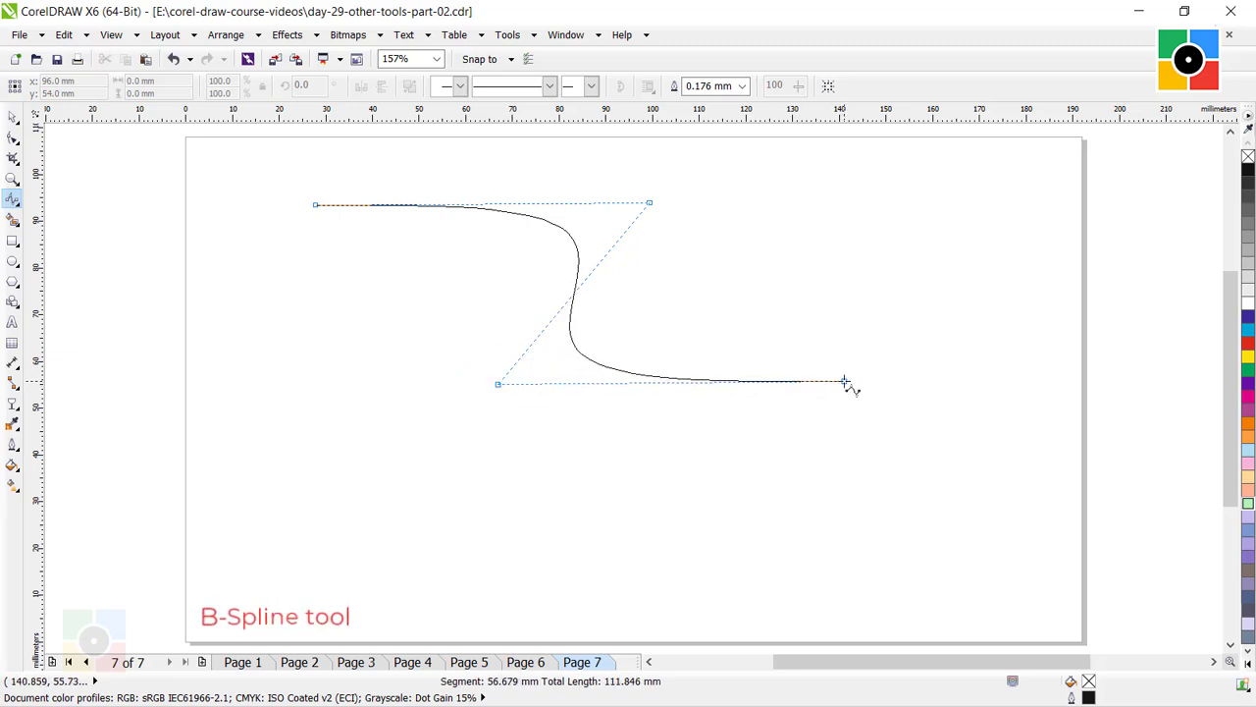
left_click(844, 381)
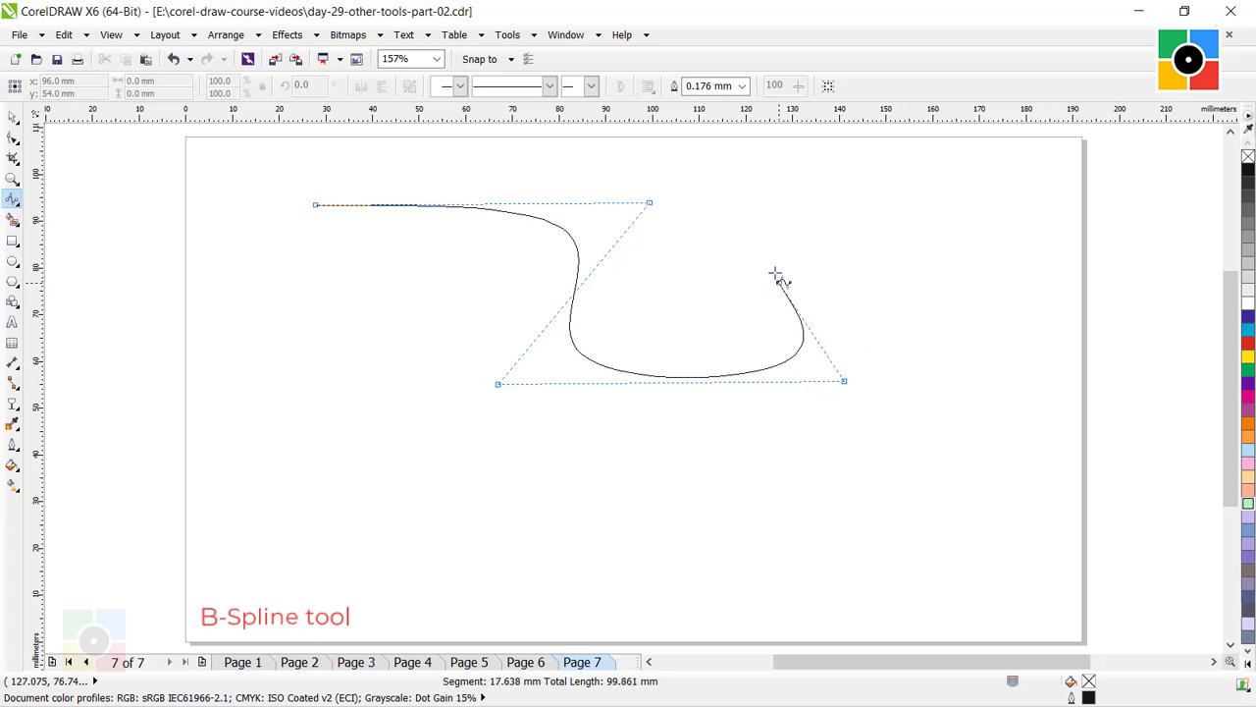
left_click(730, 203)
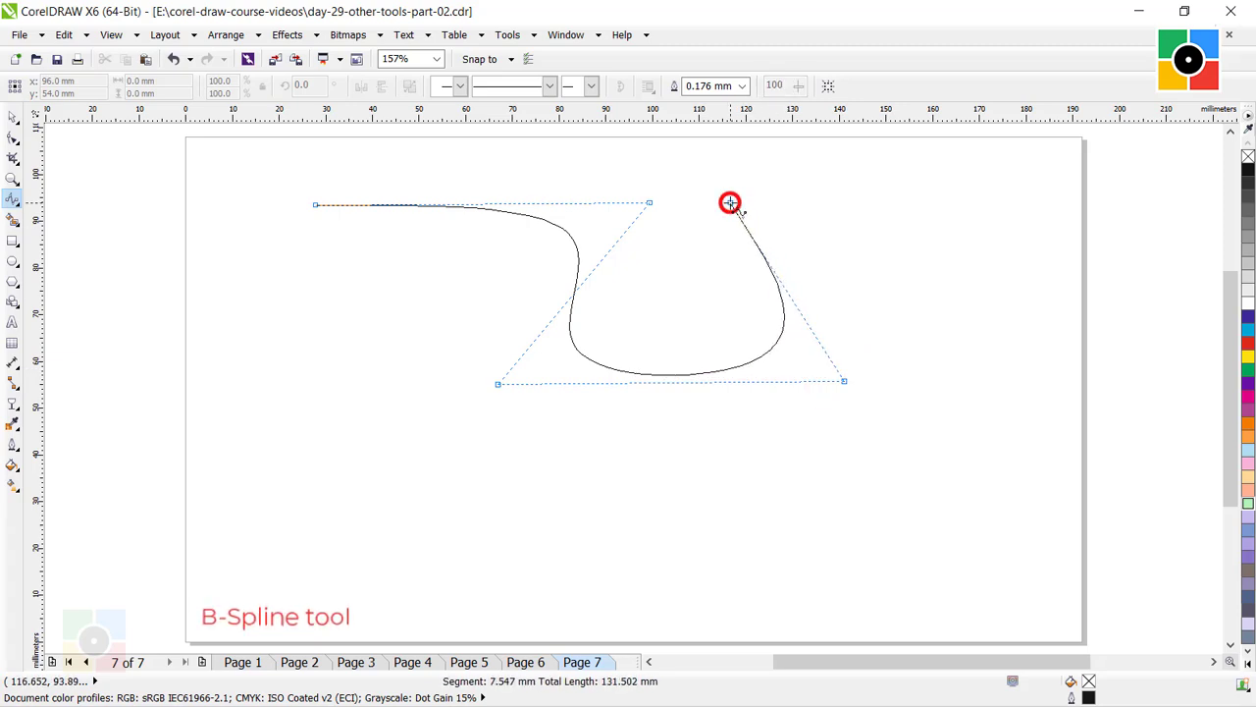
left_click(1008, 199)
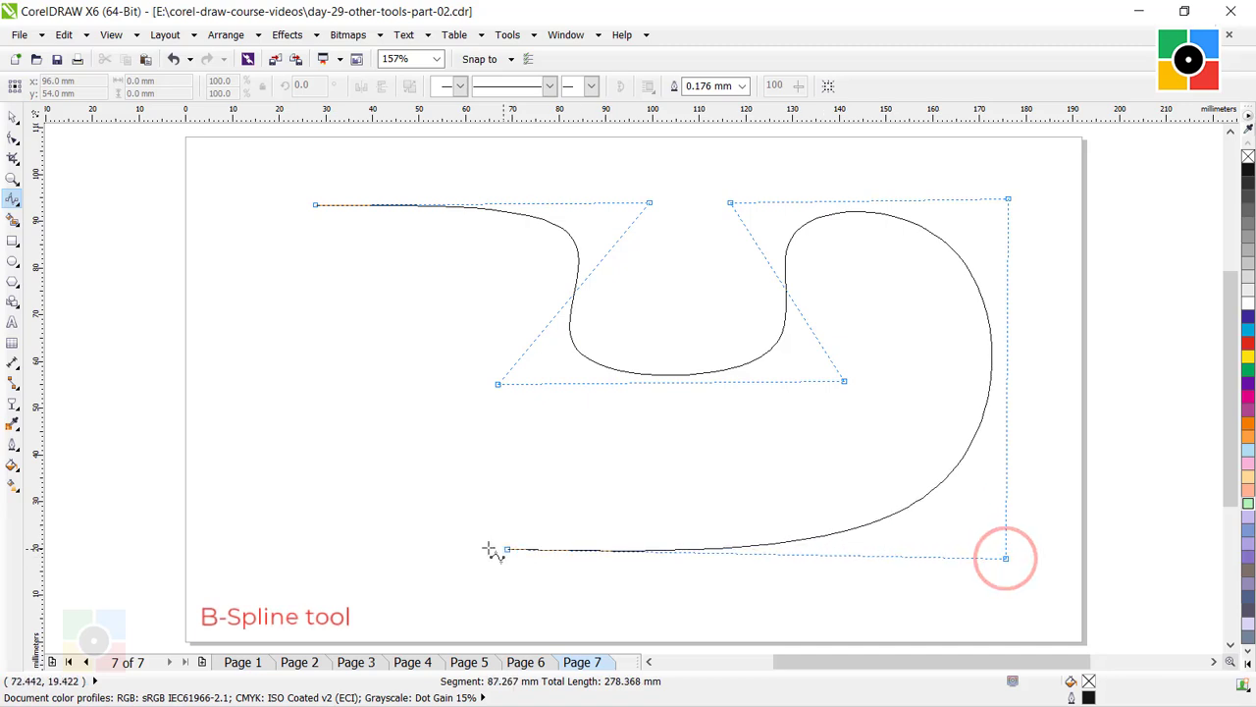
left_click(307, 562)
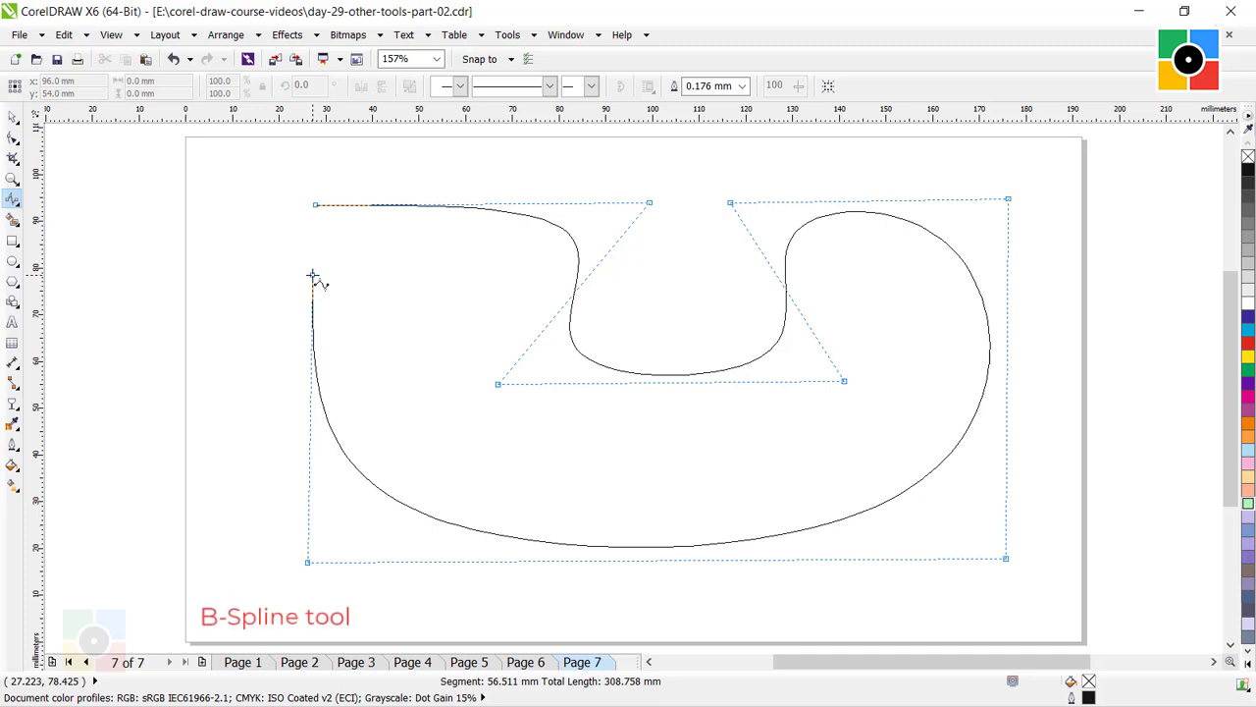
left_click(315, 204)
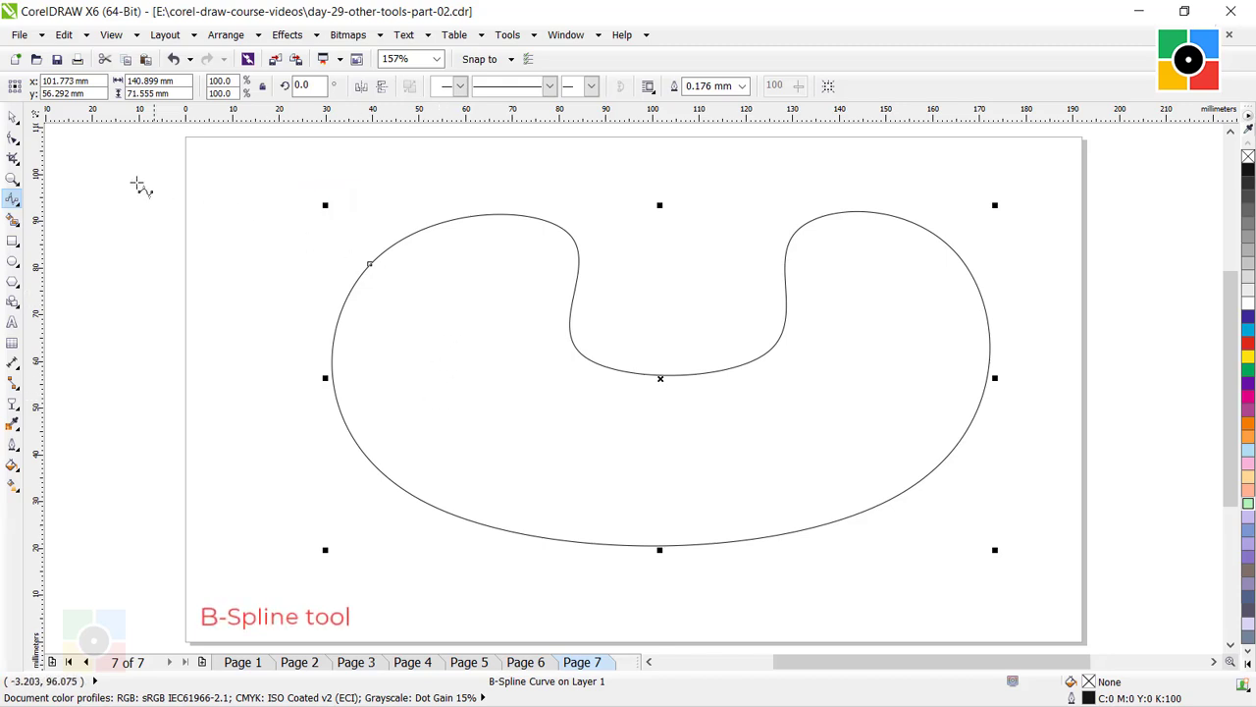
Reshape the B-Spline by lowering the notch's two floor control points and pulling both base corner control points slightly outward.
left_click(11, 138)
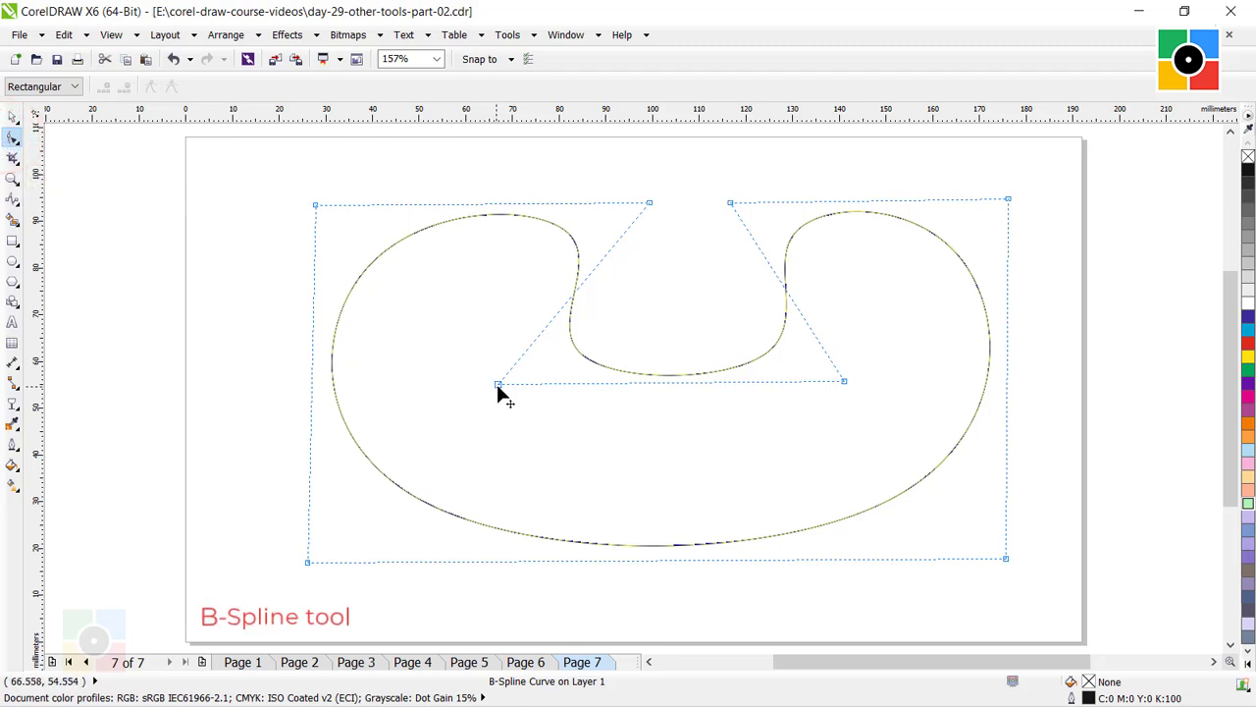
left_click_drag(498, 384, 490, 399)
left_click_drag(844, 381, 869, 398)
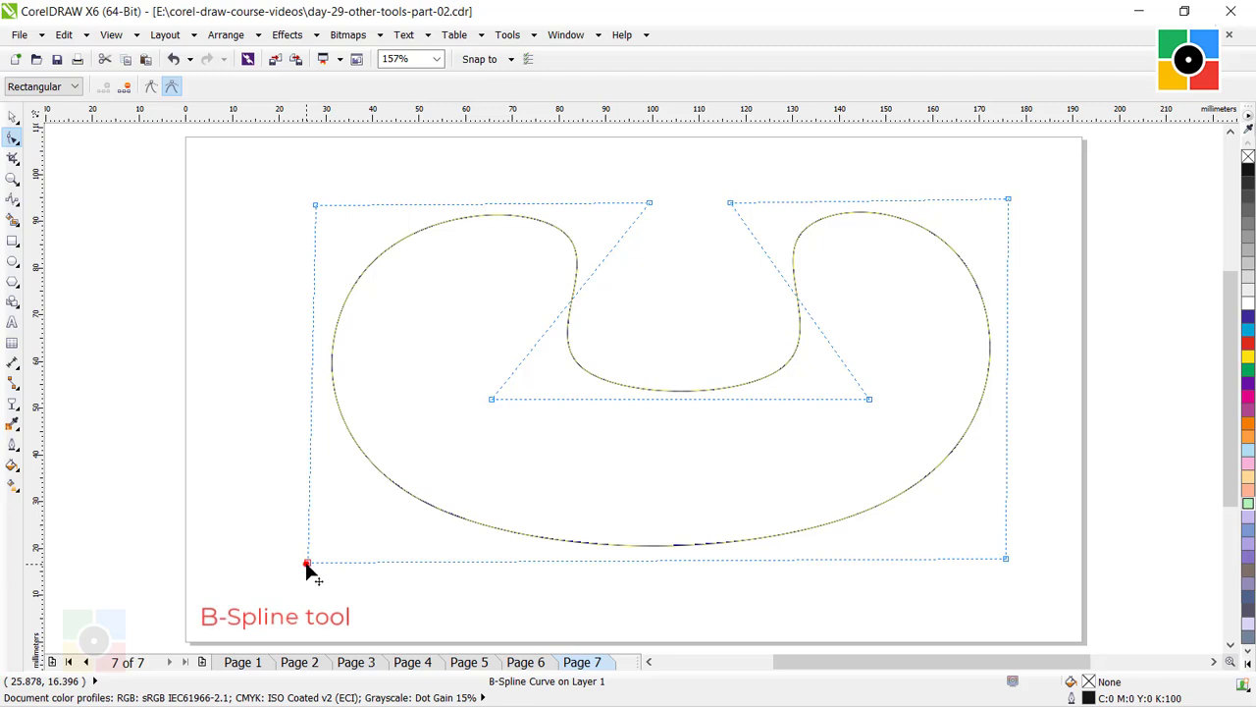
left_click_drag(308, 562, 303, 569)
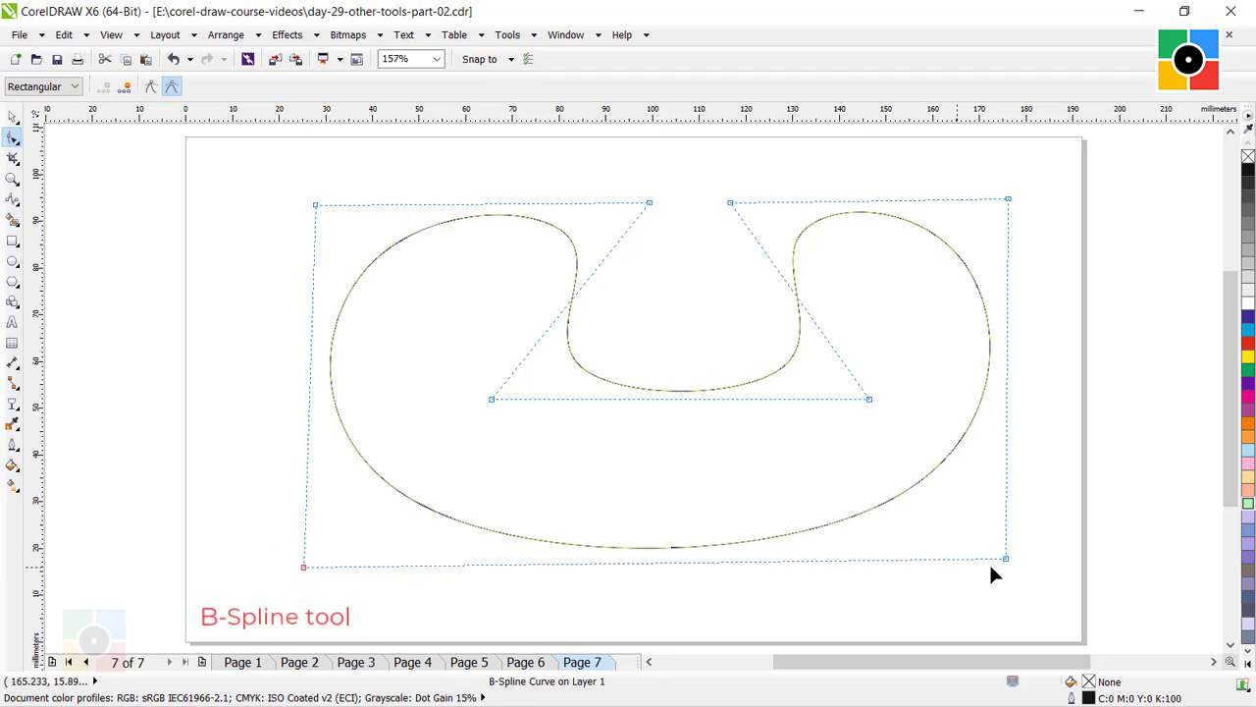
left_click_drag(1005, 559, 1011, 568)
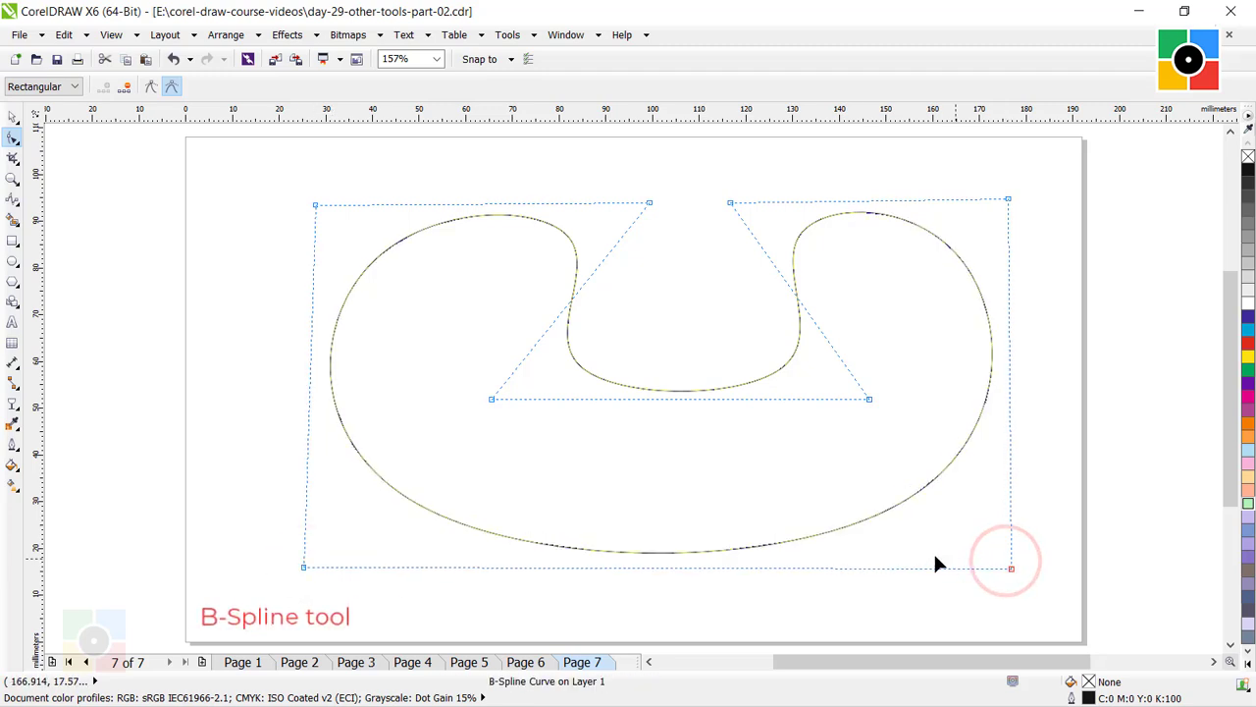
Add three control points along the notch's floor line, one at the middle and one on either side of it.
left_click_drag(676, 400, 676, 401)
left_click(676, 400)
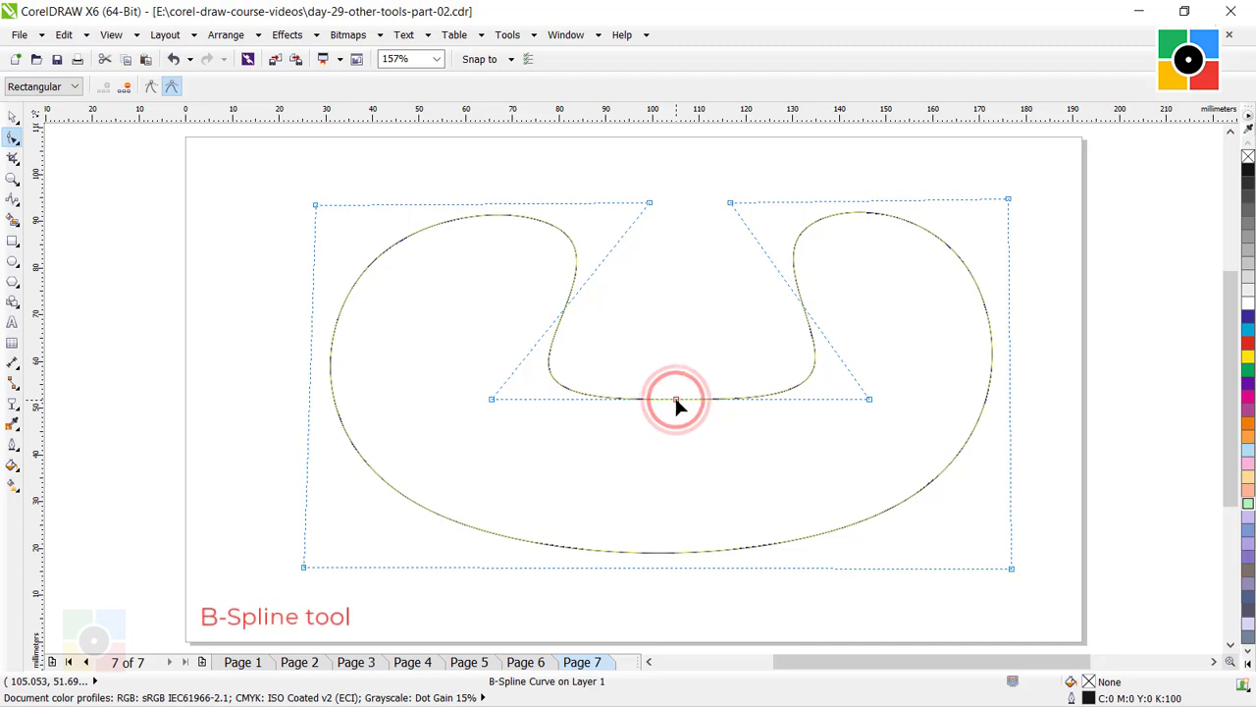
left_click(575, 400)
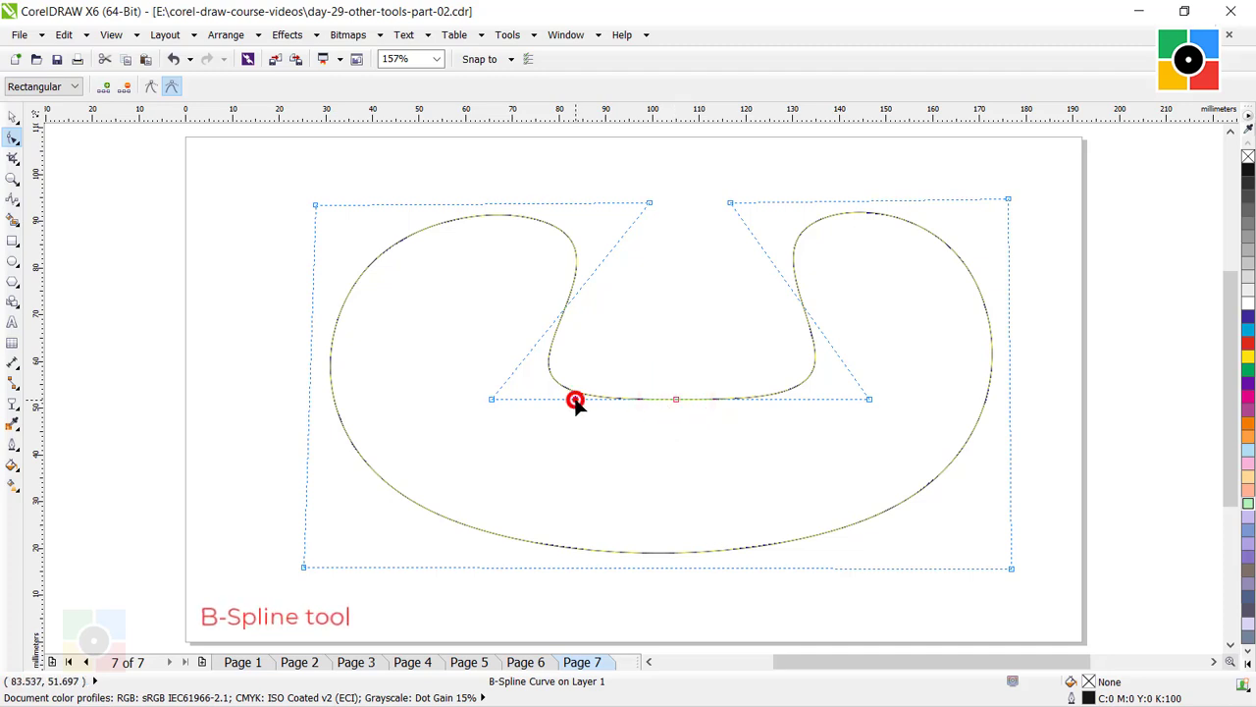
left_click(781, 399)
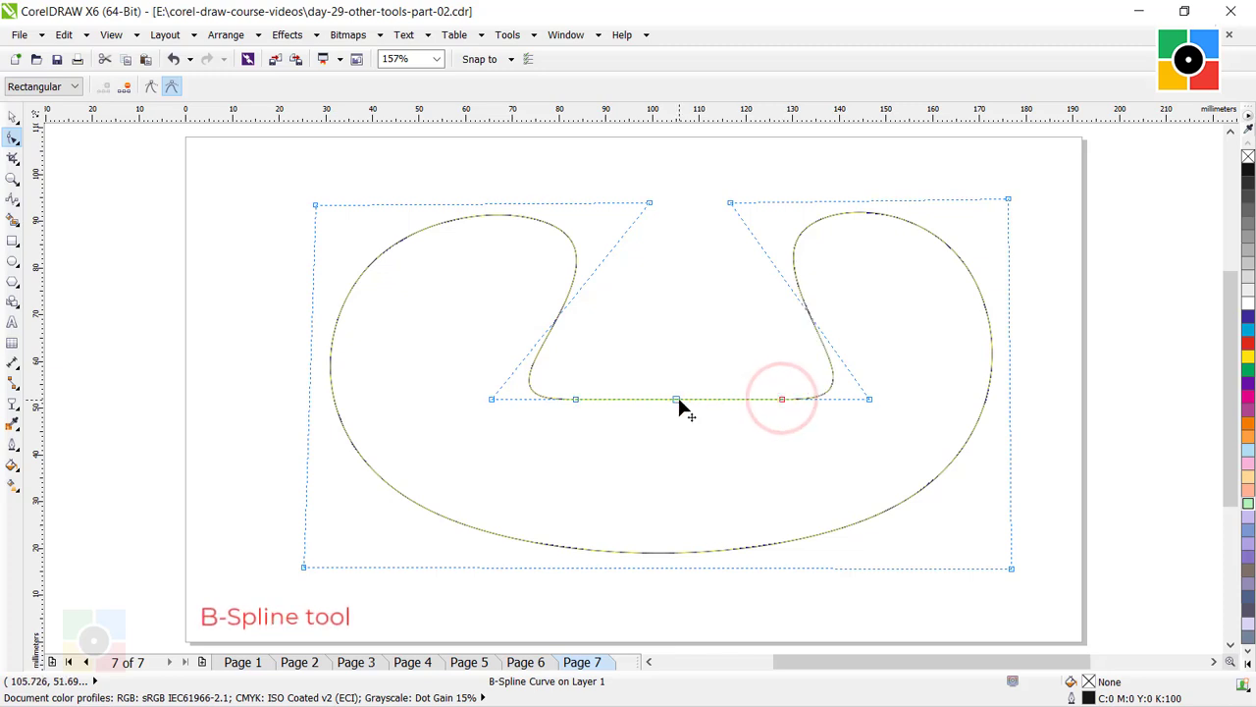
Raise the middle floor control point about 37 mm to form a central peak and bring its two neighbouring points closer together.
left_click(677, 400)
left_click_drag(677, 401, 687, 225)
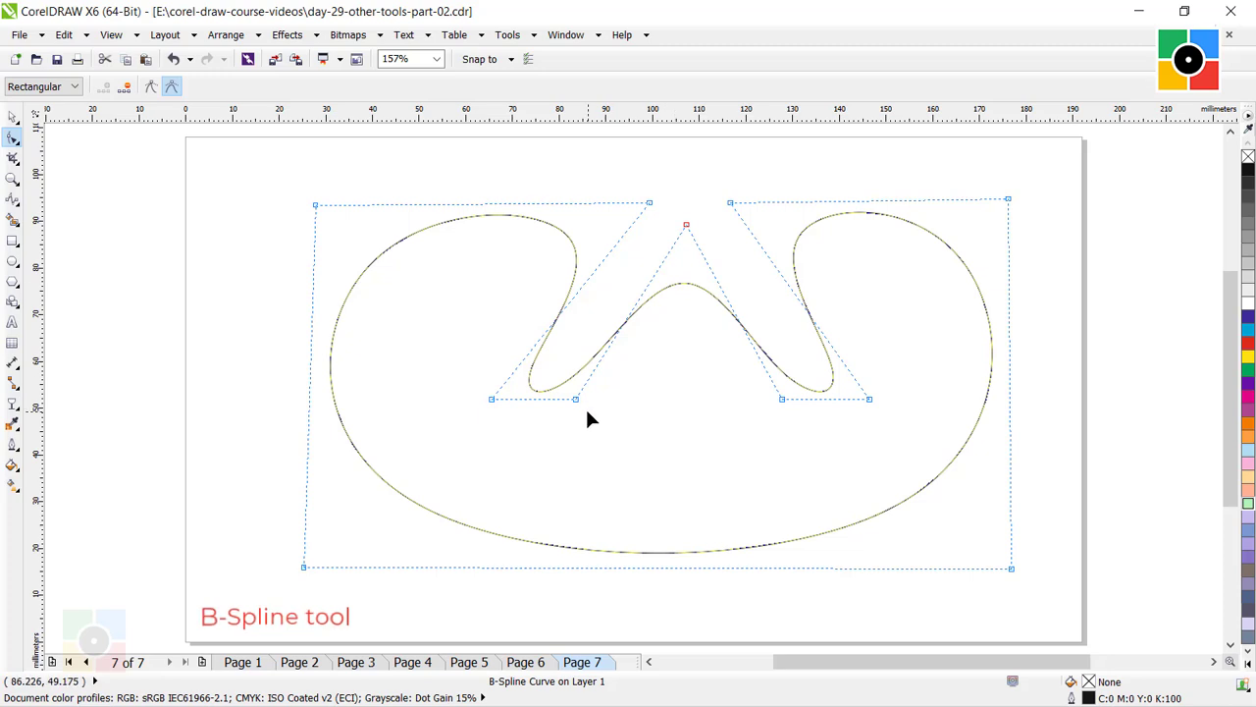
left_click_drag(576, 400, 596, 401)
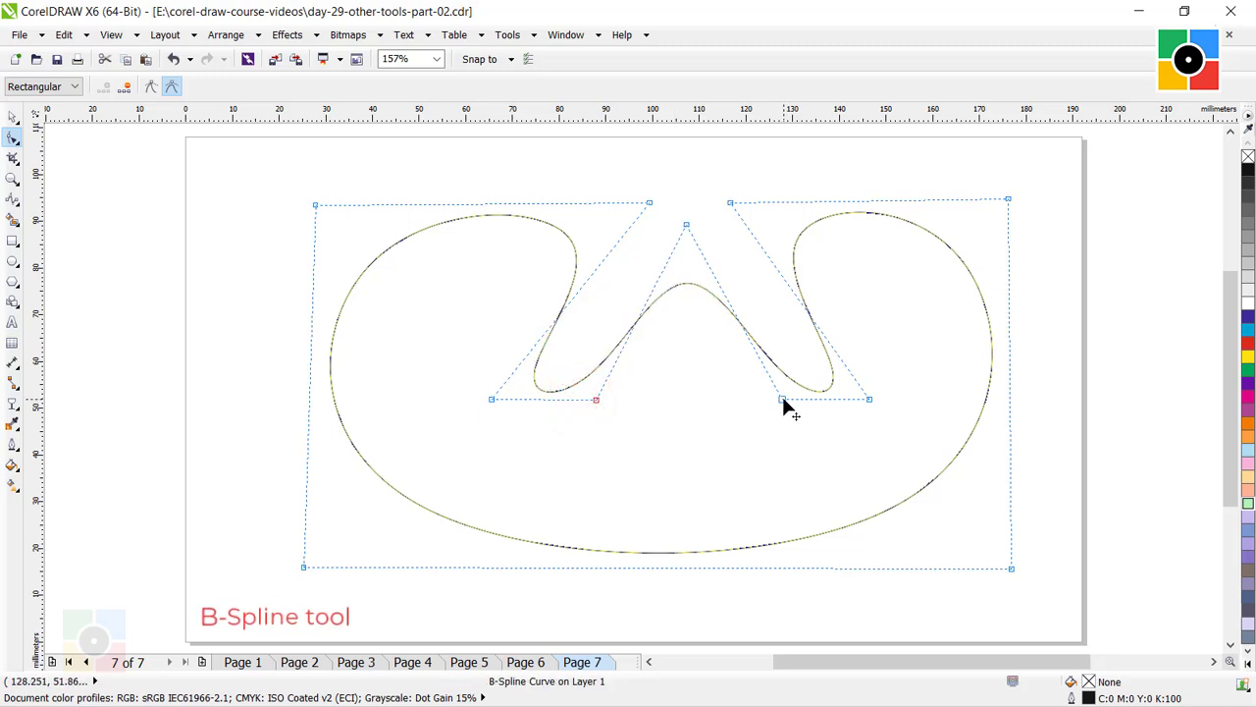
left_click_drag(782, 399, 758, 405)
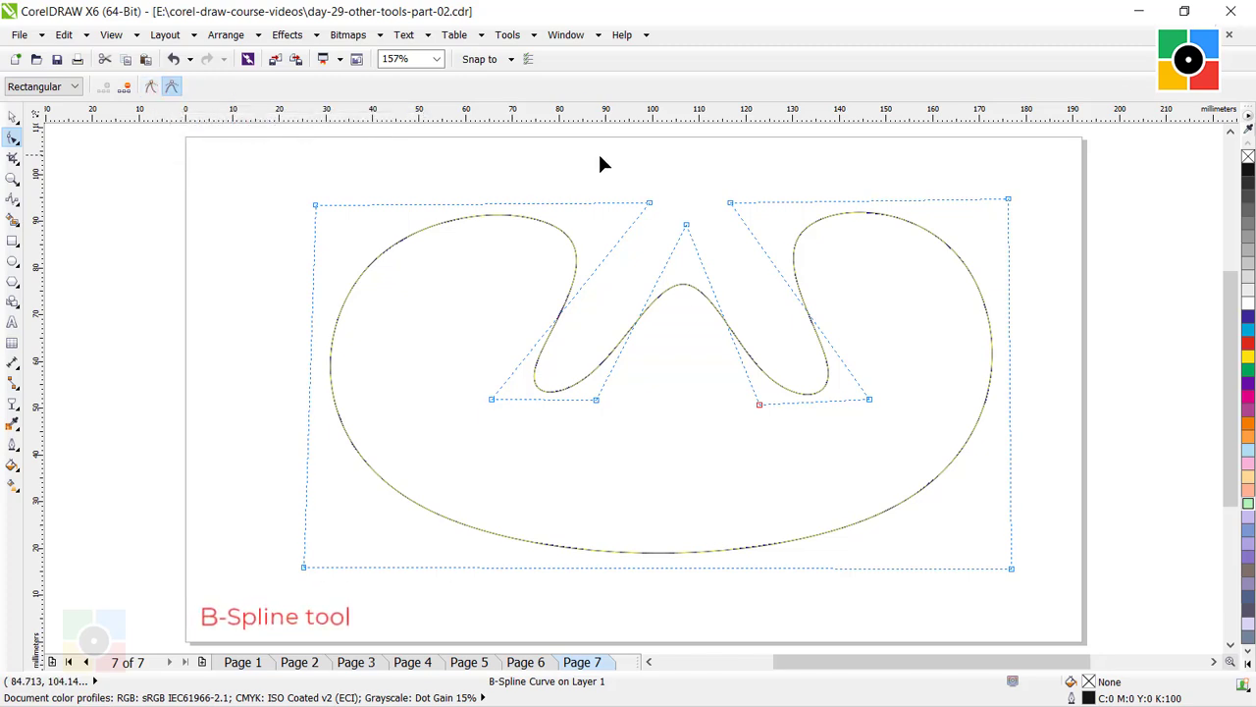
Clamp the control point at the top of the central peak to turn the rounded crest into a sharp tip.
left_click(686, 227)
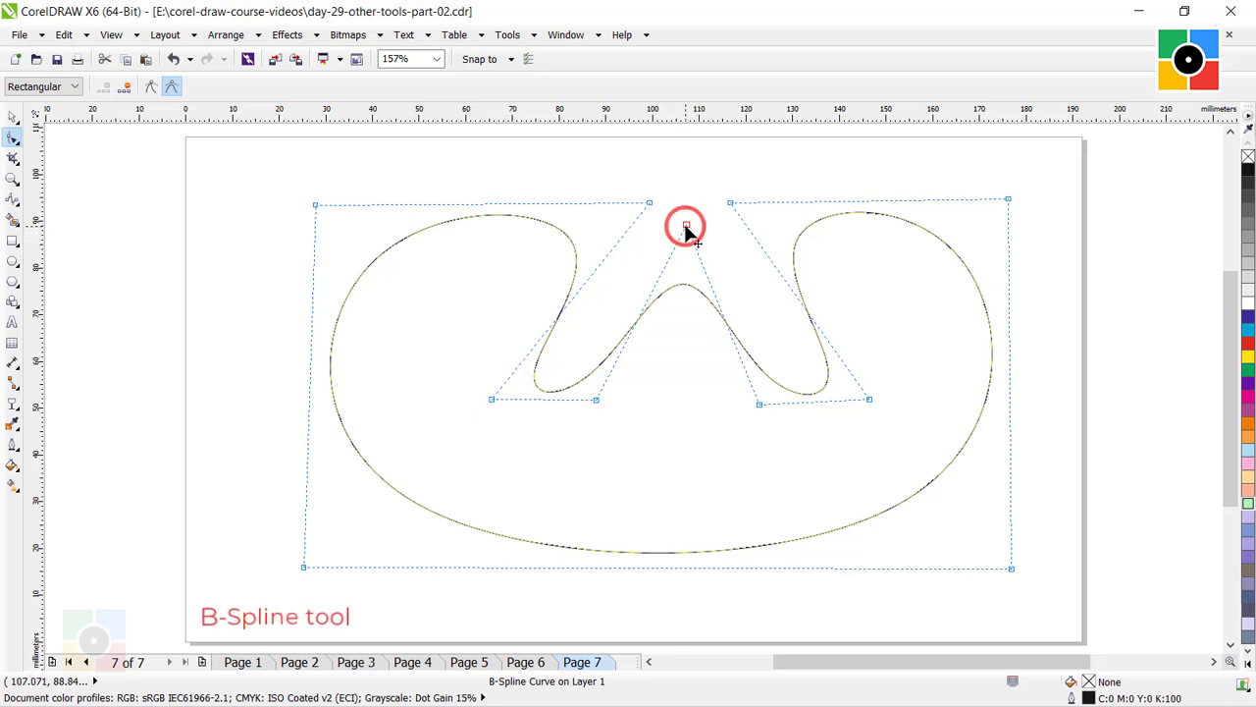
left_click(151, 87)
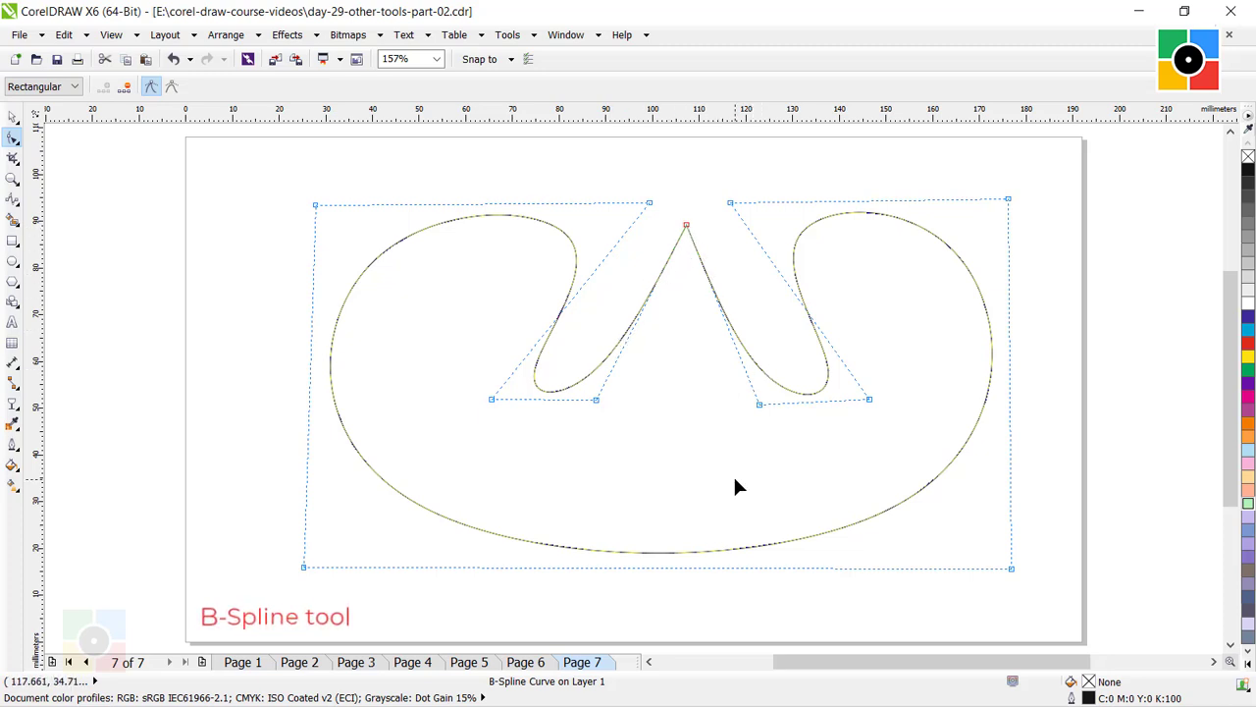
left_click(714, 420)
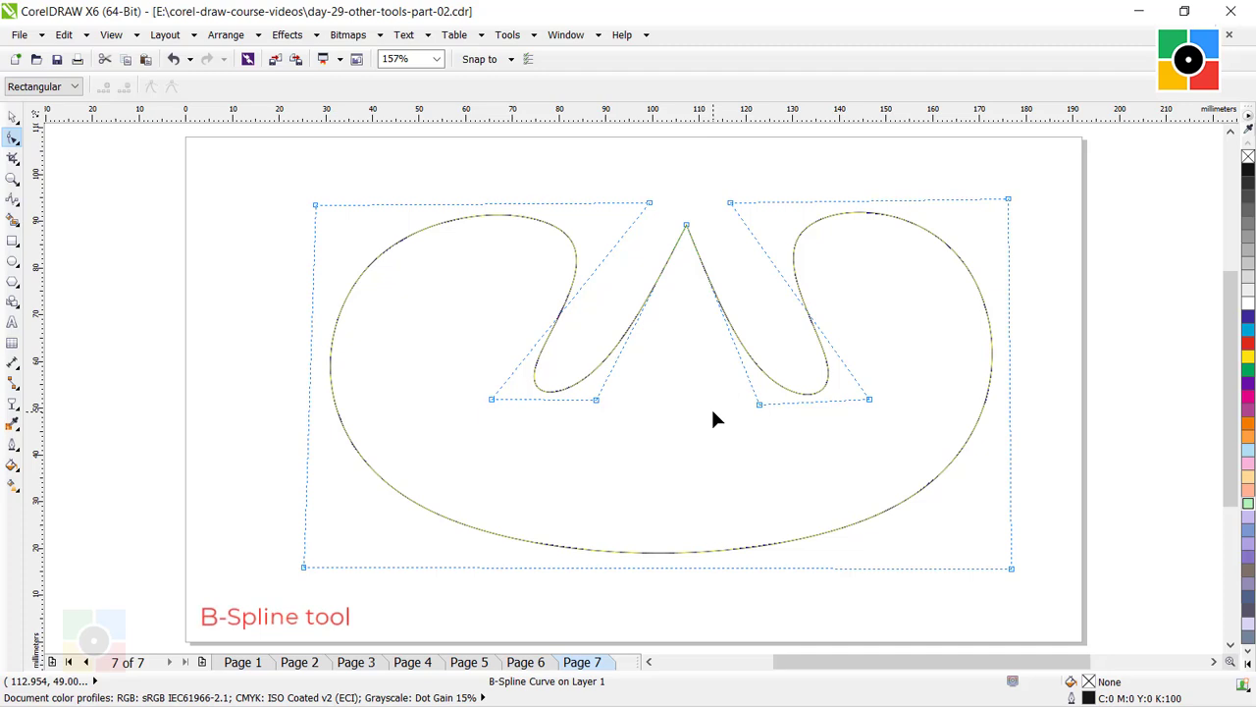
Fill the B-Spline shape with light purple, C:30 M:30 Y:0 K:0, and deselect it.
left_click(12, 120)
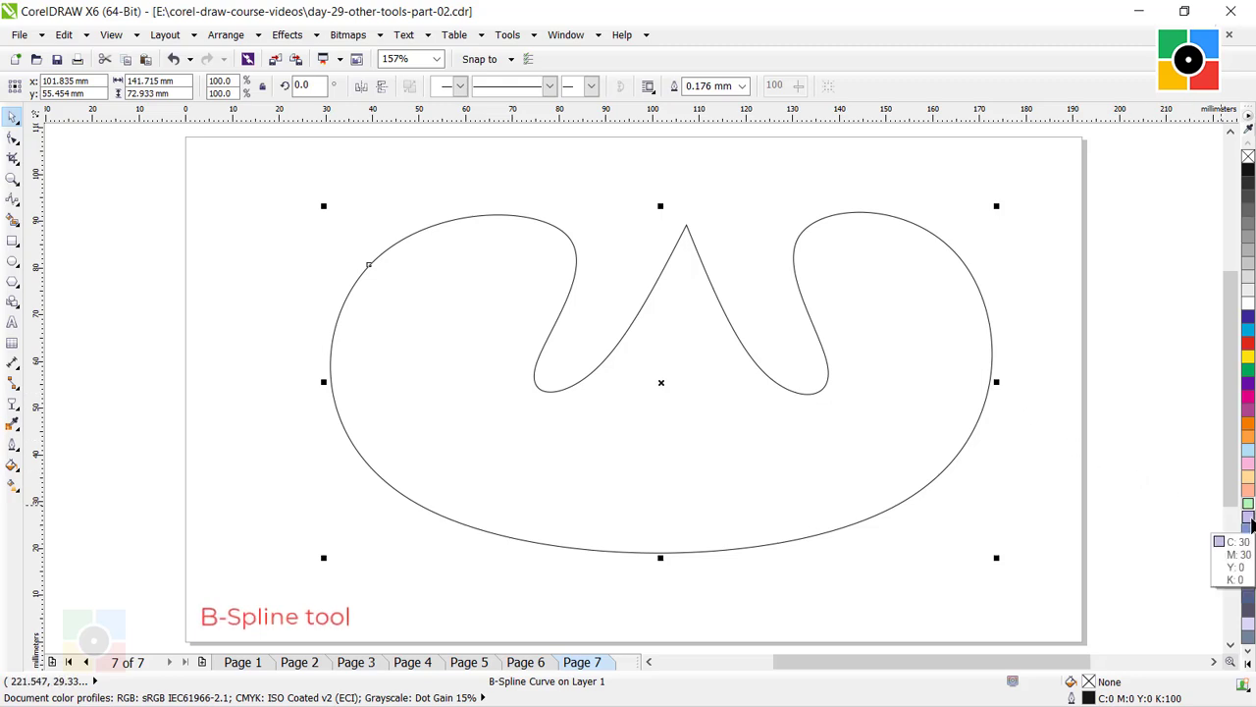
left_click(1248, 520)
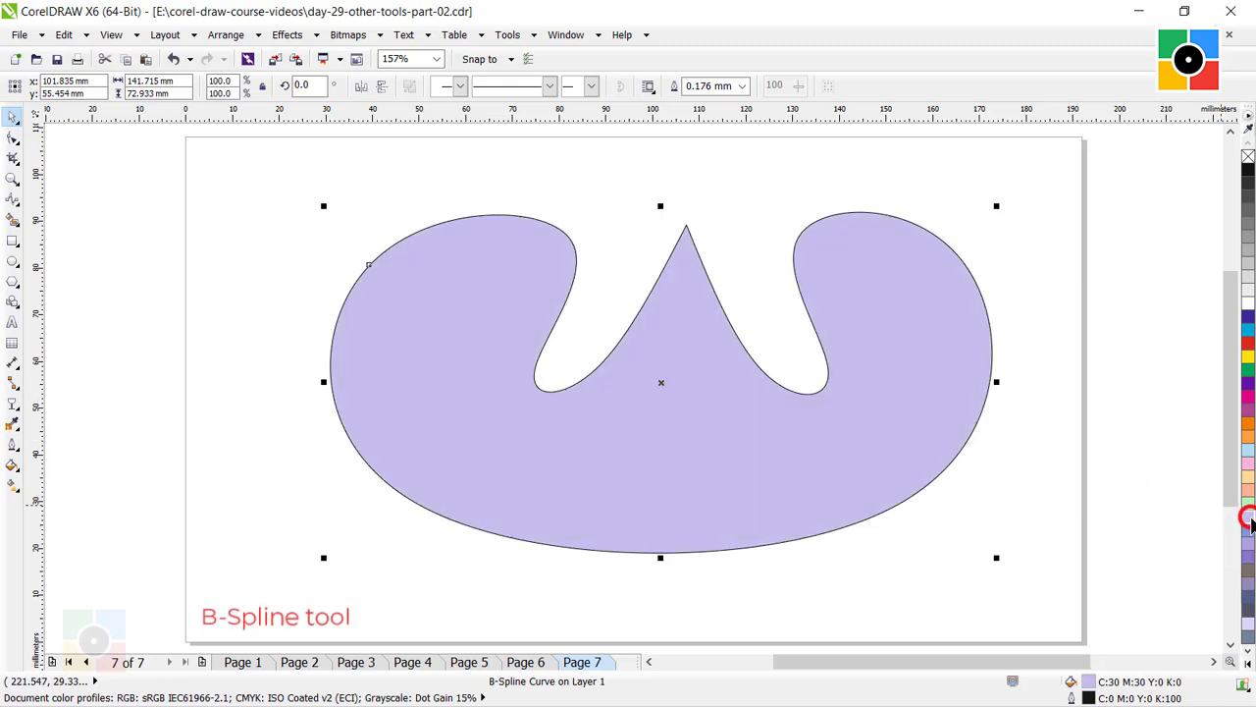
left_click(1029, 451)
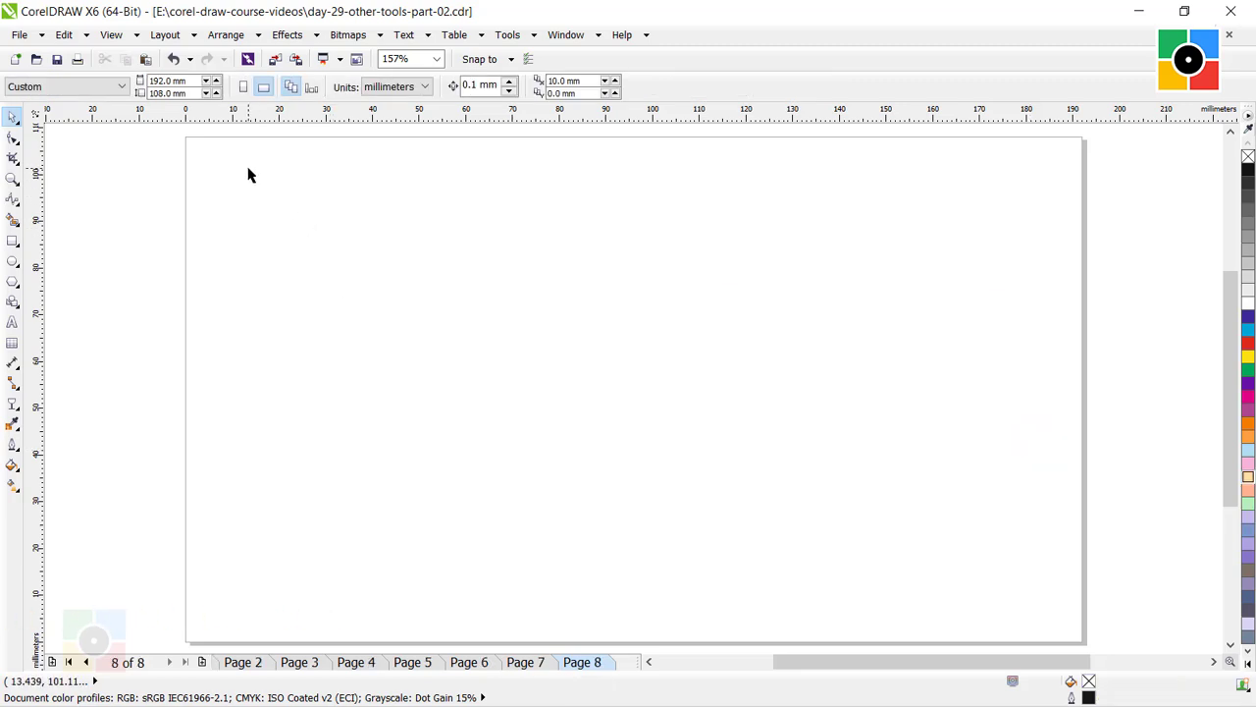
On a new page 8, draw a zigzag of straight segments about 23 mm tall with the Polyline tool, working rightward.
left_click(14, 197)
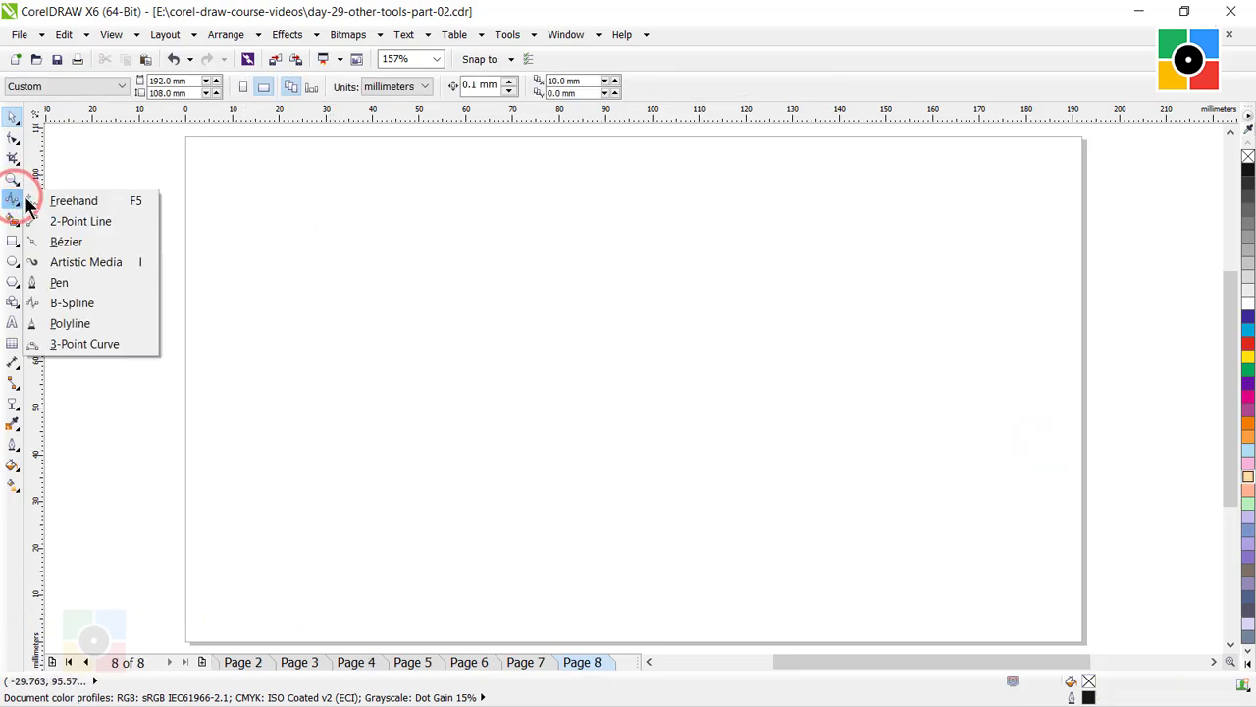
left_click(88, 322)
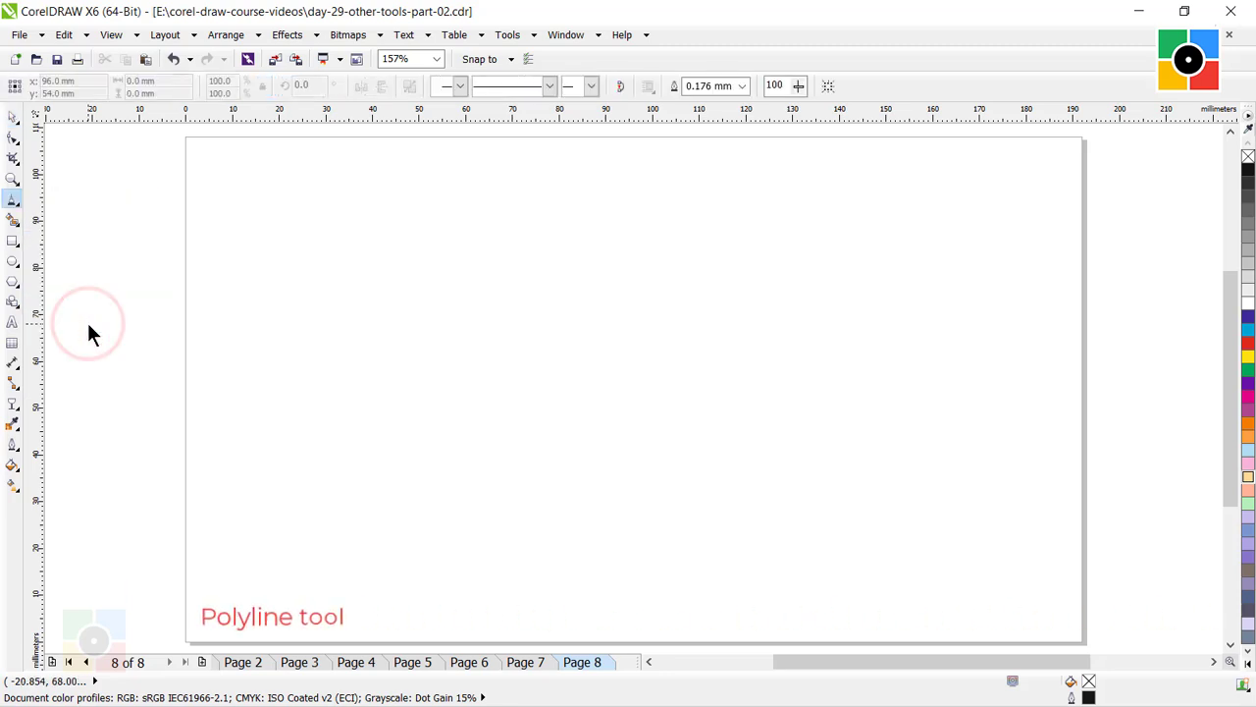
left_click(395, 230)
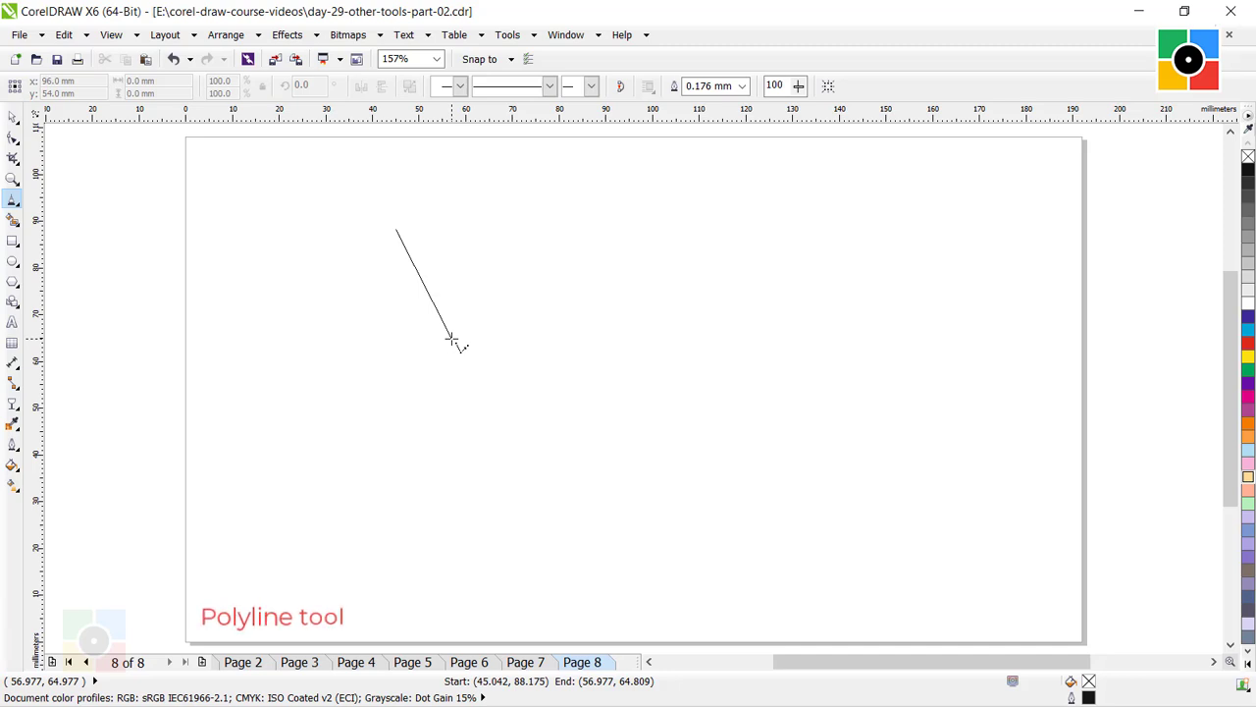
left_click(513, 234)
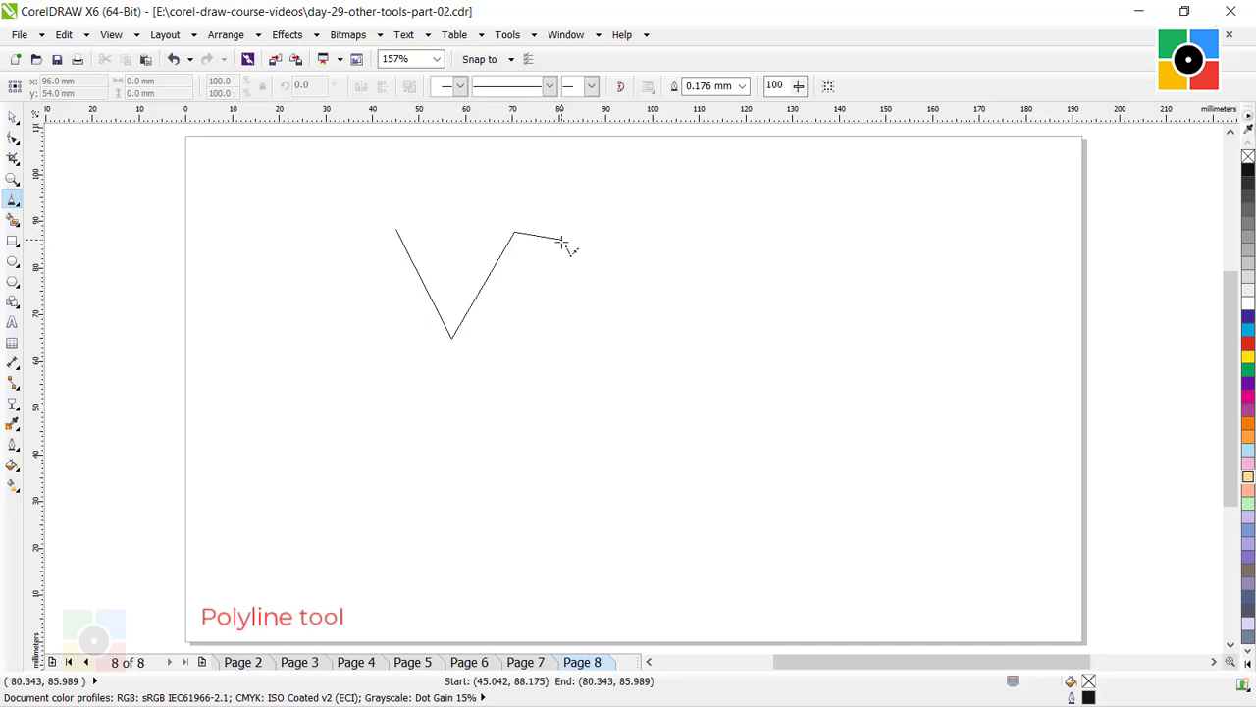
left_click(572, 338)
left_click(635, 232)
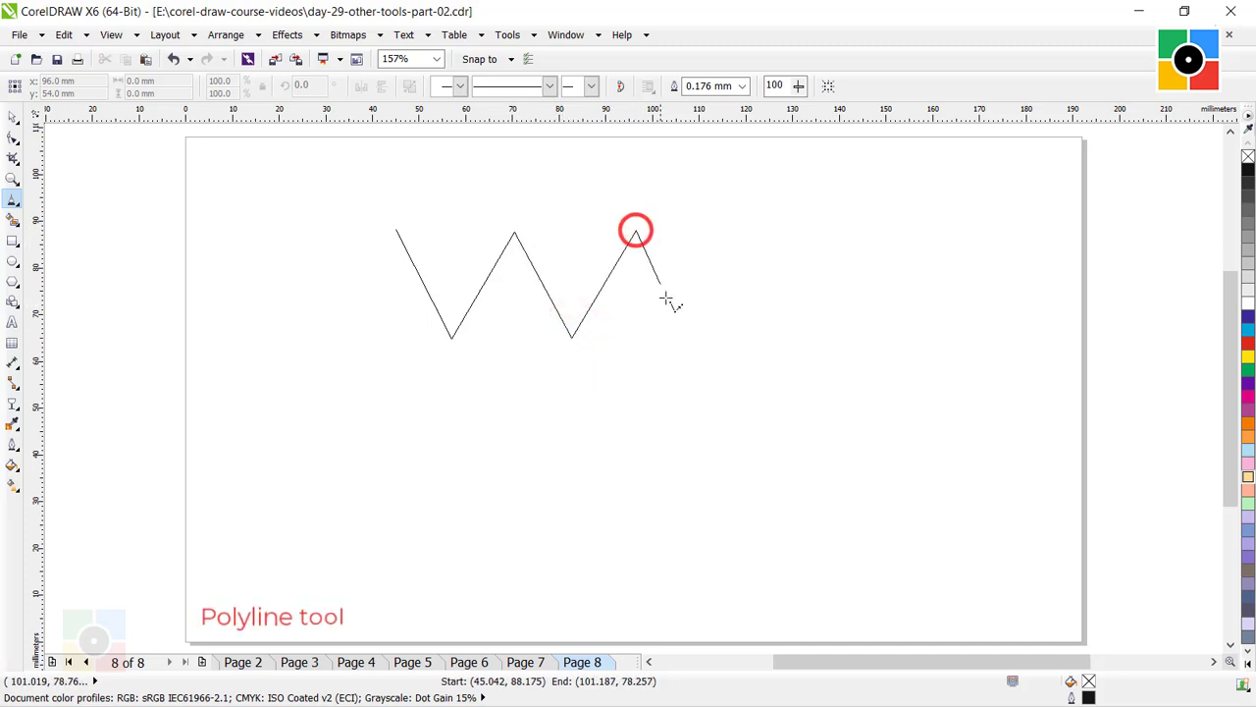
left_click(700, 344)
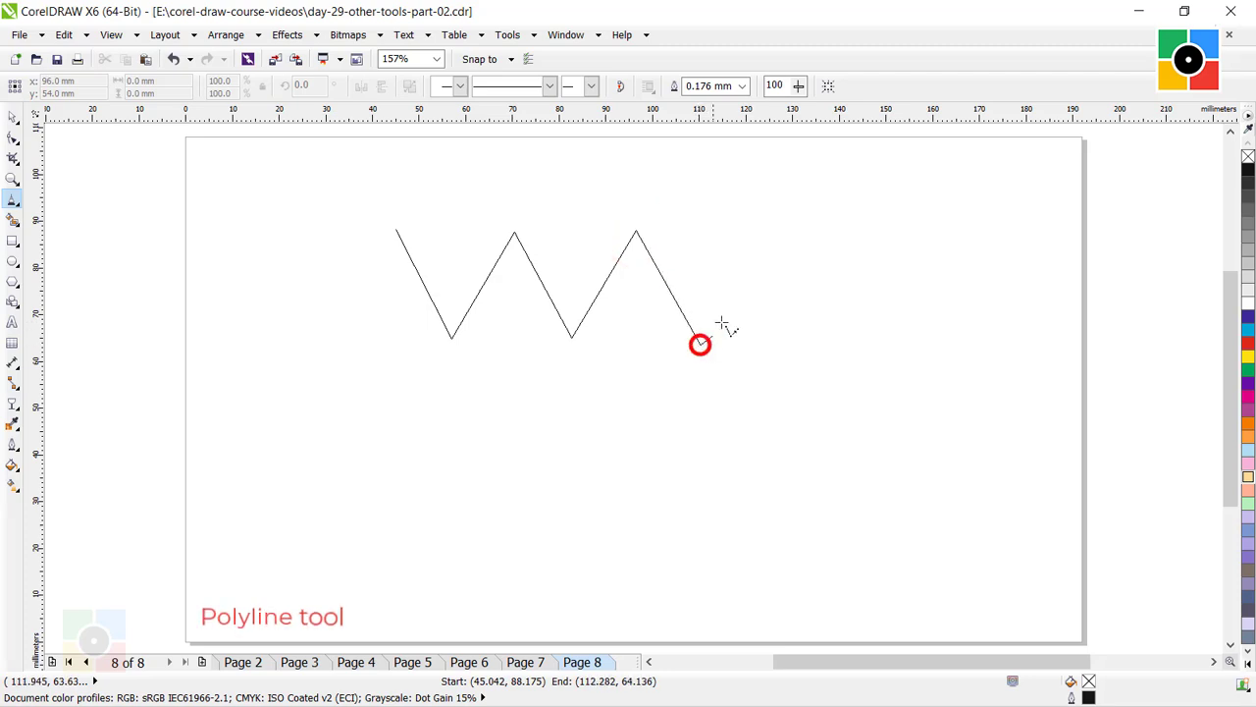
left_click(766, 227)
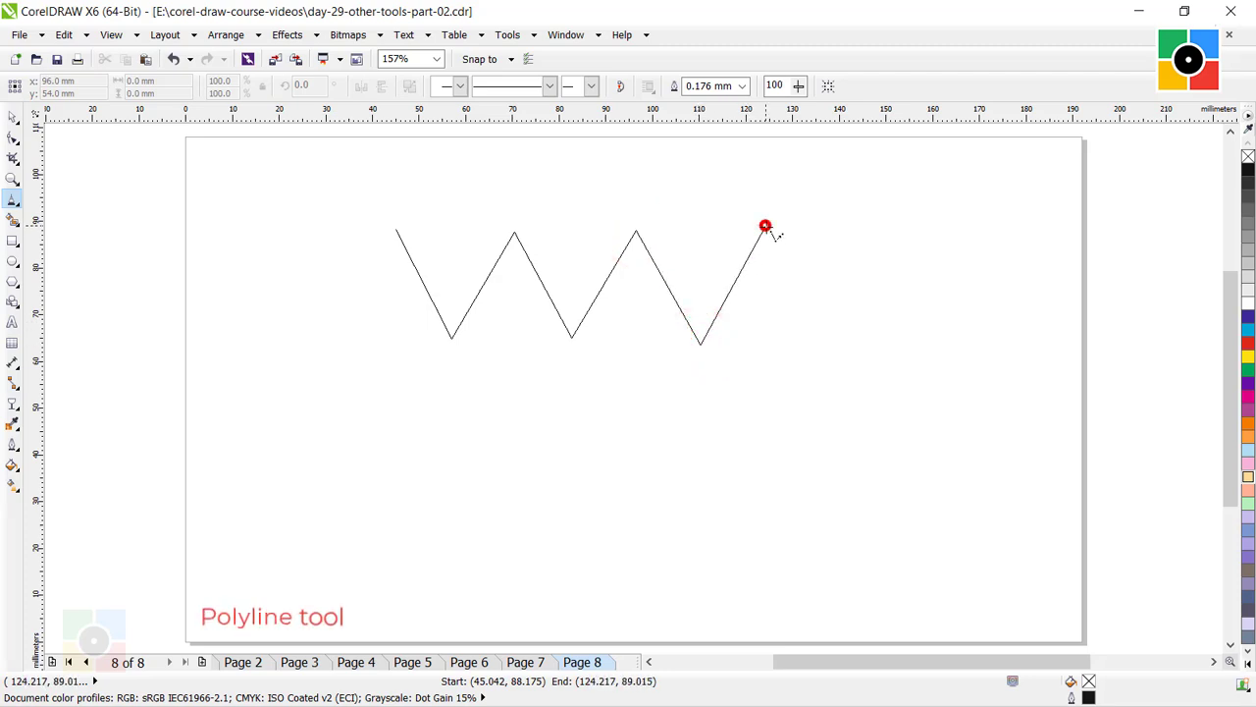
double_click(828, 342)
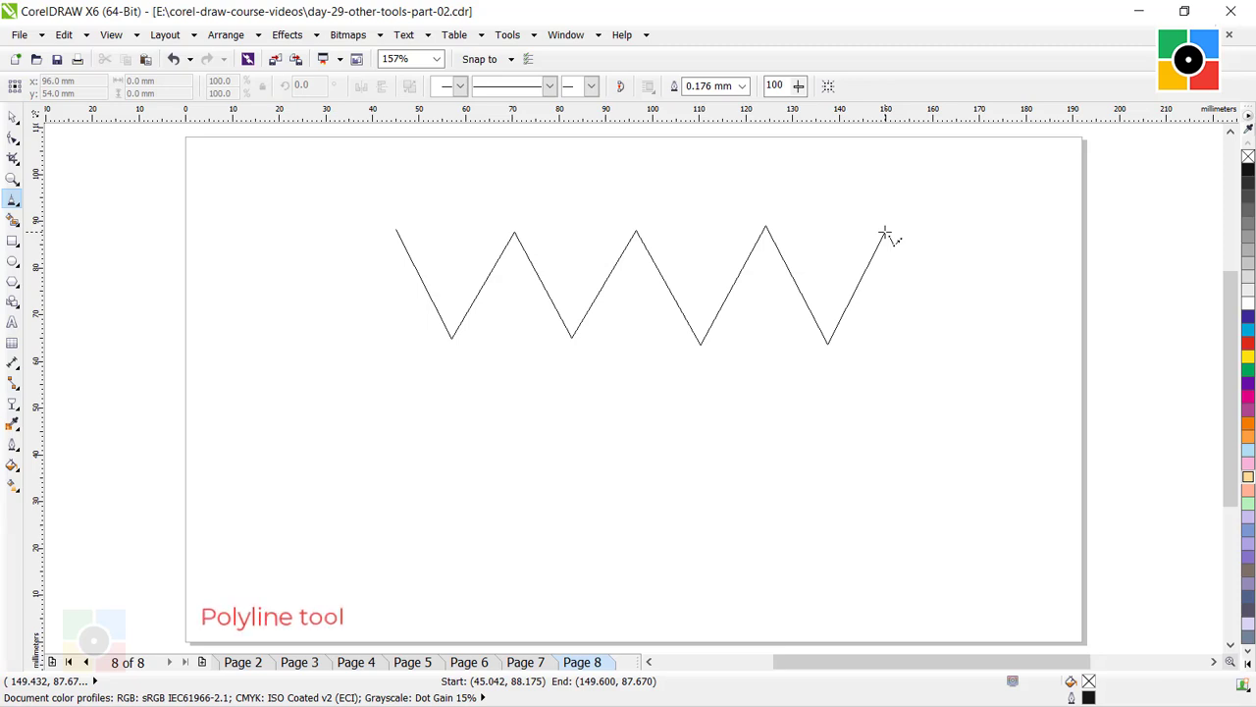
Continue the polyline as a wavy freehand edge back beneath the zigzag and close it, making a shape about 120 × 35 mm.
left_click_drag(884, 231, 899, 290)
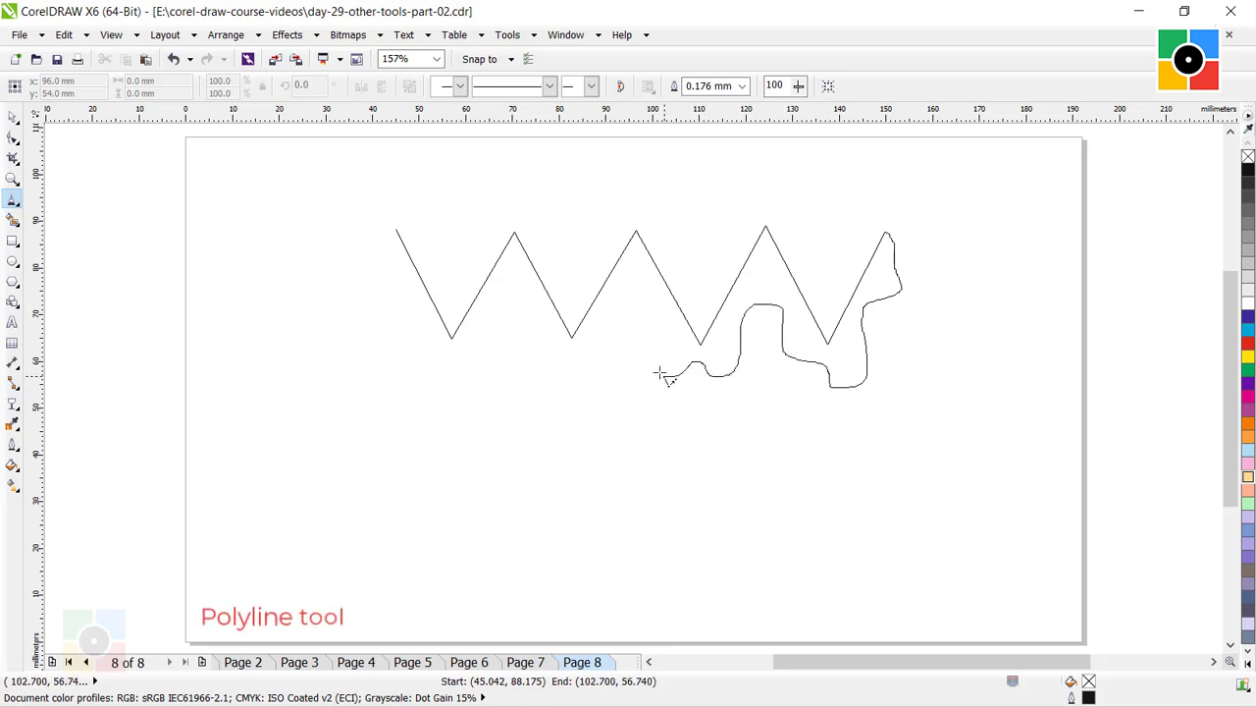
left_click_drag(647, 304, 617, 333)
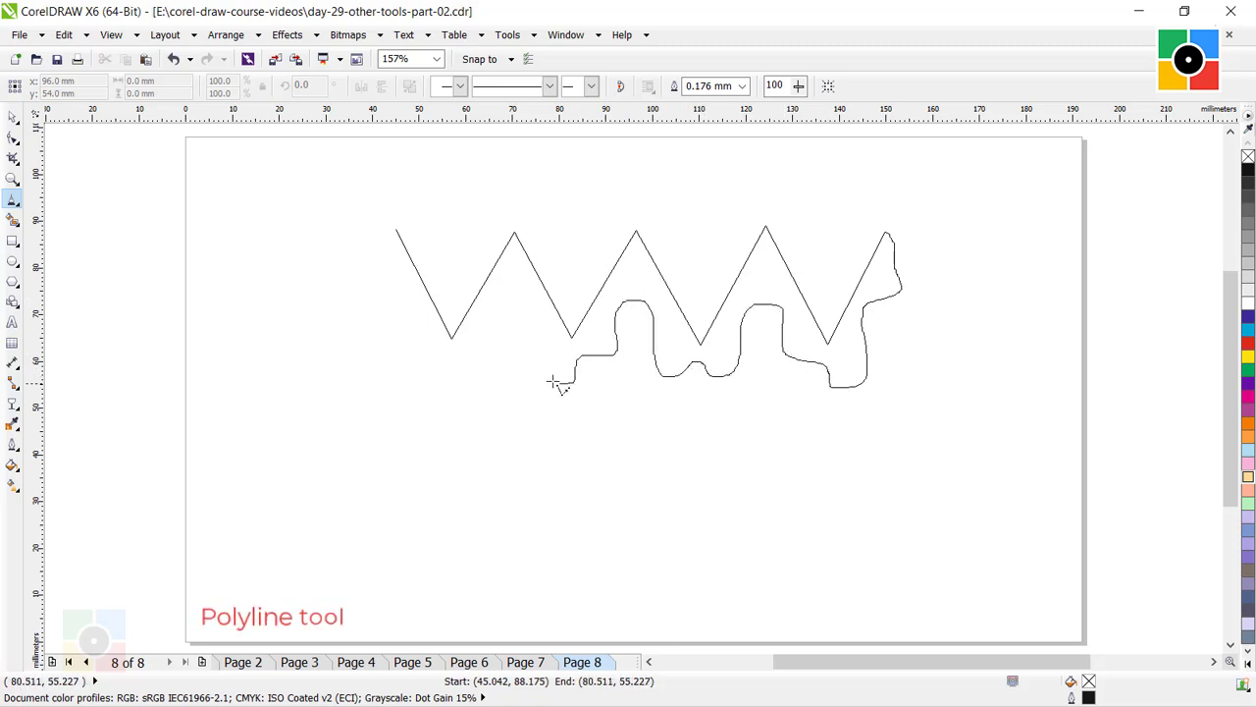
mouse_move(552, 381)
left_mouse_down()
mouse_move(499, 280)
mouse_move(514, 345)
mouse_move(447, 380)
mouse_move(418, 372)
mouse_move(410, 311)
mouse_move(342, 293)
mouse_move(341, 270)
mouse_move(382, 253)
left_mouse_up()
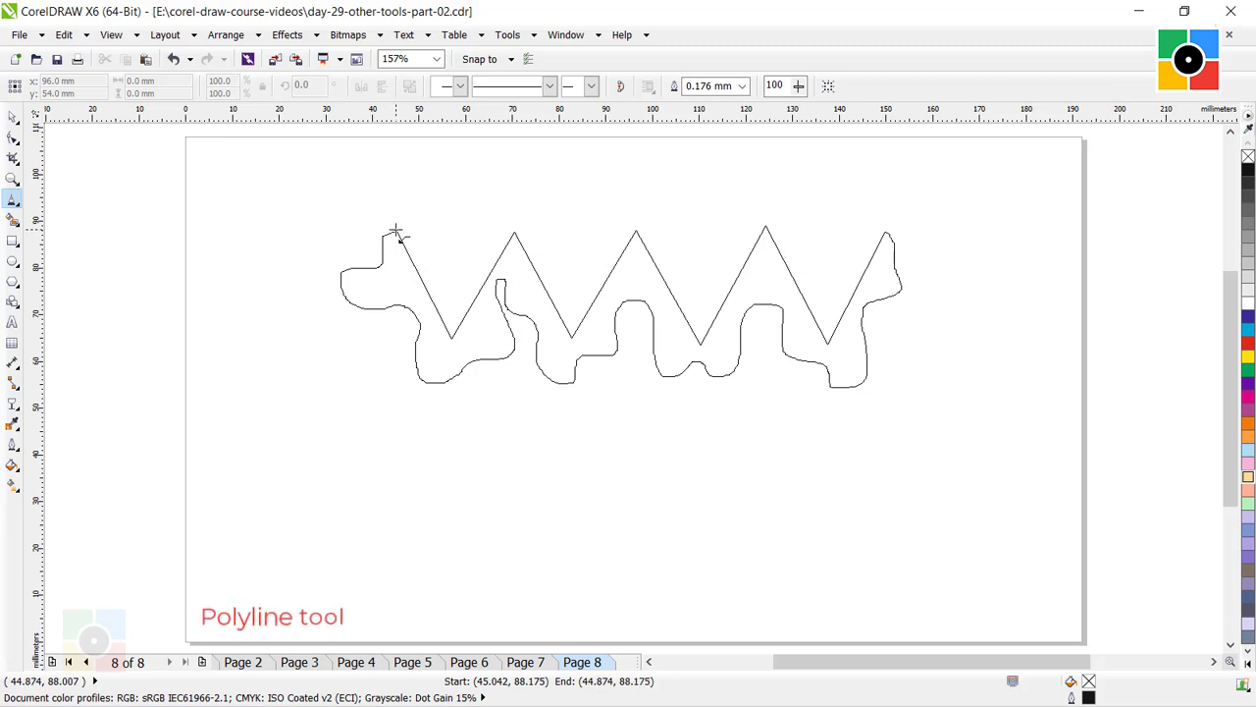
left_click(394, 232)
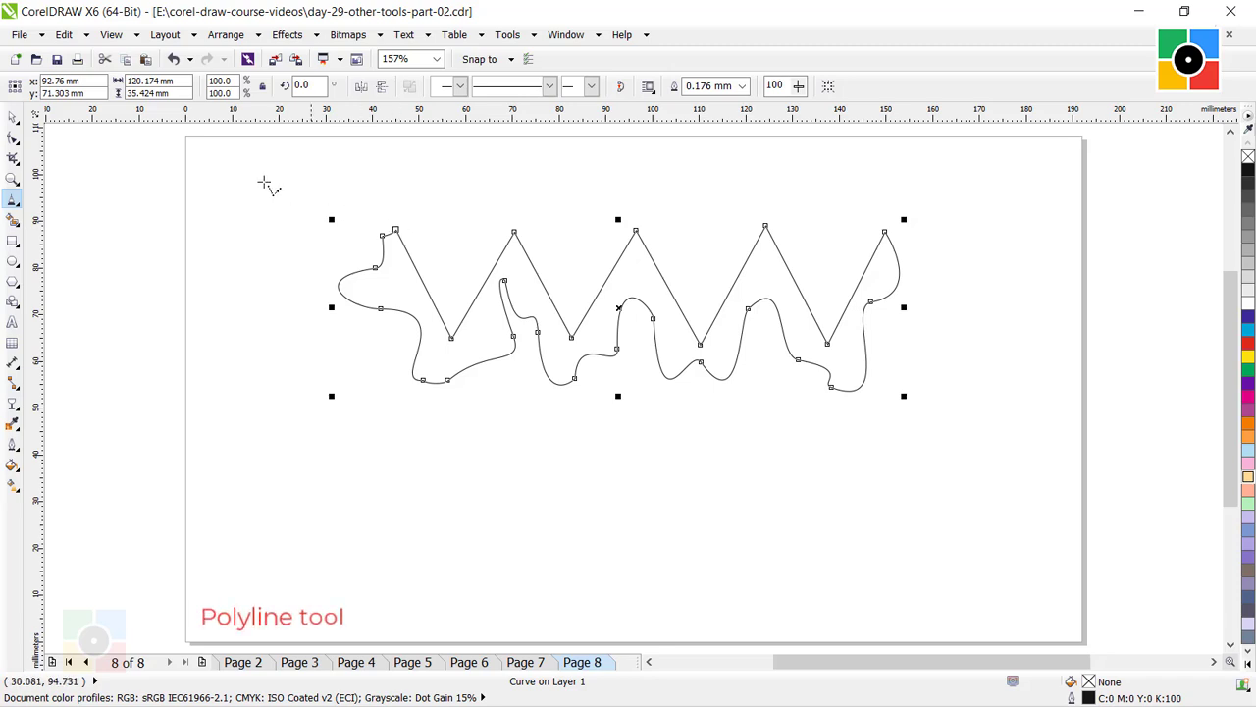
Fill the closed zigzag shape with light green, C:40 M:0 Y:40 K:0, and deselect it.
left_click(13, 116)
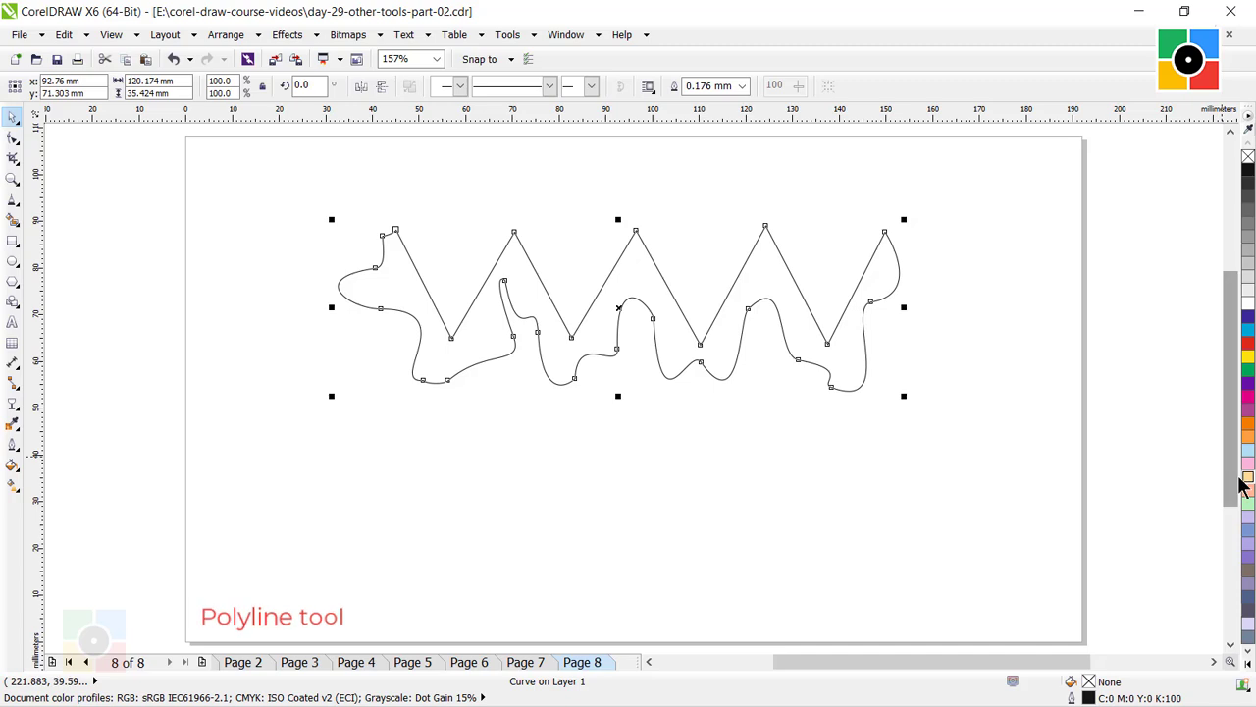
left_click(1248, 502)
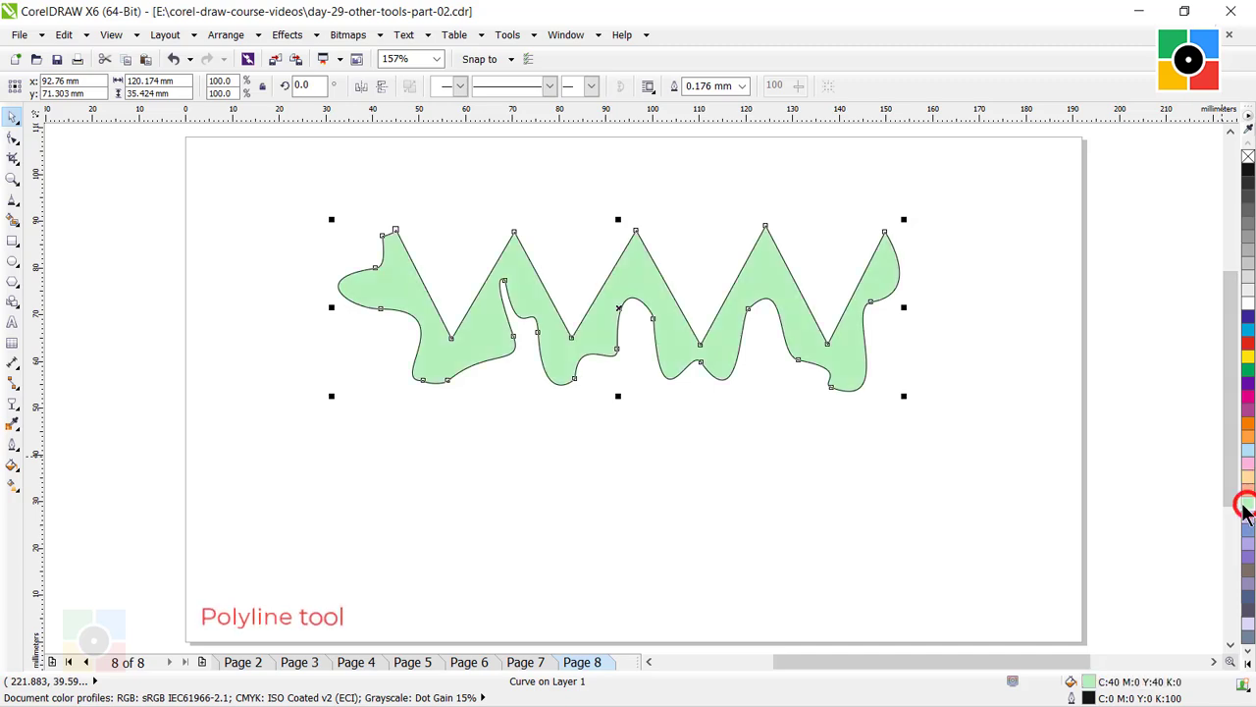
left_click(959, 317)
left_click(396, 280)
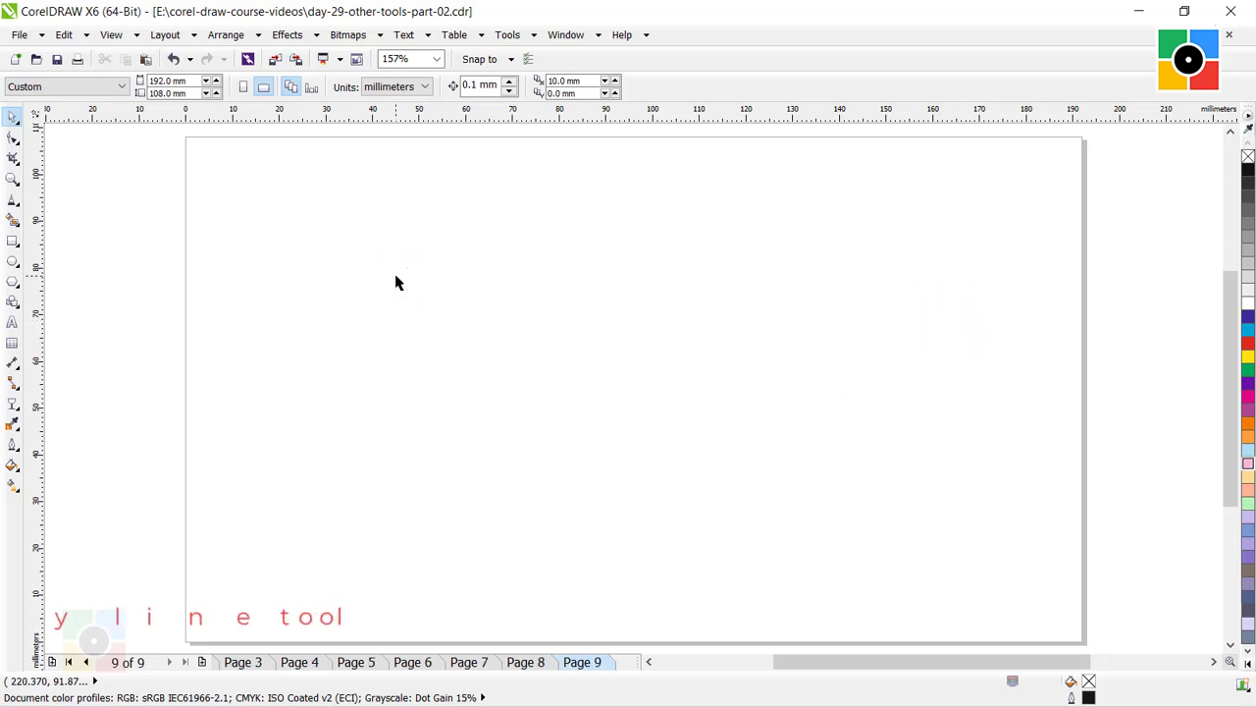
On page 9, draw a deep downward-bulging curve about 44 × 49 mm with the 3-Point Curve tool.
left_click(12, 202)
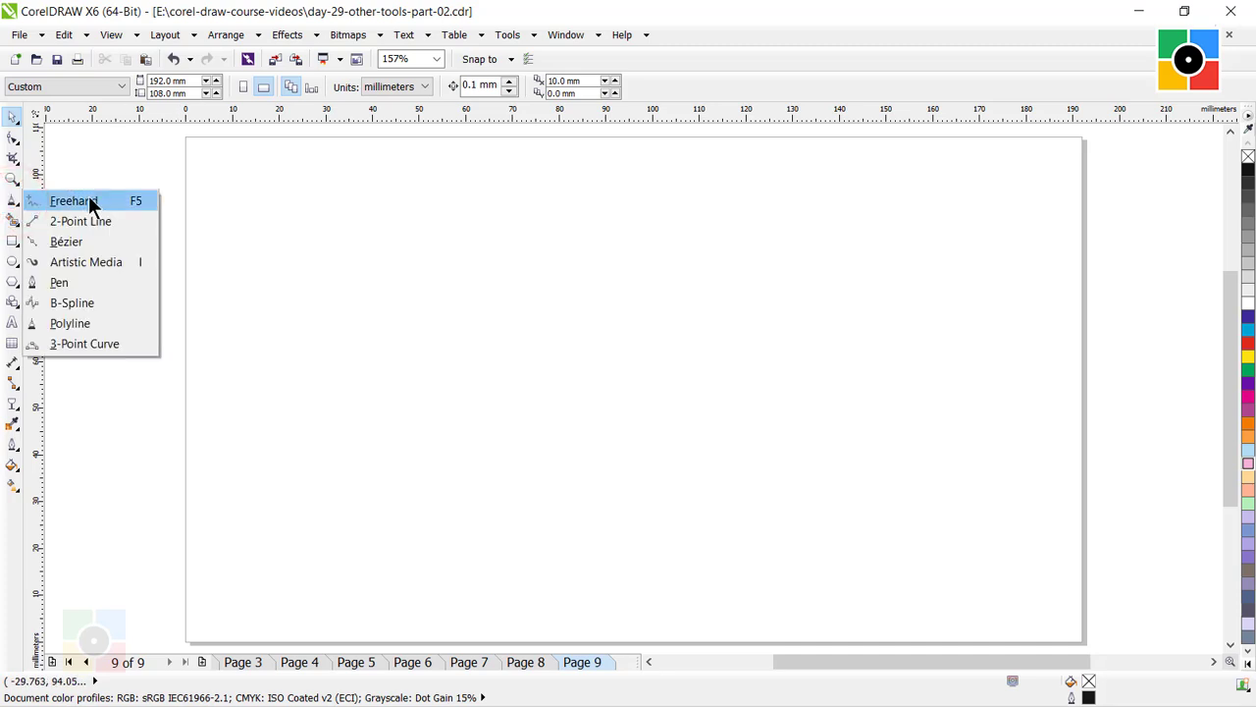
left_click(94, 343)
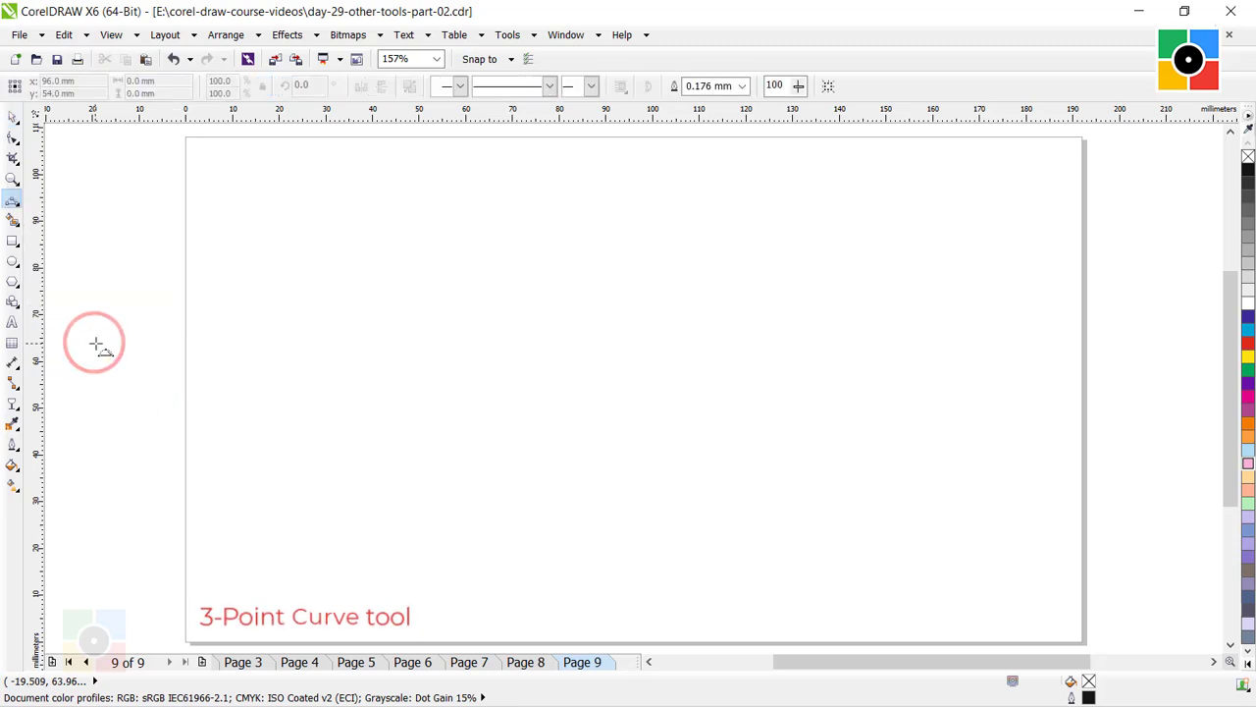
left_click(417, 247)
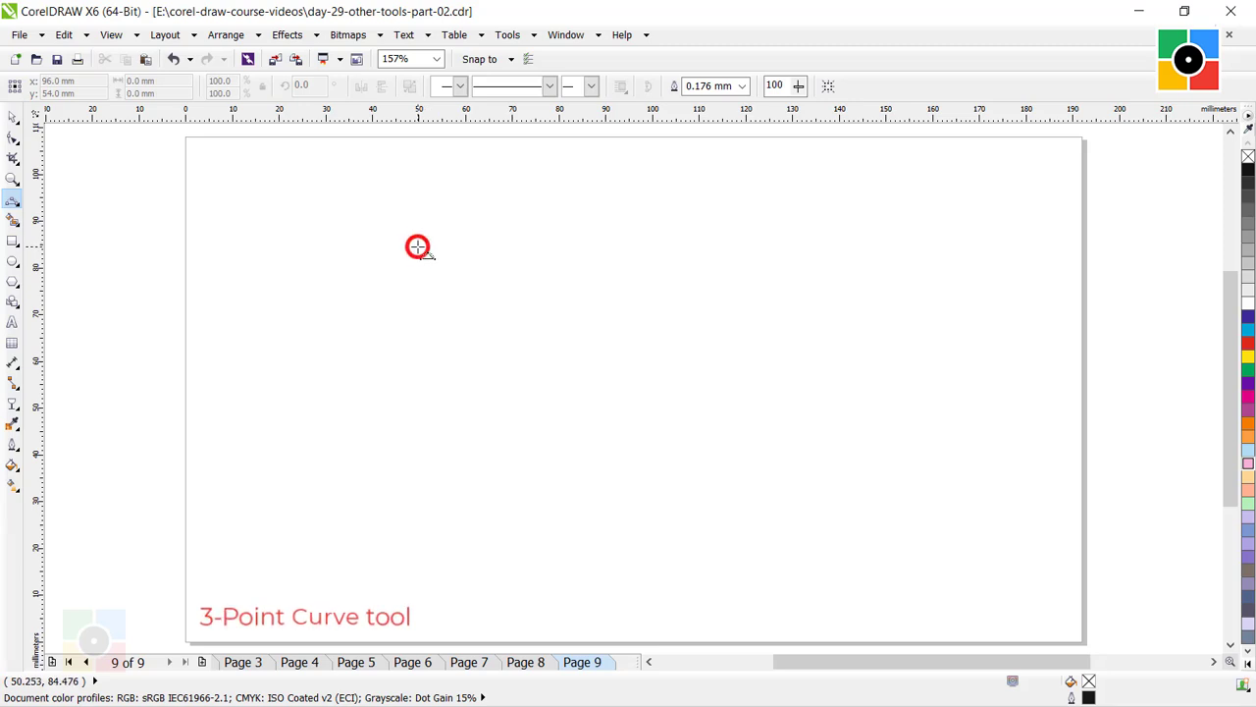
left_click_drag(417, 247, 507, 310)
left_click_drag(540, 346, 605, 390)
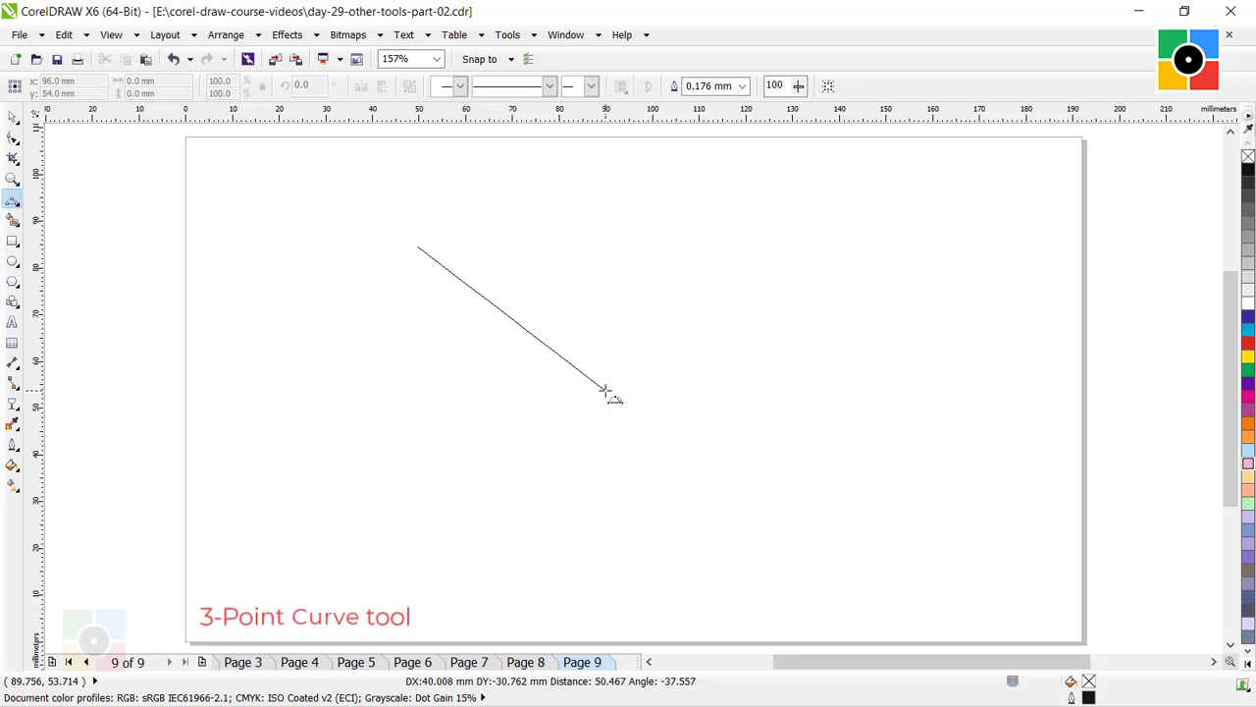
left_click_drag(606, 391, 606, 390)
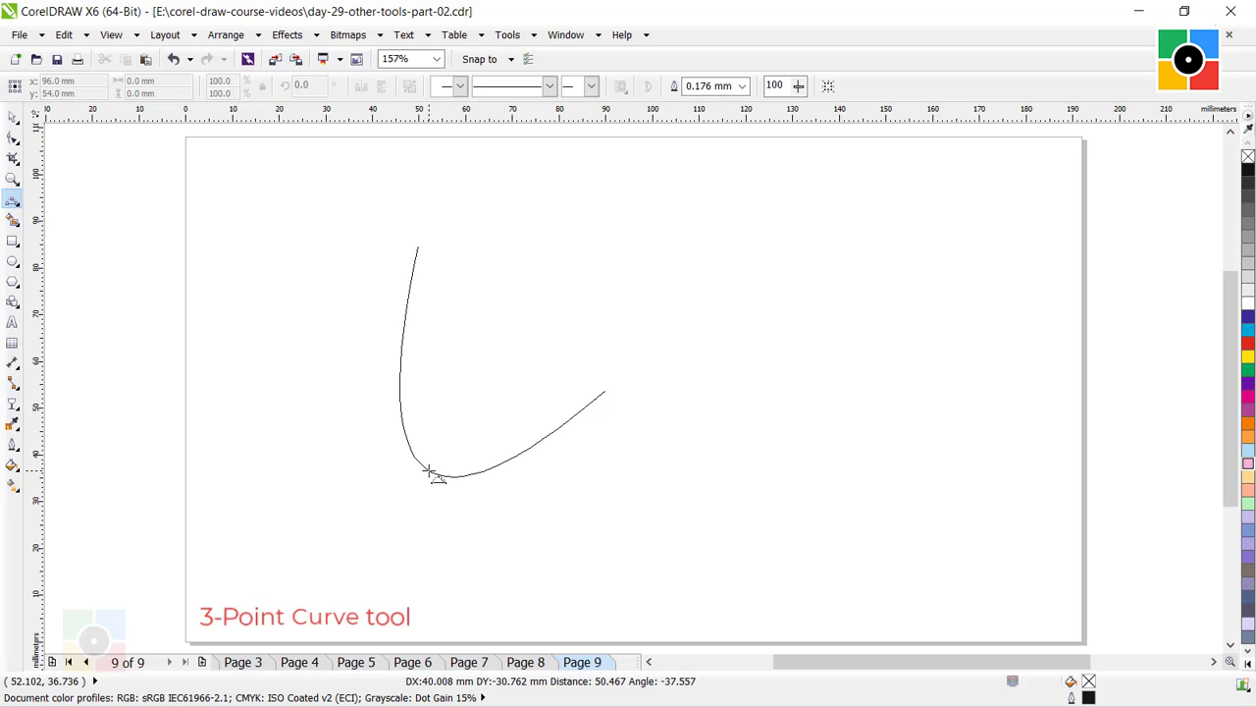
left_click(429, 472)
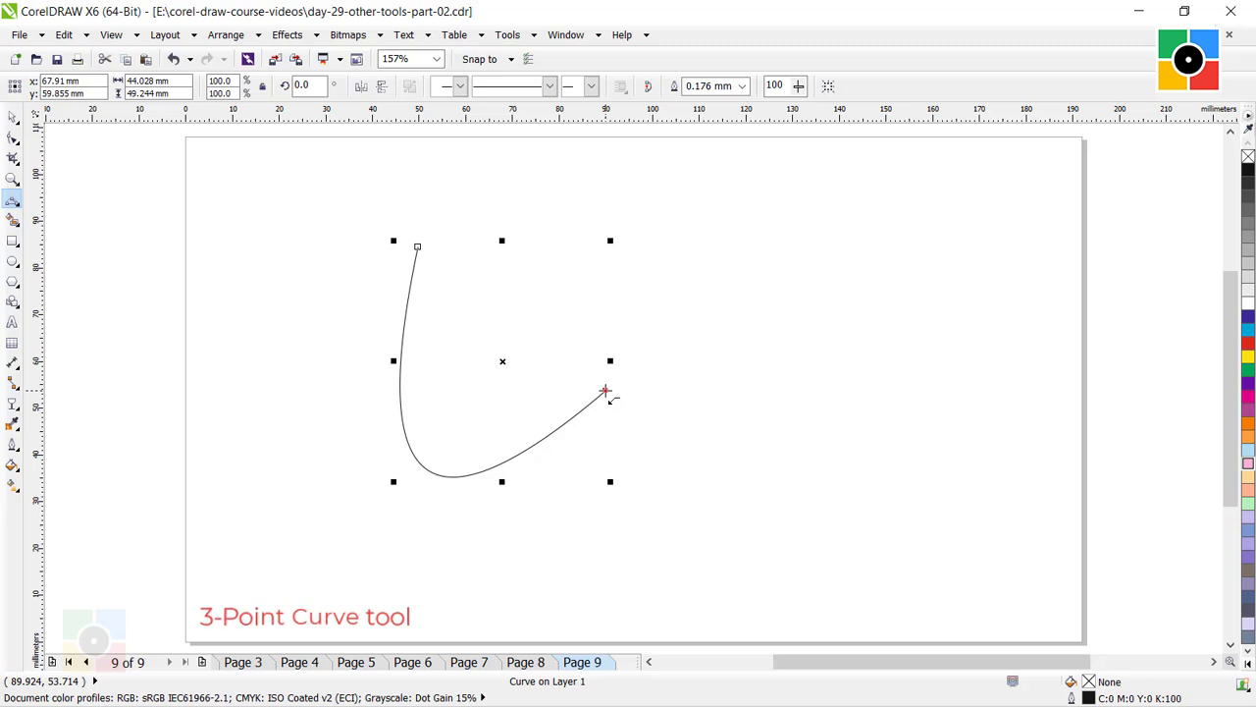
Add a second downward curve with a chord of about 50 mm from the endpoint, and close the shape with a sagging curve about 79 mm across.
left_click_drag(605, 391, 785, 243)
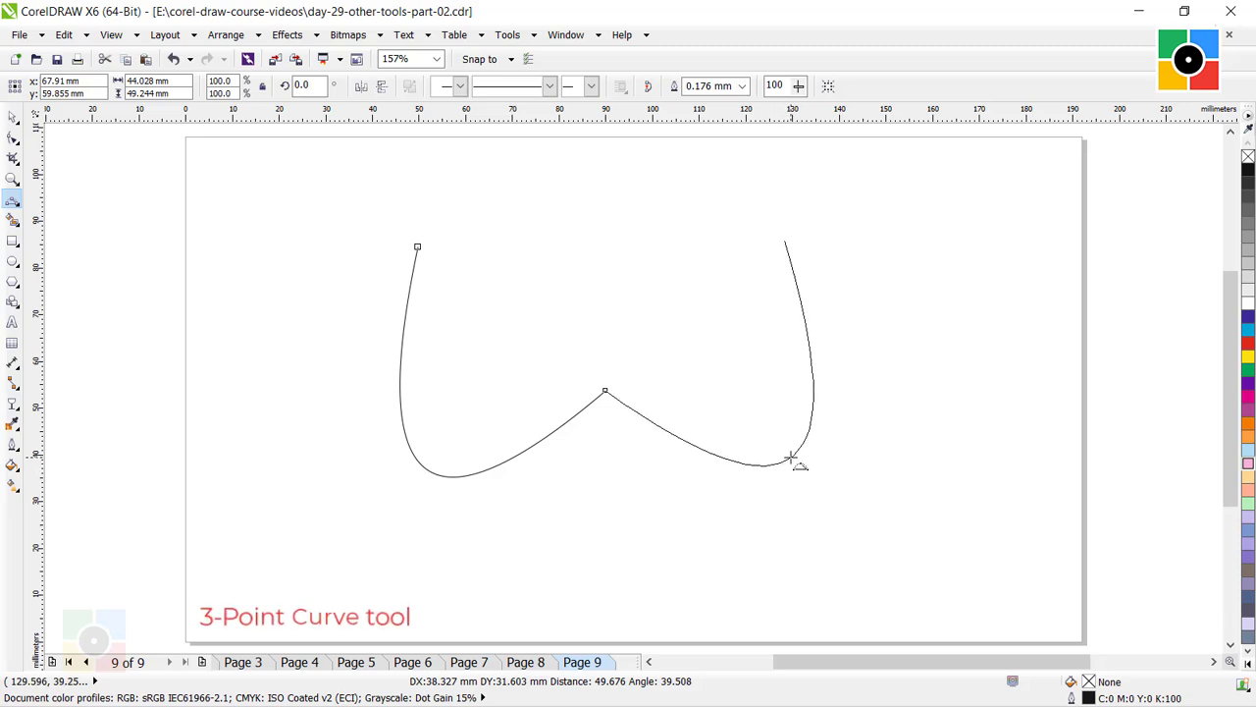
left_click(791, 460)
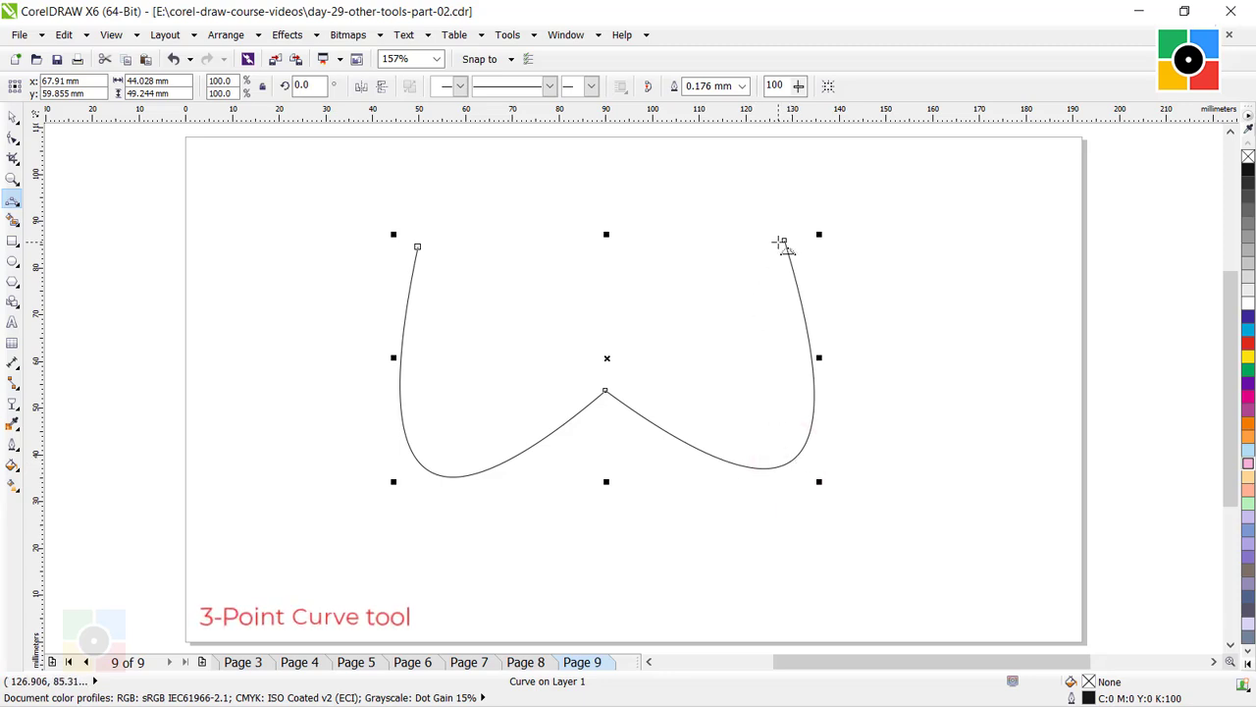
left_click_drag(784, 242, 417, 246)
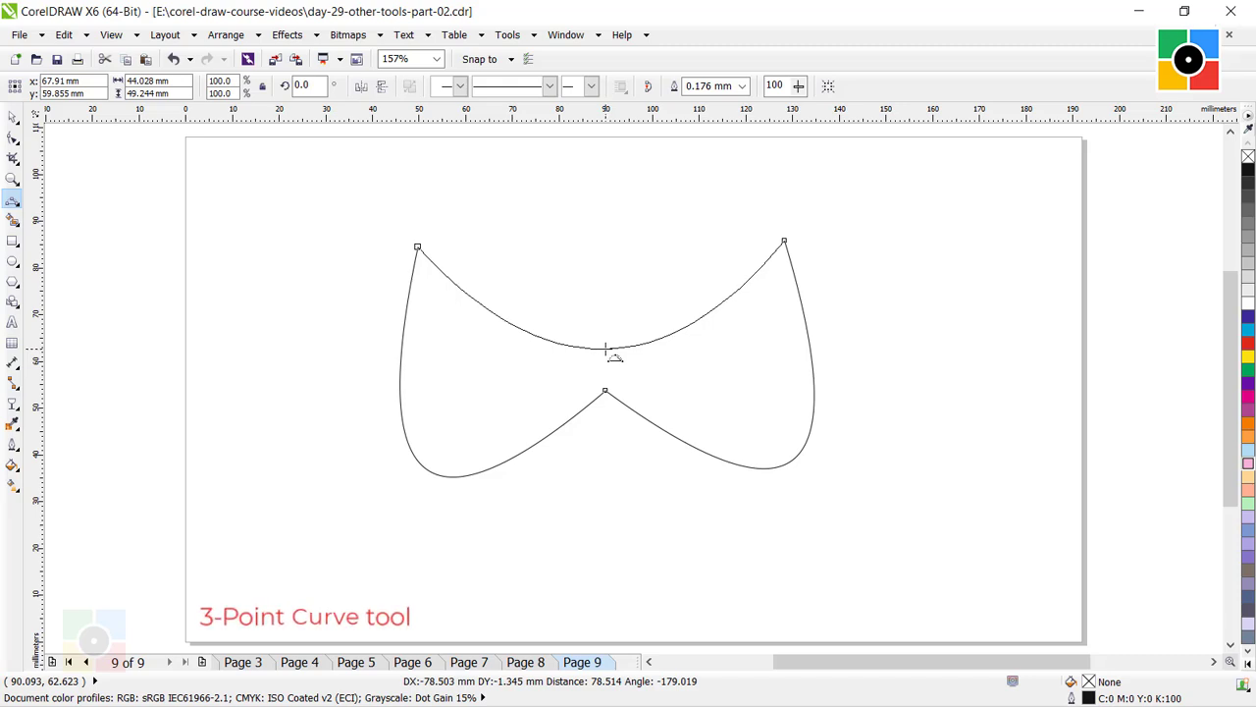
left_click(604, 349)
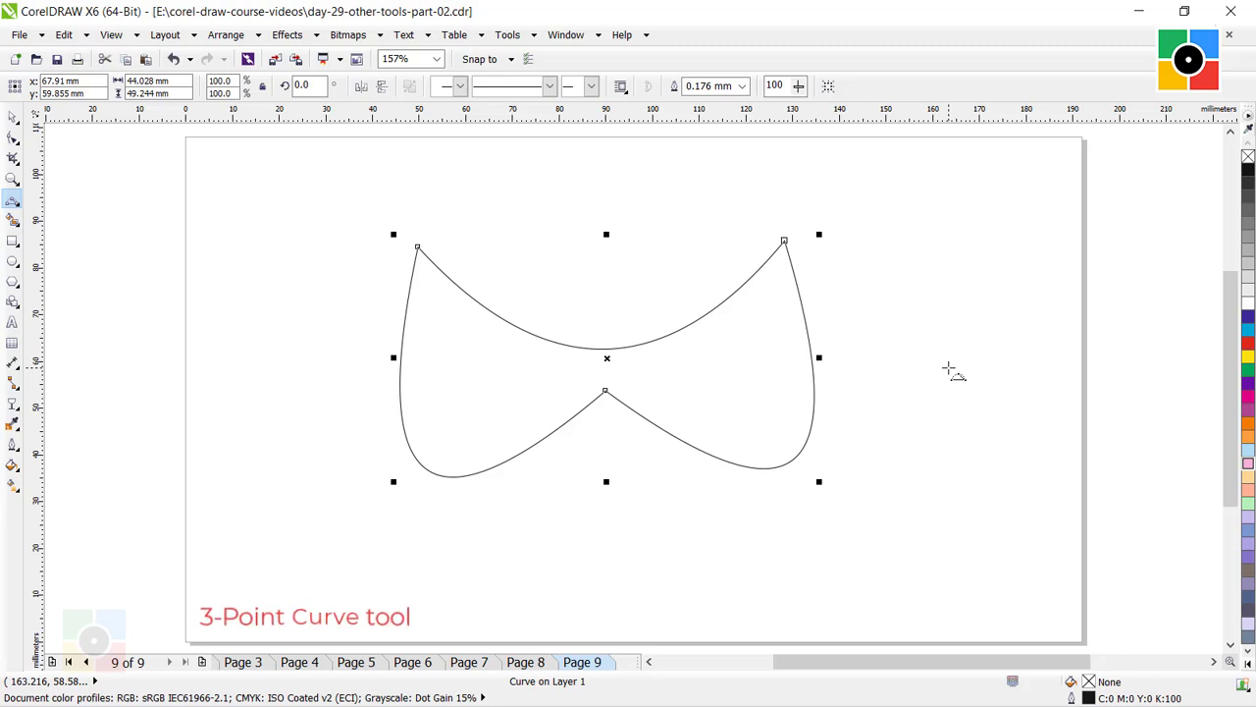
Fill the closed 3-point curve shape with pink, C:0 M:40 Y:0 K:0, and deselect it.
left_click(13, 117)
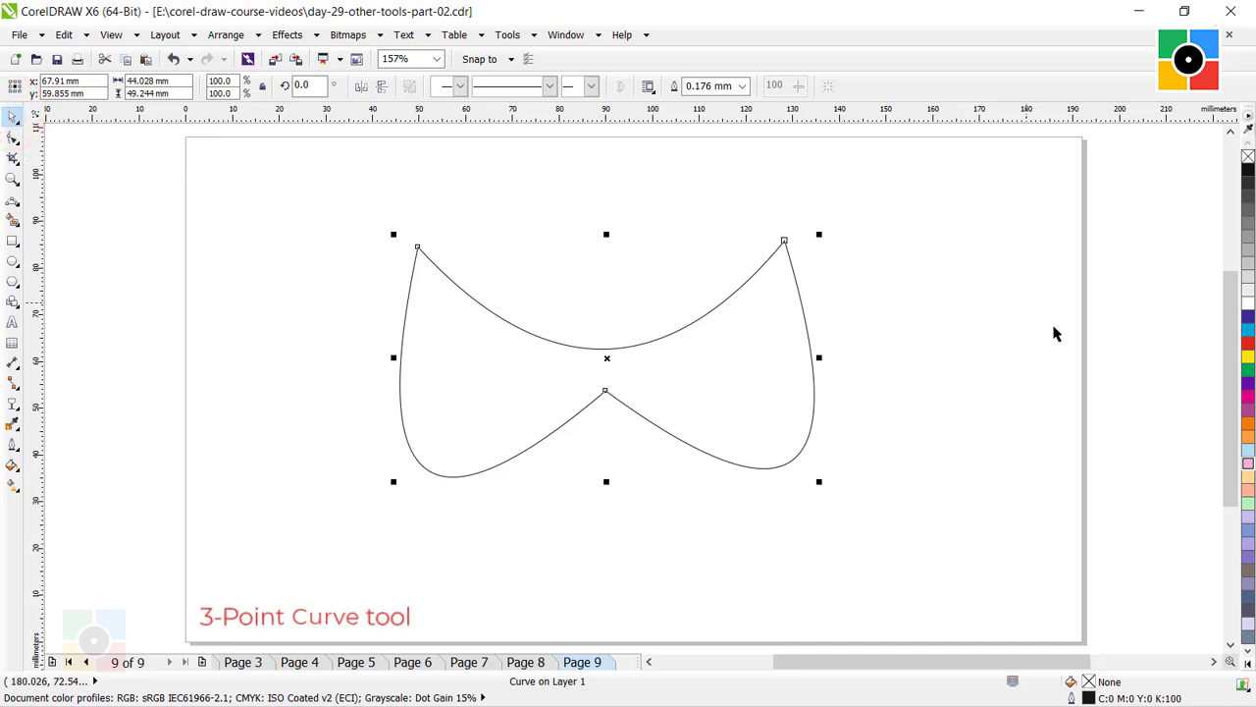
left_click(1247, 463)
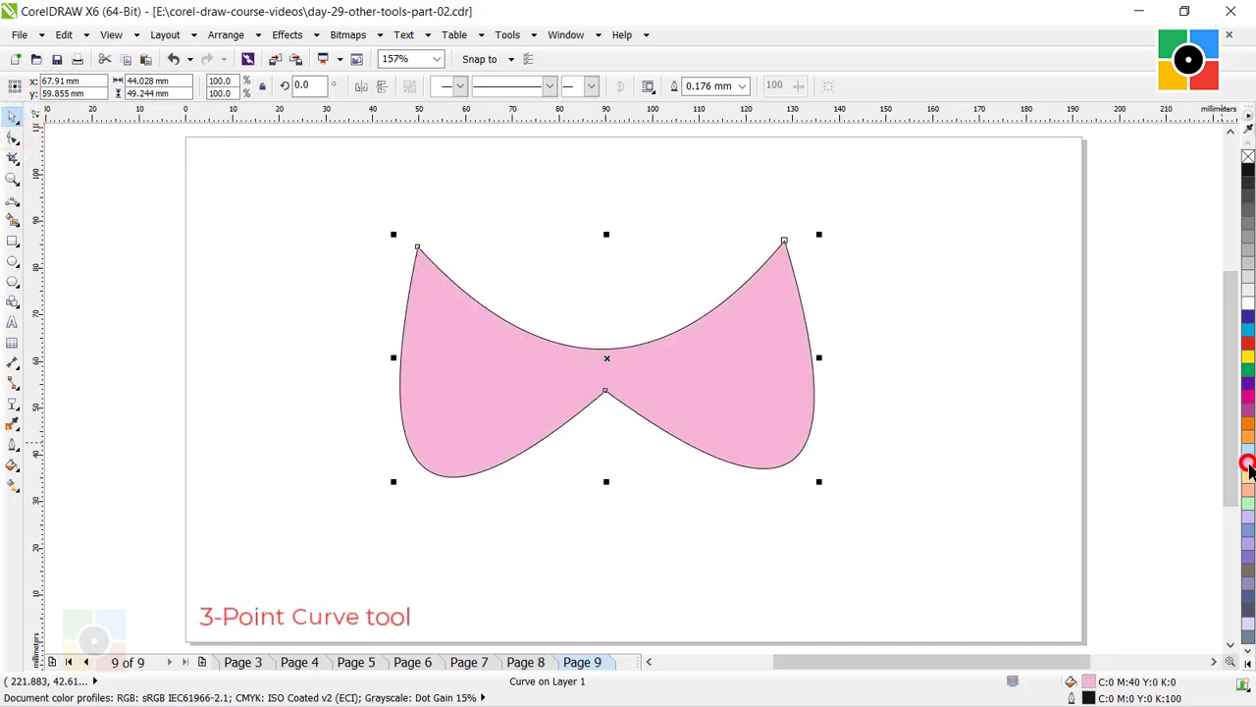
left_click(930, 324)
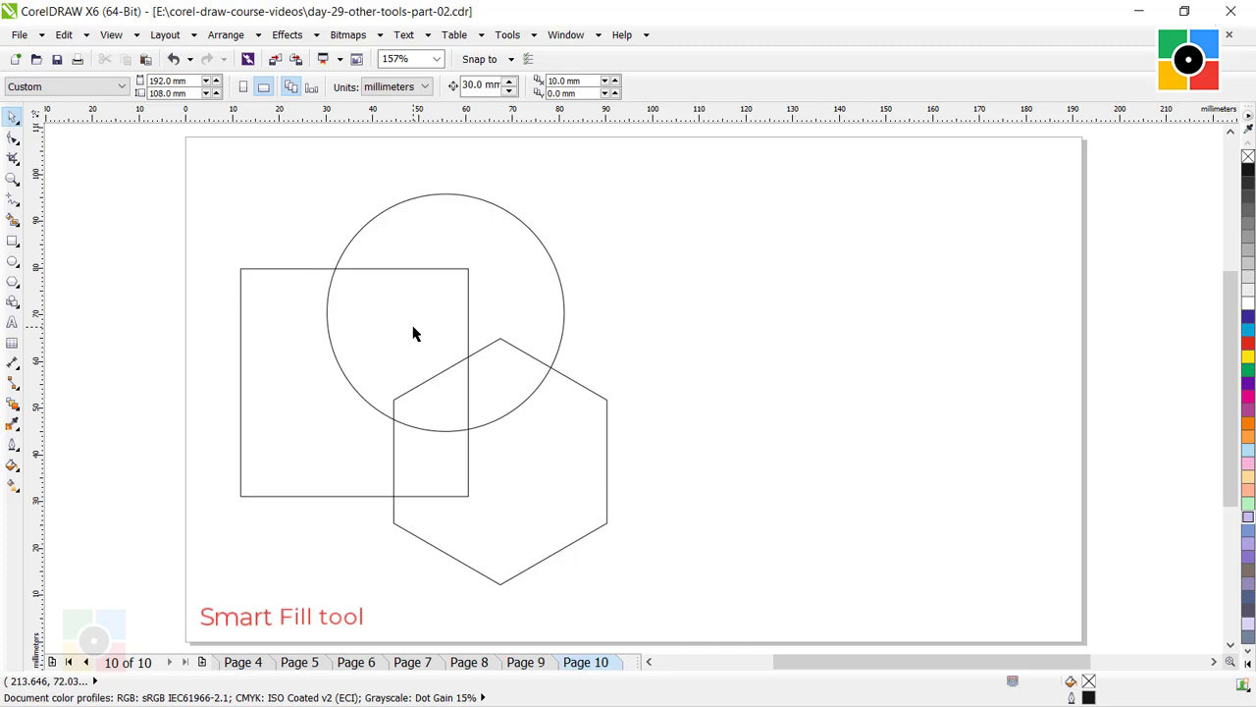
left_click(286, 351)
left_click(412, 463)
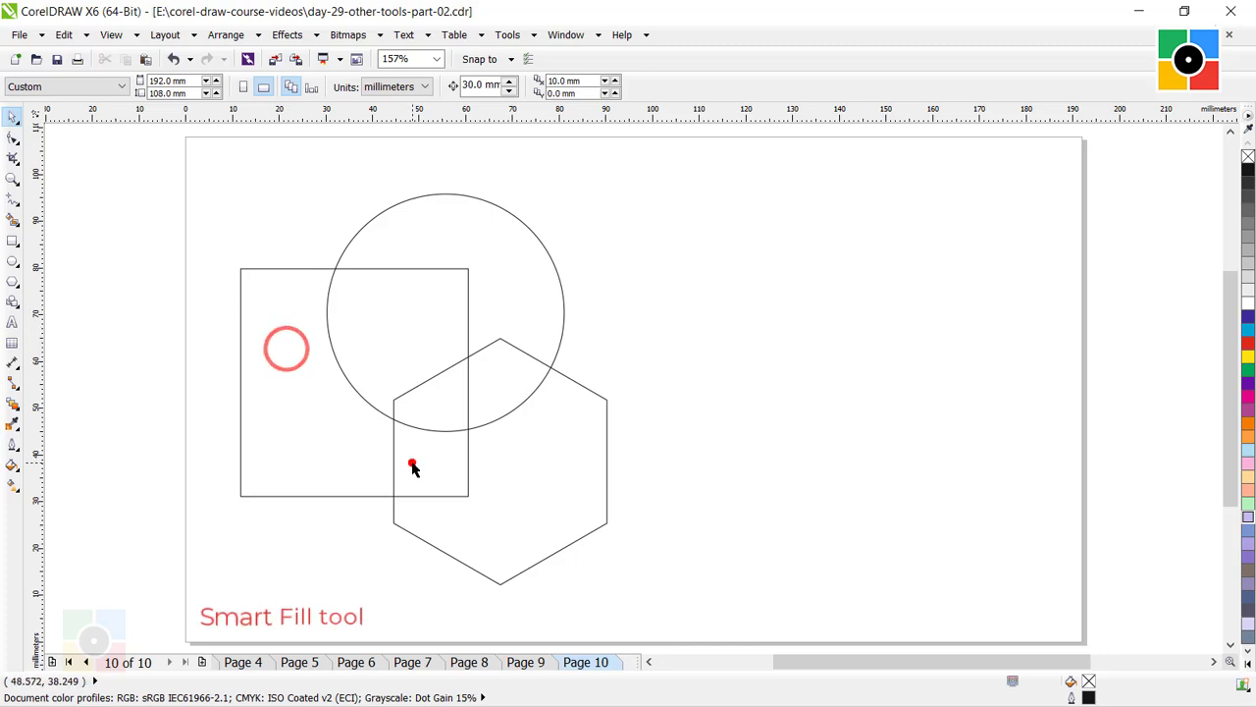
left_click(382, 305)
left_click(479, 234)
left_click(555, 466)
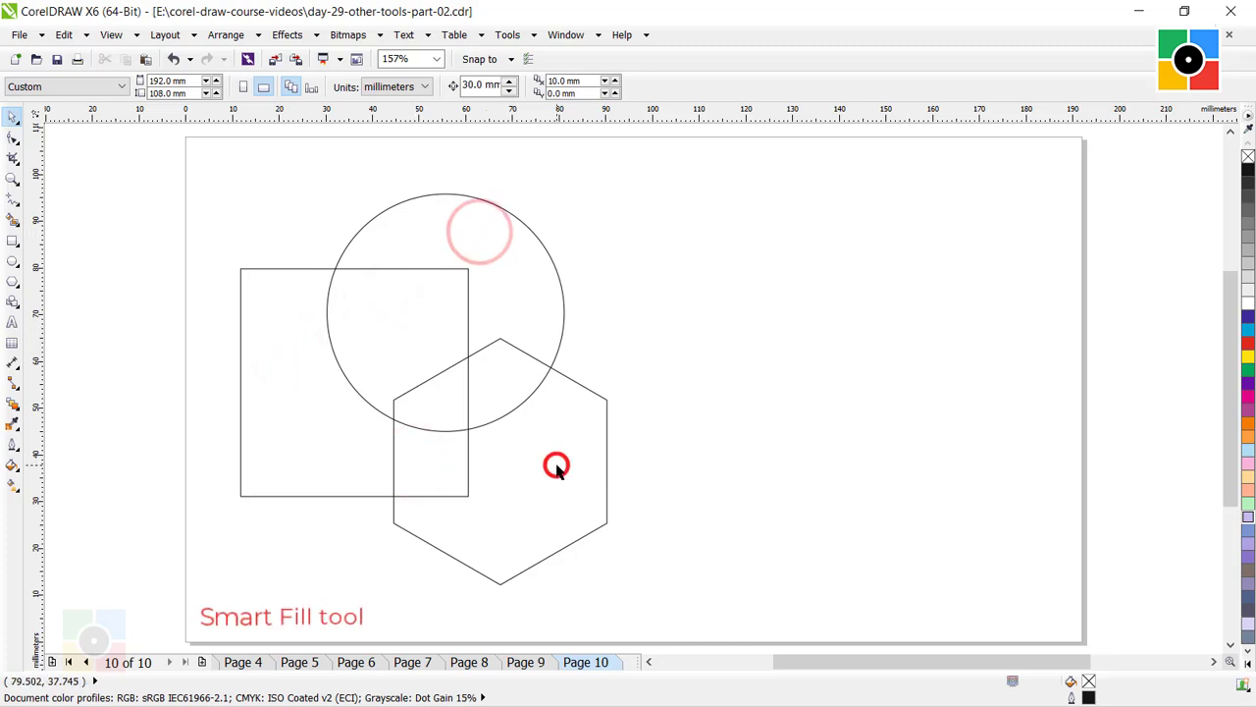
key("ctrl+z")
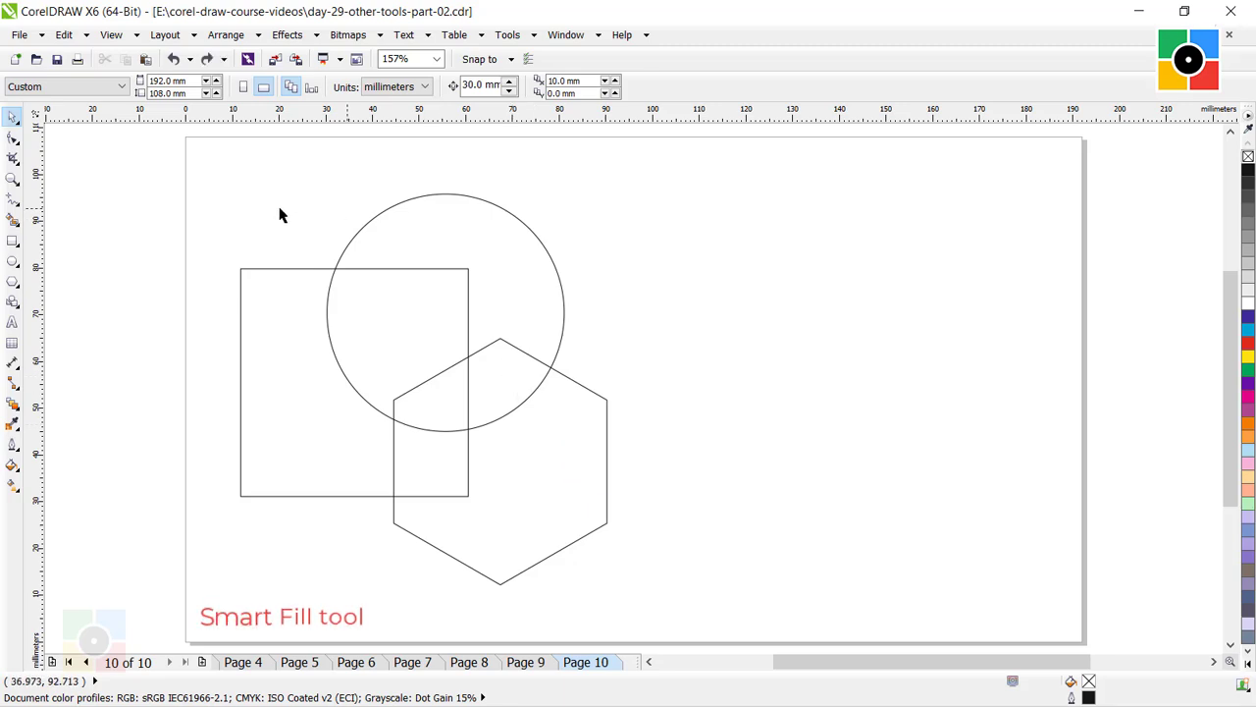
Smart-fill the overlap of the square and circle outside the hexagon with grey, C:0 M:0 Y:0 K:30, and deselect it.
left_click(12, 222)
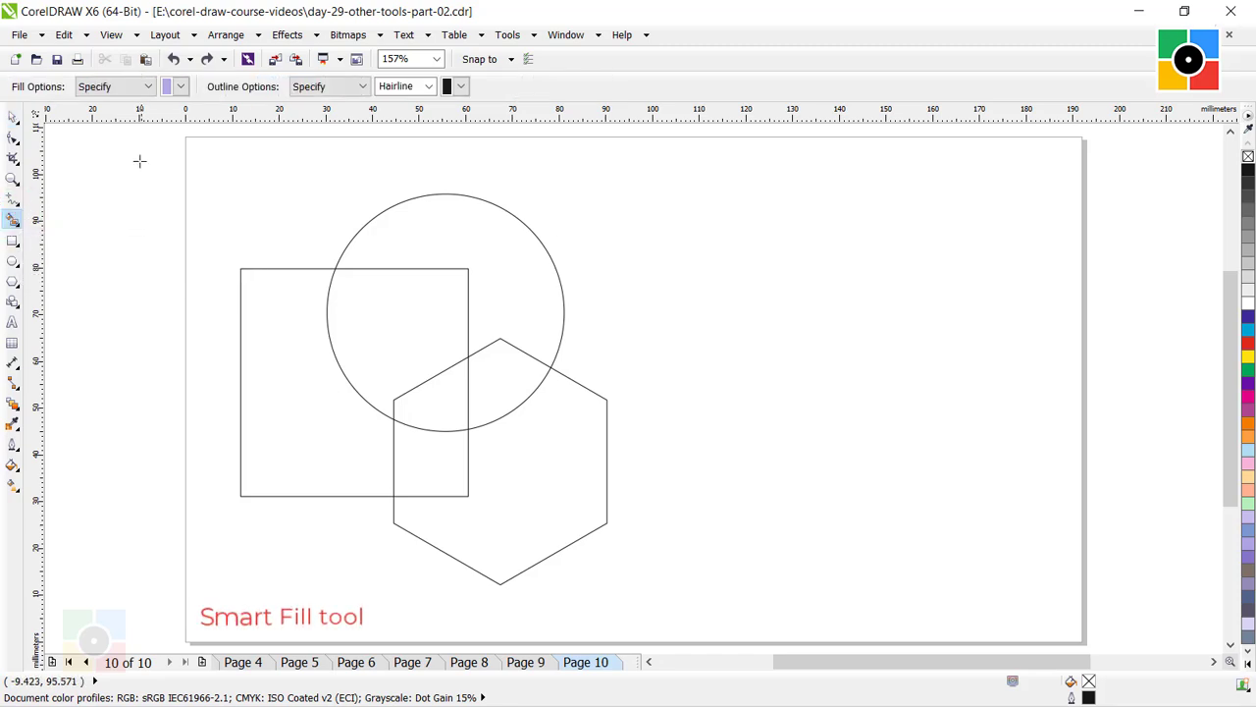
left_click(182, 88)
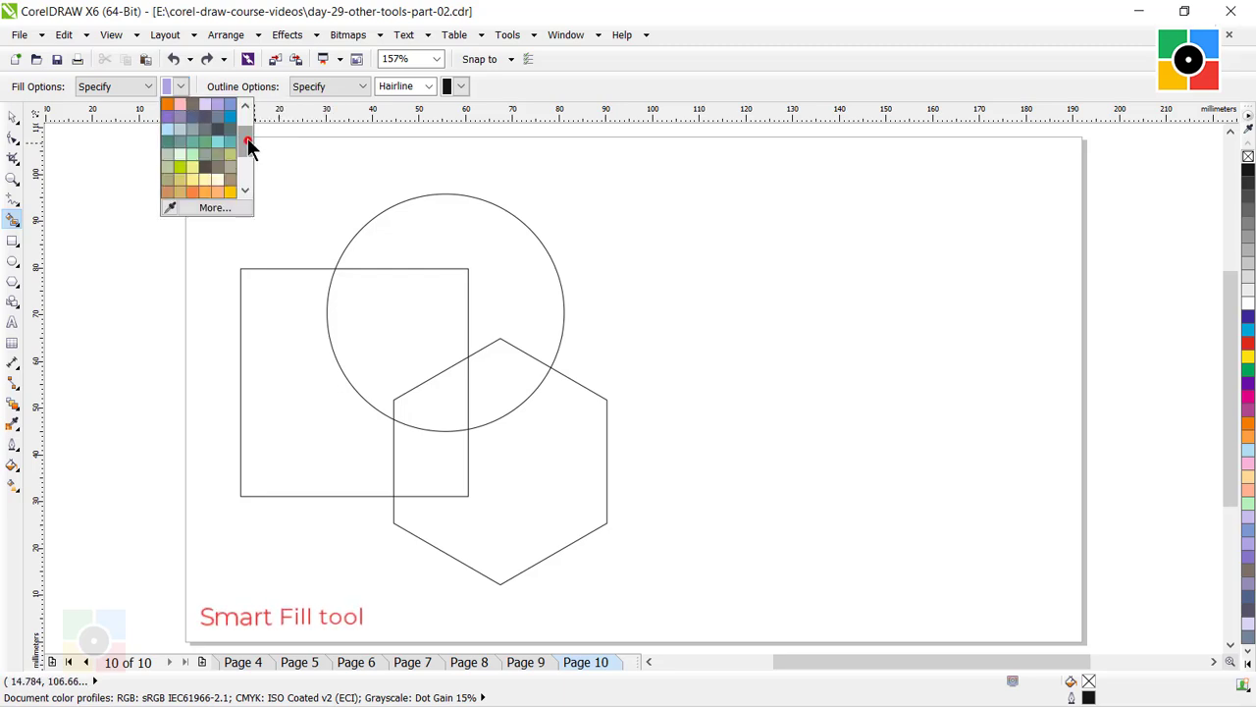
left_click_drag(248, 145, 245, 132)
left_click(184, 116)
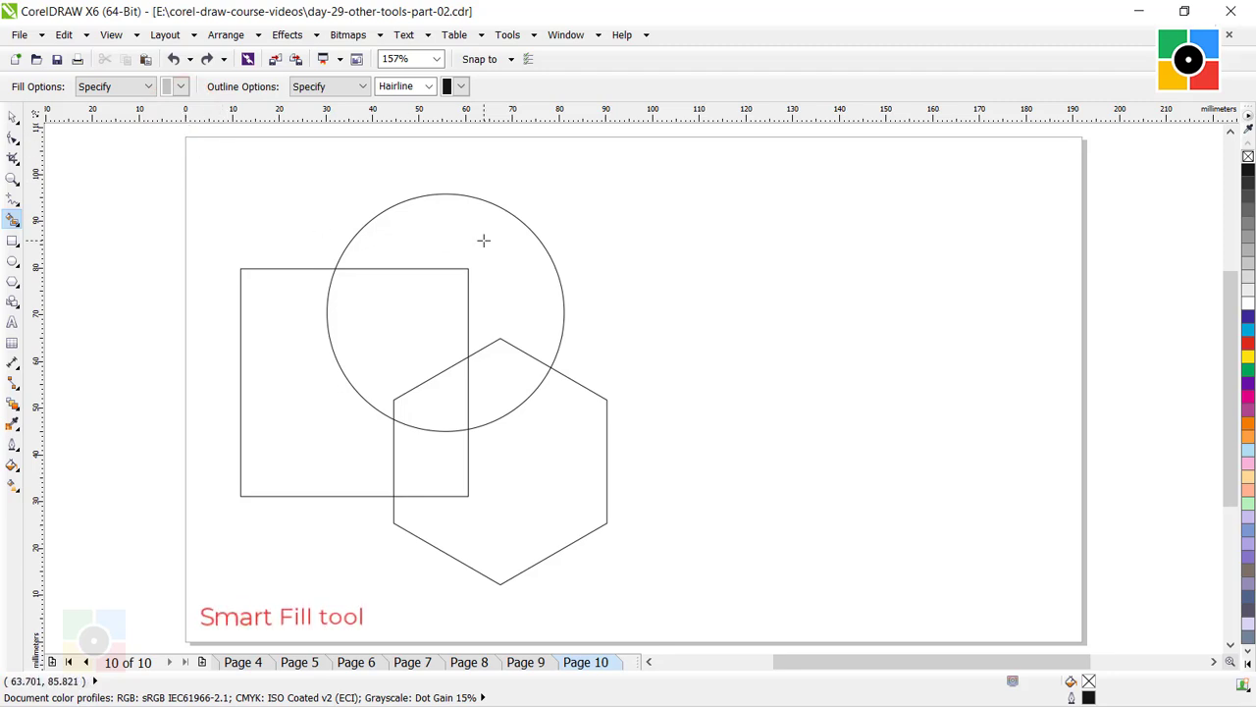
left_click(396, 309)
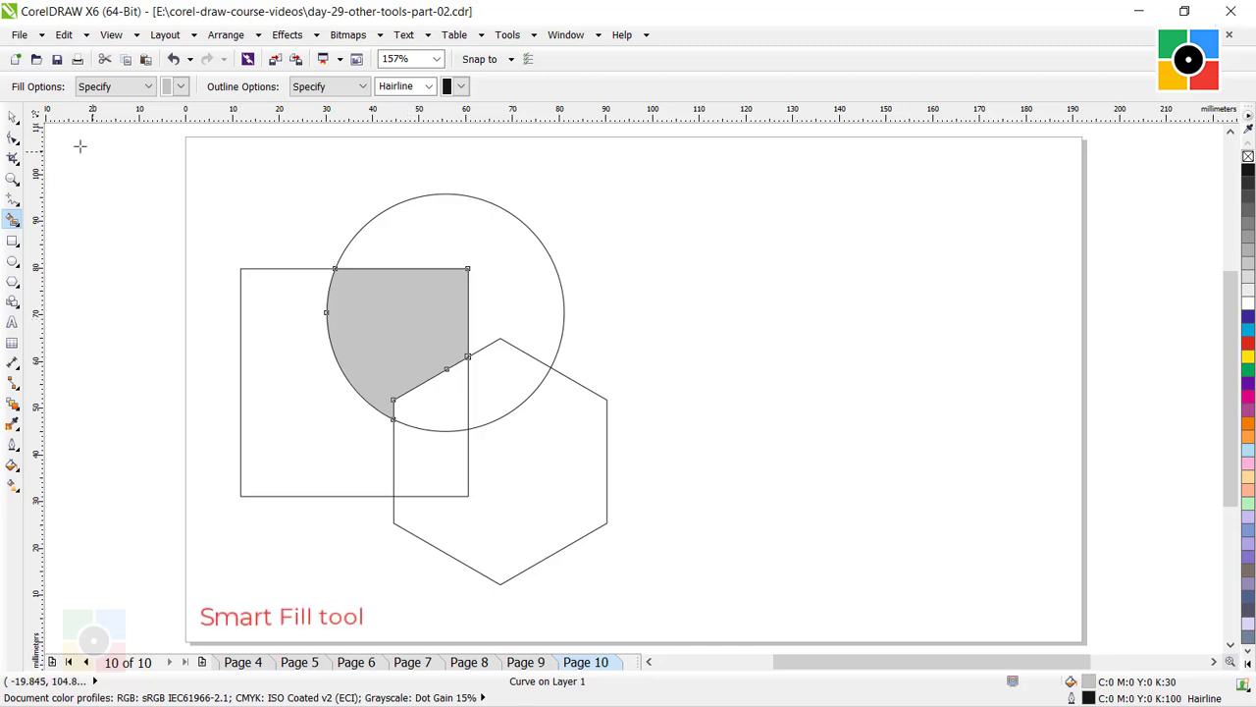
left_click(12, 117)
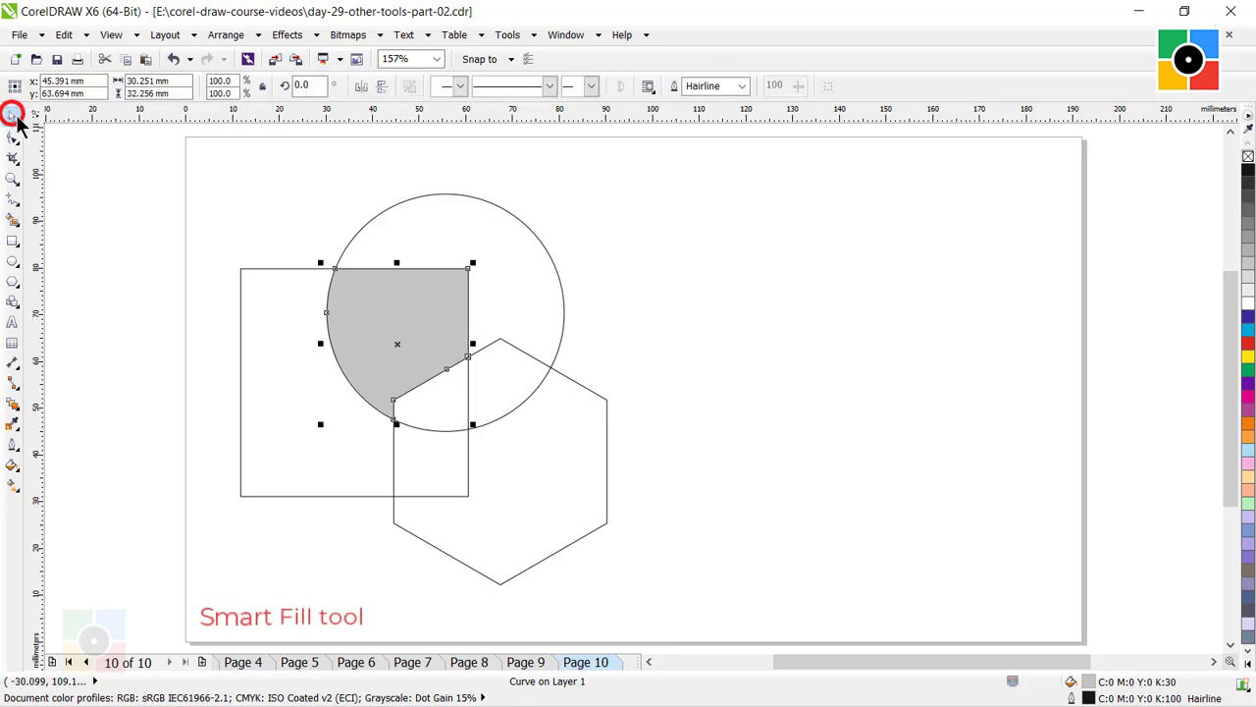
left_click(678, 279)
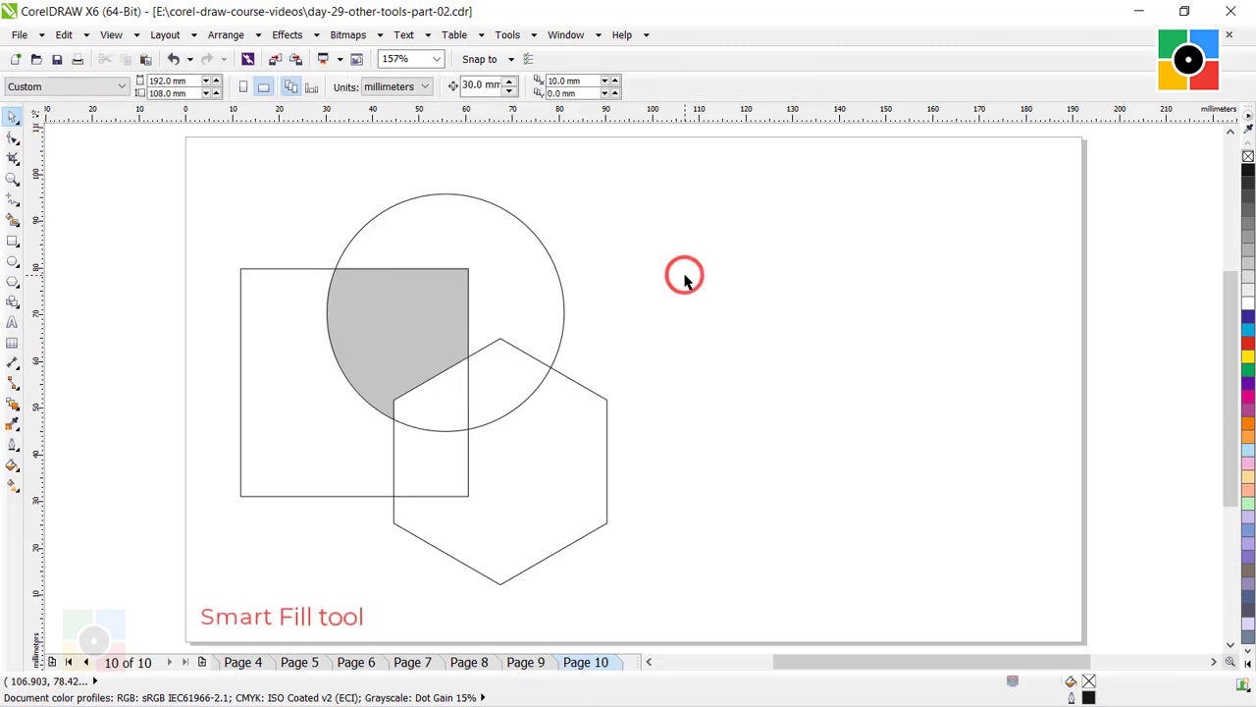
Recolor the grey square-circle overlap light blue, C:40 M:0 Y:0 K:0, and deselect it.
left_click(428, 300)
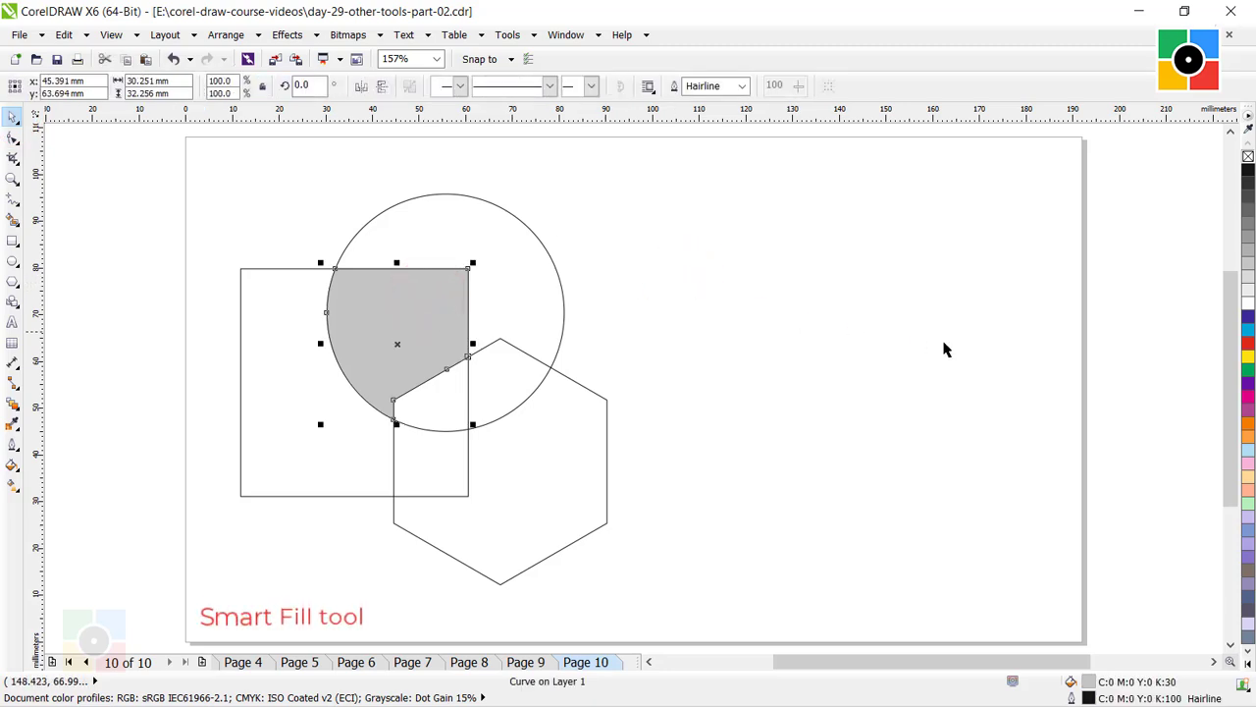
left_click(1249, 448)
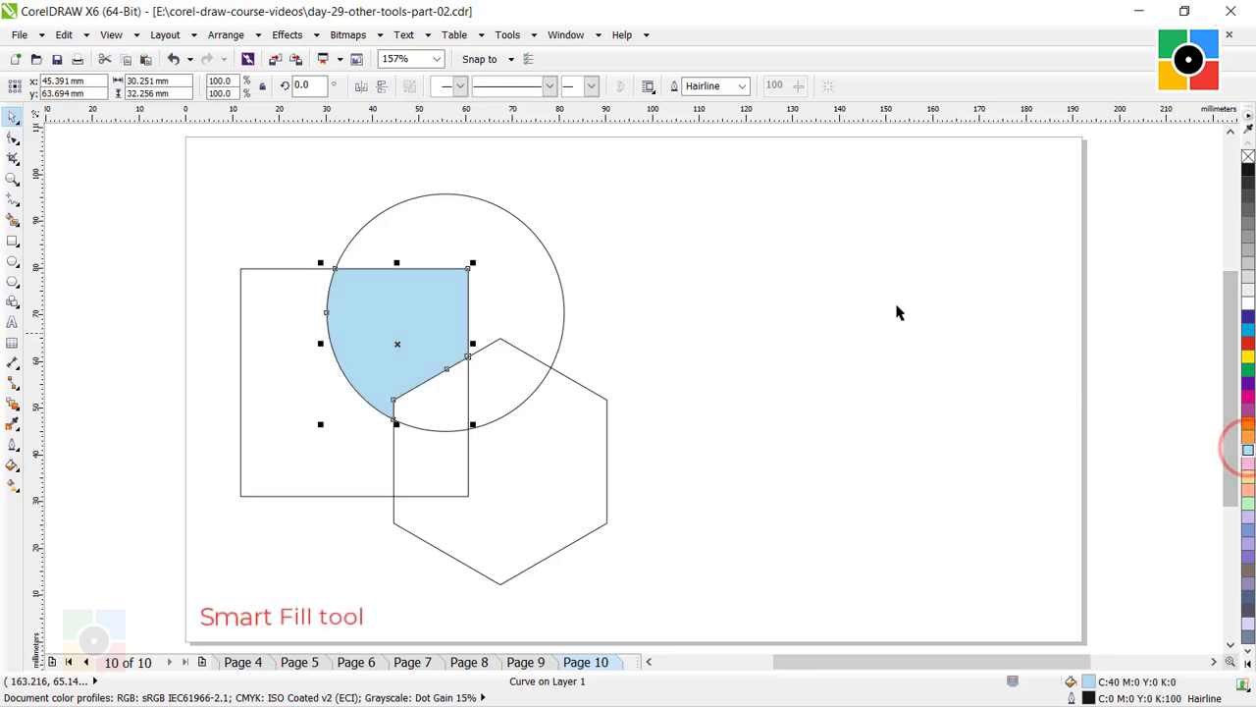
left_click(783, 245)
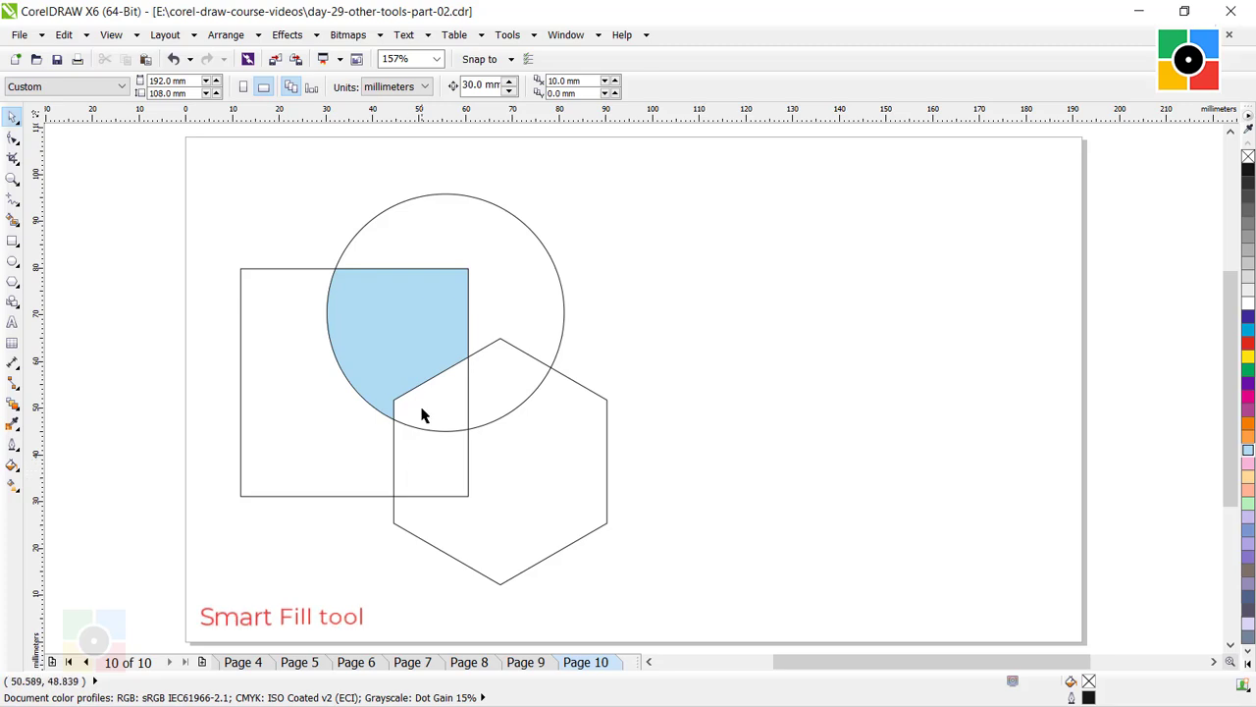
Smart-fill the six remaining regions of the overlapping circle, square and hexagon with grey, C:0 M:0 Y:0 K:30.
left_click(12, 221)
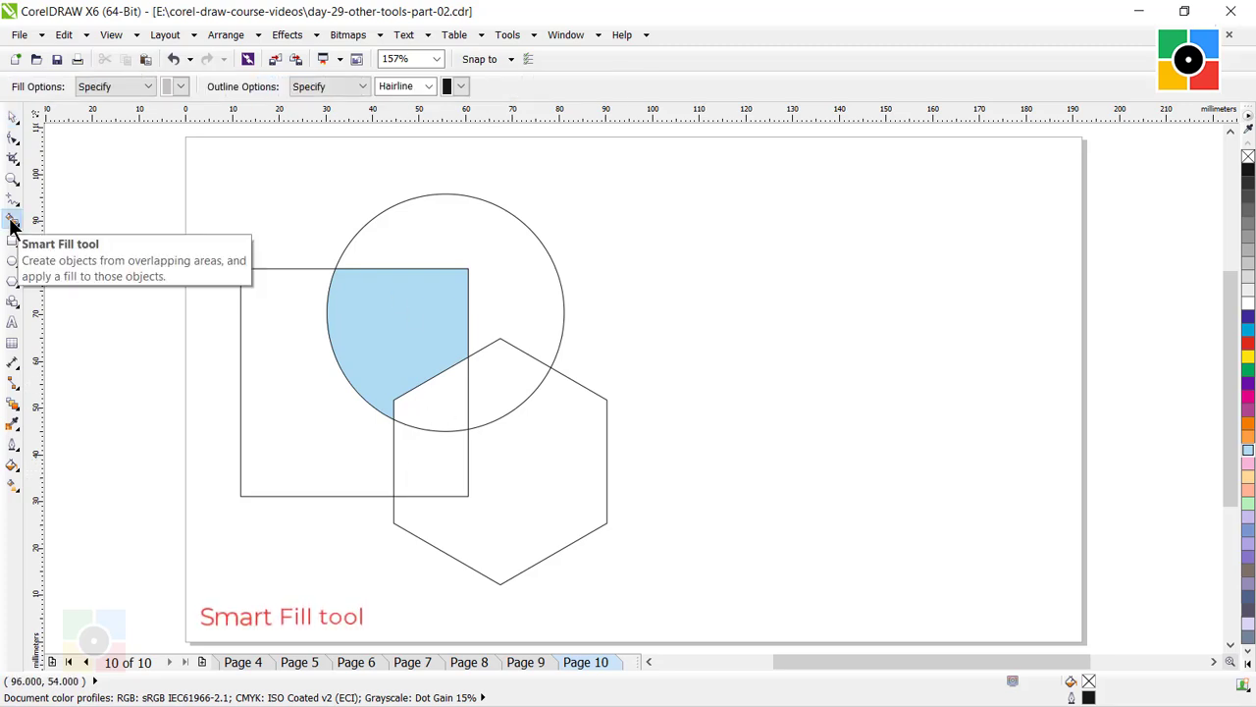
left_click(448, 222)
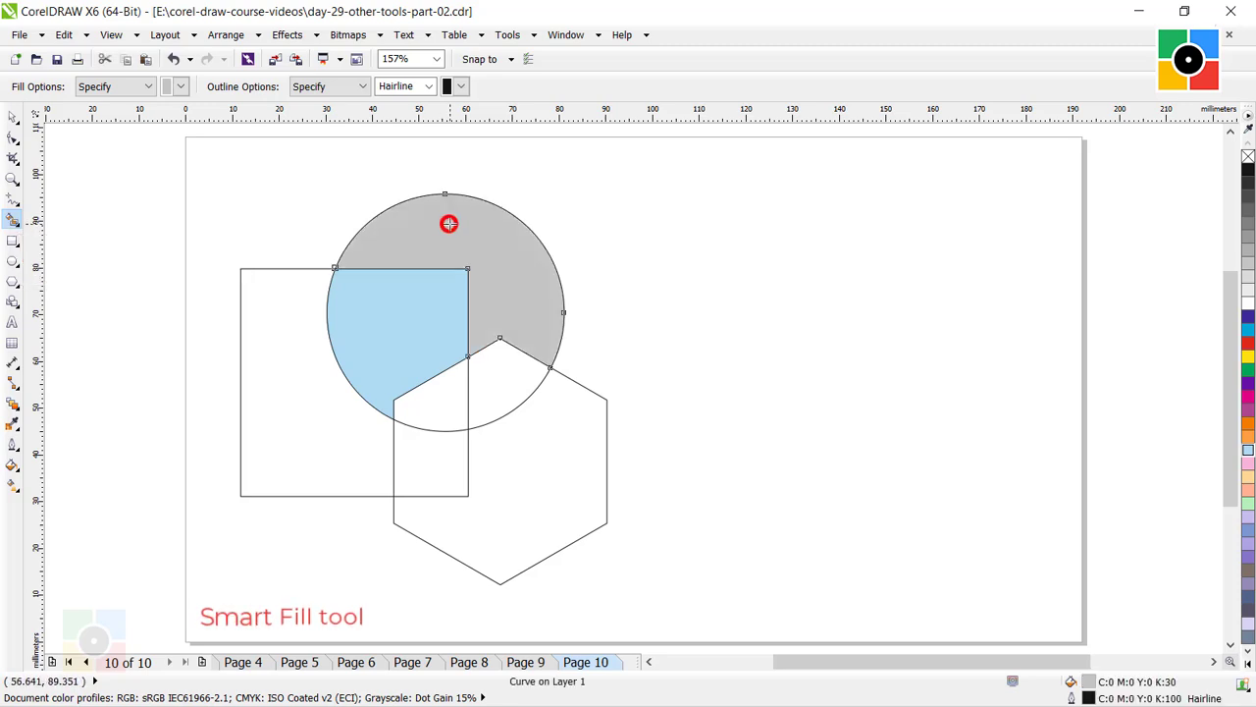
left_click(292, 357)
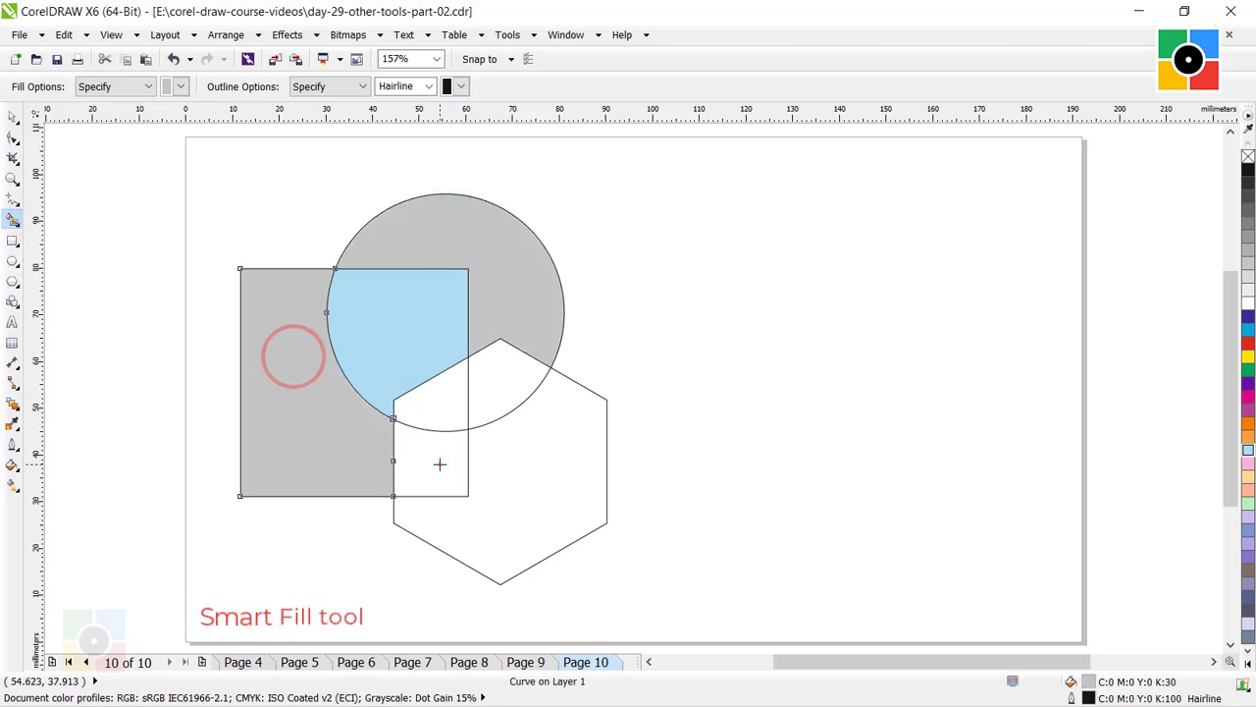
left_click(439, 464)
left_click(437, 414)
left_click(504, 384)
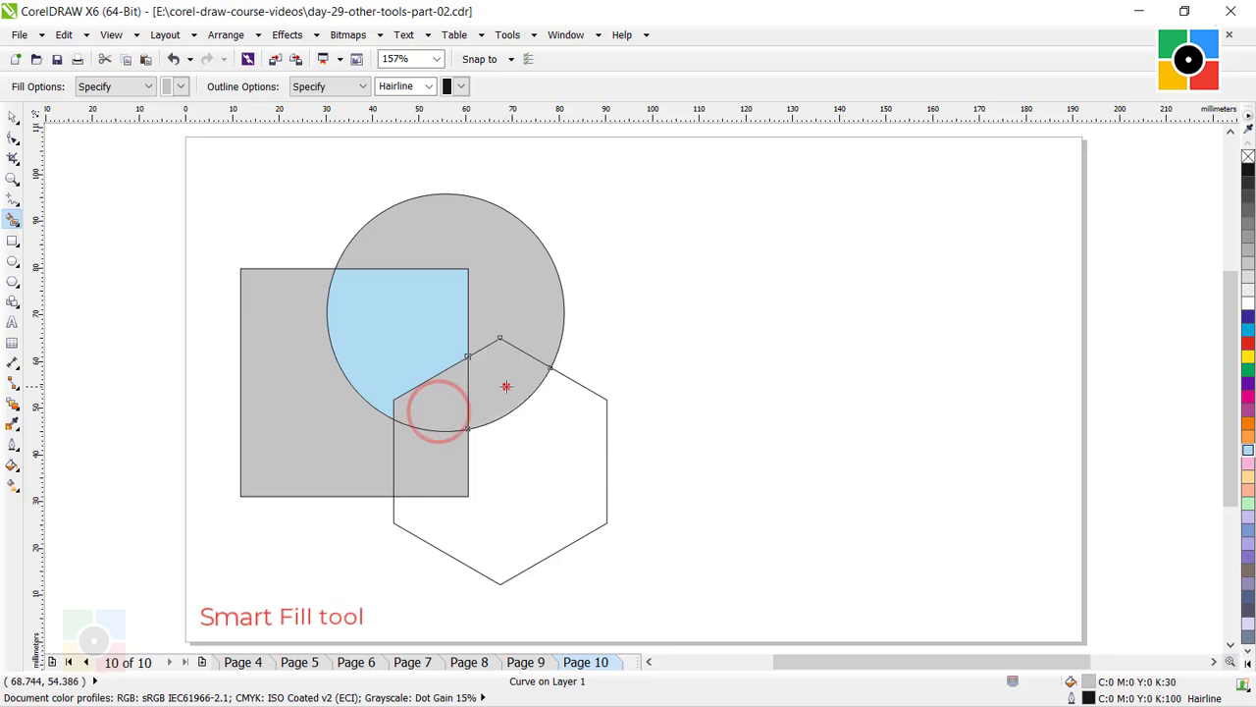
left_click(540, 460)
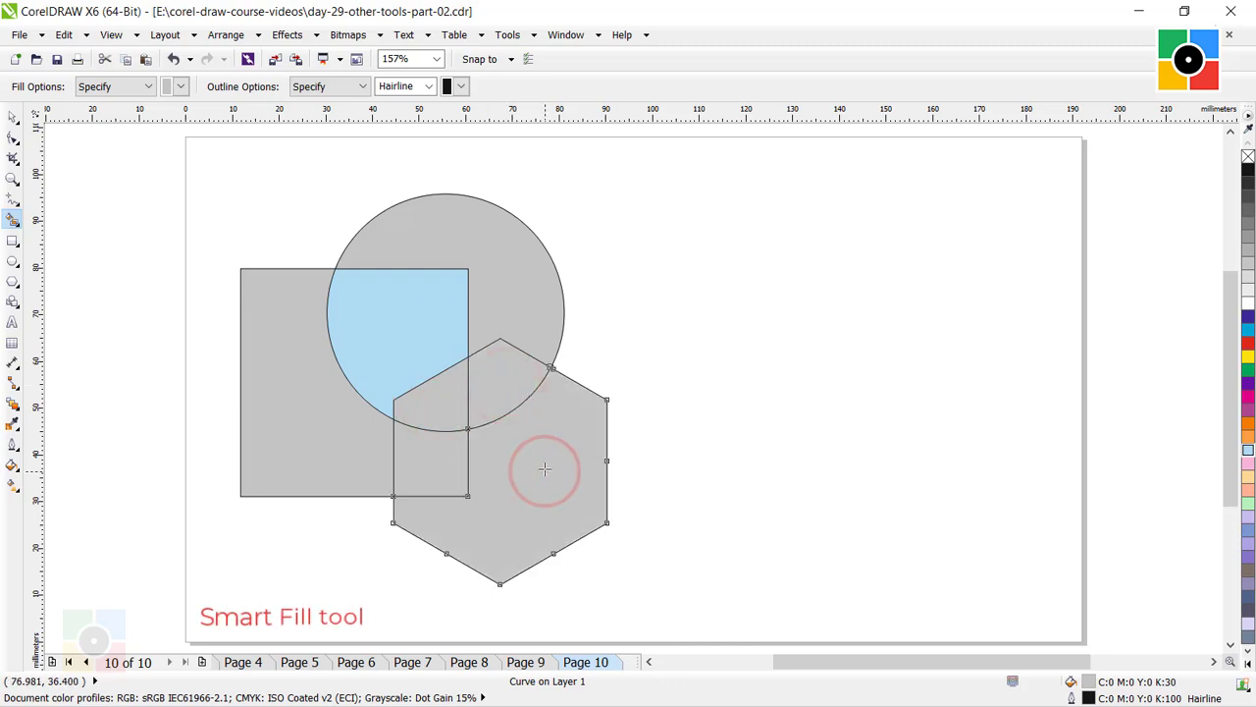
Recolor the outer hexagon region pink, C:0 M:40 Y:0 K:0, the outer square region light orange, and the square-hexagon overlap below the circle light green.
left_click(12, 116)
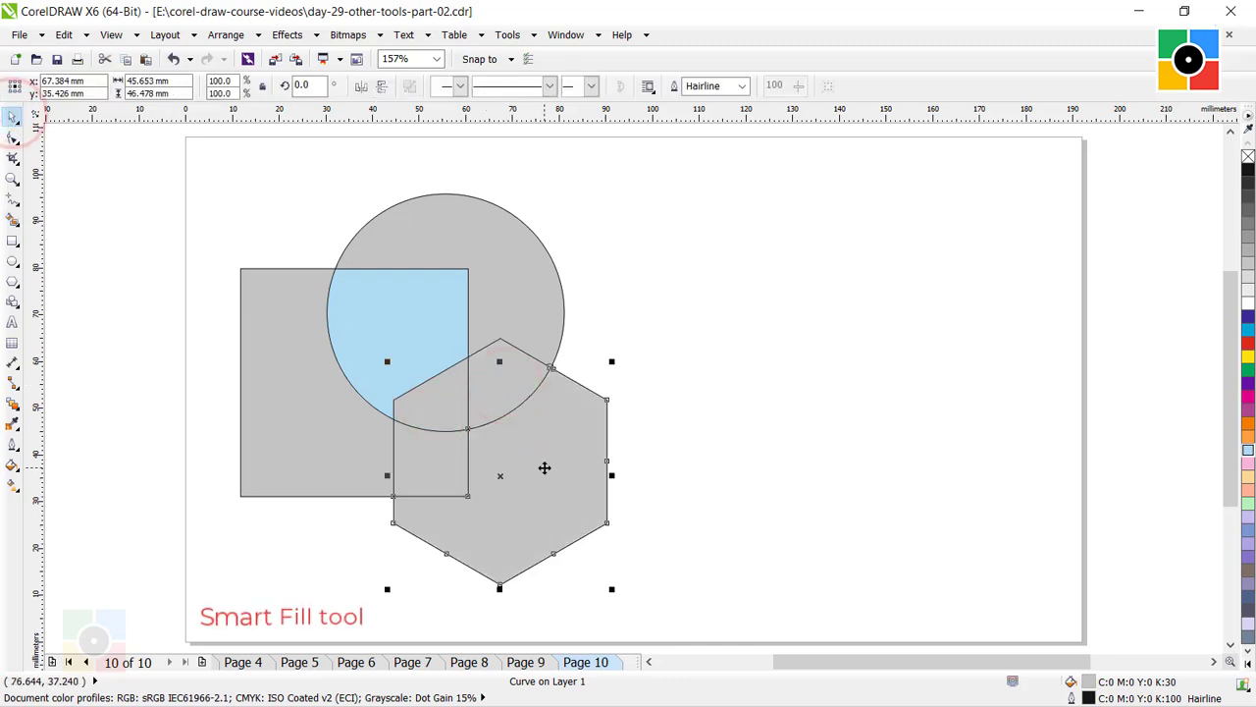
left_click(1248, 462)
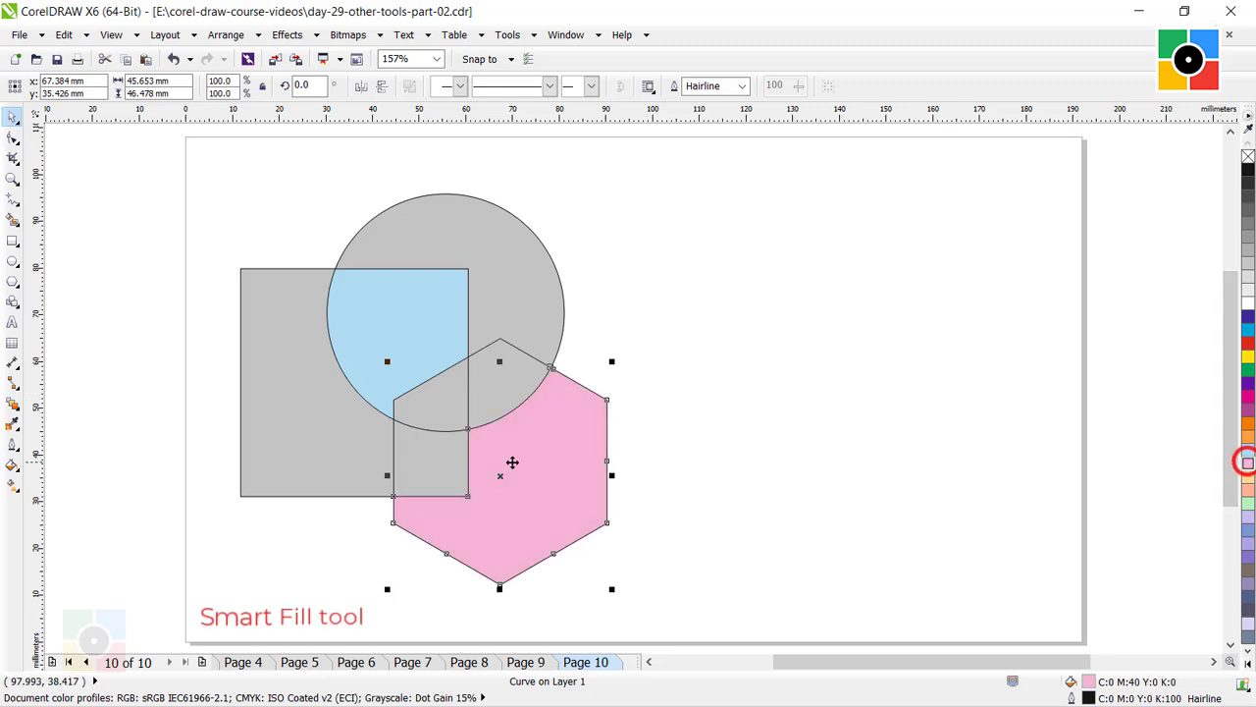
left_click(345, 458)
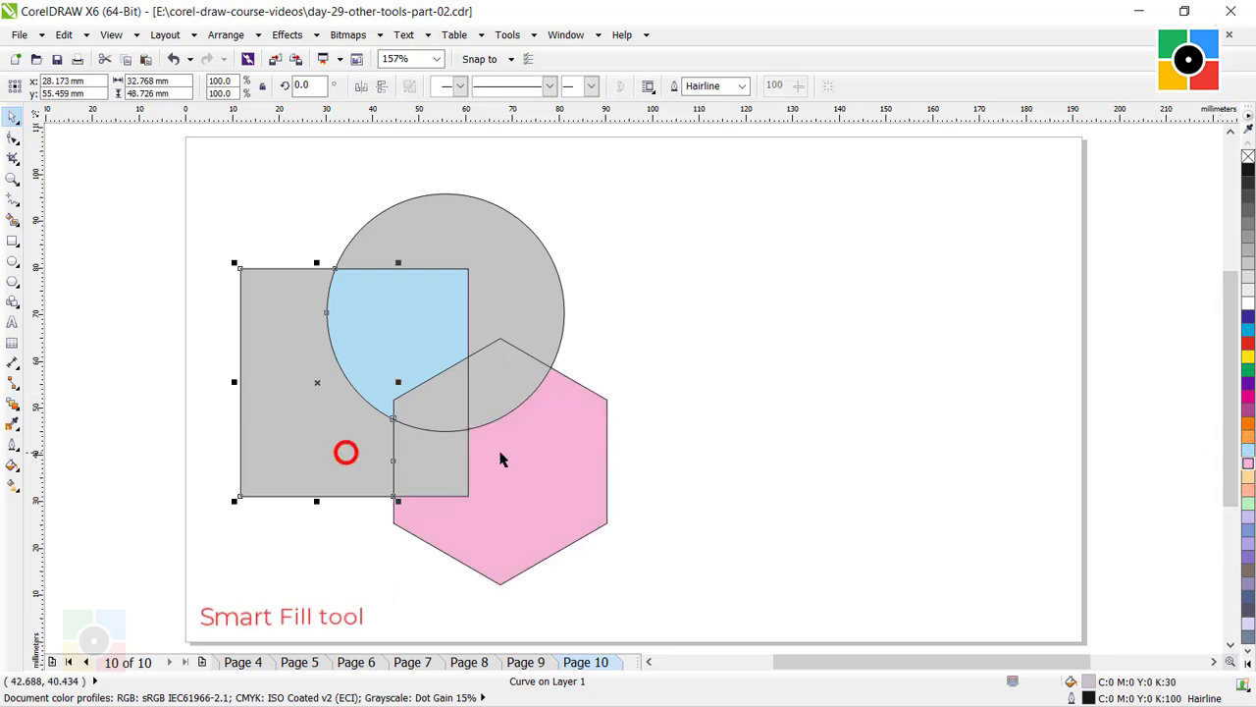
left_click(1248, 475)
left_click(432, 458)
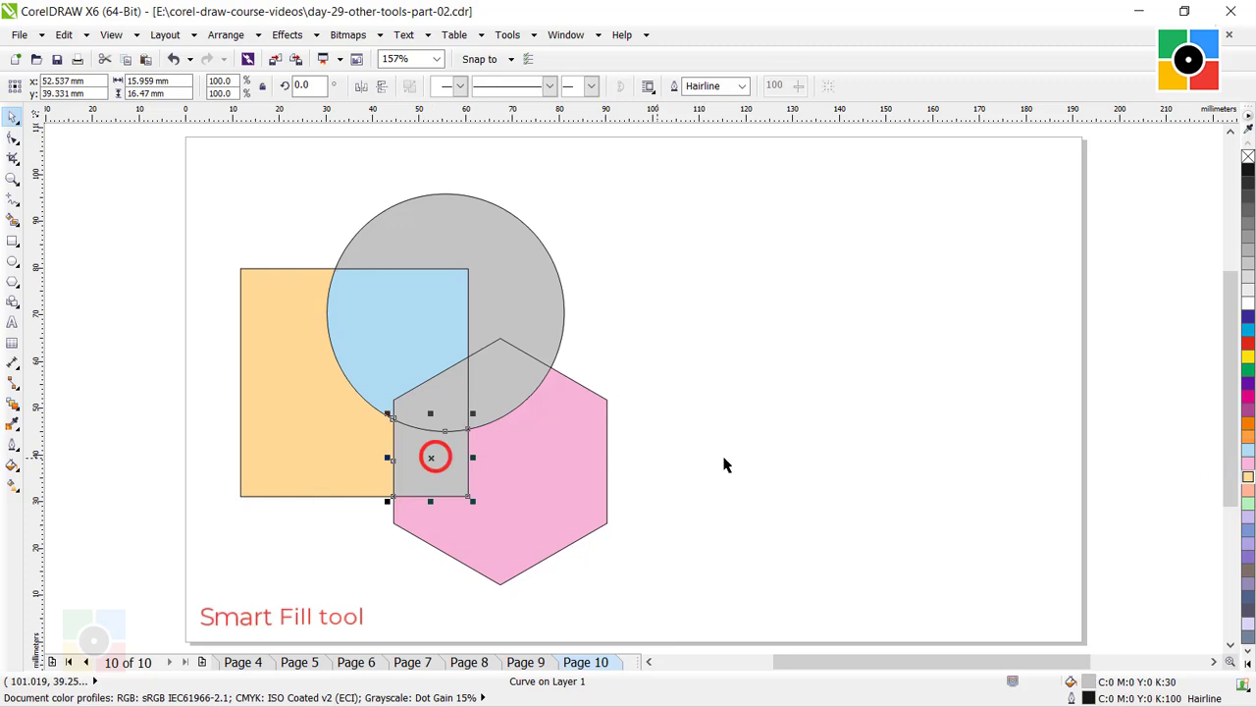
left_click(1248, 502)
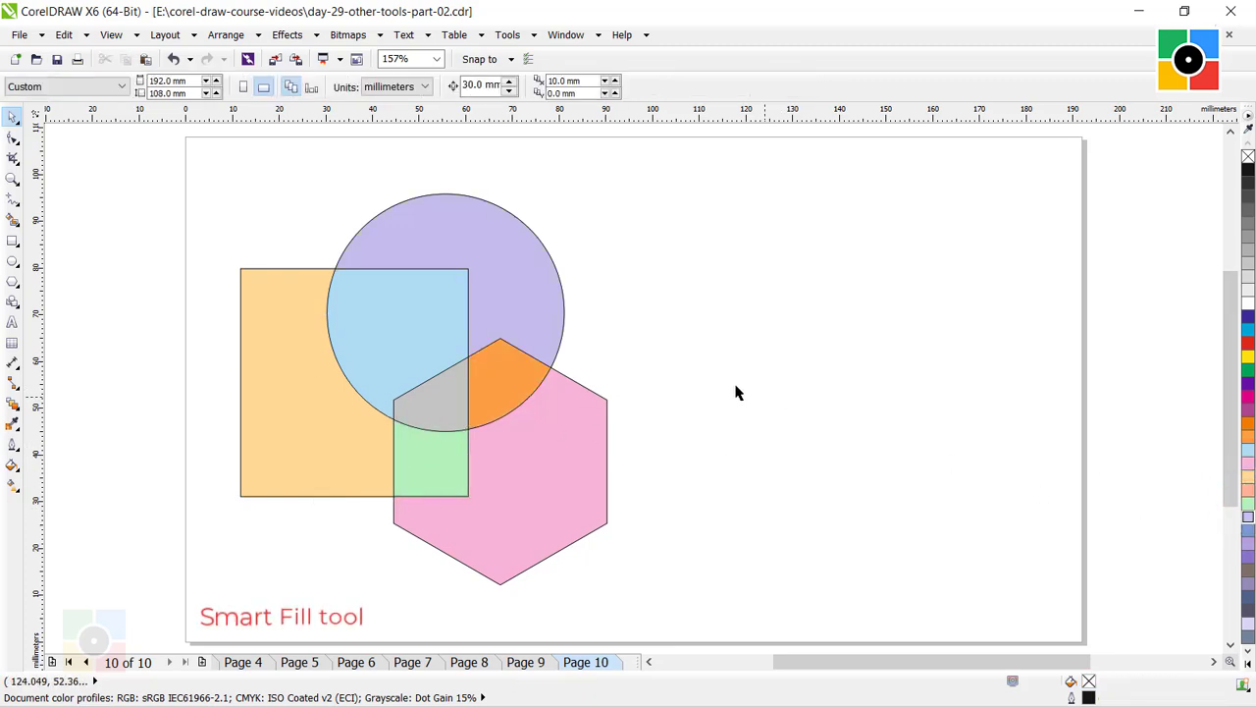
Move the lavender circle region and the orange circle-hexagon overlap 90 mm to the right of their outlines.
left_click(523, 271)
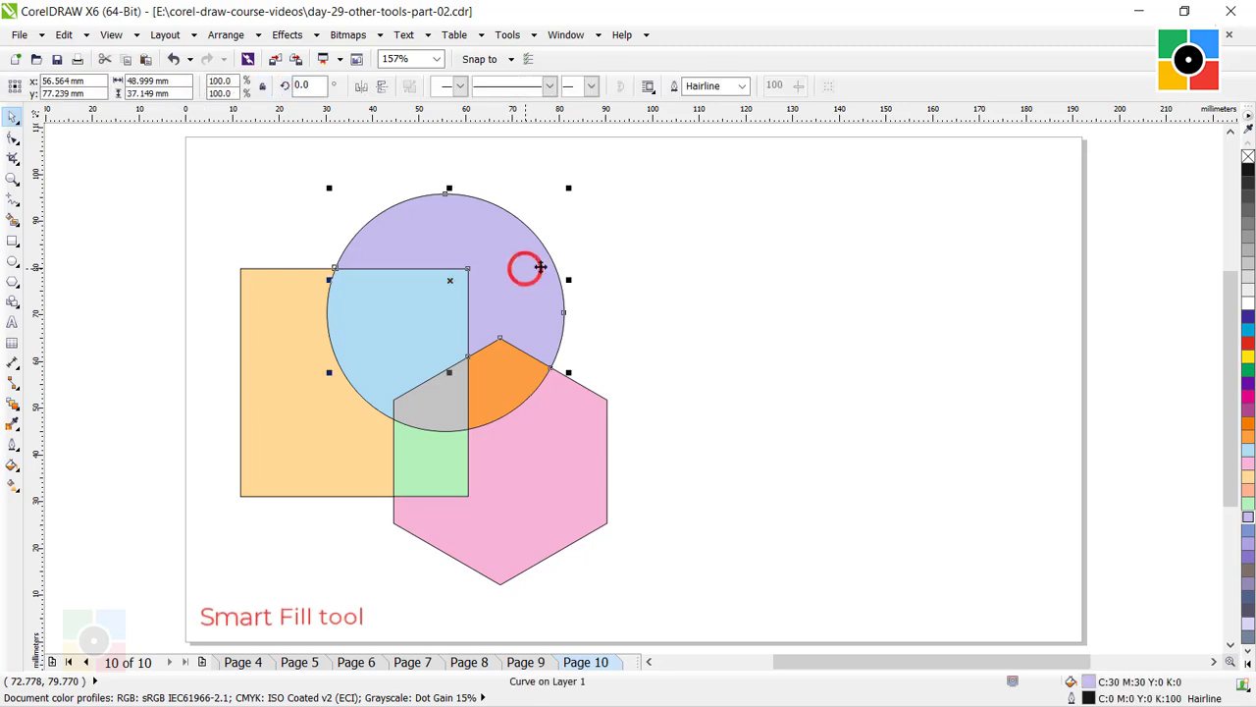
left_click(680, 267)
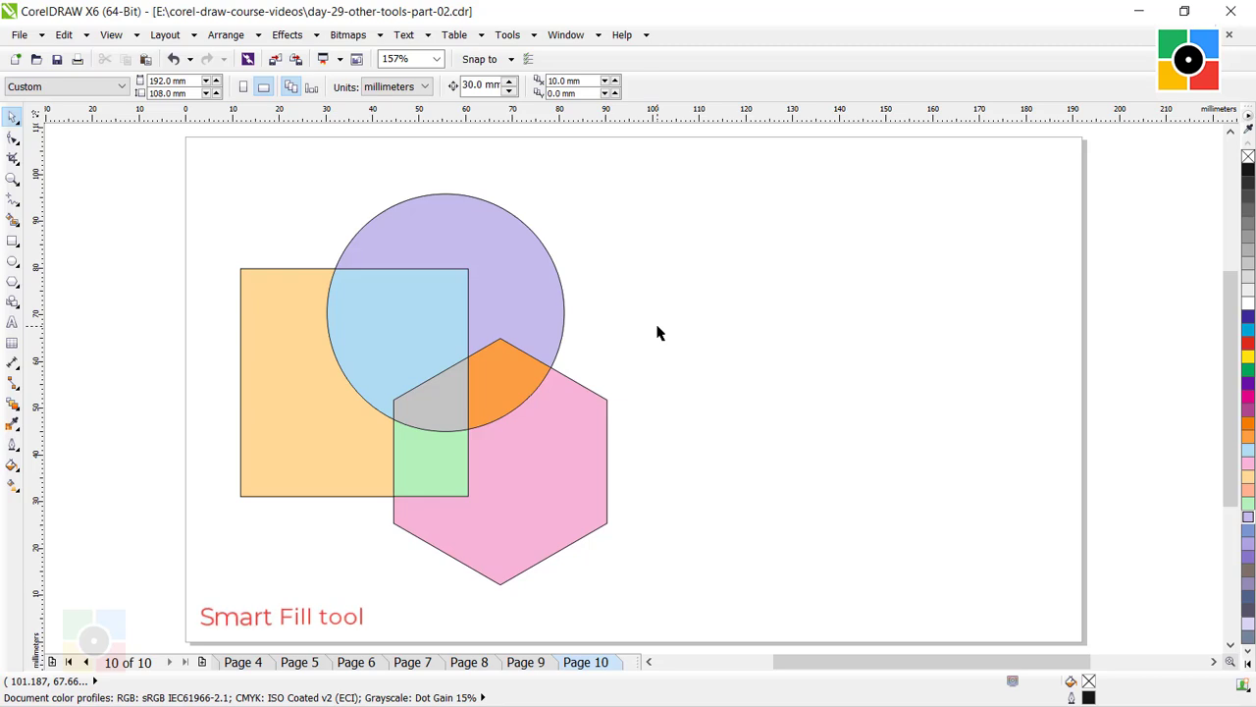
left_click(517, 282)
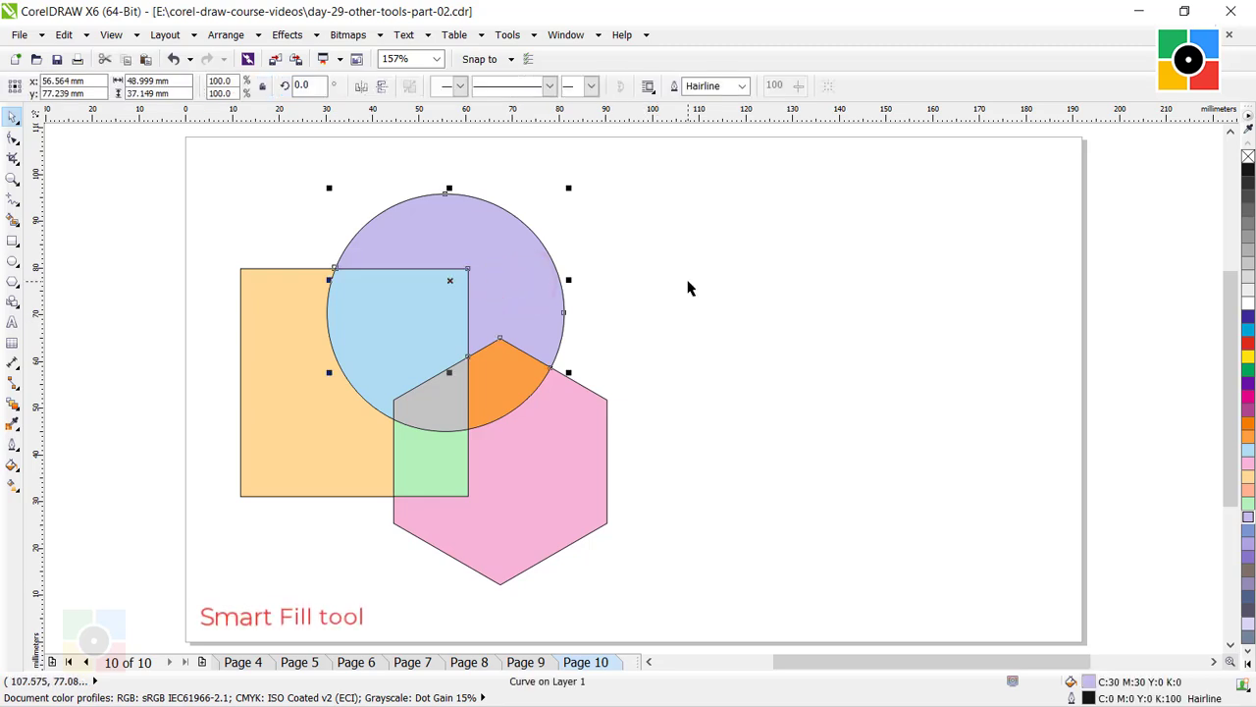
key("Right")
key("Right")
key("Right")
key("Right")
key("Right")
key("Right")
key("Right")
key("Right")
key("Right")
key("Right")
key("Right")
key("Right")
key("Right")
key("Right")
key("Right")
key("Right")
key("Right")
key("Right")
key("Right")
key("Right")
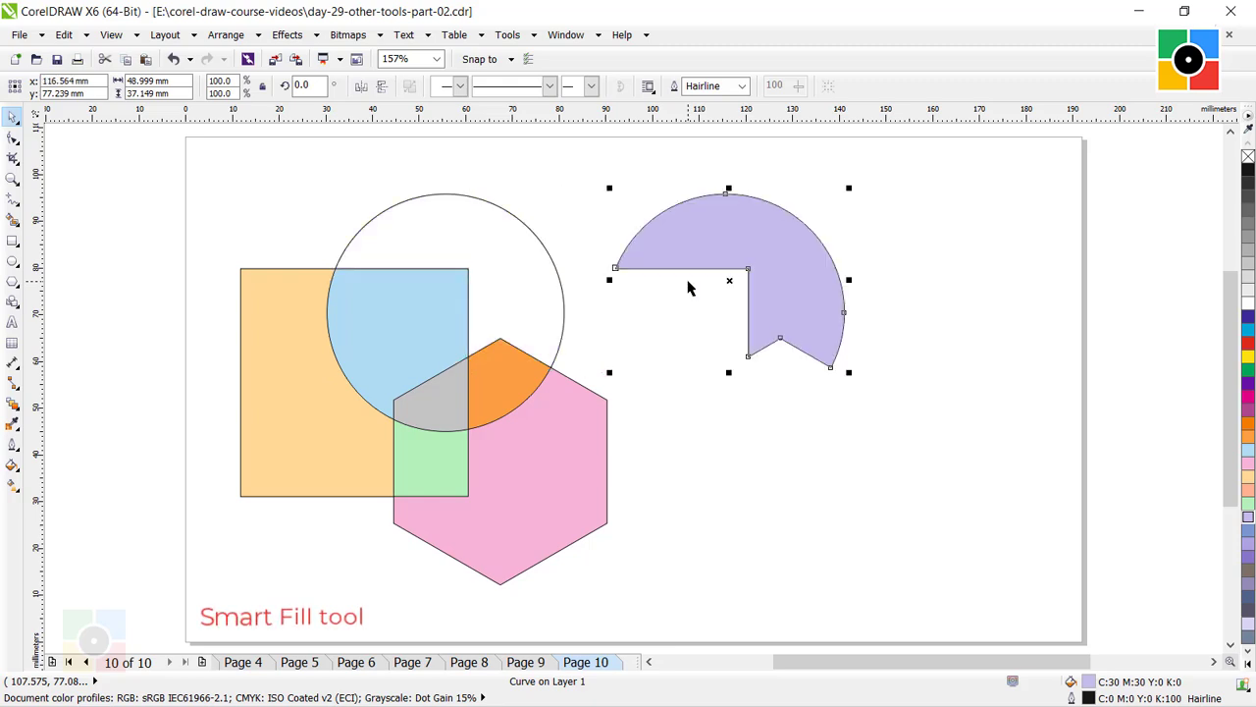
left_click(519, 374)
key("Right")
key("Right")
key("Right")
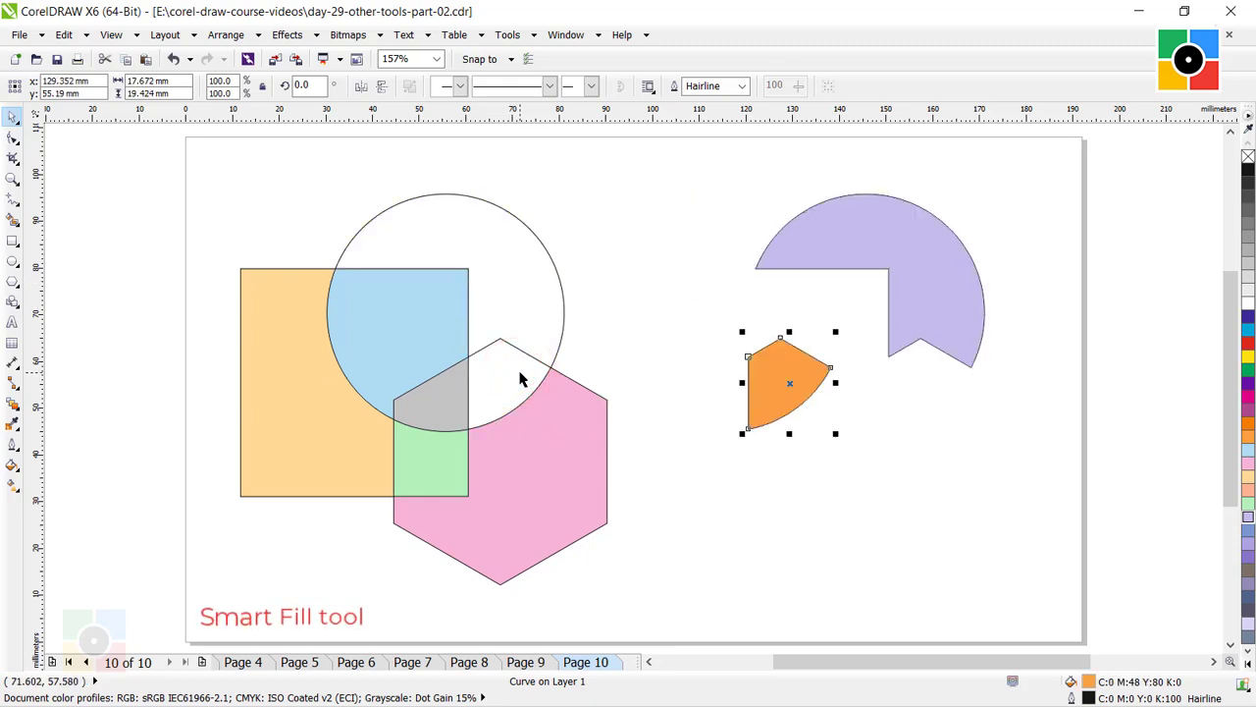
Move the pink outer hexagon region and the light green square-hexagon overlap 90 mm to the right.
left_click(522, 451)
key("Right")
key("Right")
key("Right")
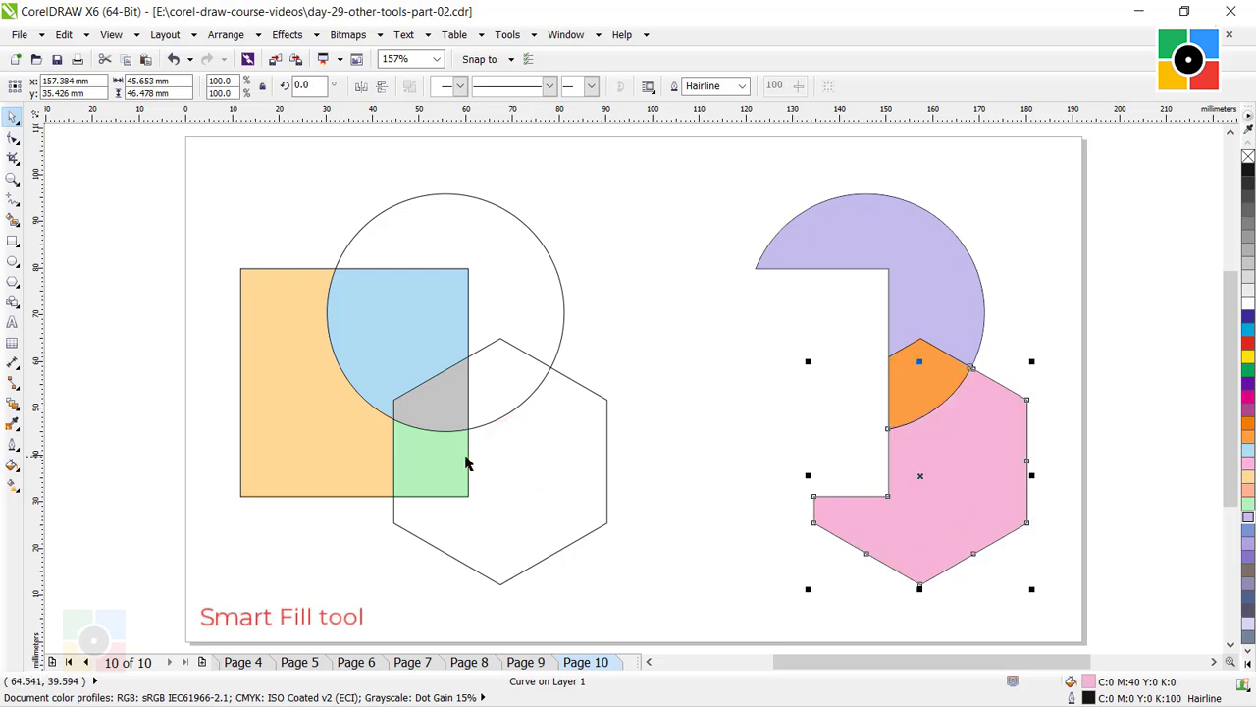
left_click(444, 463)
Move the grey central overlap and the light blue square-circle overlap 90 mm to the right.
key("Right")
key("Right")
key("Right")
left_click(442, 412)
key("Right")
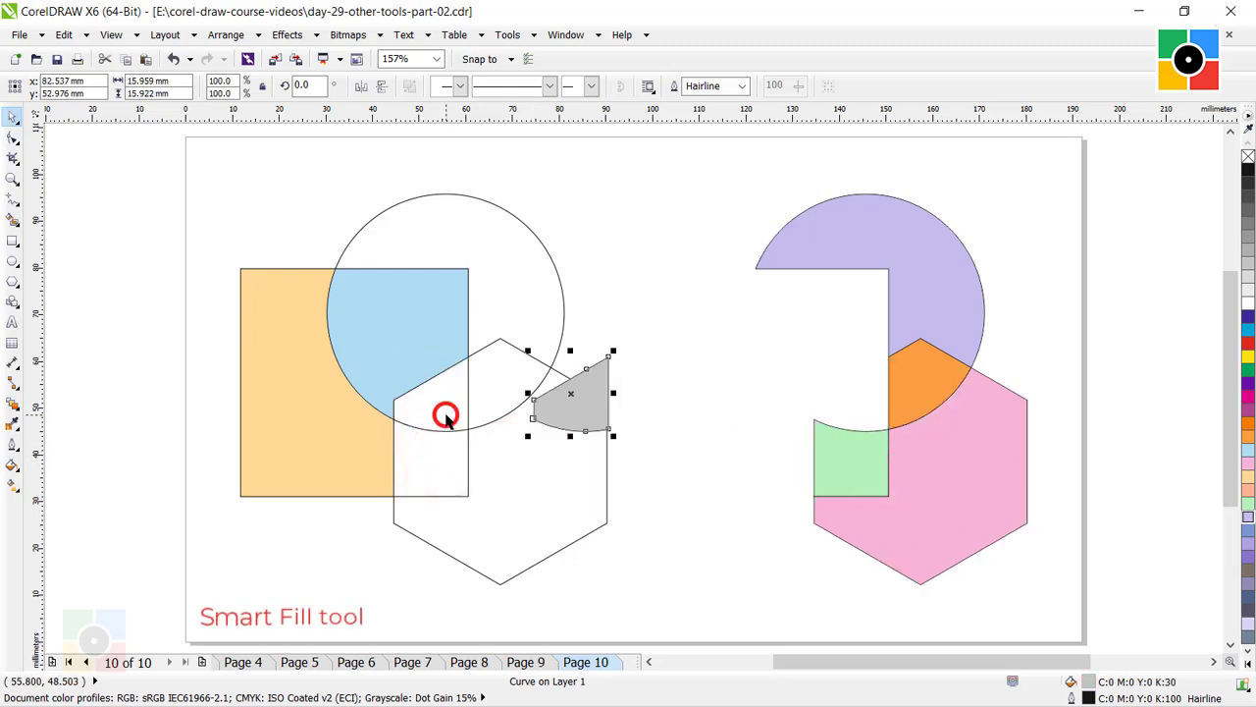
key("Right")
key("Right")
left_click(399, 339)
Move the light orange outer square region 90 mm to the right, and marquee the original outlines and the colored regions in turn.
key("Right")
key("Right")
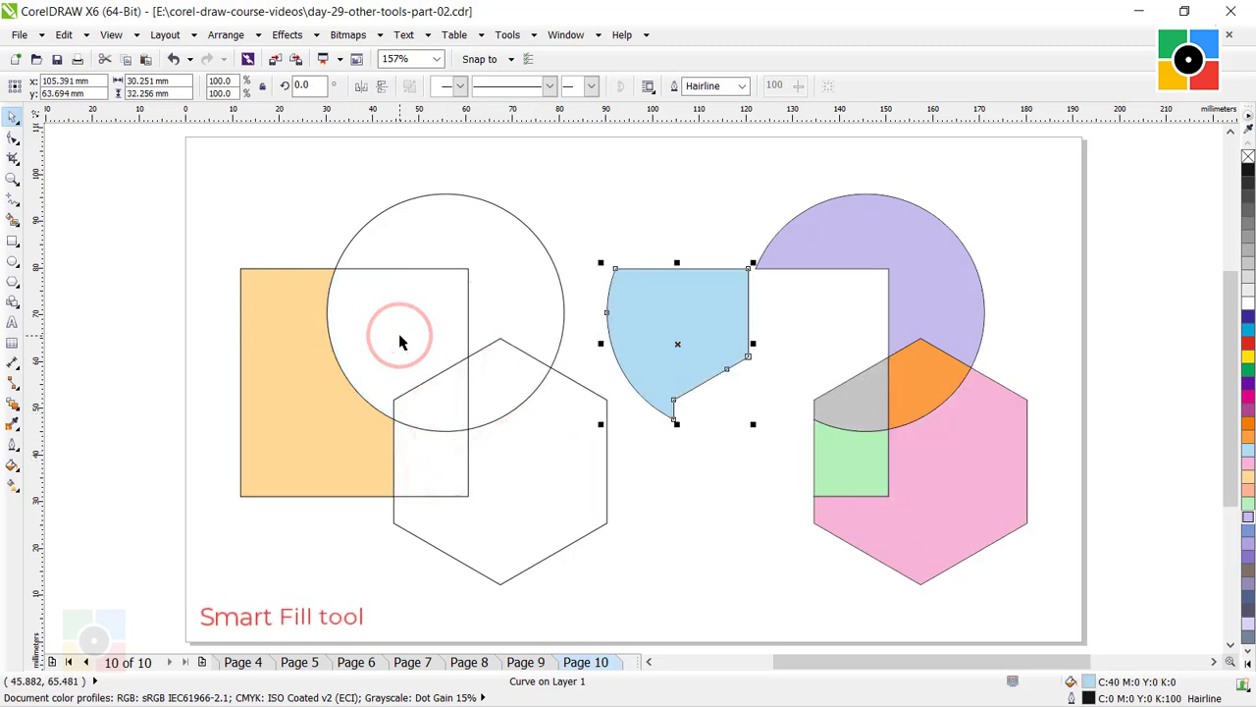
key("Right")
left_click(289, 335)
key("Right")
key("Right")
key("Right")
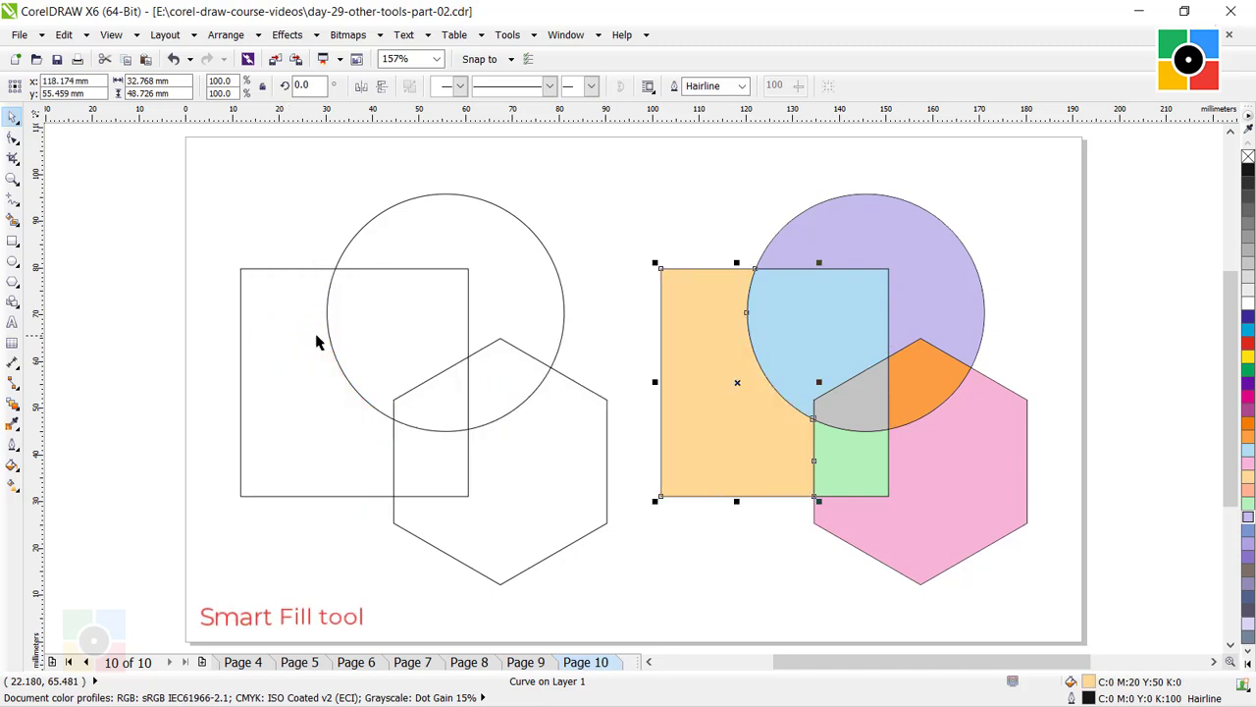
left_click(592, 192)
left_click_drag(210, 154, 636, 609)
left_click_drag(634, 147, 1041, 613)
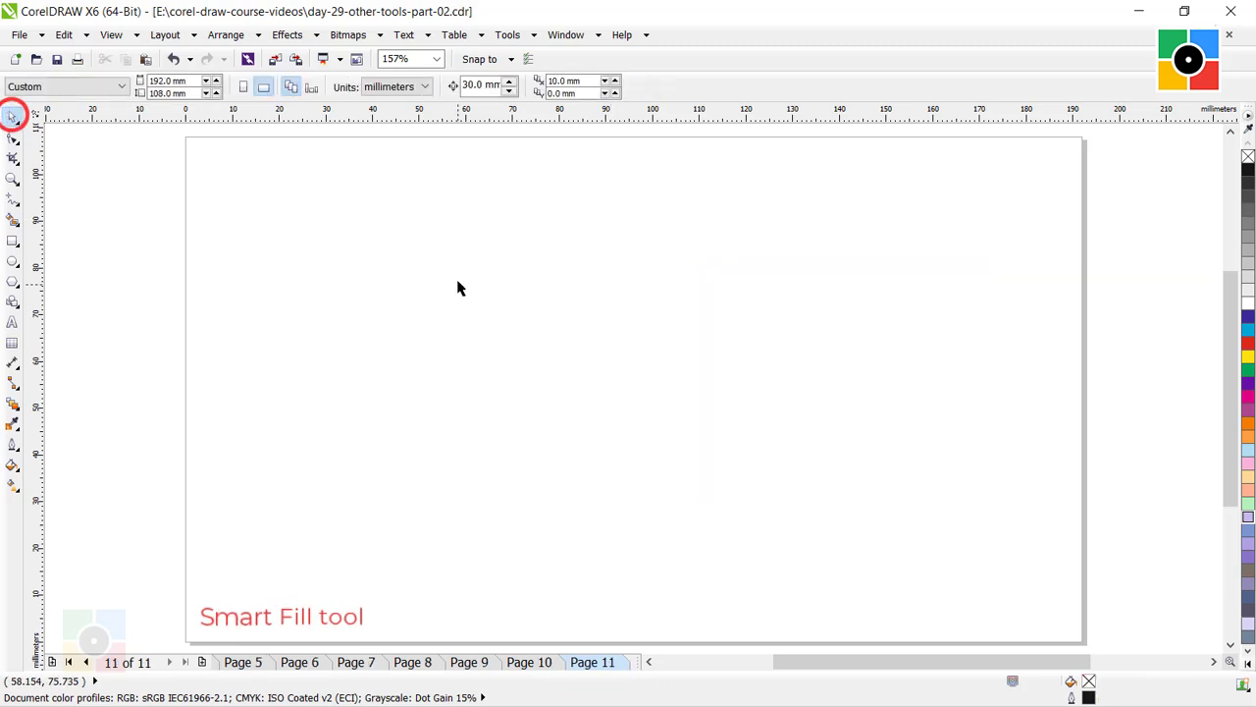
With Smart Drawing on page 11, draw a rising straight line about 92 mm wide and a wavy curve about 87 mm wide below it.
left_click(458, 281)
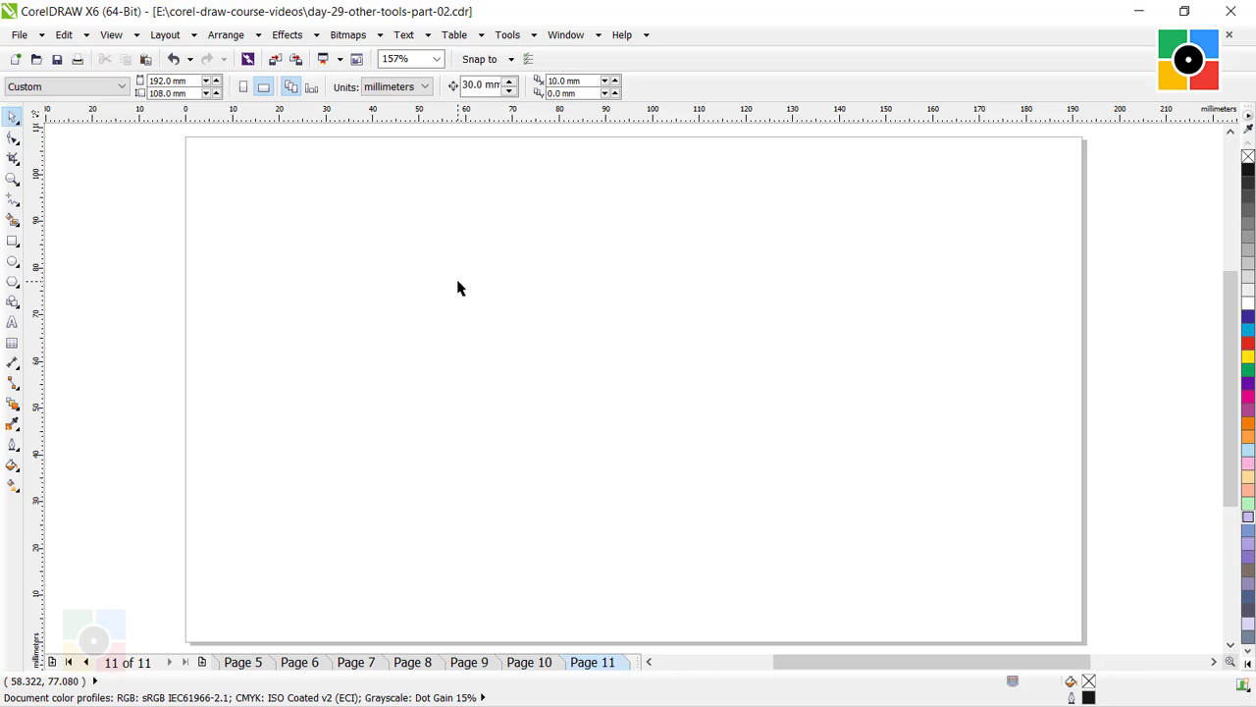
left_click(14, 221)
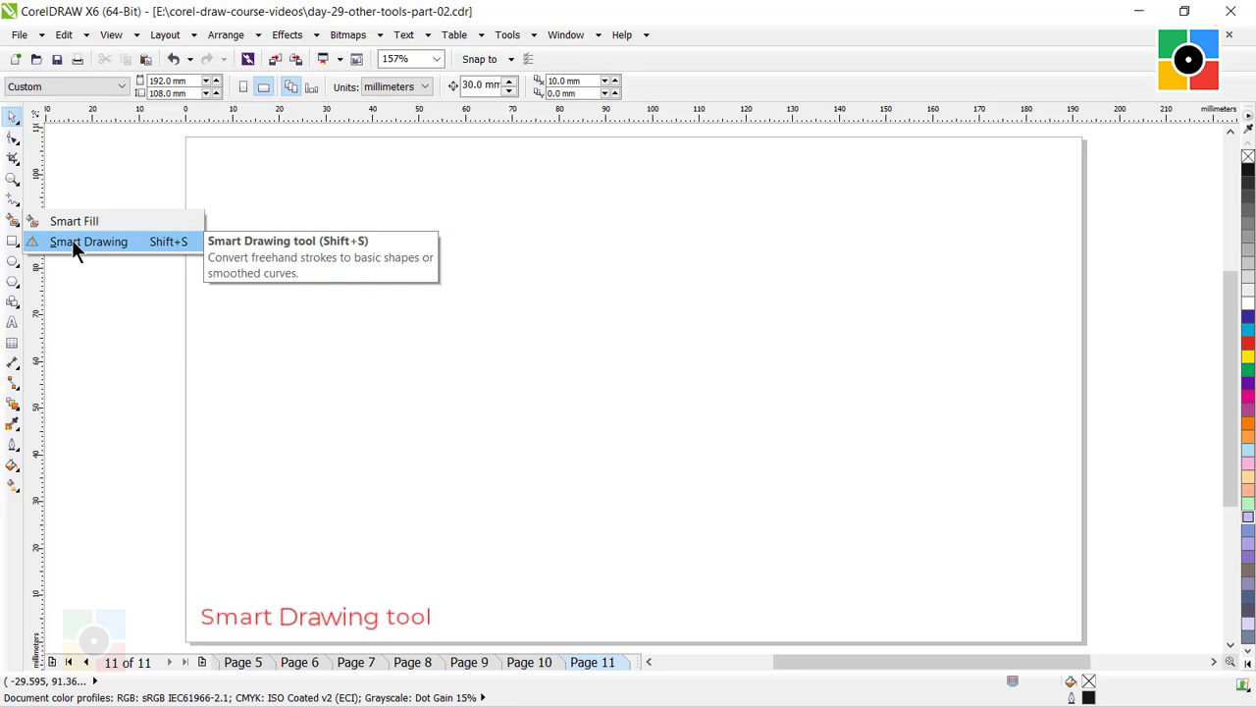
left_click(73, 242)
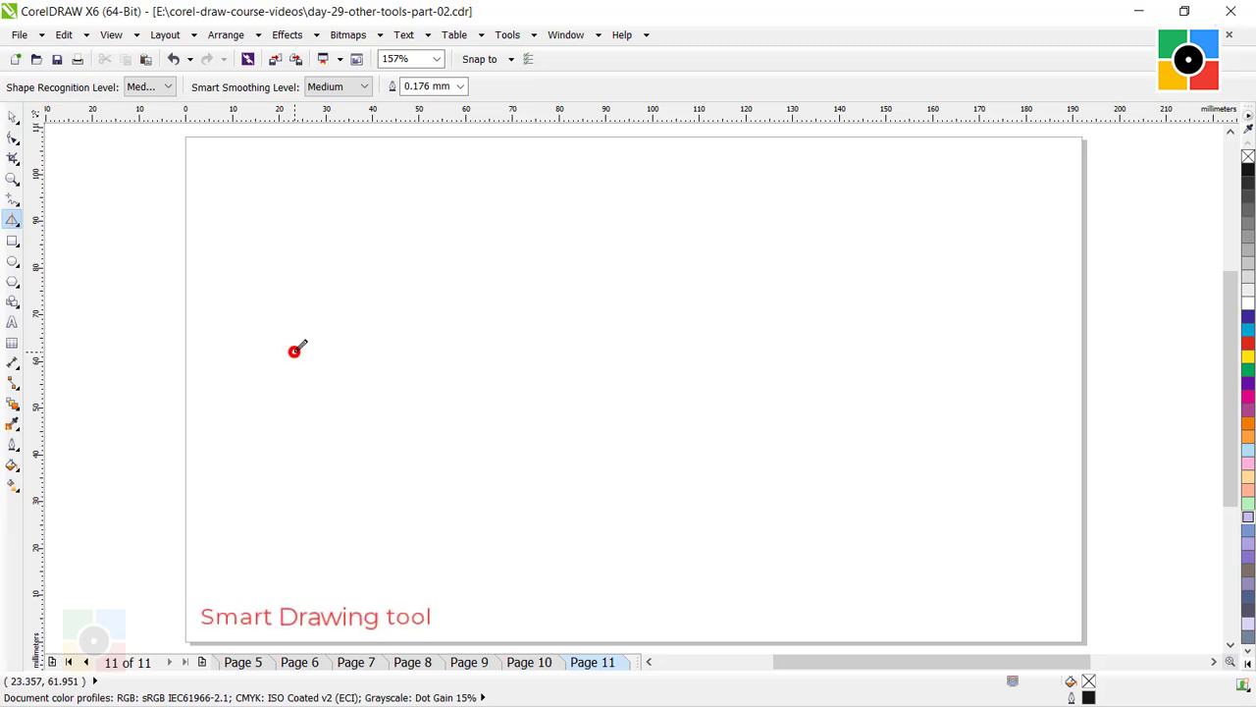
left_click_drag(294, 351, 730, 190)
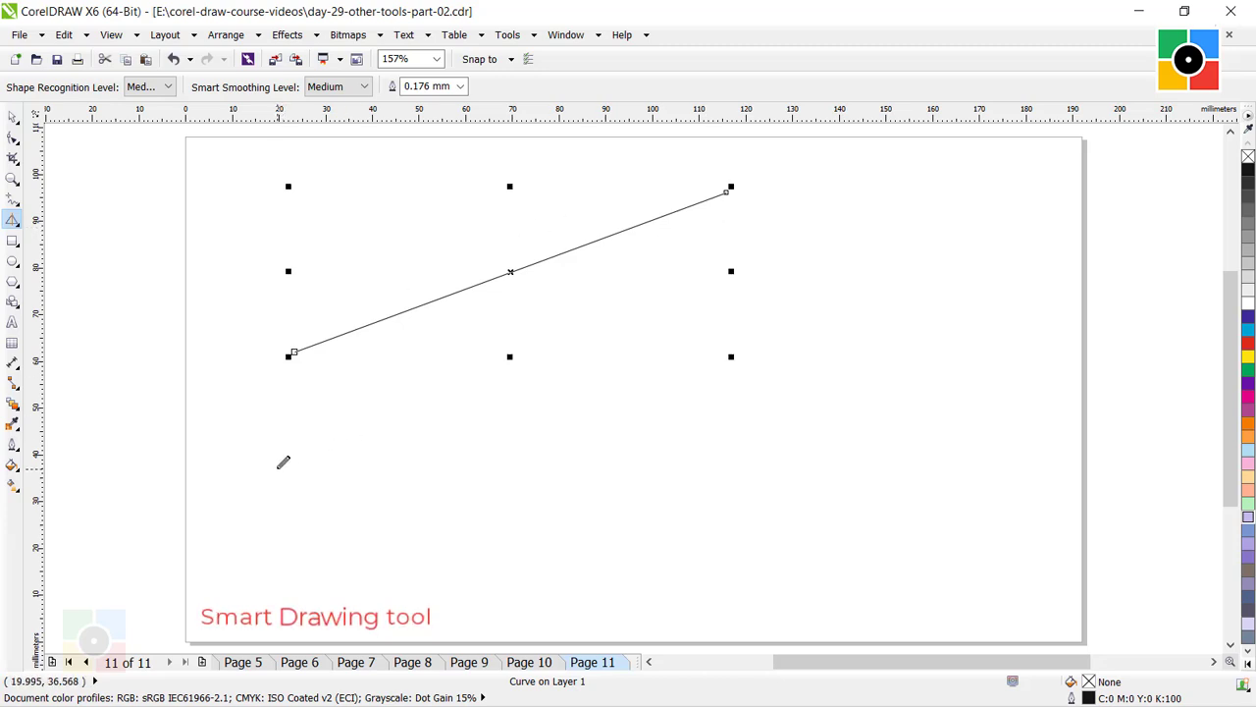
mouse_move(278, 469)
left_mouse_down()
mouse_move(387, 391)
mouse_move(685, 292)
left_mouse_up()
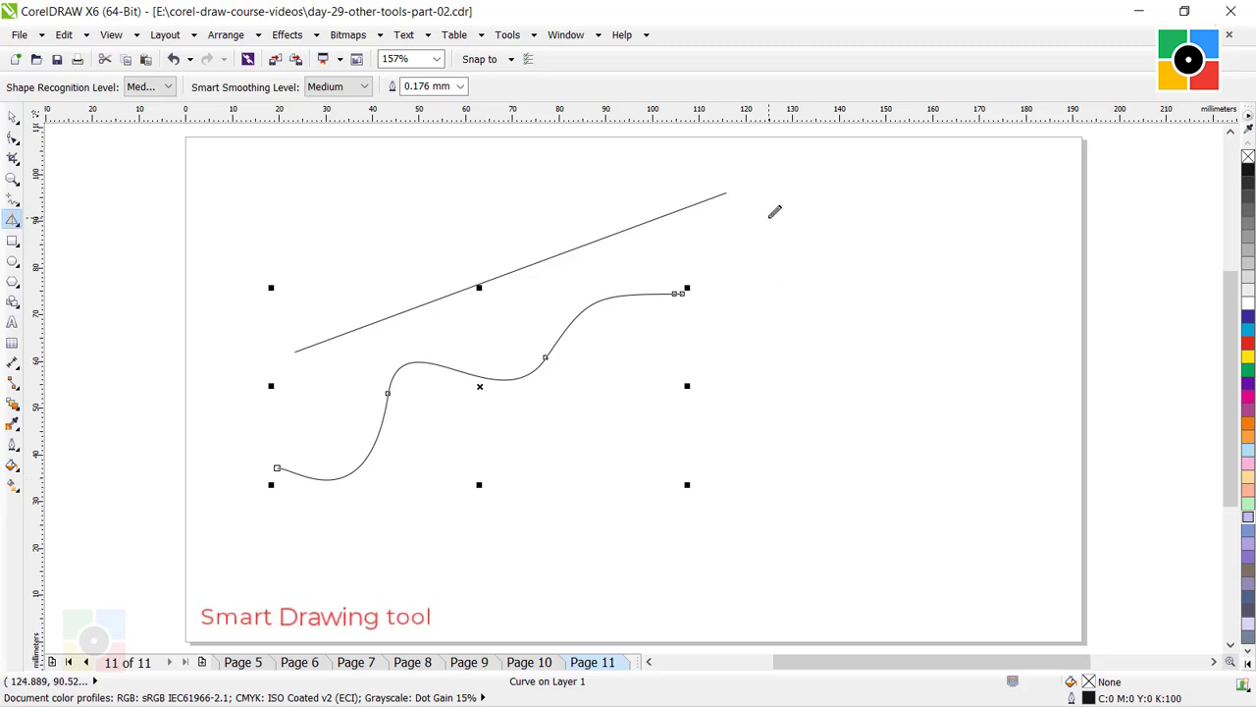
Smart-draw a square about 43 mm wide, a circle about 35 mm across under the curve, and a triangle about 43 mm wide below the square.
mouse_move(769, 218)
left_mouse_down()
mouse_move(945, 218)
mouse_move(966, 402)
mouse_move(774, 407)
mouse_move(760, 218)
left_mouse_up()
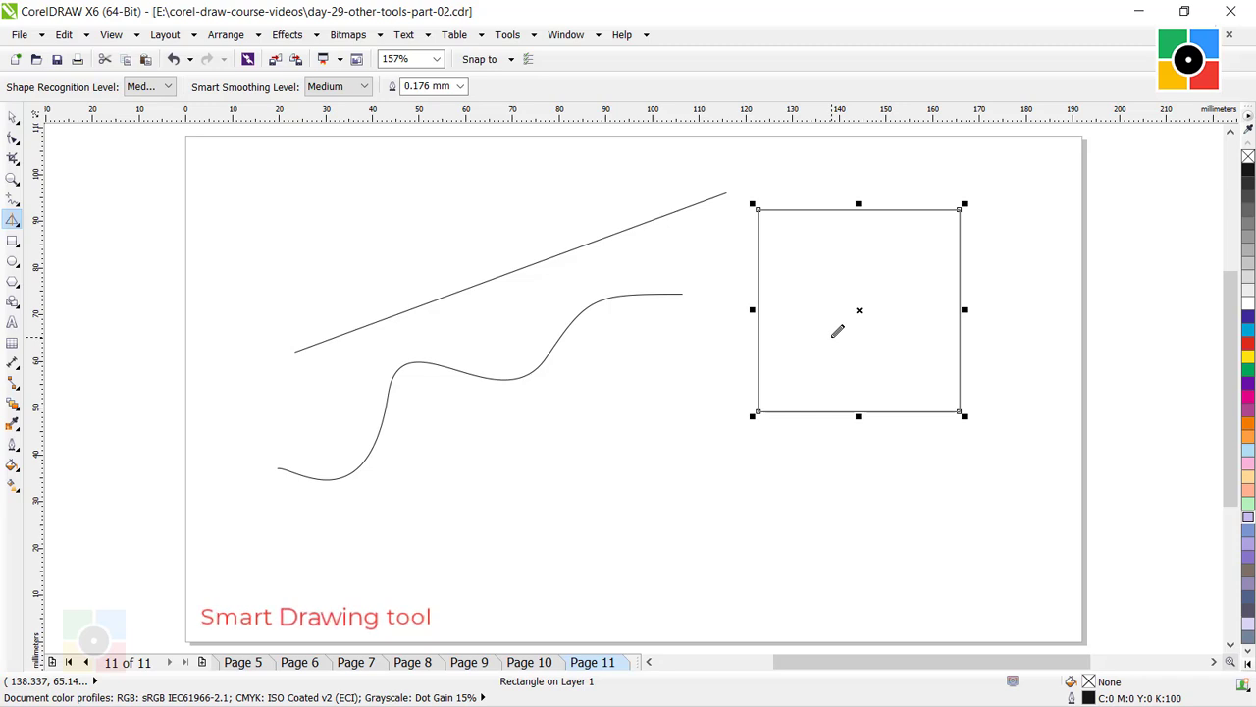
mouse_move(589, 397)
left_mouse_down()
mouse_move(559, 401)
mouse_move(512, 439)
mouse_move(510, 511)
mouse_move(550, 545)
mouse_move(627, 555)
mouse_move(669, 510)
mouse_move(676, 449)
mouse_move(594, 390)
left_mouse_up()
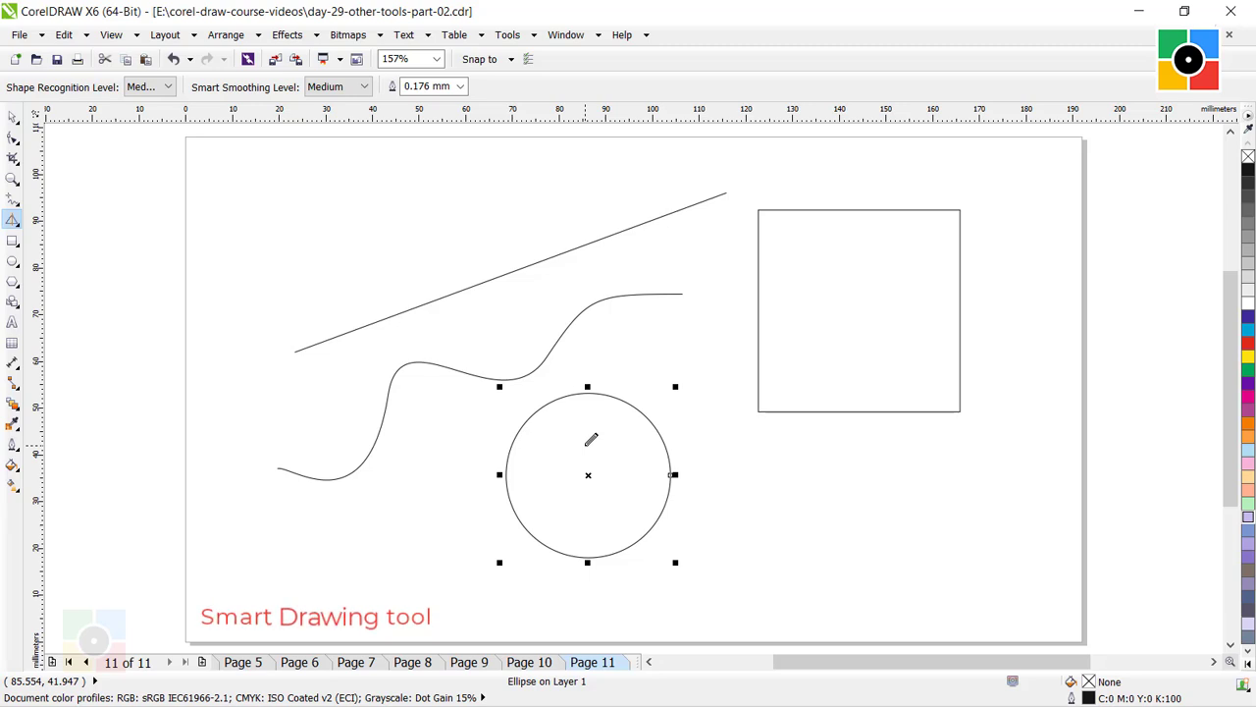
mouse_move(861, 440)
left_mouse_down()
mouse_move(778, 555)
mouse_move(826, 586)
mouse_move(975, 588)
mouse_move(867, 435)
left_mouse_up()
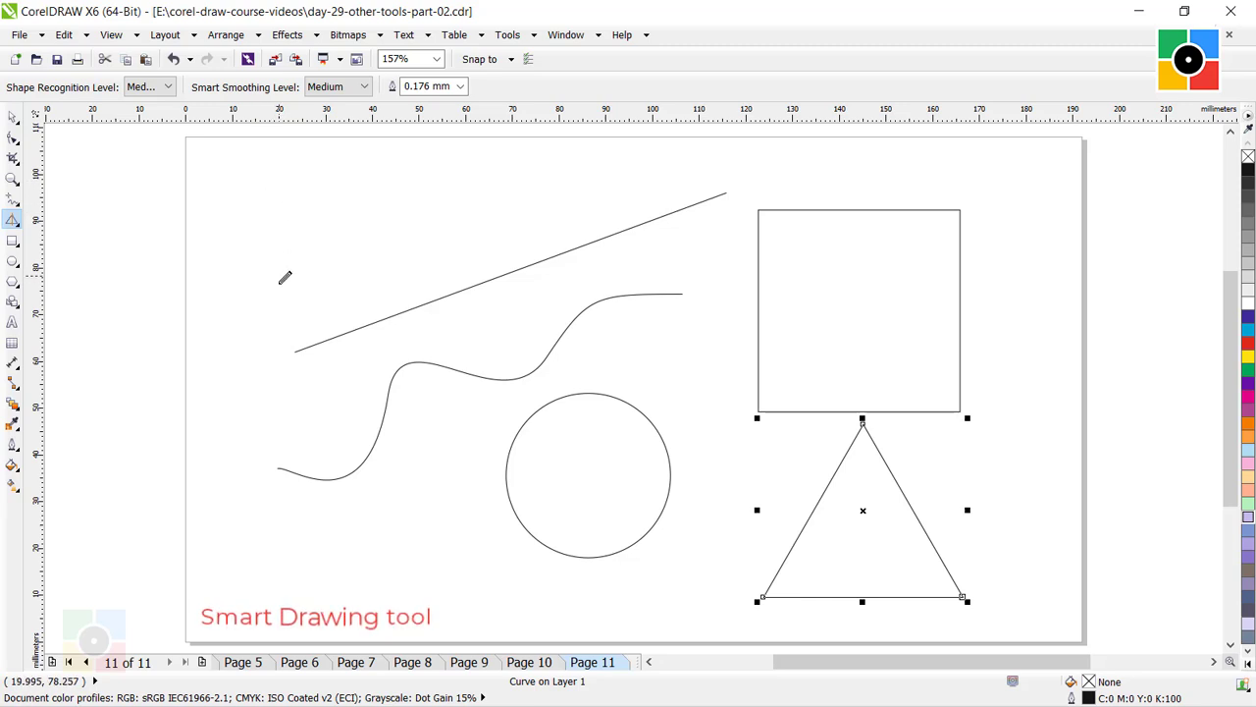
Smart-draw a triangle pointing right, about 51 by 25 mm, above the straight line's start, and deselect it.
mouse_move(282, 300)
left_mouse_down()
mouse_move(265, 189)
mouse_move(507, 204)
mouse_move(285, 303)
left_mouse_up()
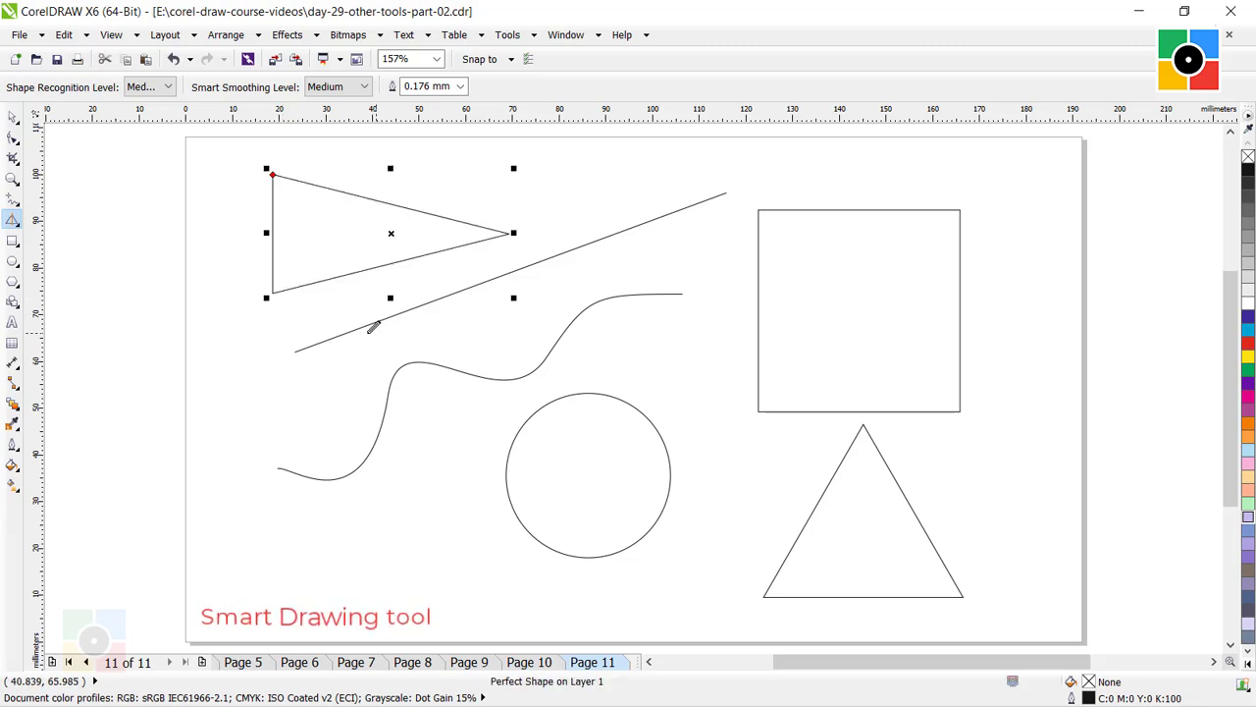
left_click(13, 117)
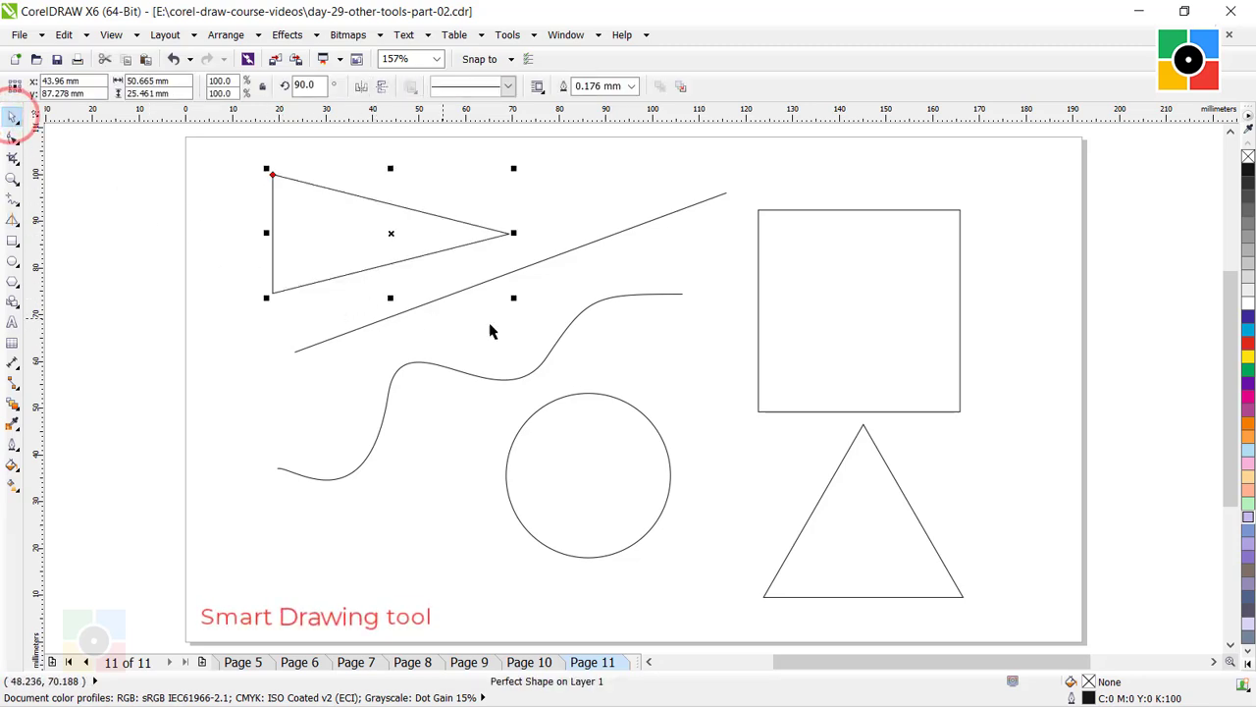
left_click(700, 402)
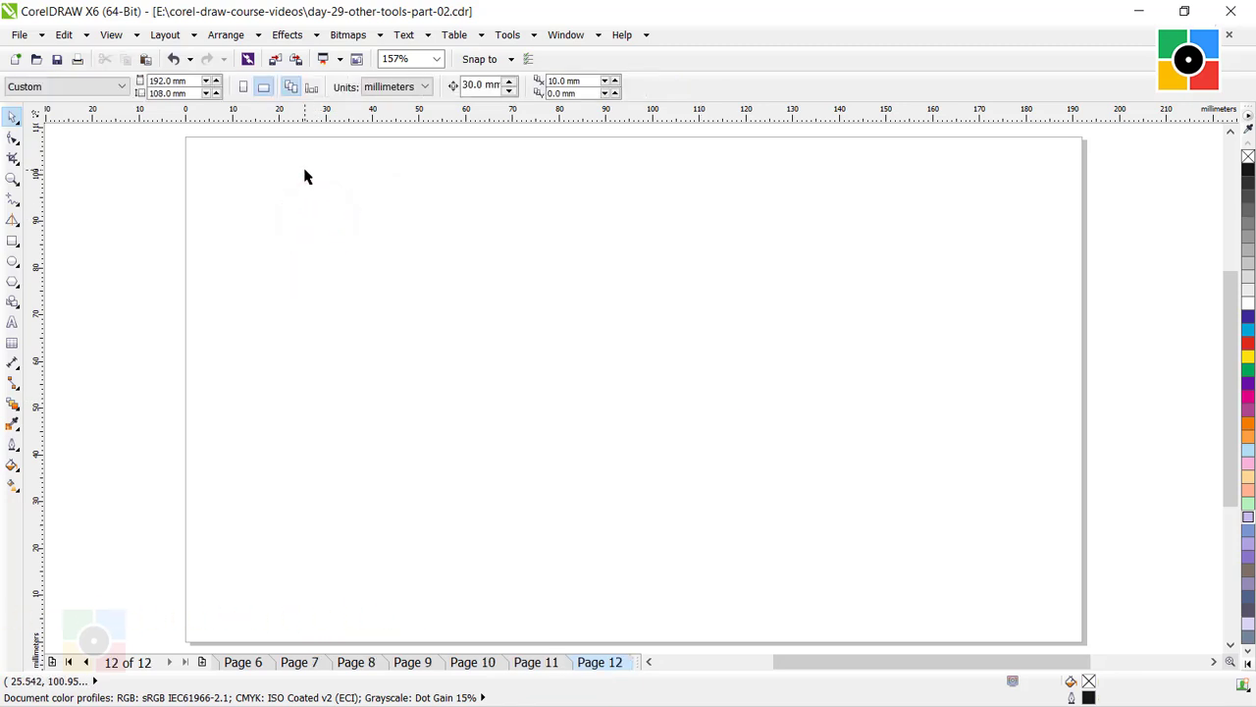
On page 12, draw a rectangle about 58 by 19 mm and an ellipse about 55 by 22 mm below it, and deselect.
left_click(13, 241)
mouse_move(235, 179)
left_mouse_down()
mouse_move(245, 211)
mouse_move(413, 280)
mouse_move(525, 271)
mouse_move(524, 257)
mouse_move(334, 257)
mouse_move(357, 462)
mouse_move(353, 275)
mouse_move(509, 267)
left_mouse_up()
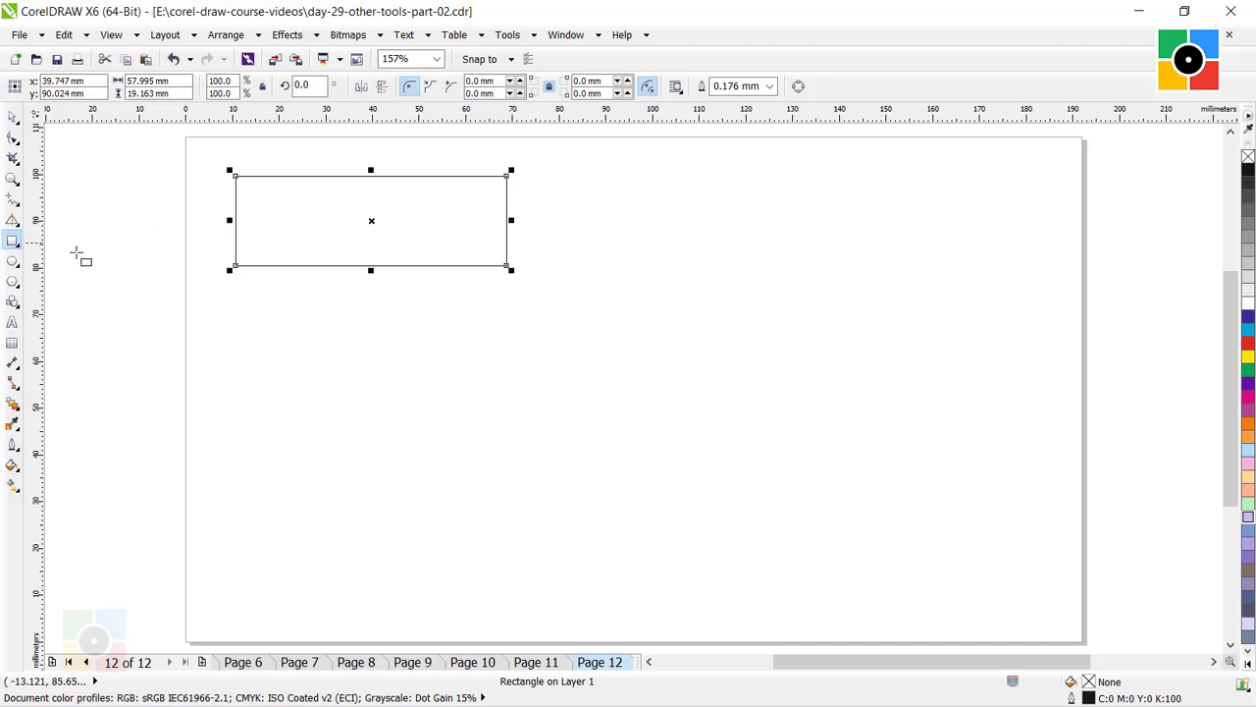
left_click(13, 263)
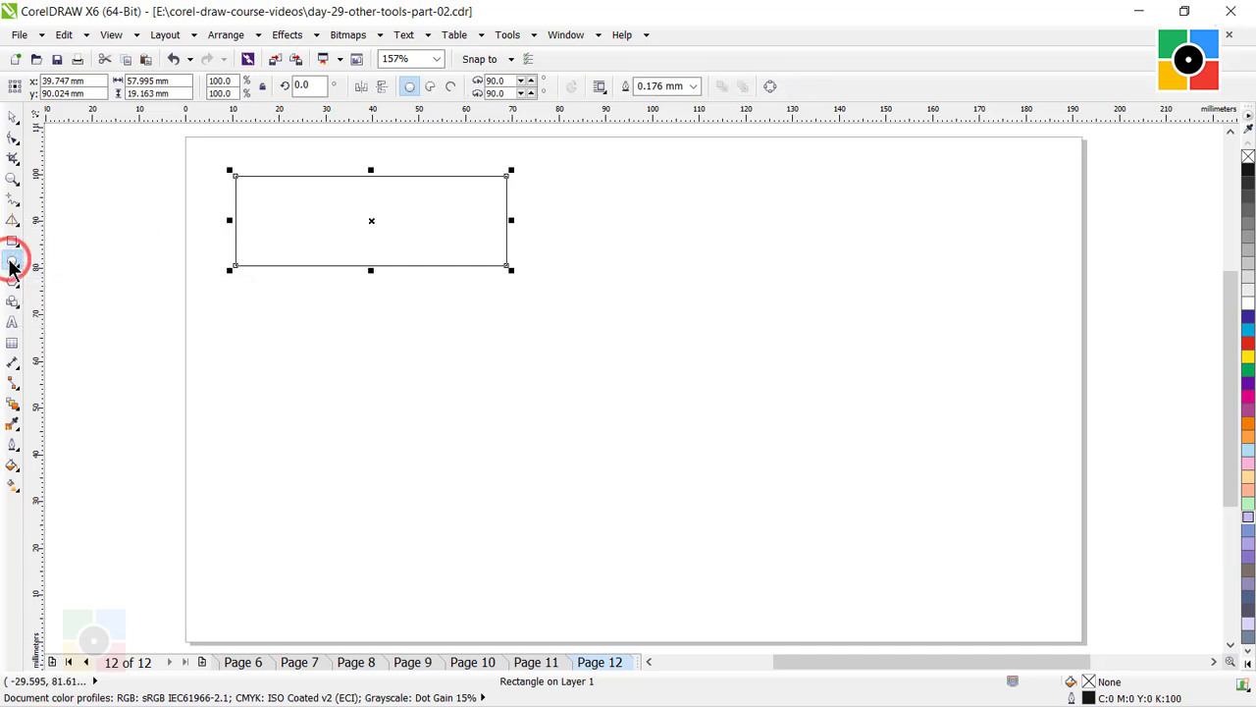
left_click_drag(240, 300, 496, 404)
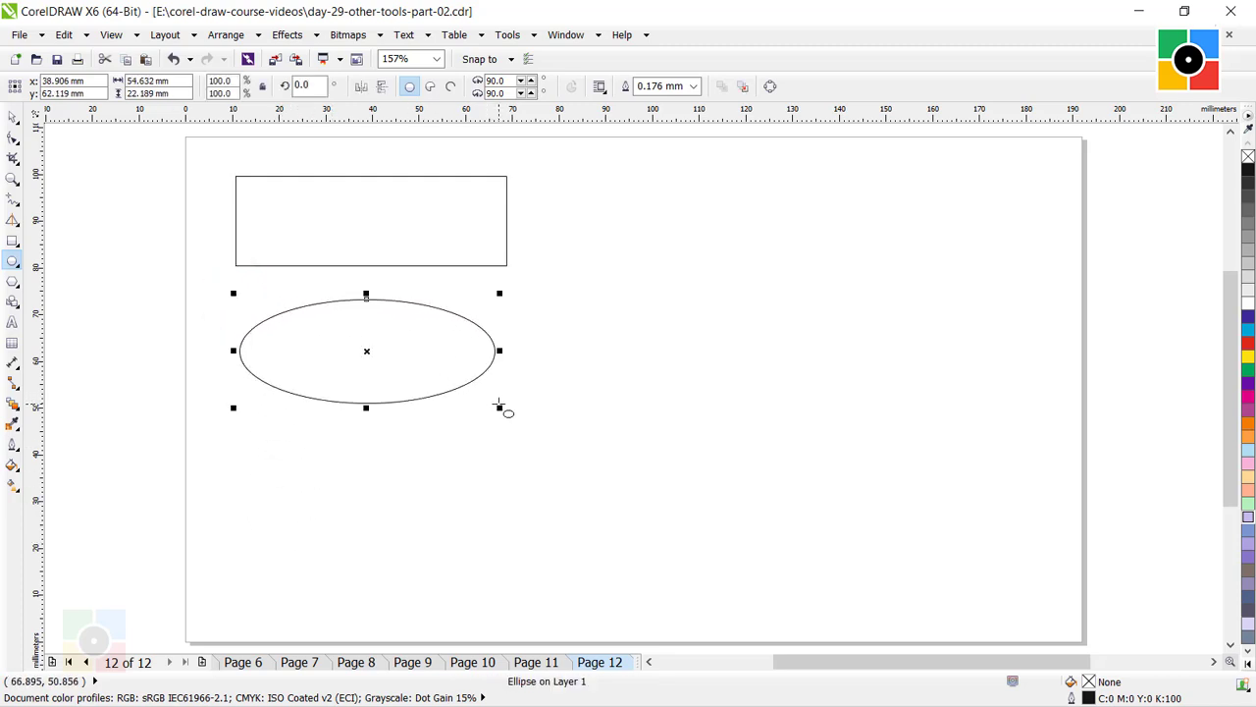
left_click(13, 117)
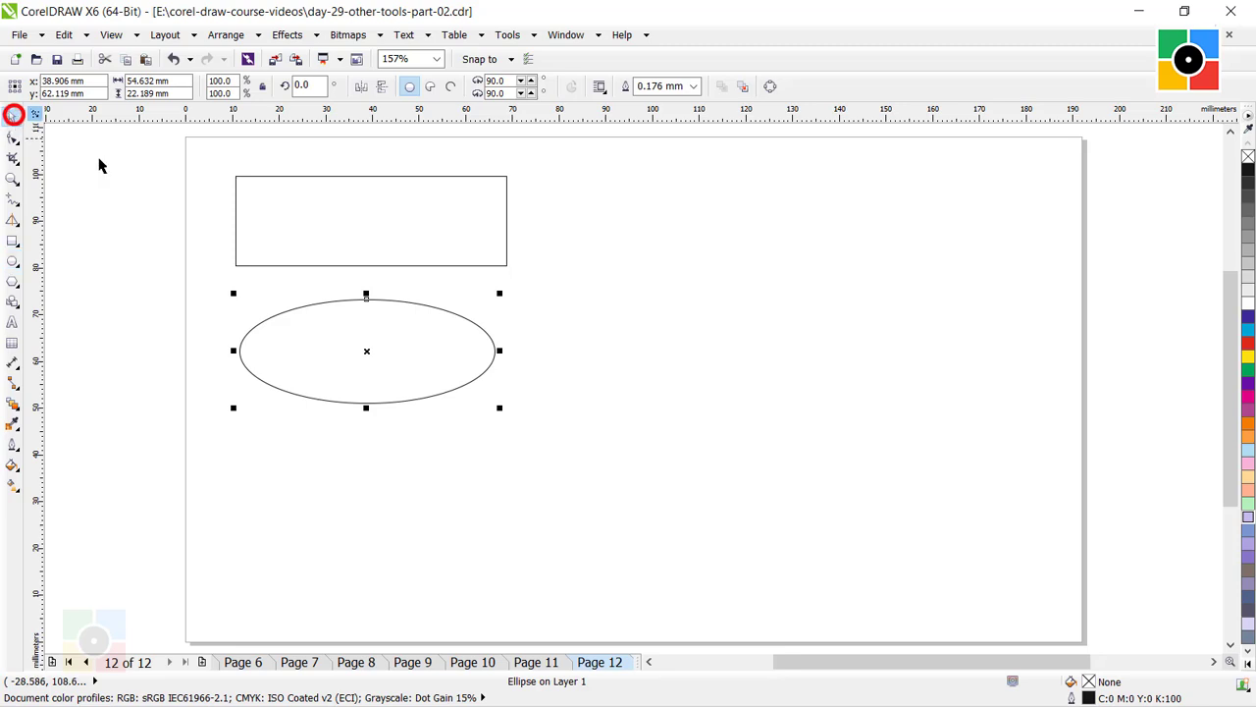
left_click(617, 331)
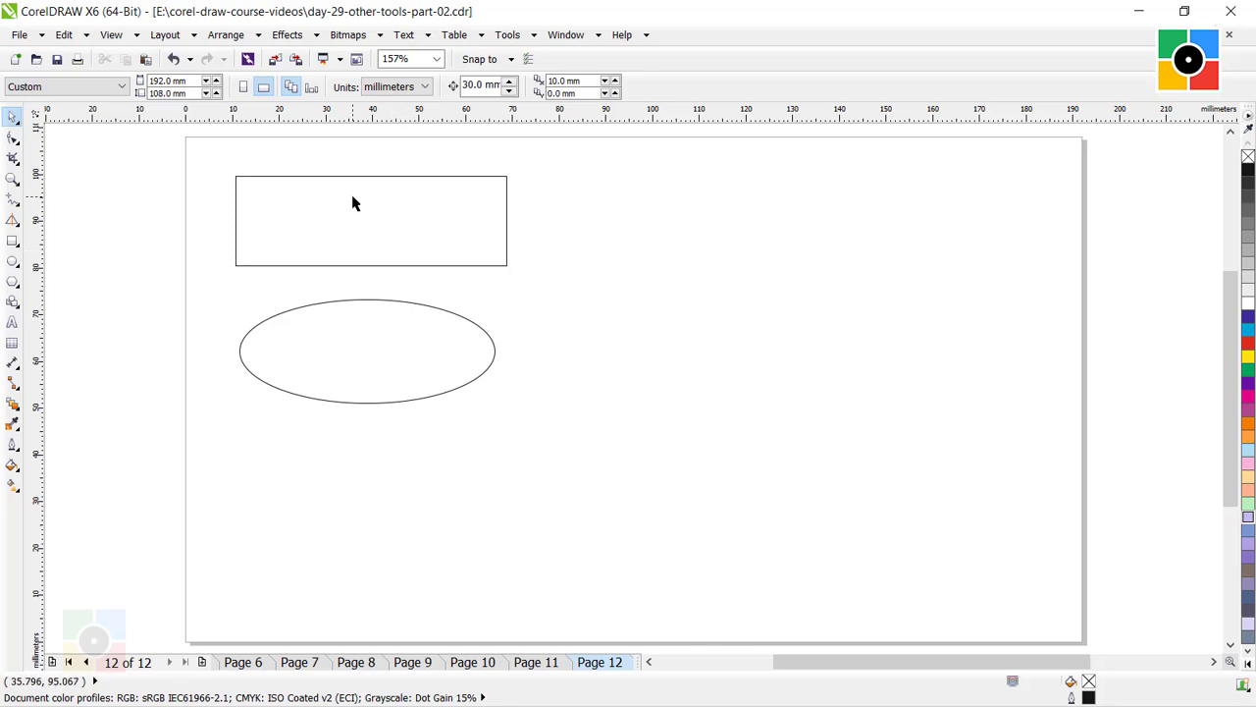
Draw a 3-point rectangle tilted about 55° beside the first rectangle, with a baseline about 29 mm long and a width of about 51 mm.
left_click(14, 239)
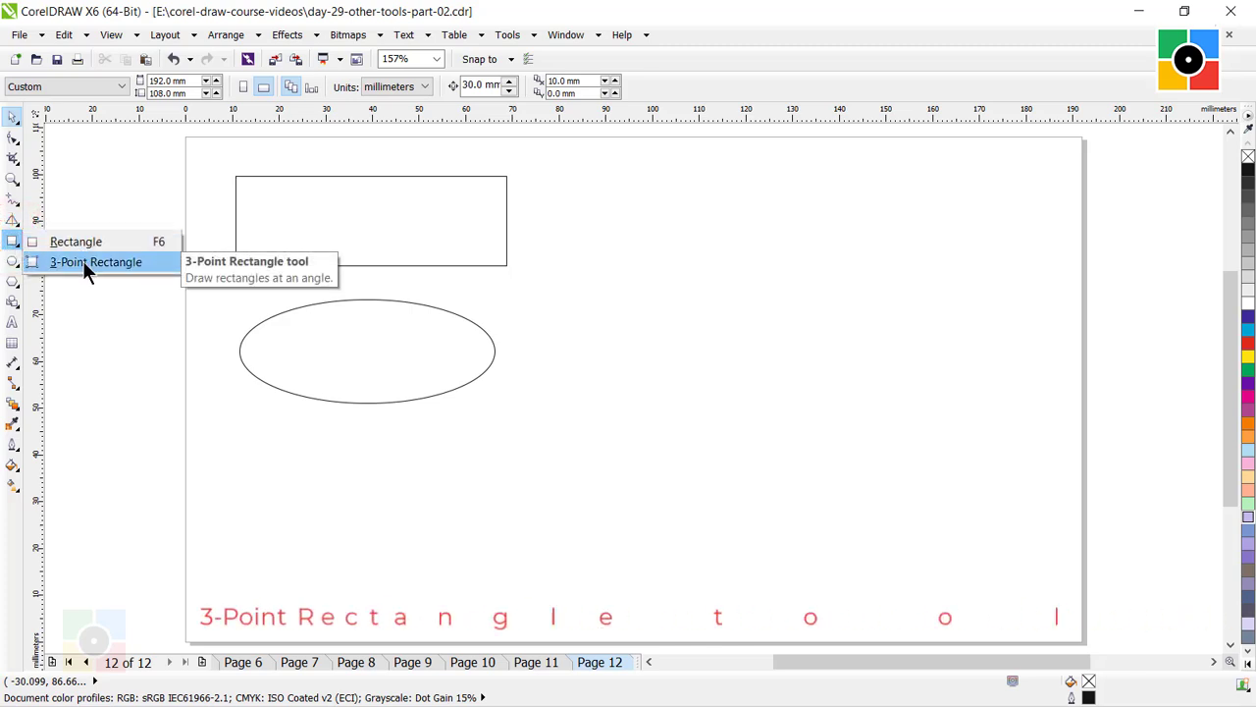
left_click(83, 261)
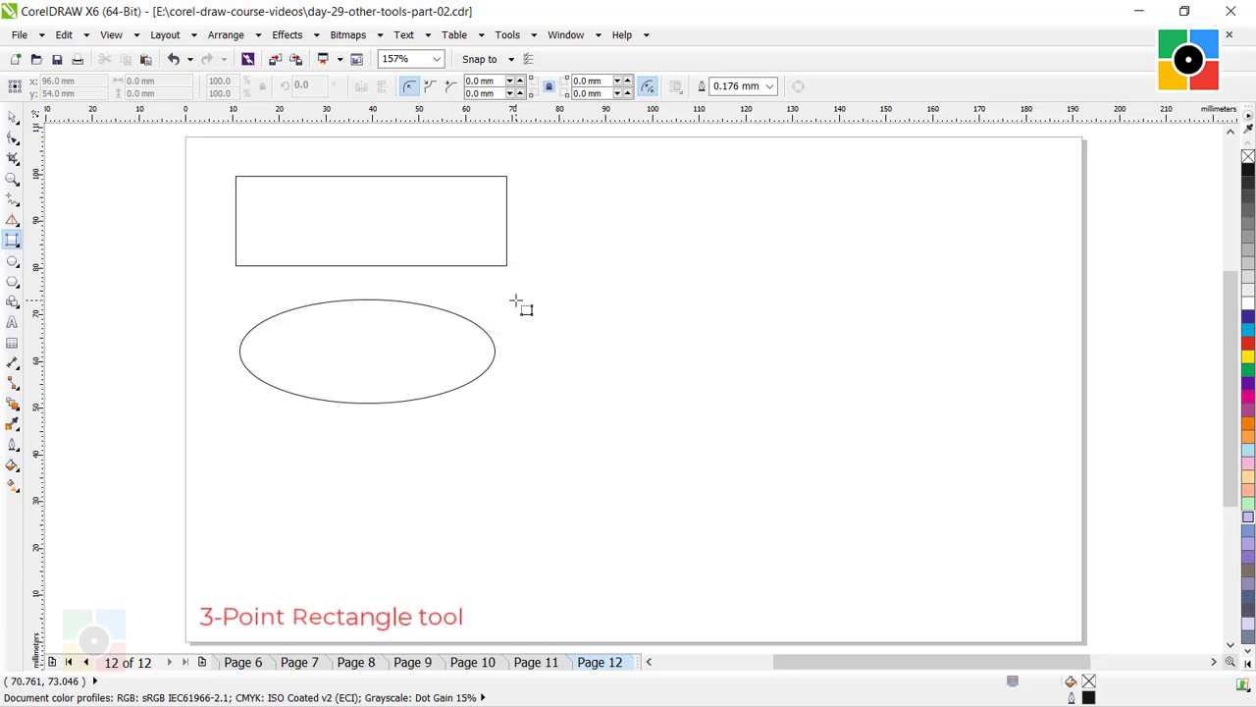
left_click_drag(516, 299, 605, 183)
mouse_move(605, 183)
left_mouse_down()
mouse_move(629, 222)
mouse_move(639, 292)
mouse_move(628, 207)
mouse_move(594, 188)
left_mouse_up()
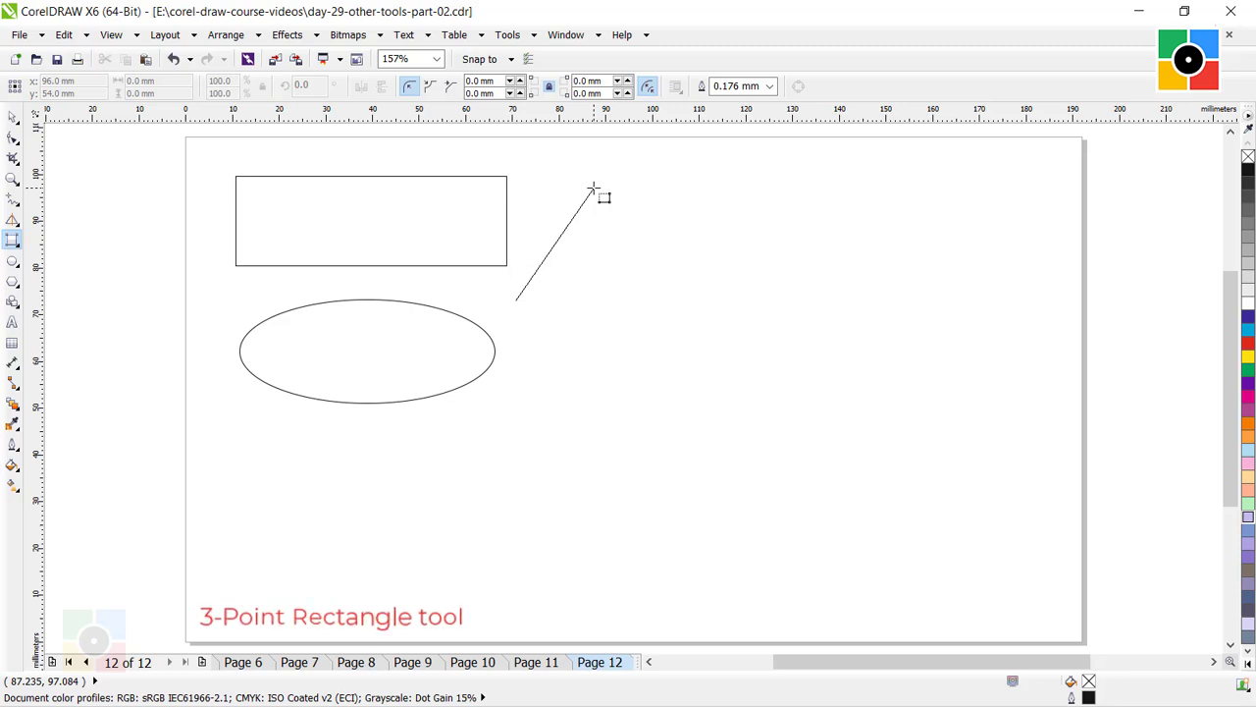
left_click_drag(594, 187, 594, 187)
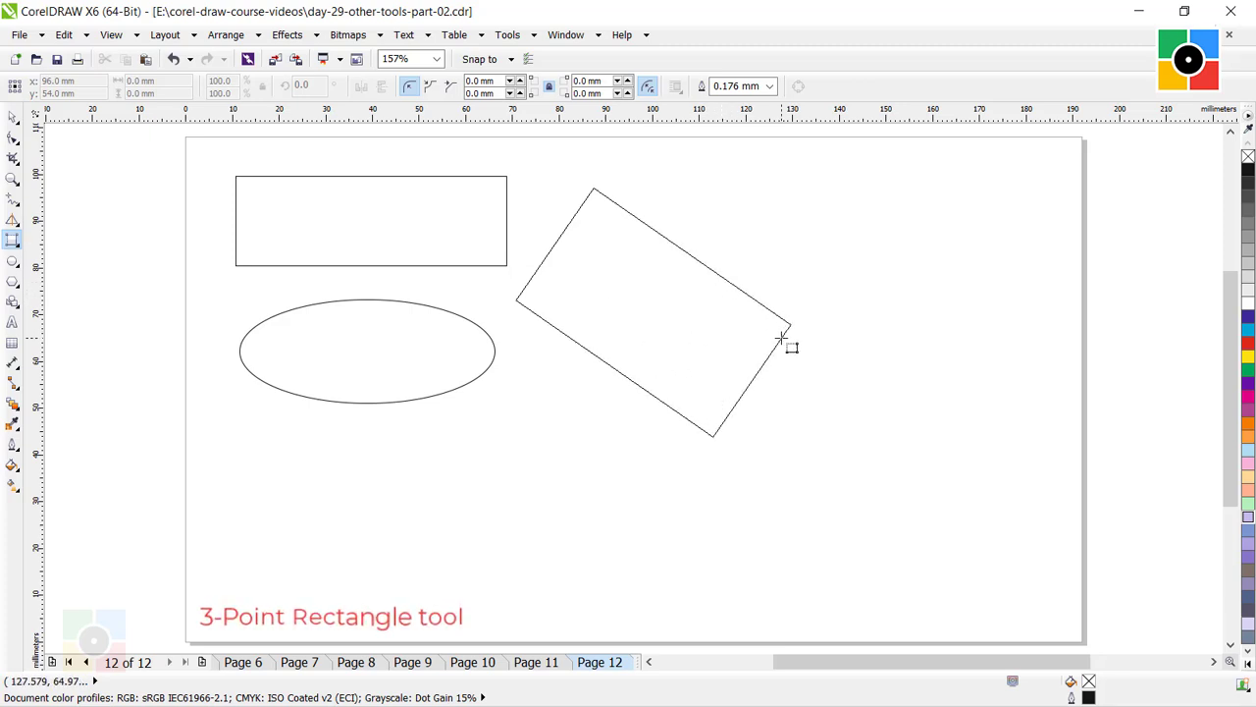
left_click(782, 339)
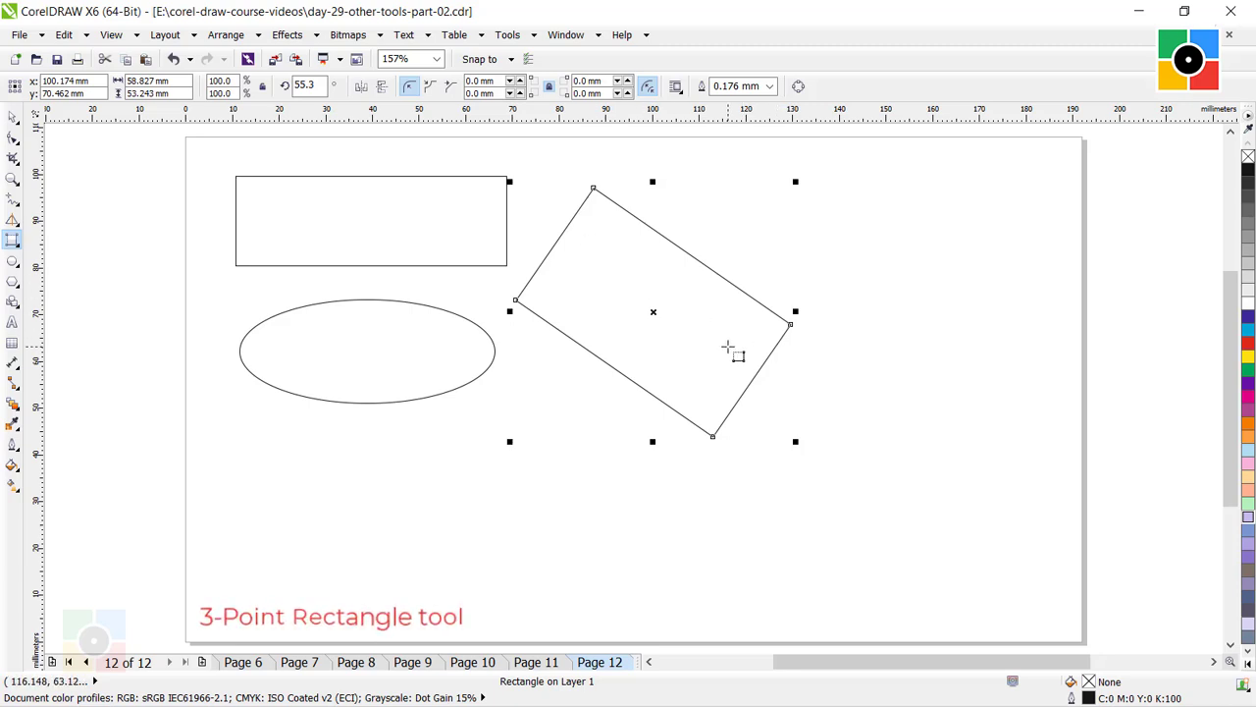
Draw a second 3-point rectangle below the tilted one, with a baseline about 52 mm long and a width of about 16 mm, and deselect it.
left_click_drag(565, 374, 422, 569)
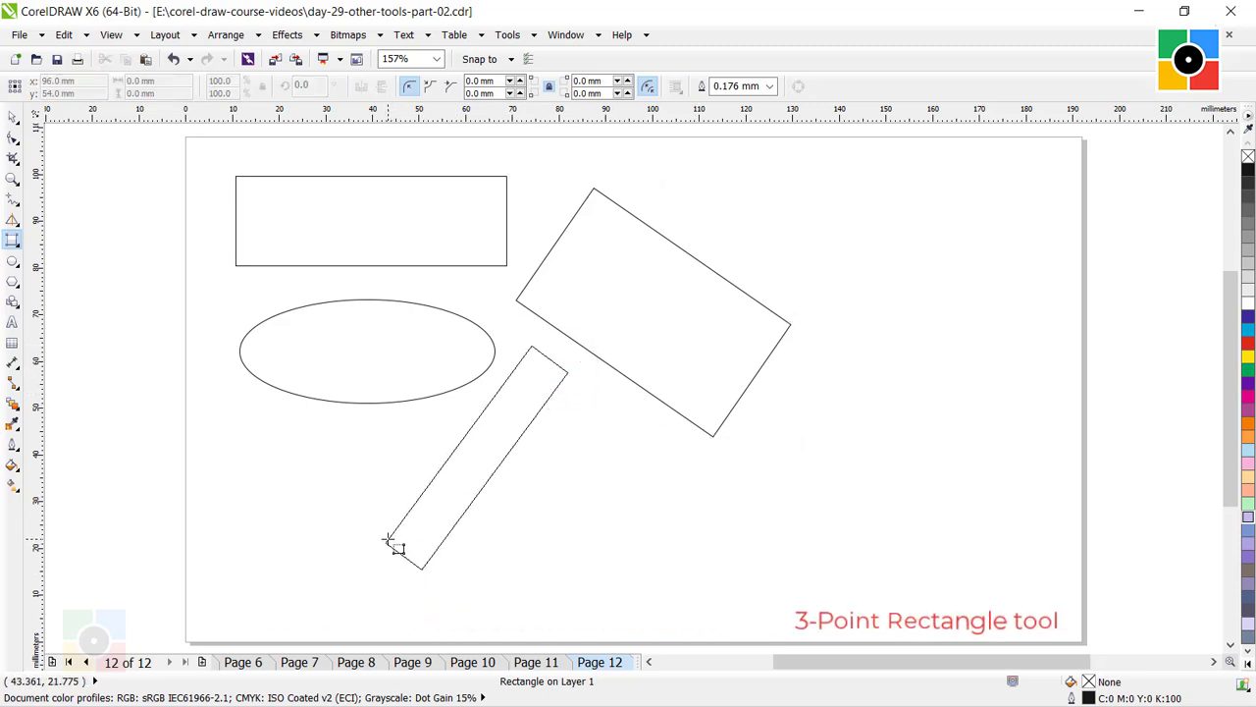
left_click(481, 613)
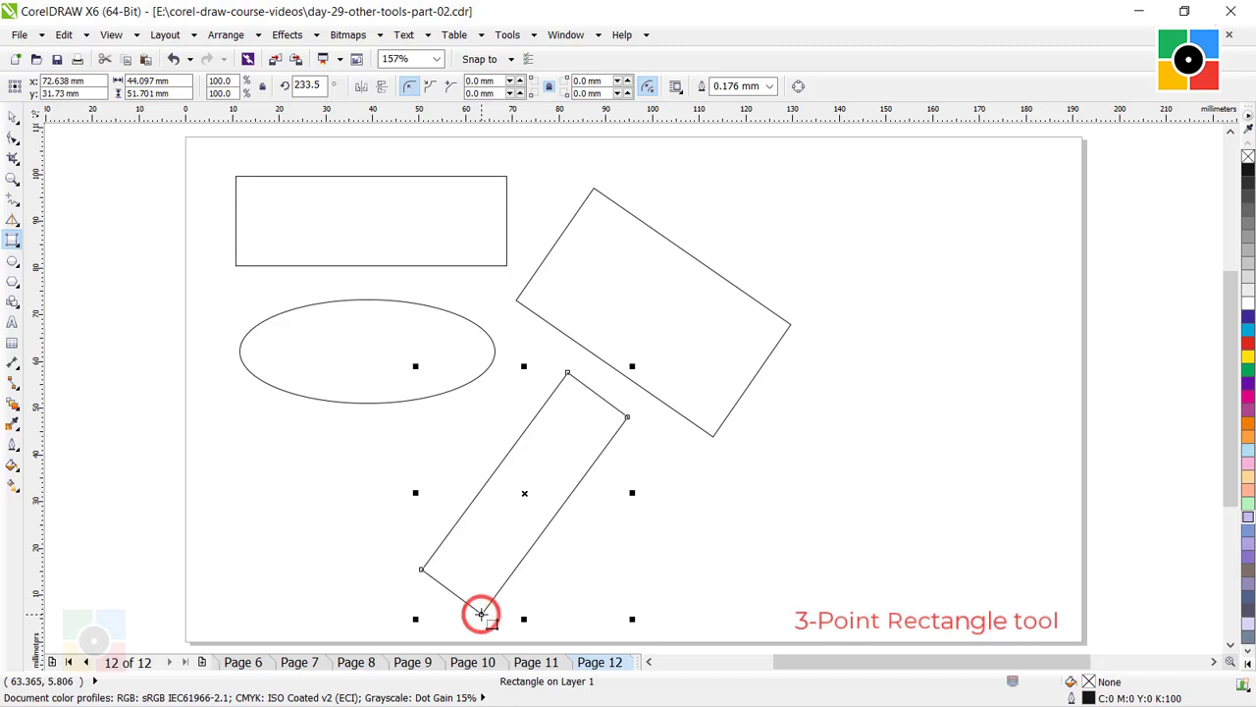
left_click(10, 115)
left_click(743, 464)
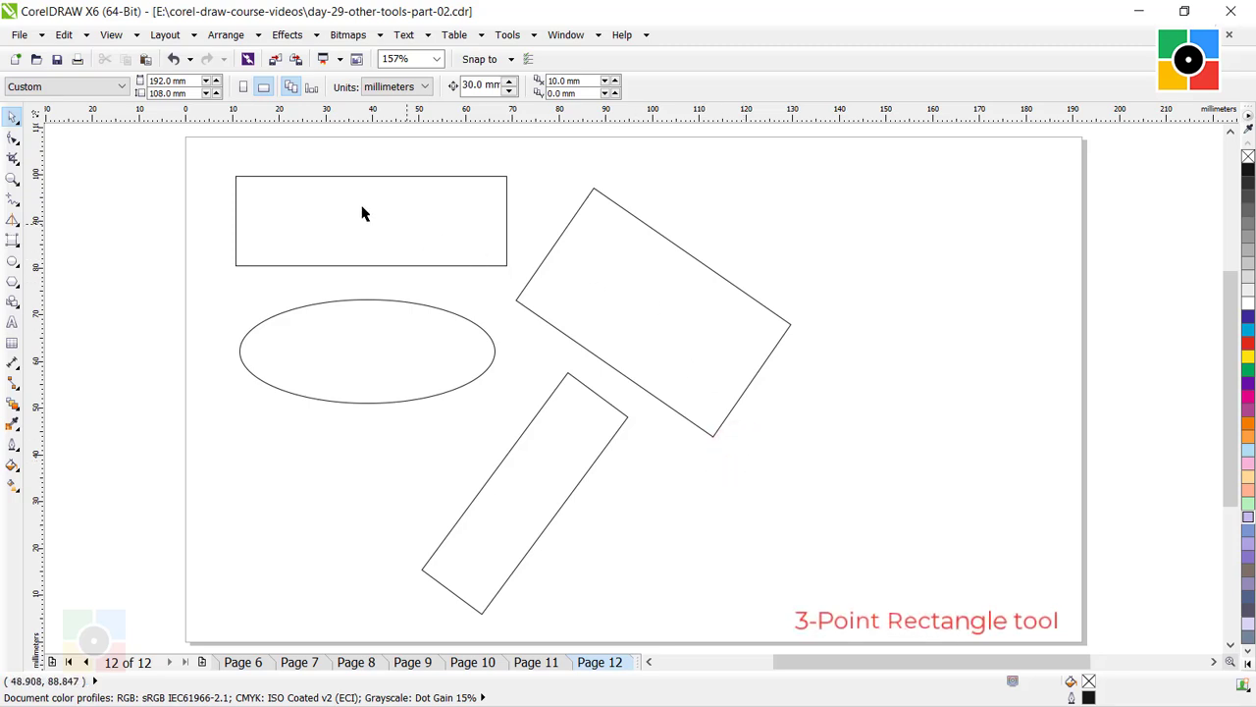
Draw a tilted 3-point ellipse about 38 by 49 mm overall to the right of the narrow rectangle, with its long axis rising rightward.
left_click(12, 262)
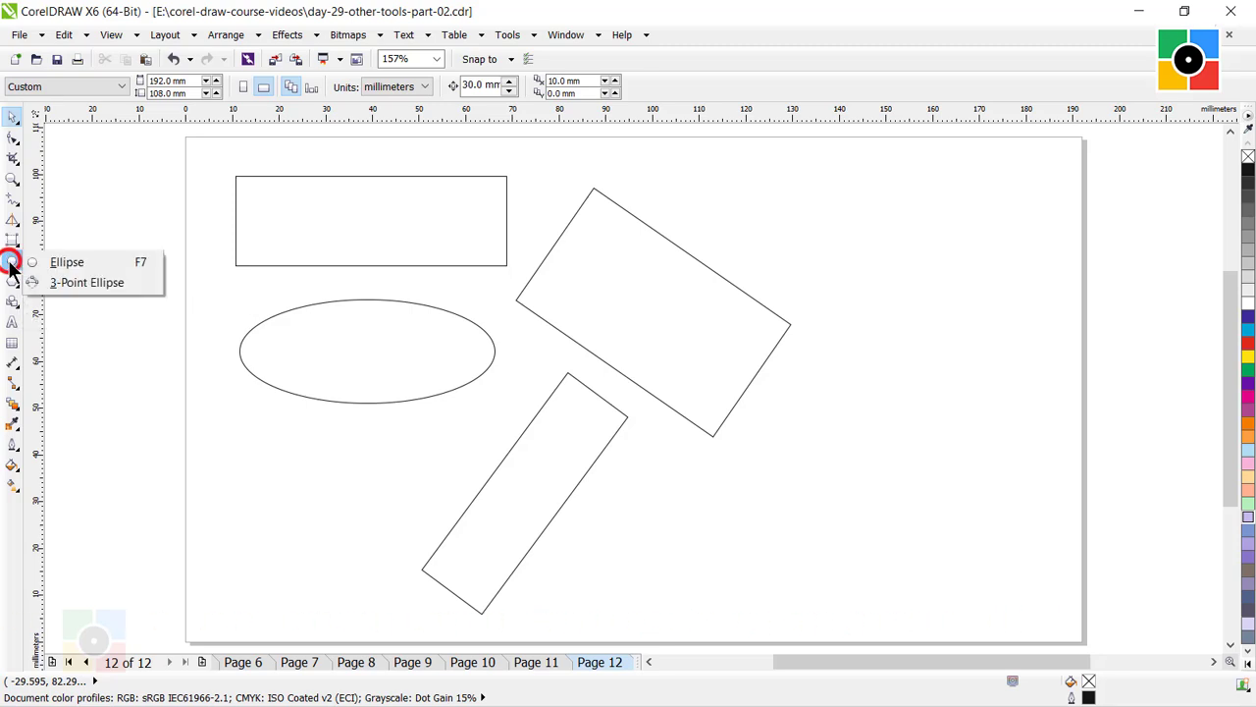
left_click(89, 282)
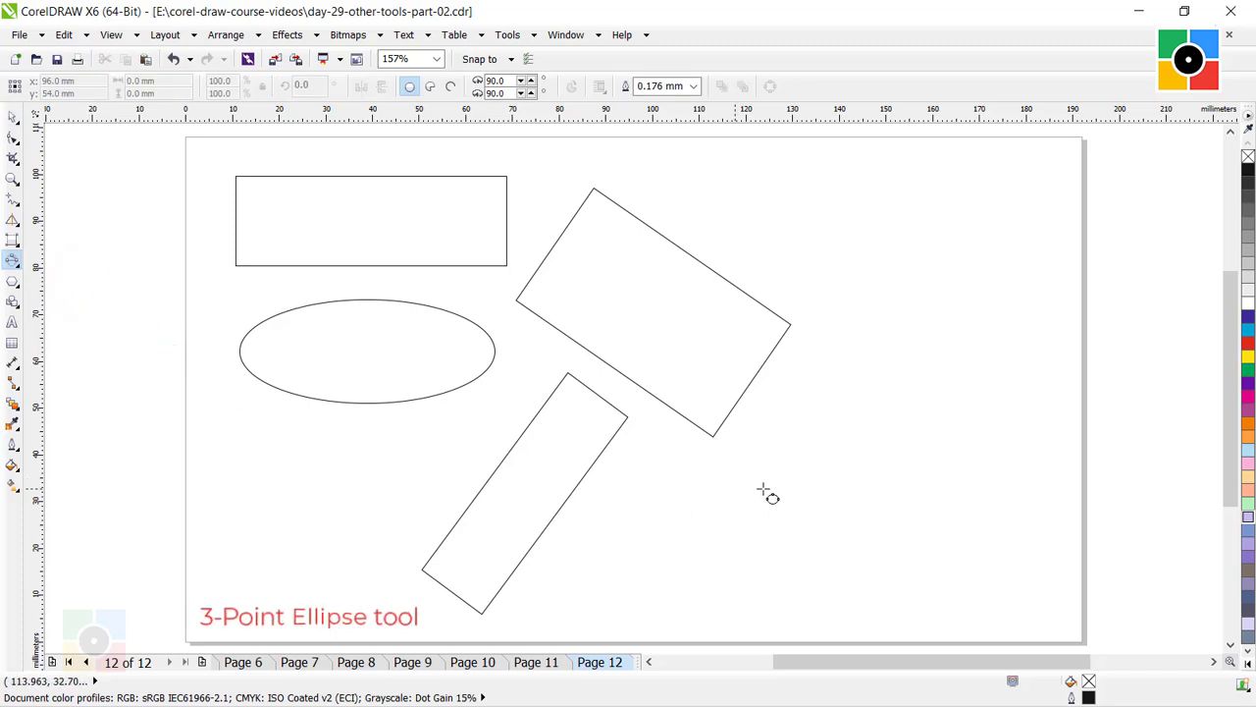
left_click(878, 379)
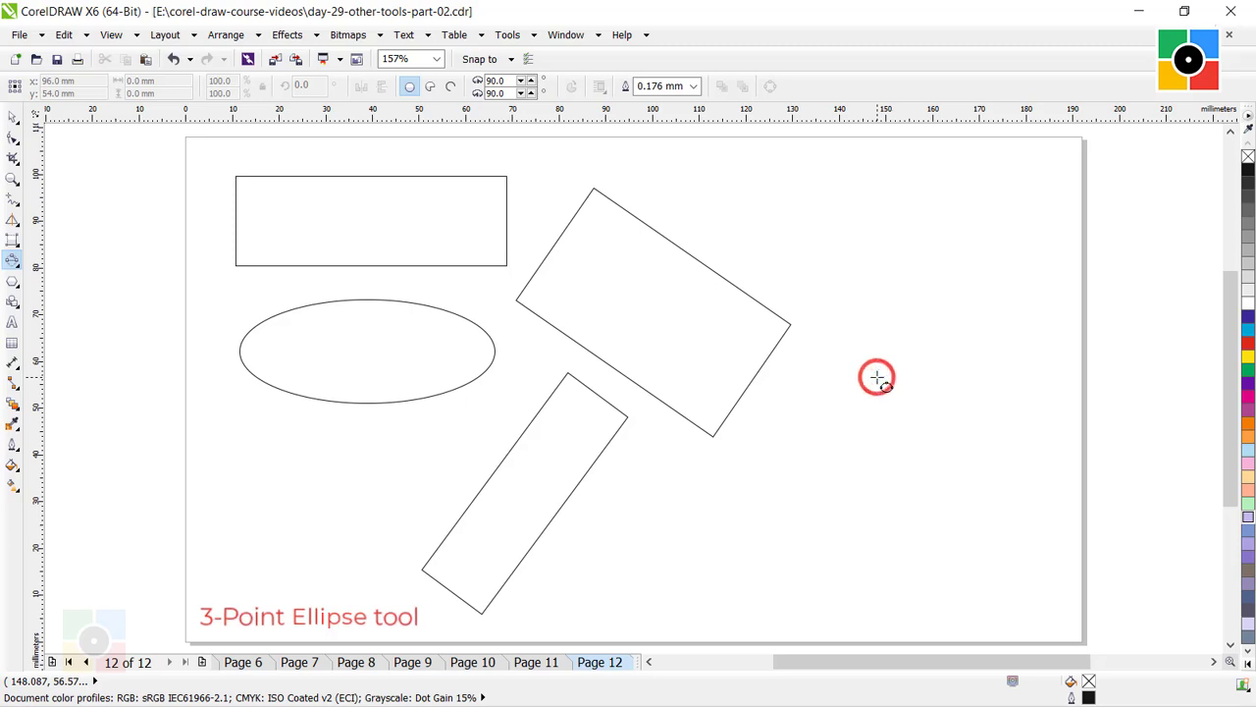
left_click_drag(877, 379, 734, 595)
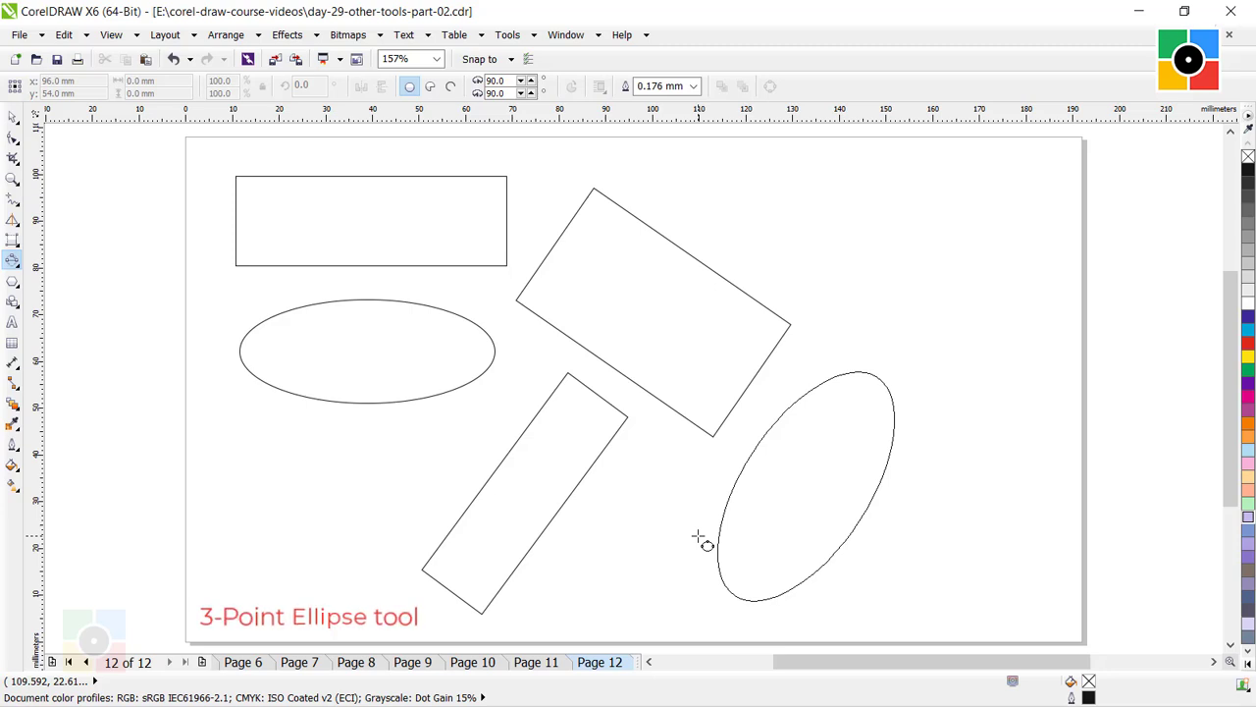
left_click(699, 538)
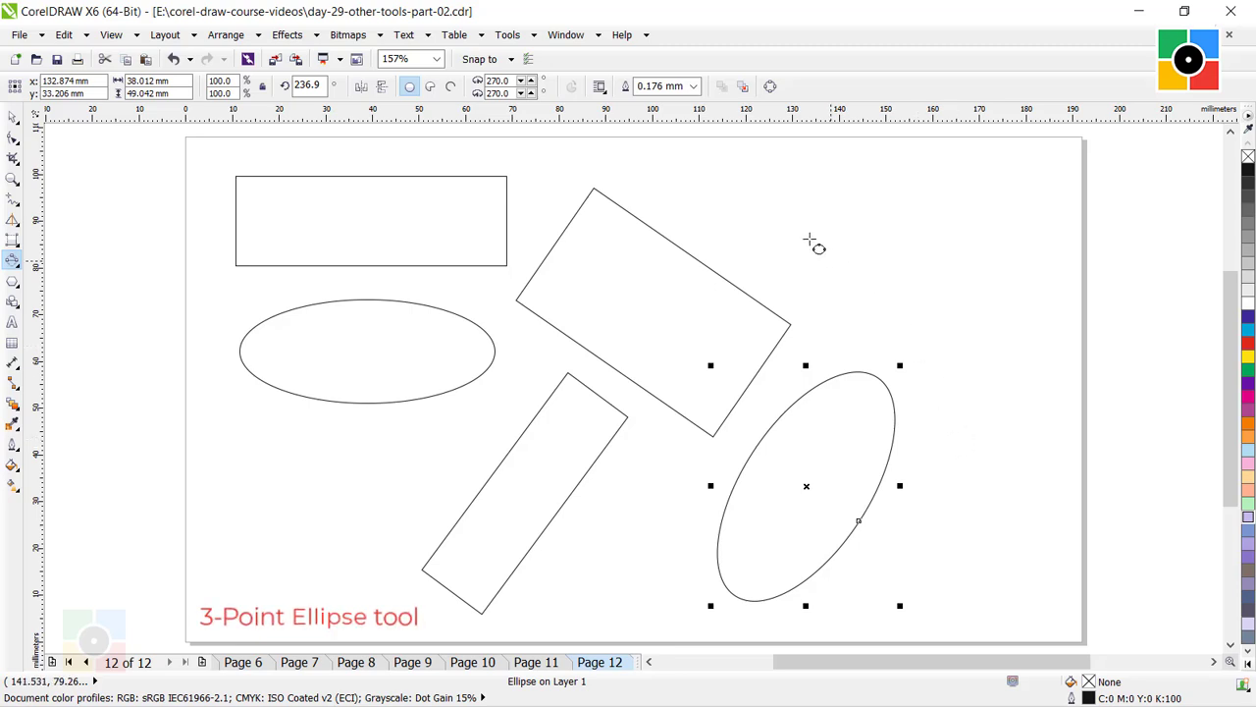
Draw a second 3-point ellipse about 45 by 35 mm overall above the first, sloping down to the right, and deselect it.
left_click_drag(766, 191, 973, 333)
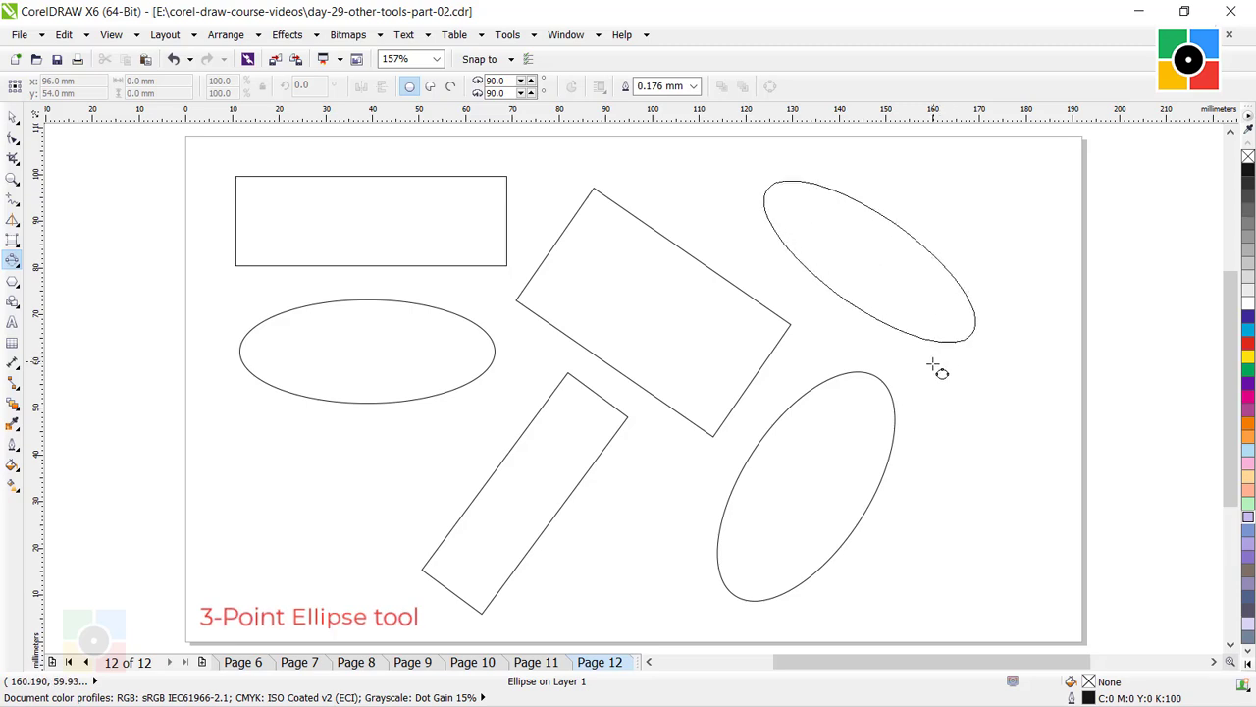
left_click(932, 363)
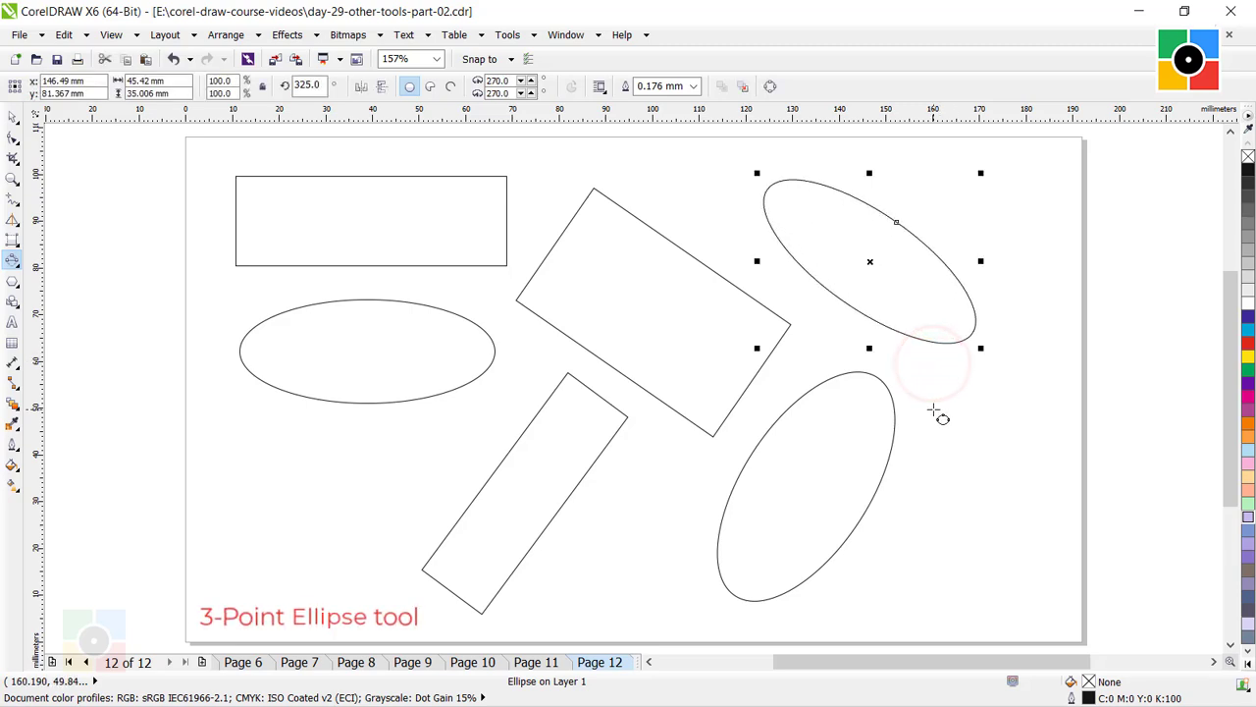
left_click(12, 119)
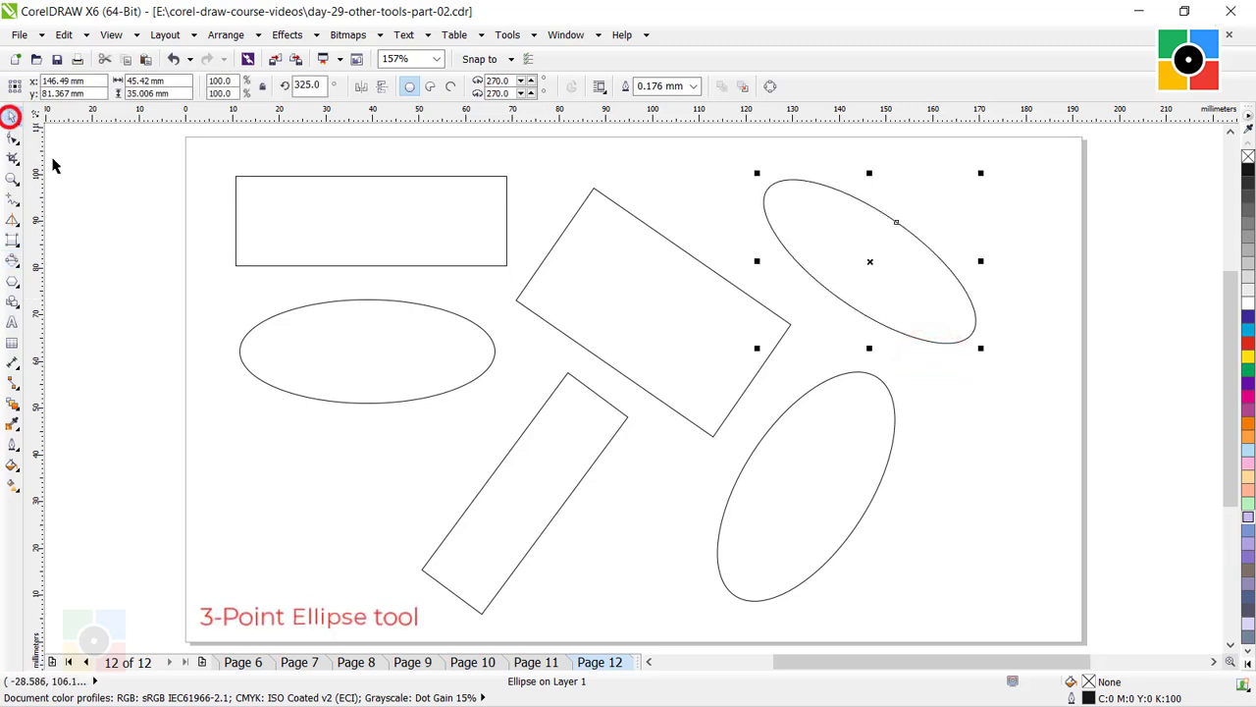
left_click(636, 479)
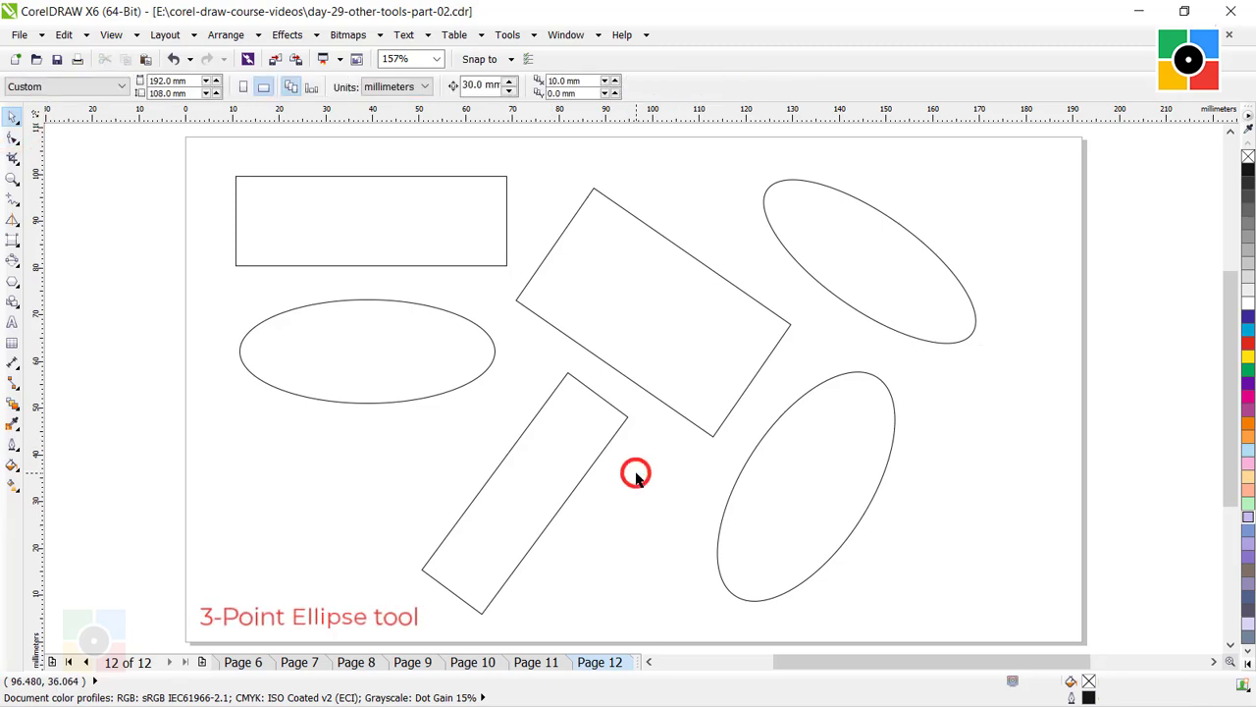
On page 13, draw a five-pointed star about 67 by 63 mm in the left half of the page.
left_click(373, 348)
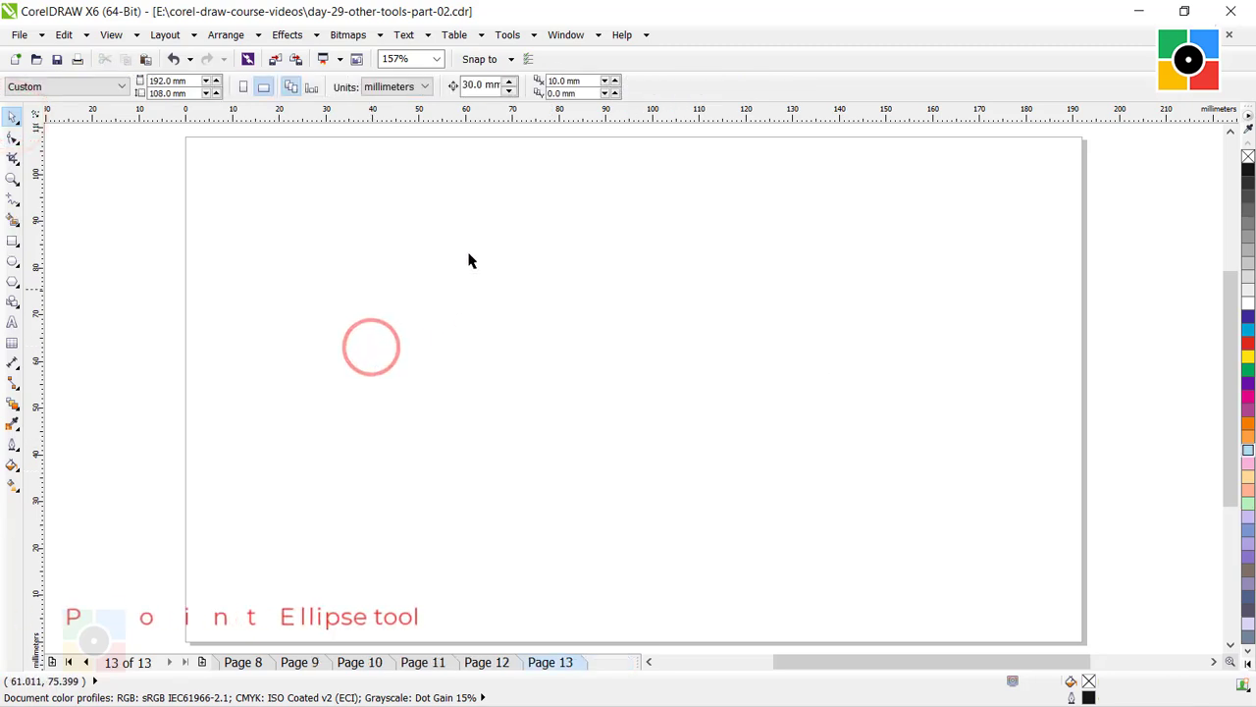
left_click(461, 250)
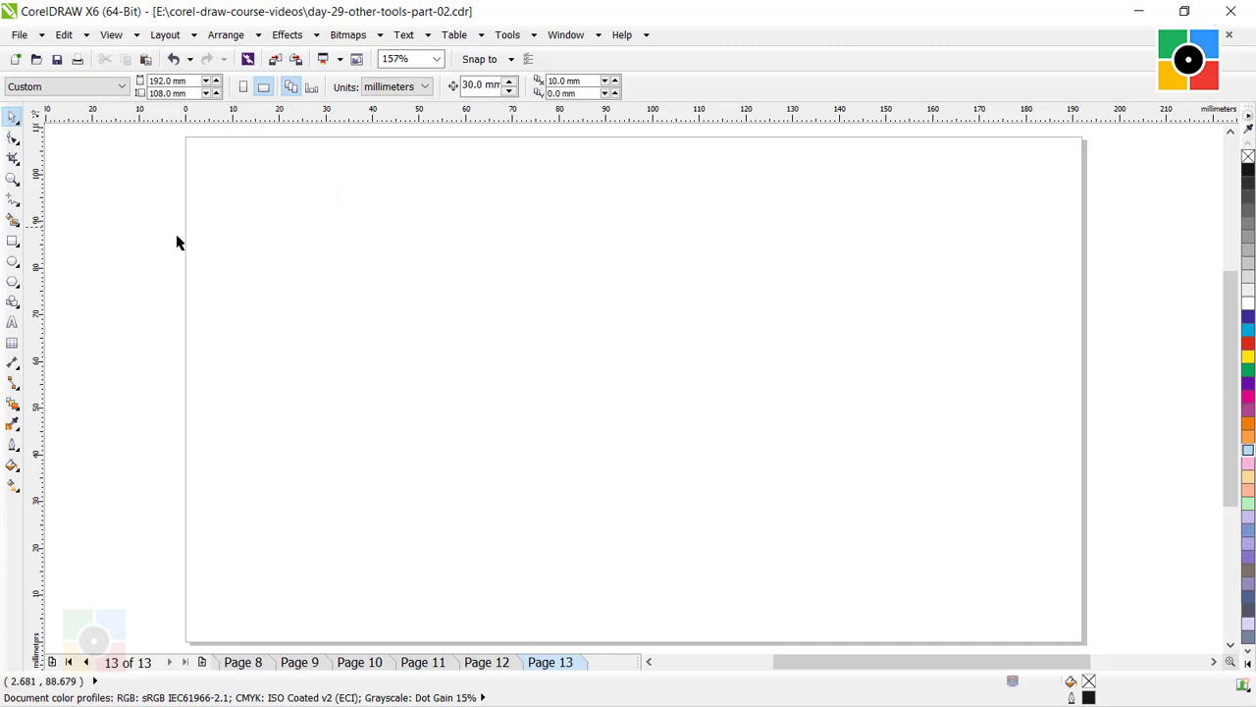
left_click(12, 282)
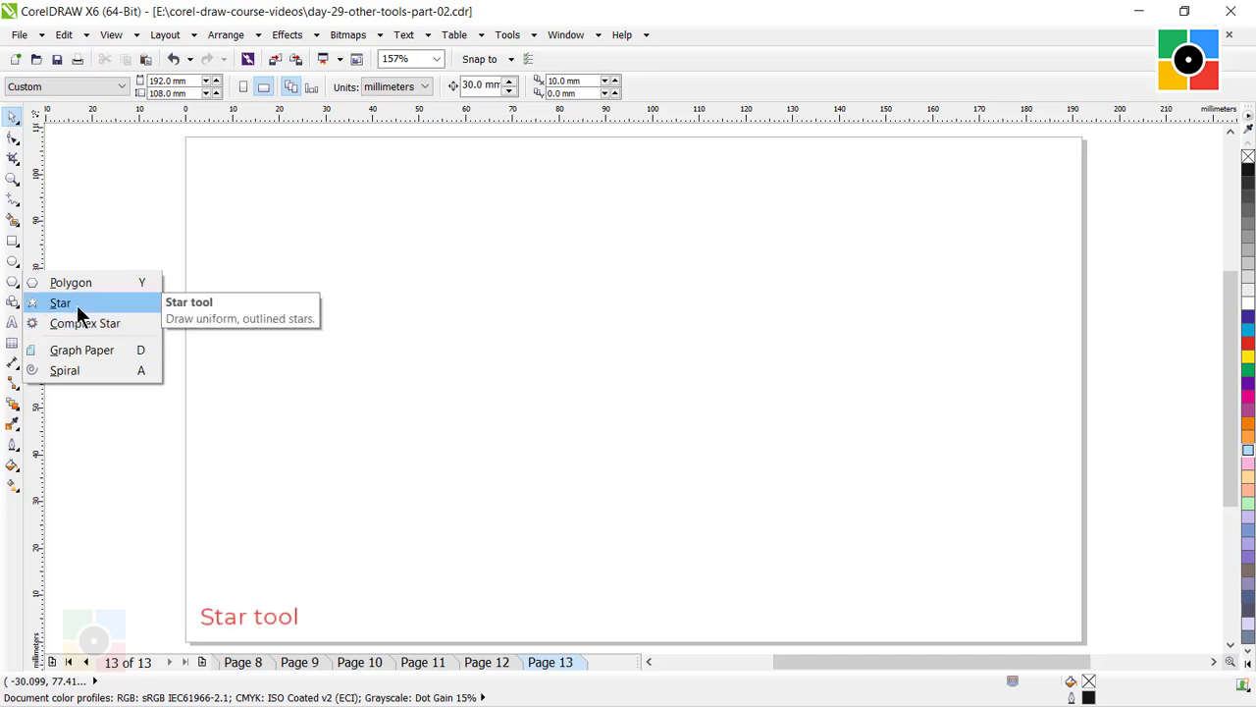
left_click(74, 301)
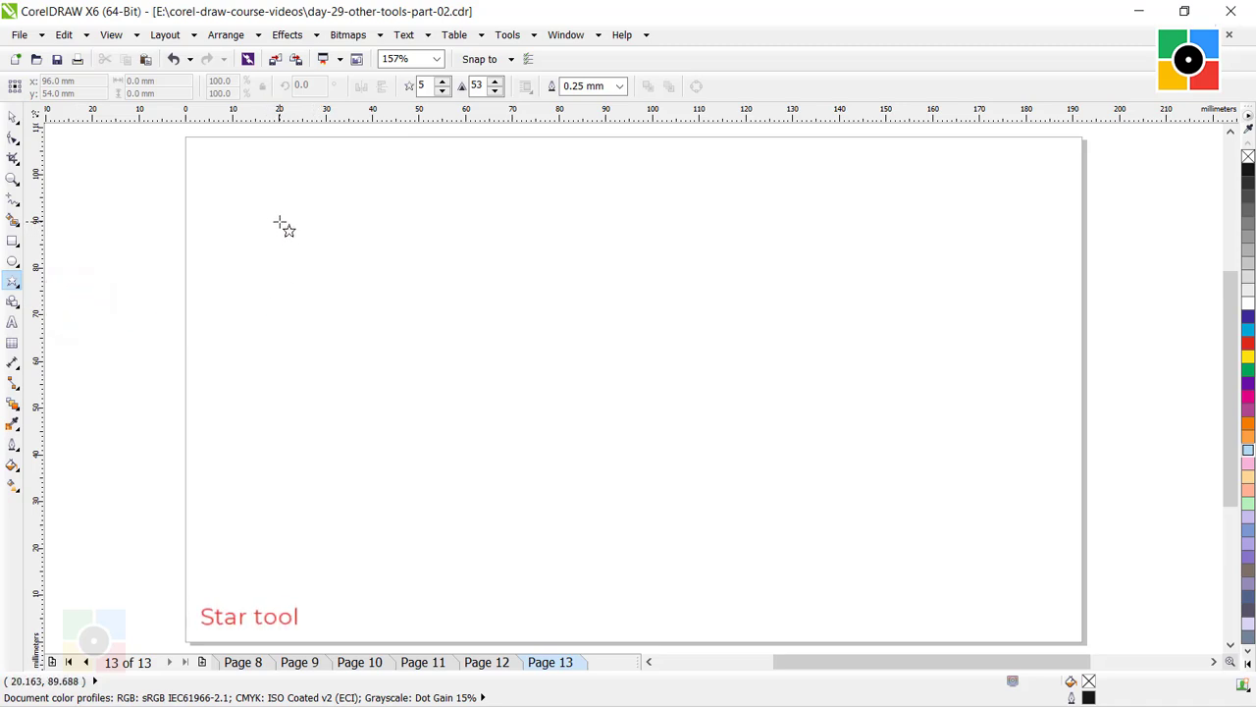
mouse_move(280, 223)
left_mouse_down()
mouse_move(391, 393)
mouse_move(527, 525)
mouse_move(595, 566)
mouse_move(600, 550)
left_mouse_up()
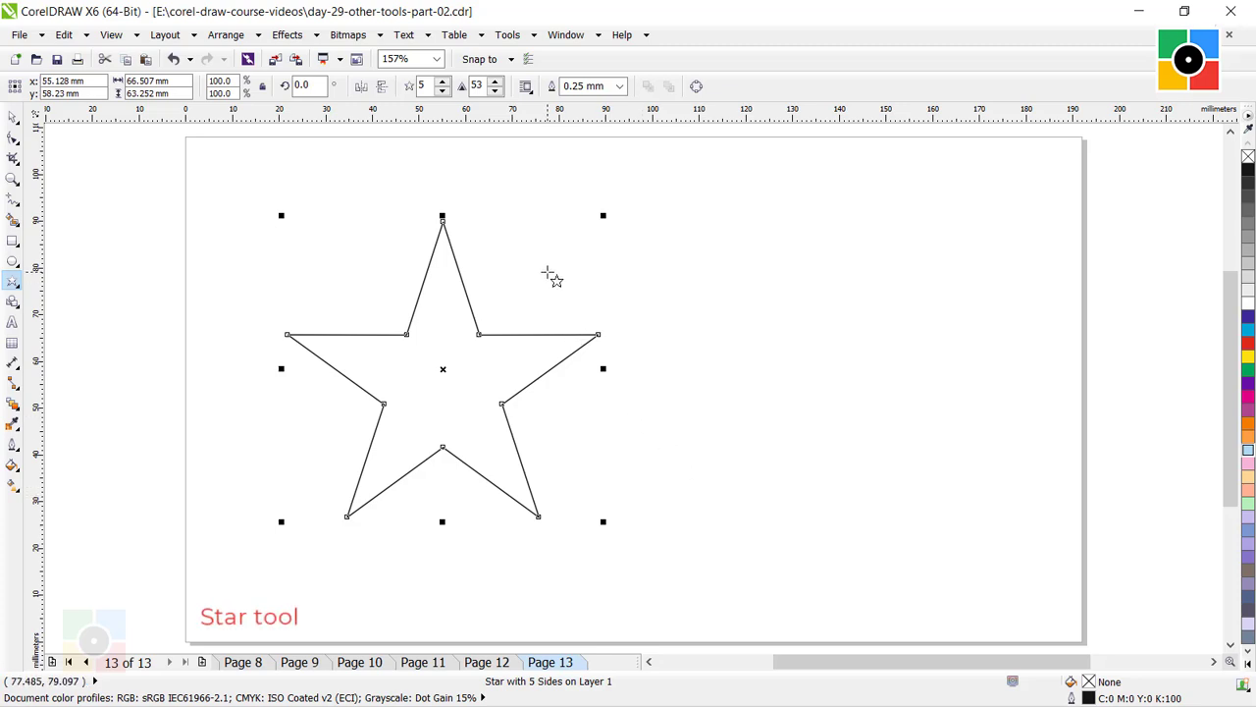
Draw a five-pointed complex star about 67 by 64 mm to the right of the plain star, and deselect it.
left_click(14, 282)
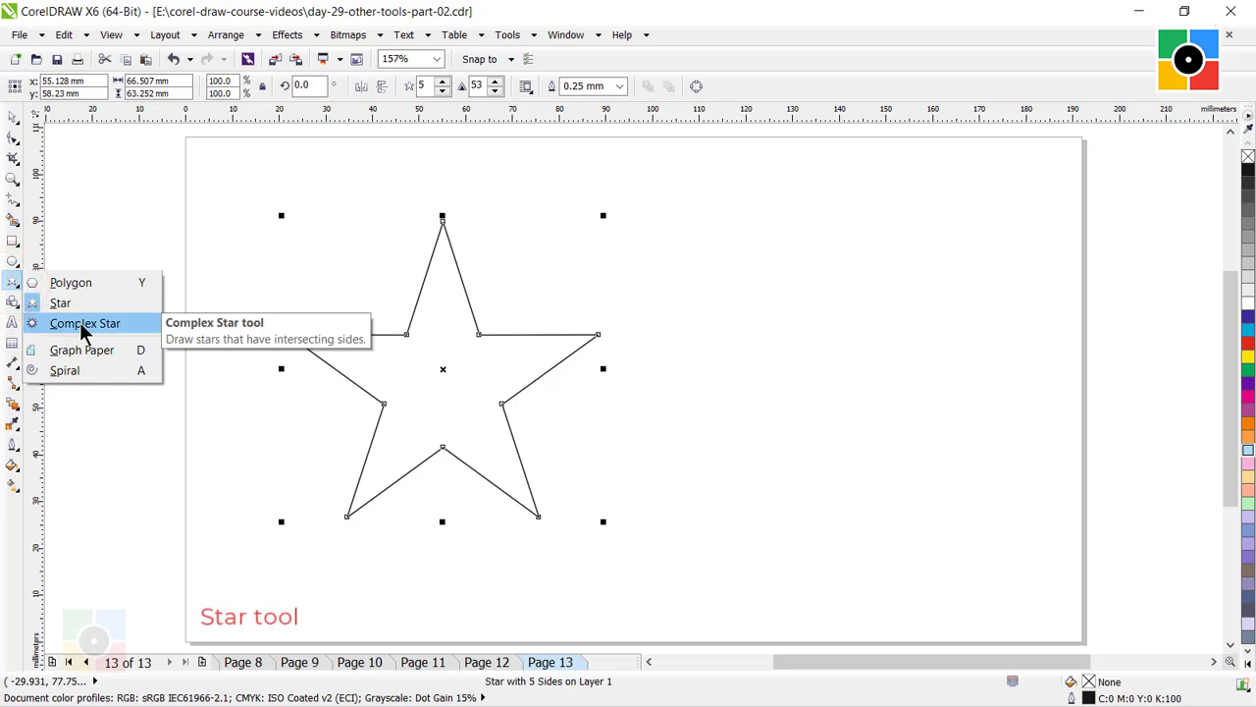
left_click(82, 327)
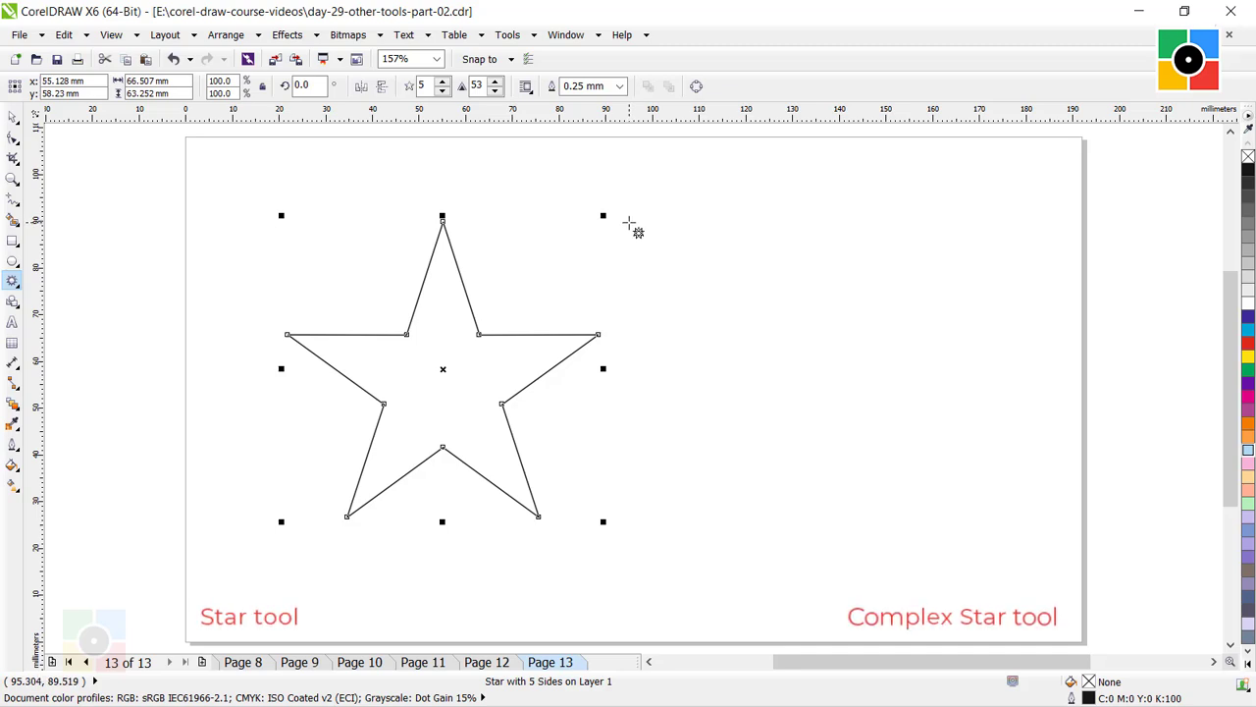
left_click_drag(629, 223, 901, 547)
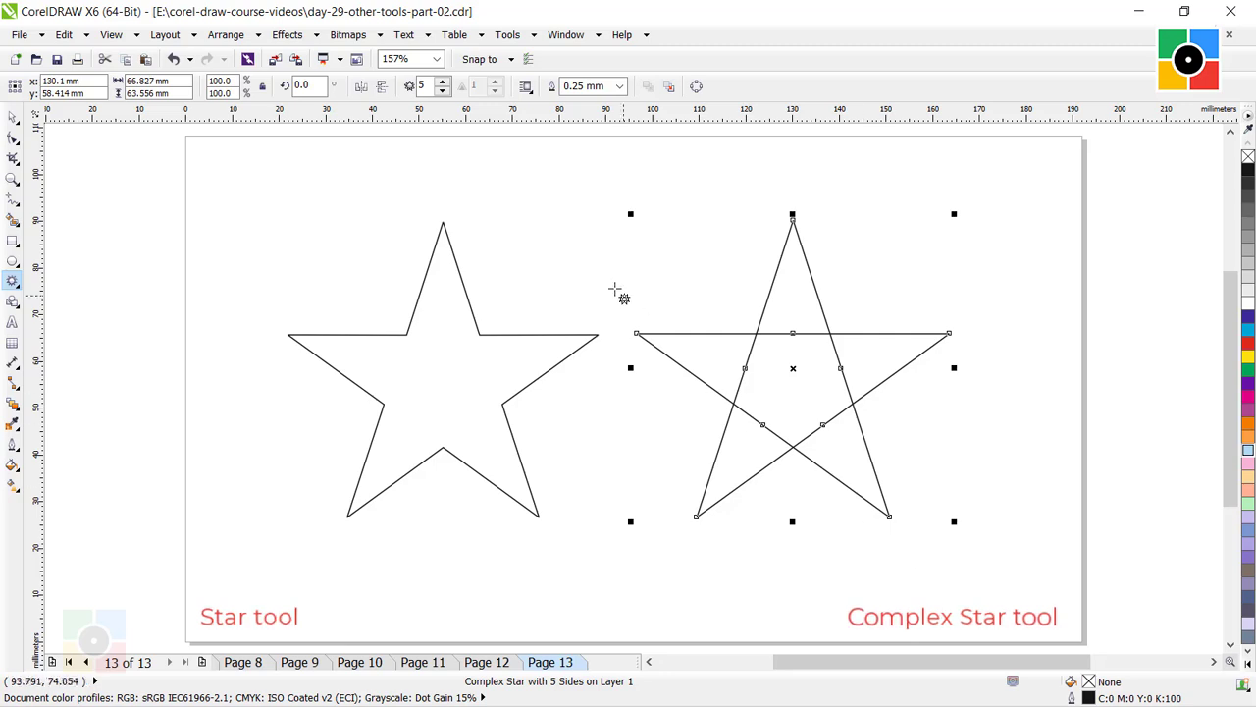
left_click(13, 118)
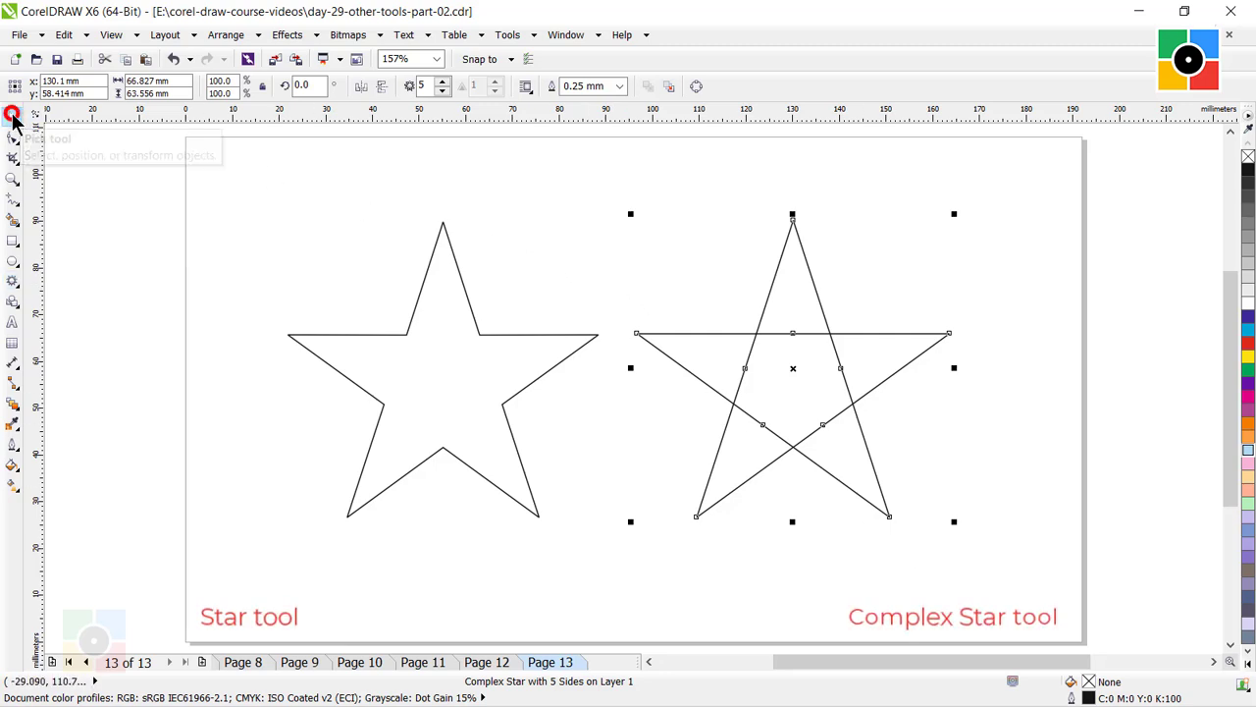
left_click(530, 261)
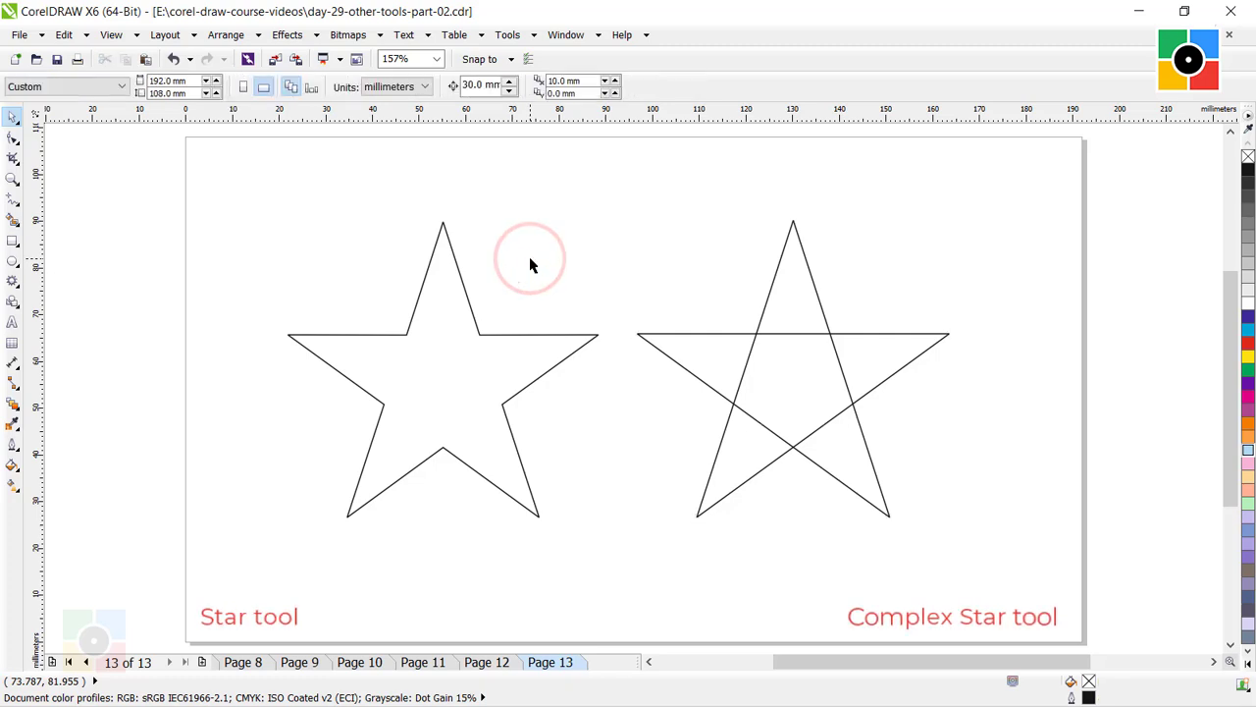
Fill both the plain star and the complex star with light blue (C:40 M:0 Y:0 K:0), and deselect.
left_click(458, 268)
left_click(1248, 450)
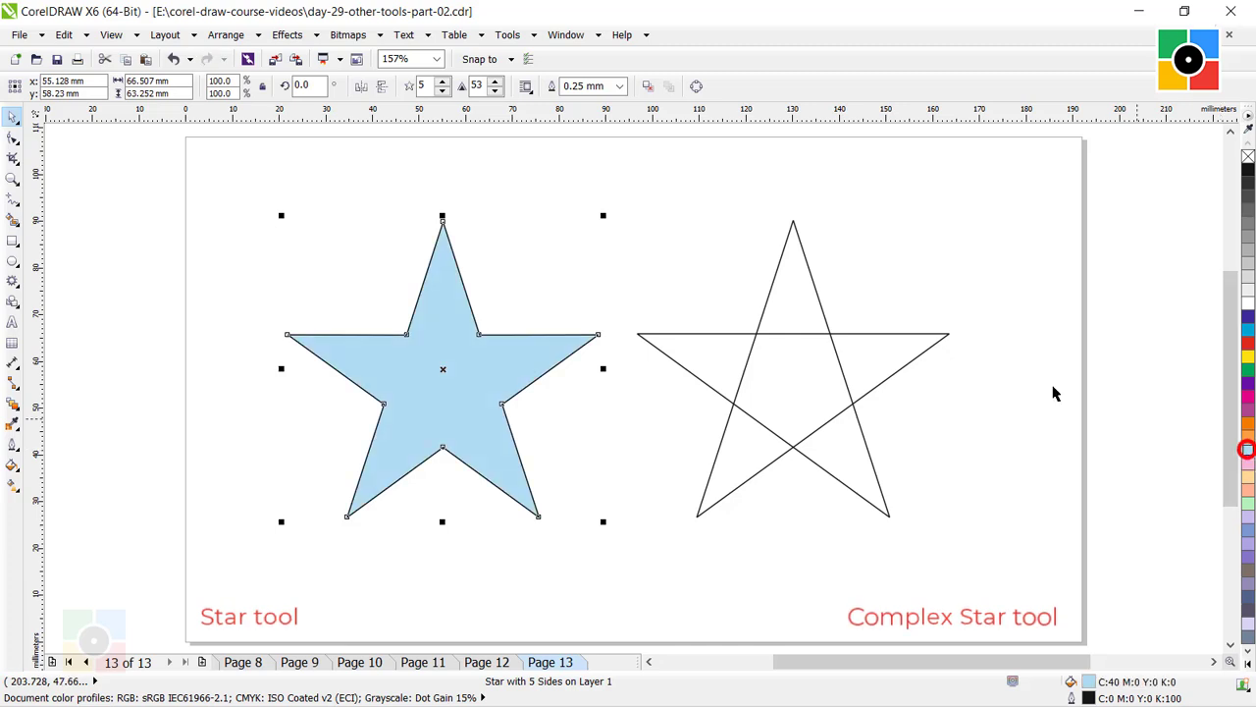
left_click(772, 283)
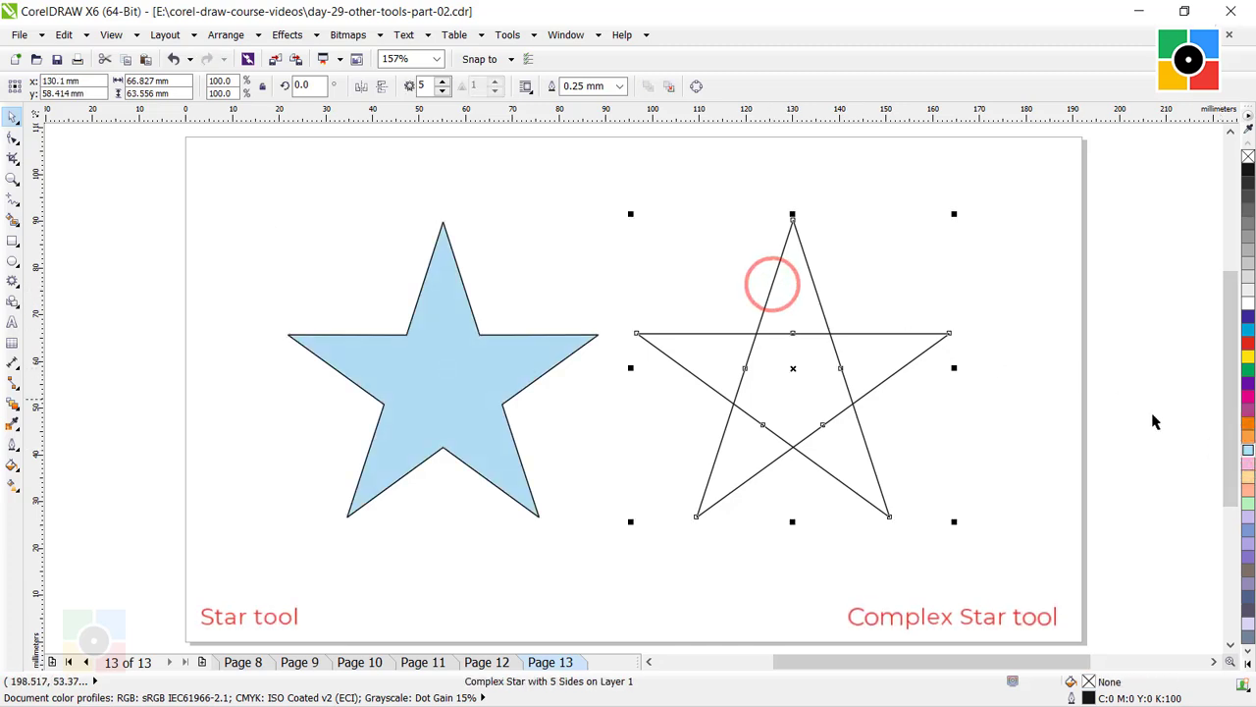
left_click(1247, 449)
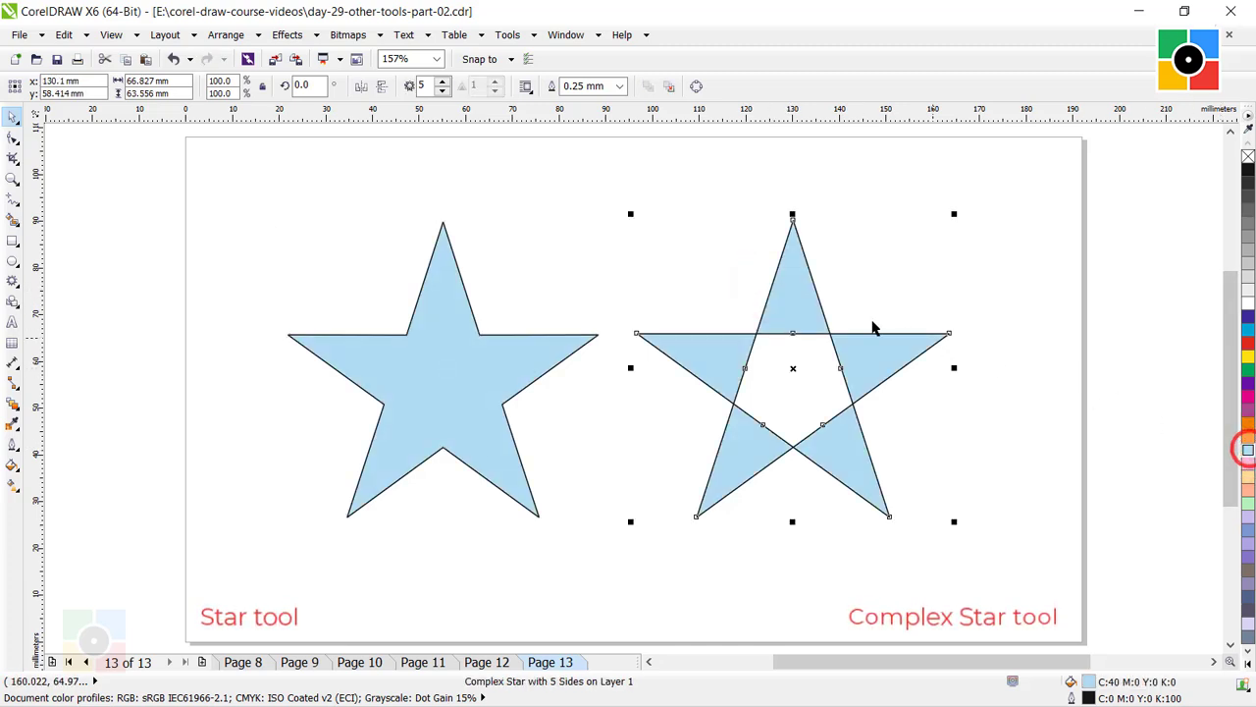
left_click(593, 275)
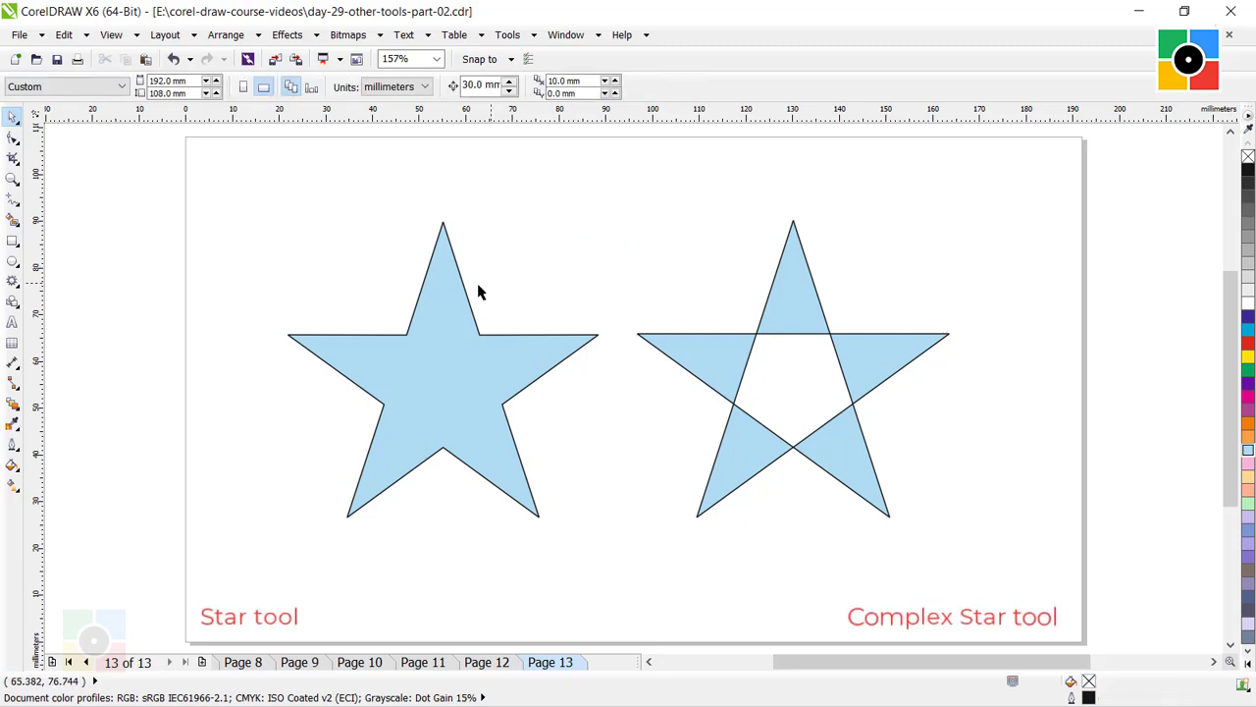
Set the number of points of the plain star to 12.
left_click(434, 312)
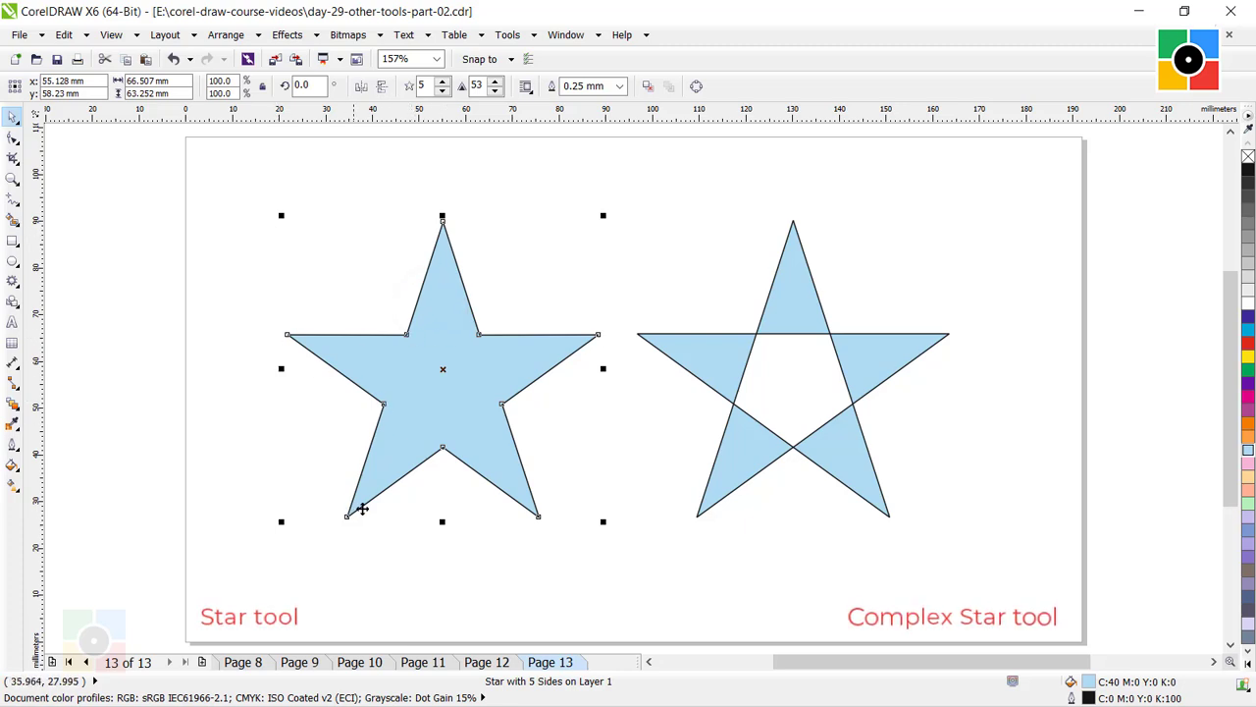
left_click(712, 348)
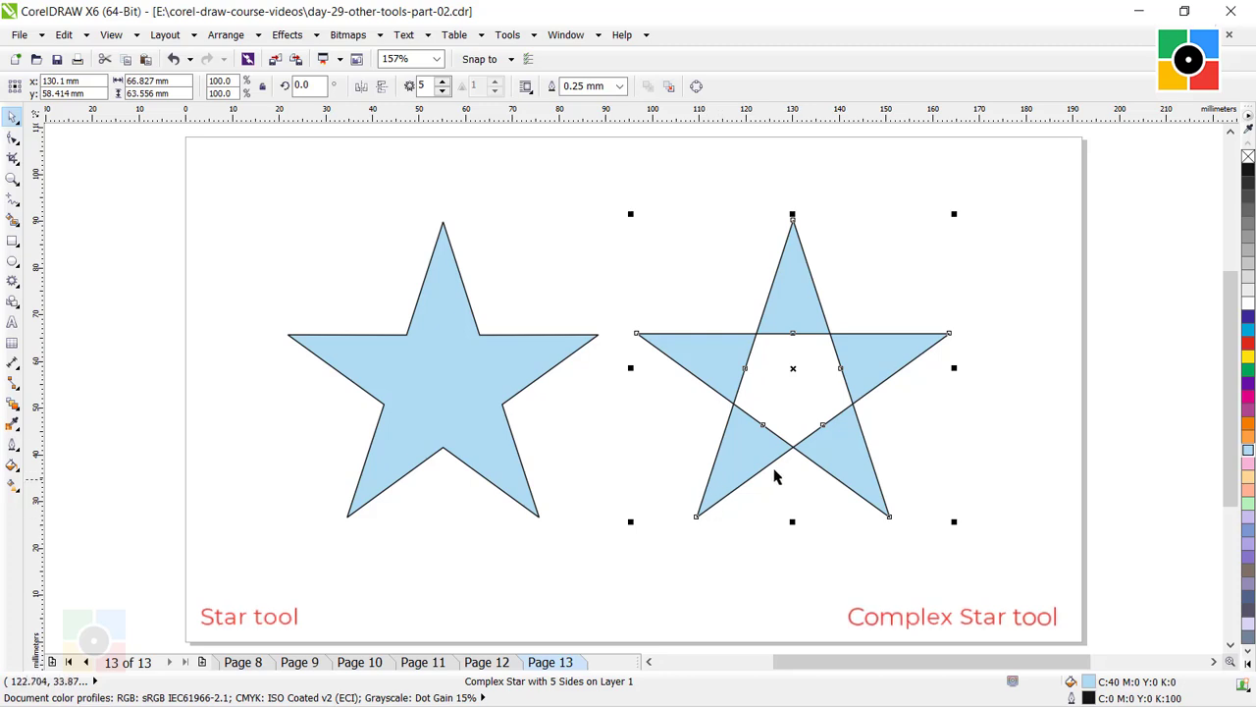
left_click(463, 348)
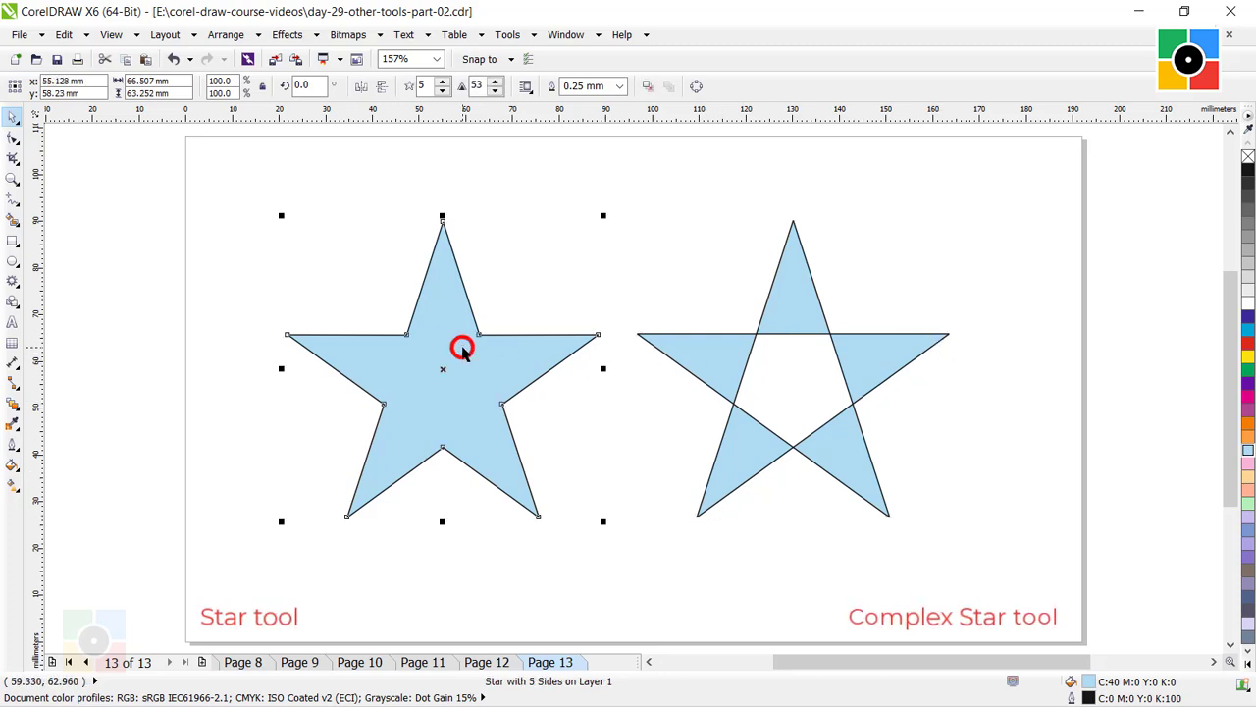
left_click(443, 84)
left_click(443, 85)
left_click(442, 85)
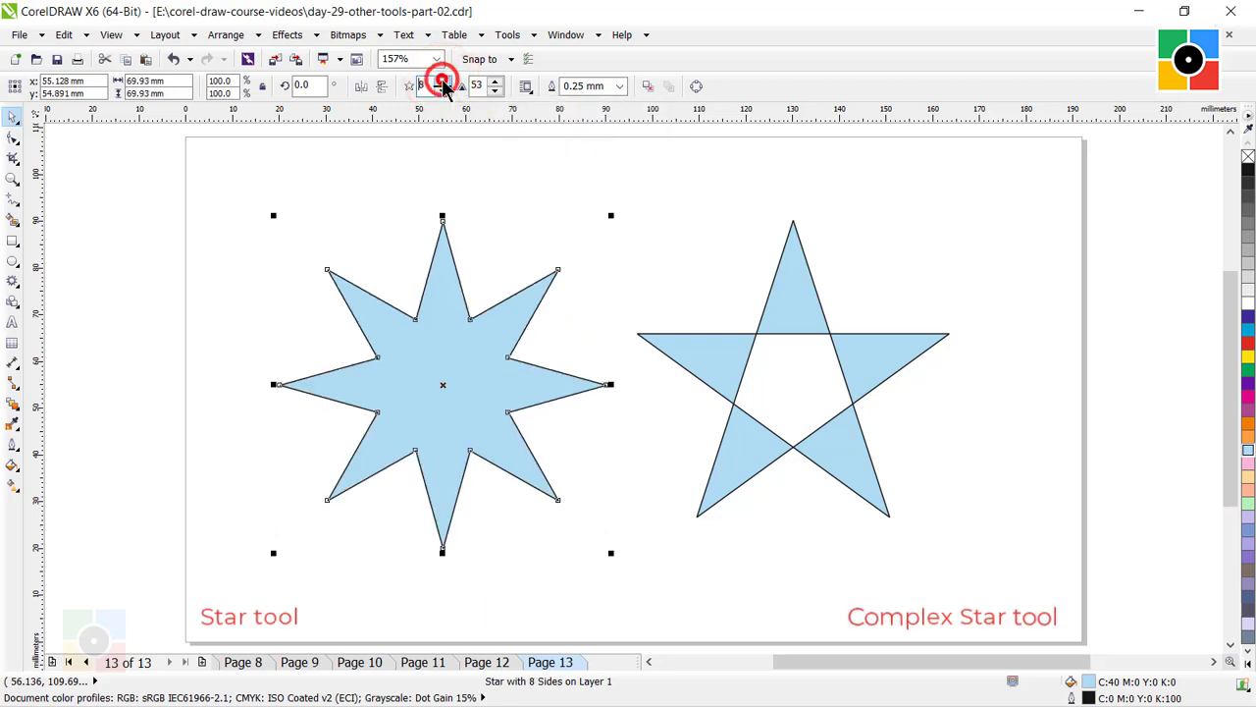
left_click(443, 84)
left_click(443, 84)
left_click(442, 84)
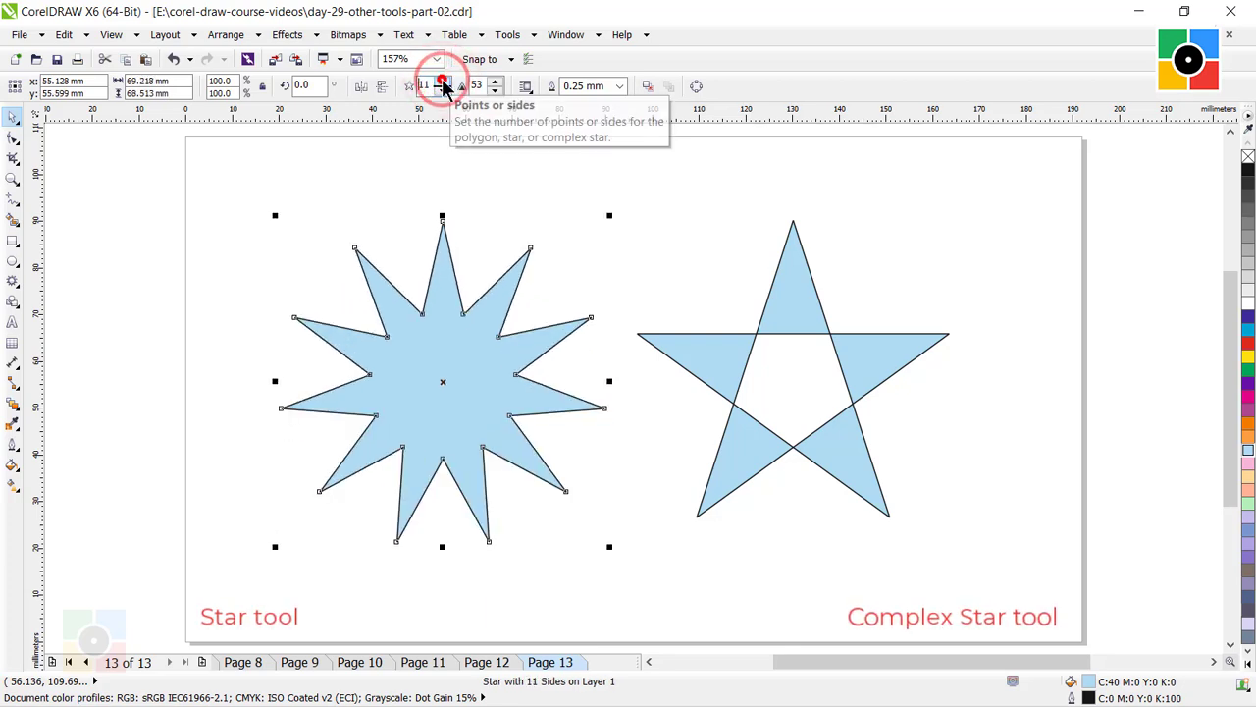
left_click(443, 84)
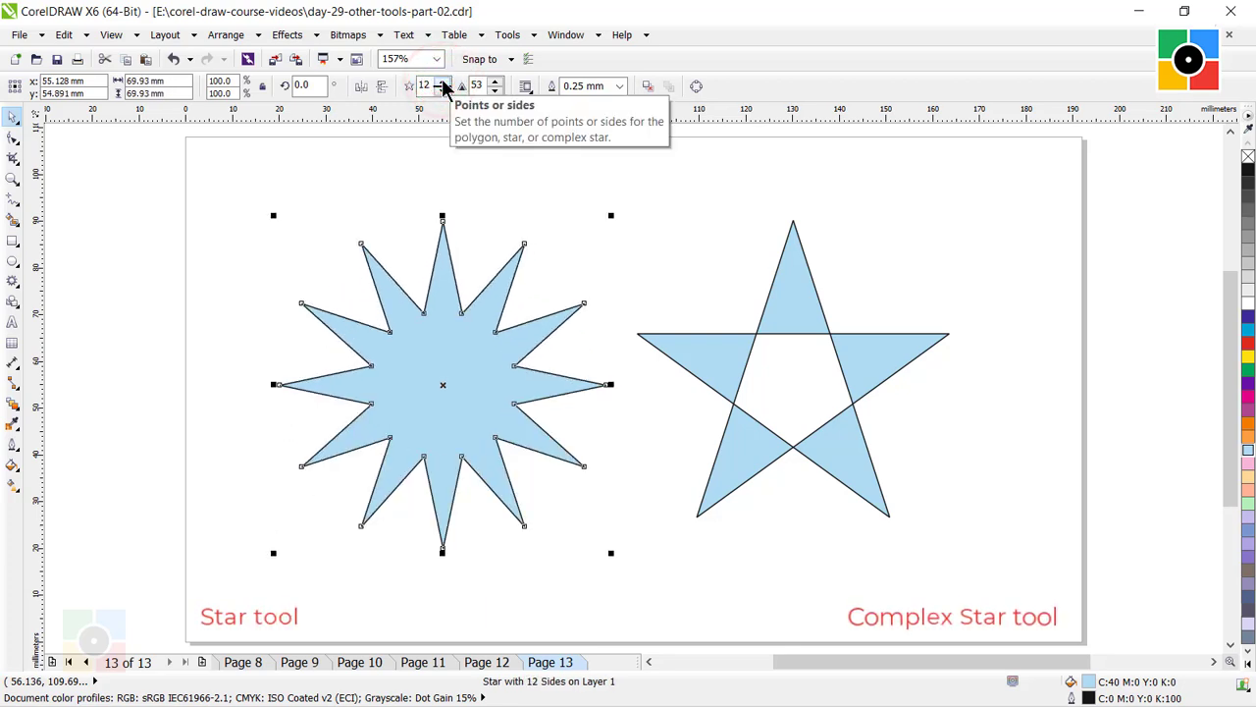
Set the number of points of the complex star to 12.
left_click(807, 306)
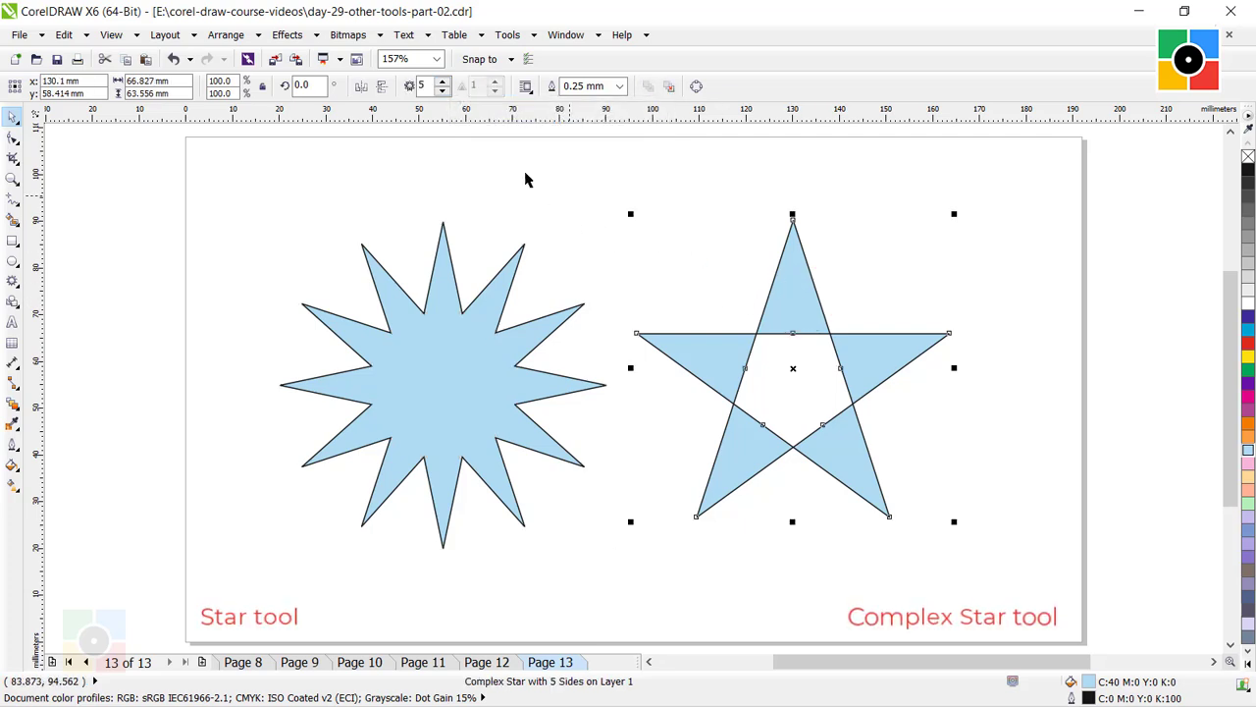
left_click(443, 84)
left_click(443, 84)
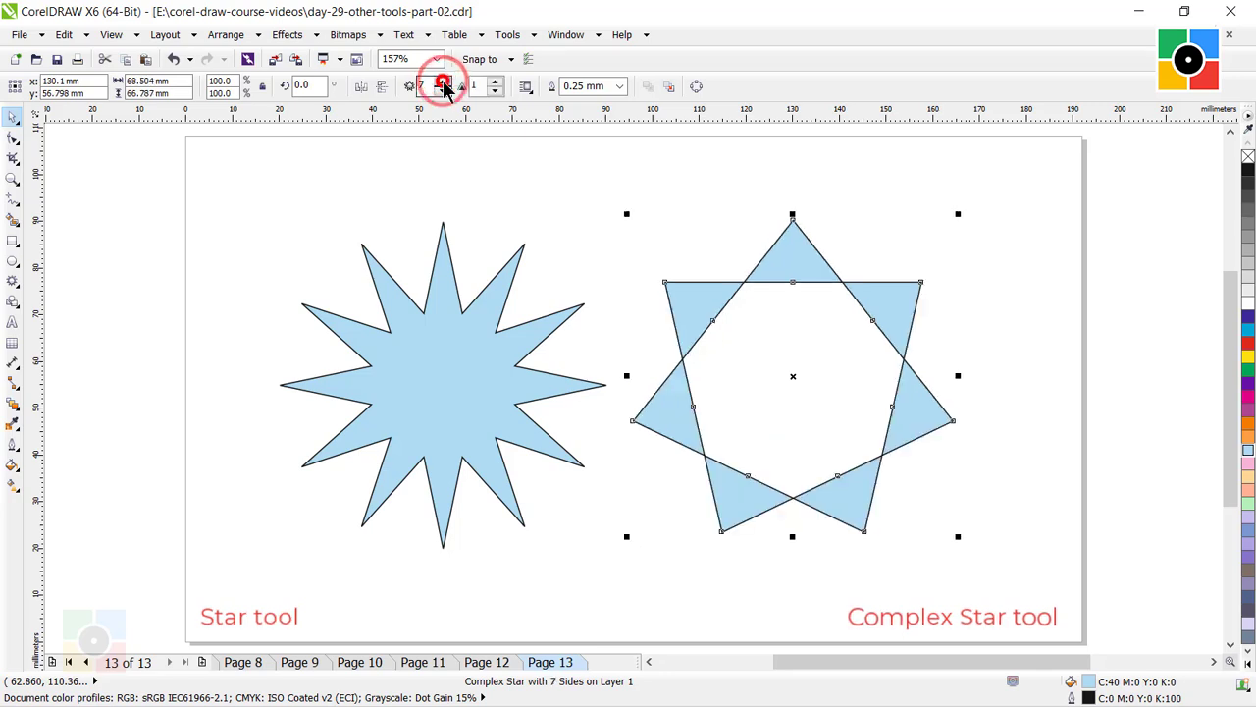
left_click(443, 84)
left_click(443, 84)
left_click(443, 84)
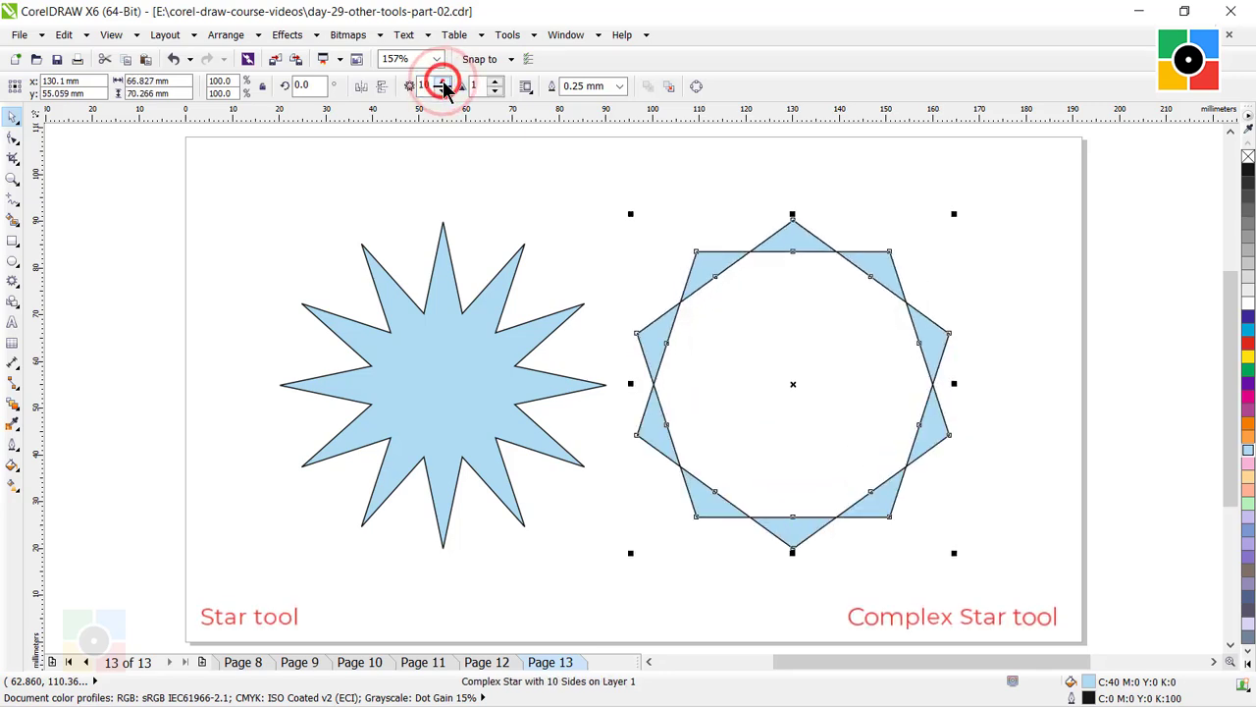
left_click(442, 83)
left_click(442, 84)
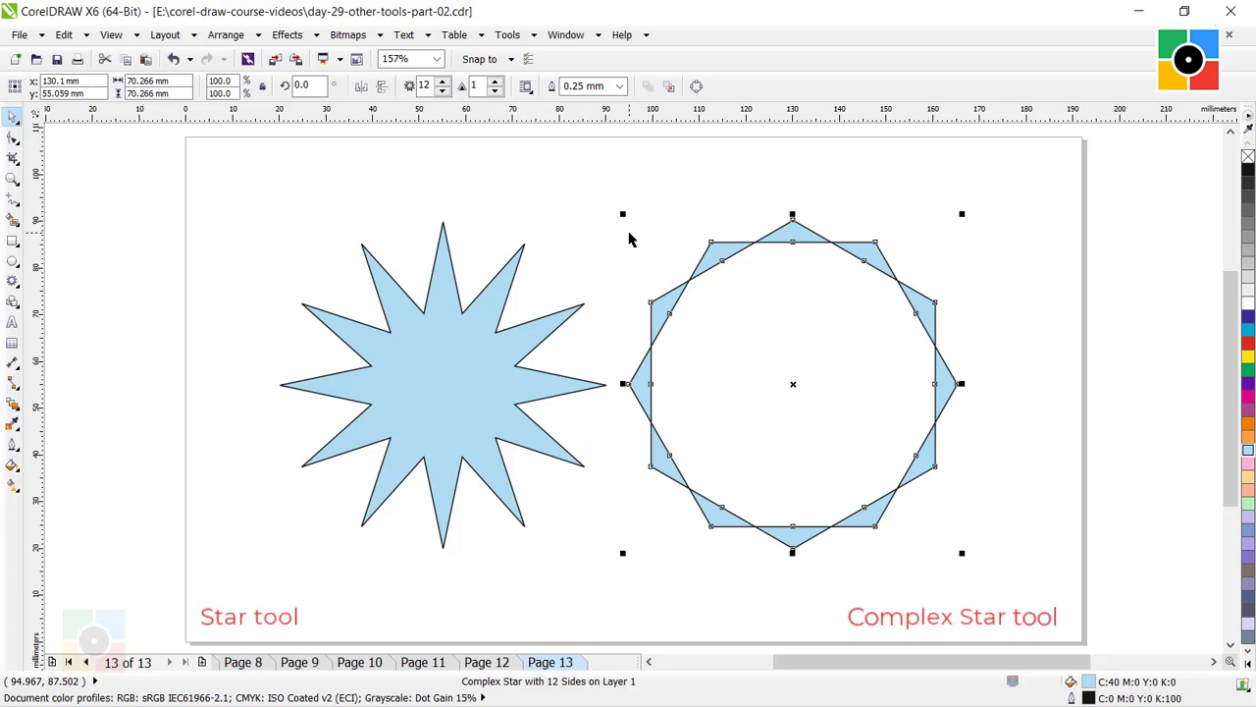
Set the sharpness of the plain 12-pointed star to 25.
left_click(496, 287)
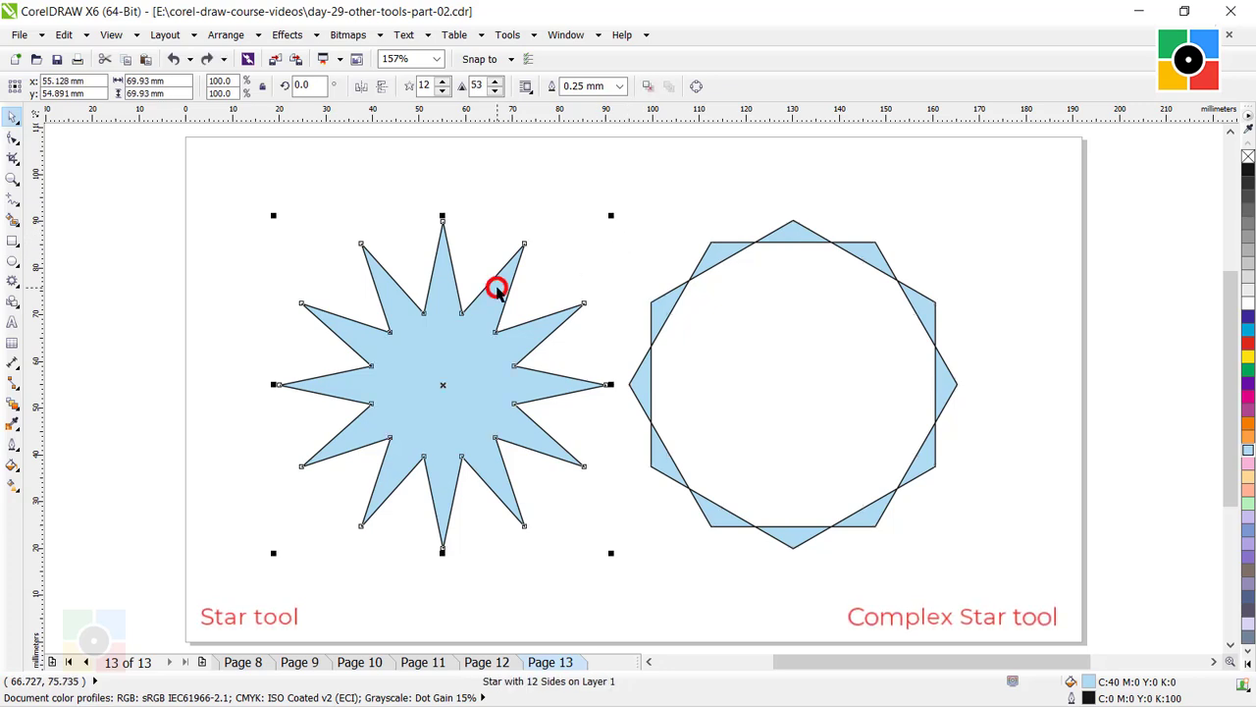
double_click(478, 85)
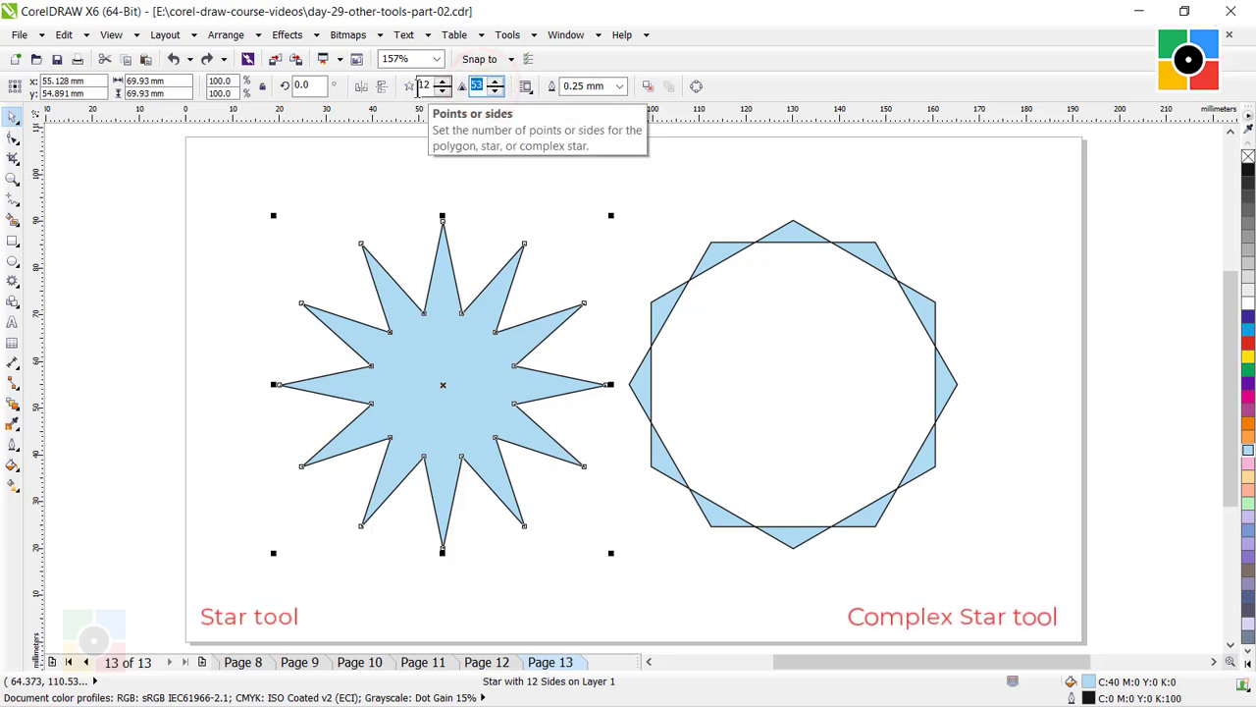
type("25")
key("Return")
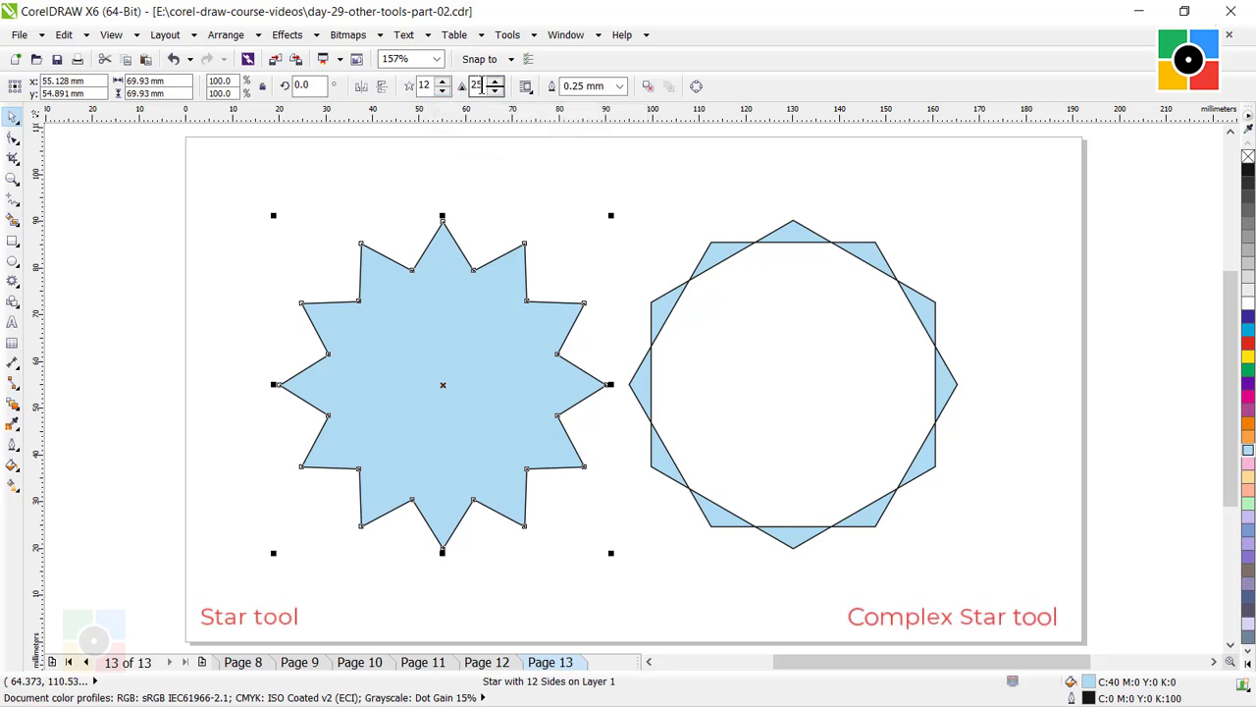
Try a sharpness of 75 on the plain 12-pointed star, and settle on a sharpness of 50.
double_click(481, 86)
type("75")
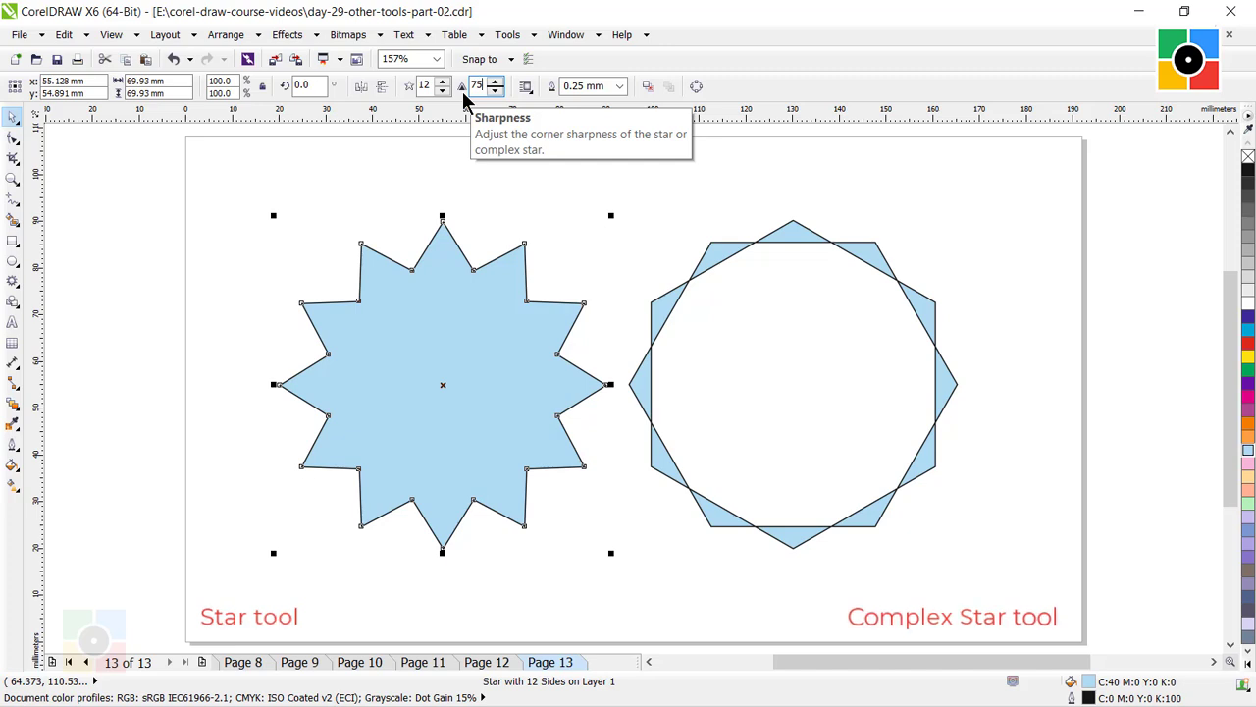
key("Return")
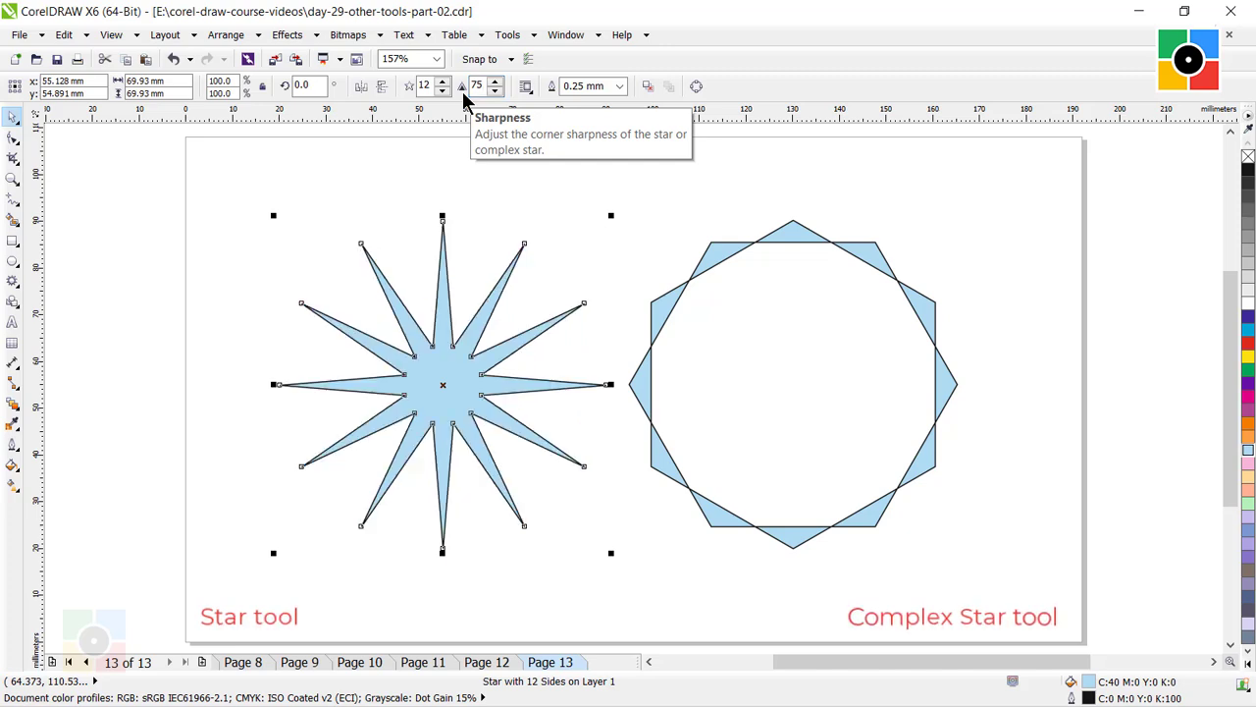
double_click(478, 85)
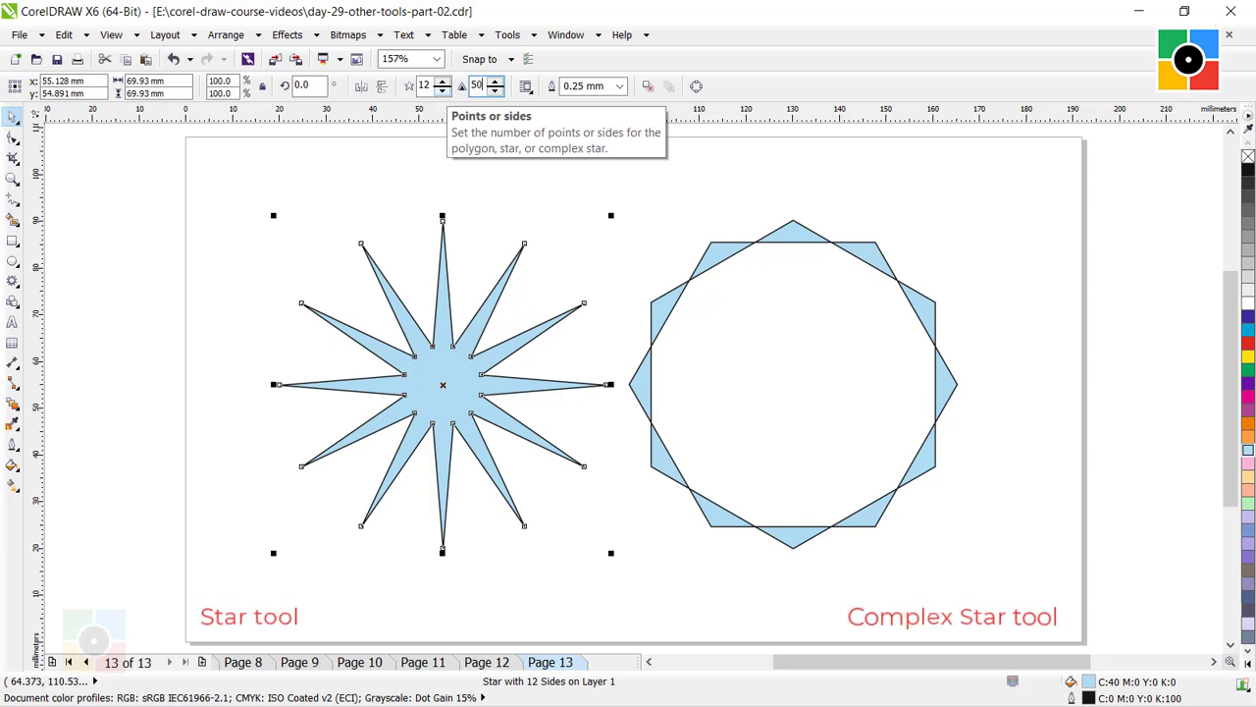
key("Return")
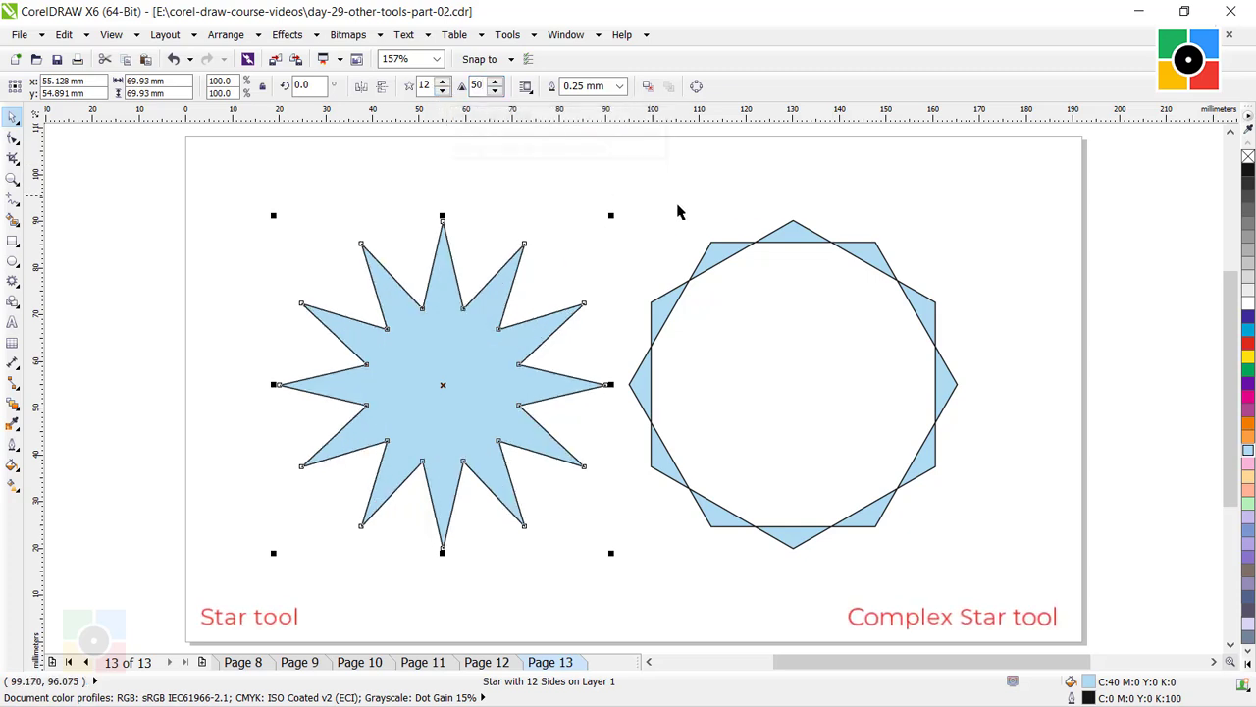
Step the sharpness of the 12-pointed complex star up to 4, and deselect it.
left_click(726, 257)
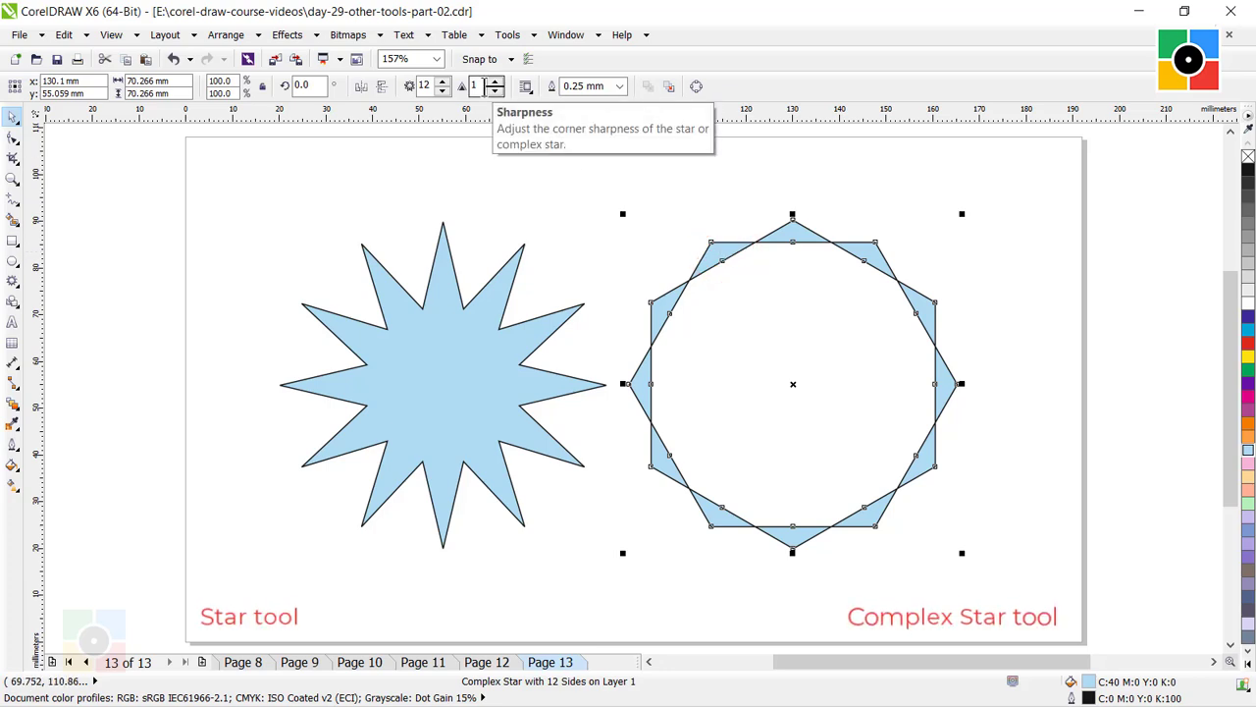
left_click(496, 83)
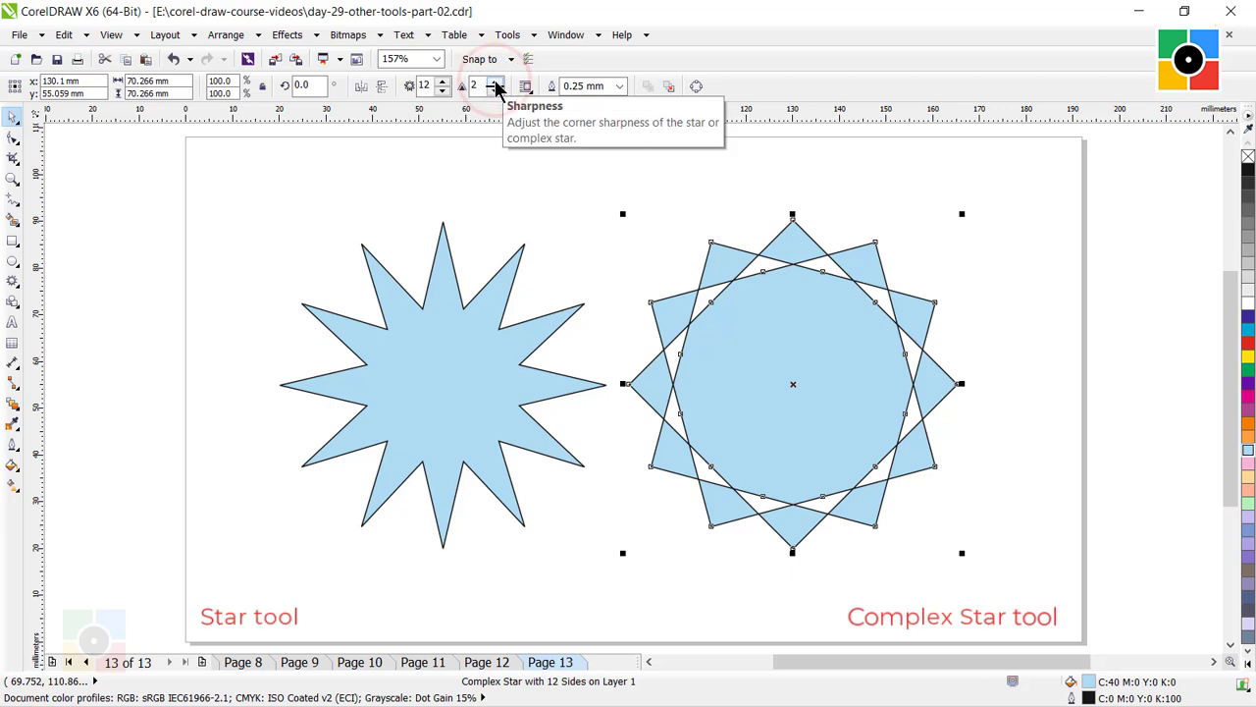
left_click(495, 84)
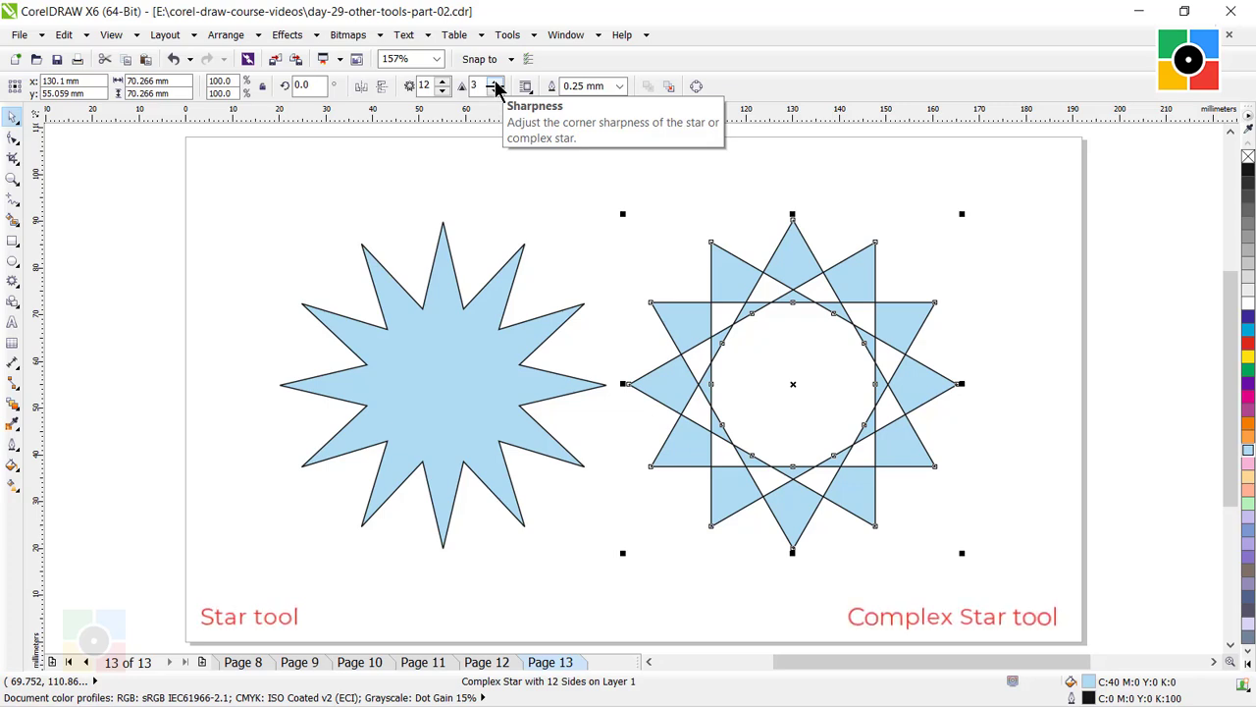
left_click(496, 83)
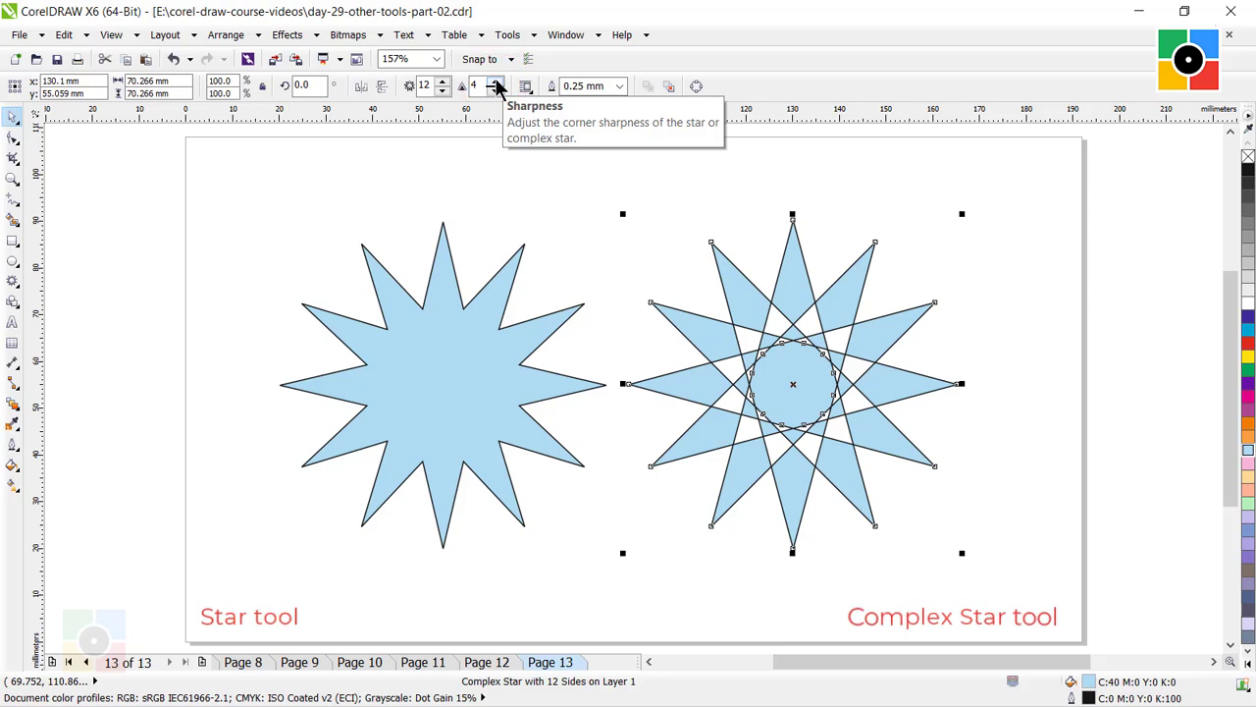
left_click(497, 90)
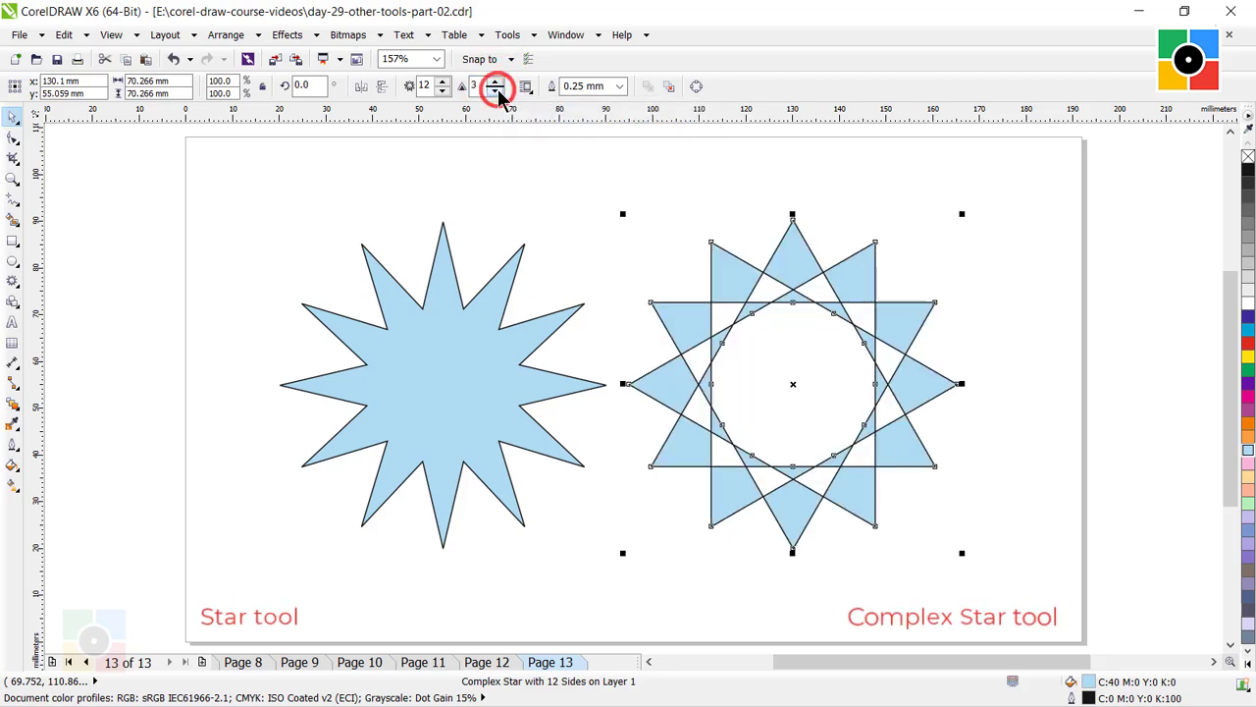
left_click(496, 84)
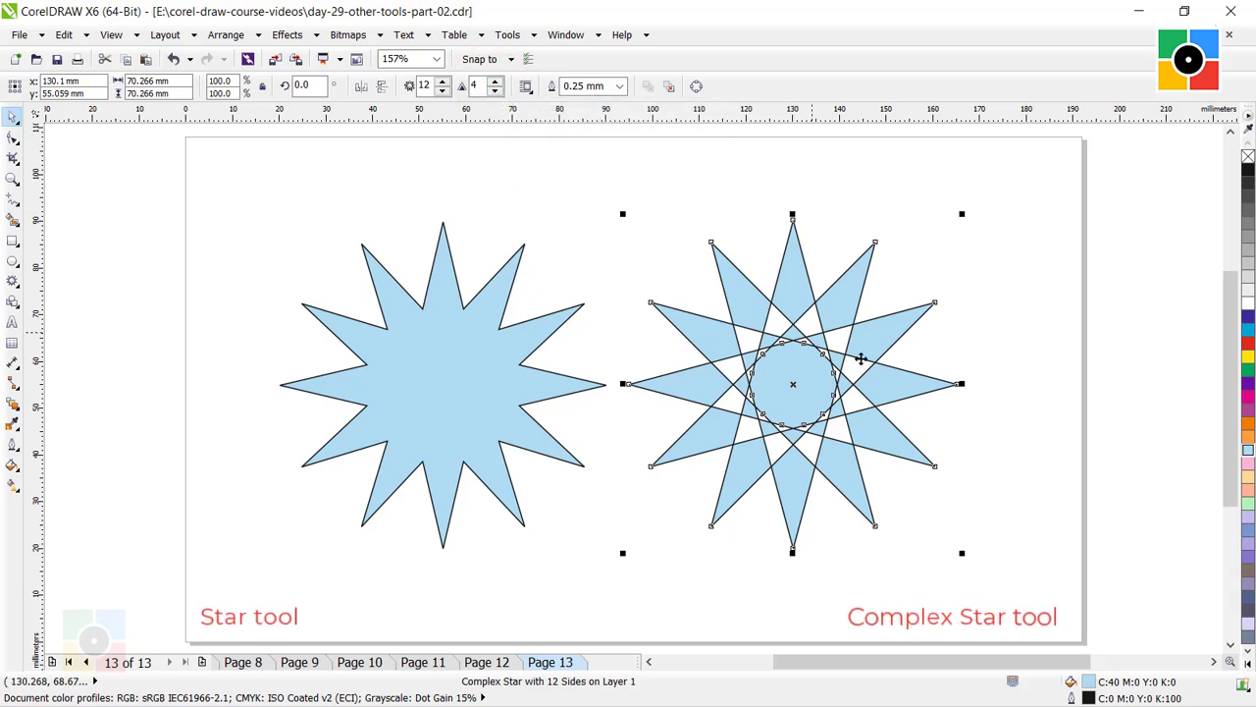
left_click(983, 425)
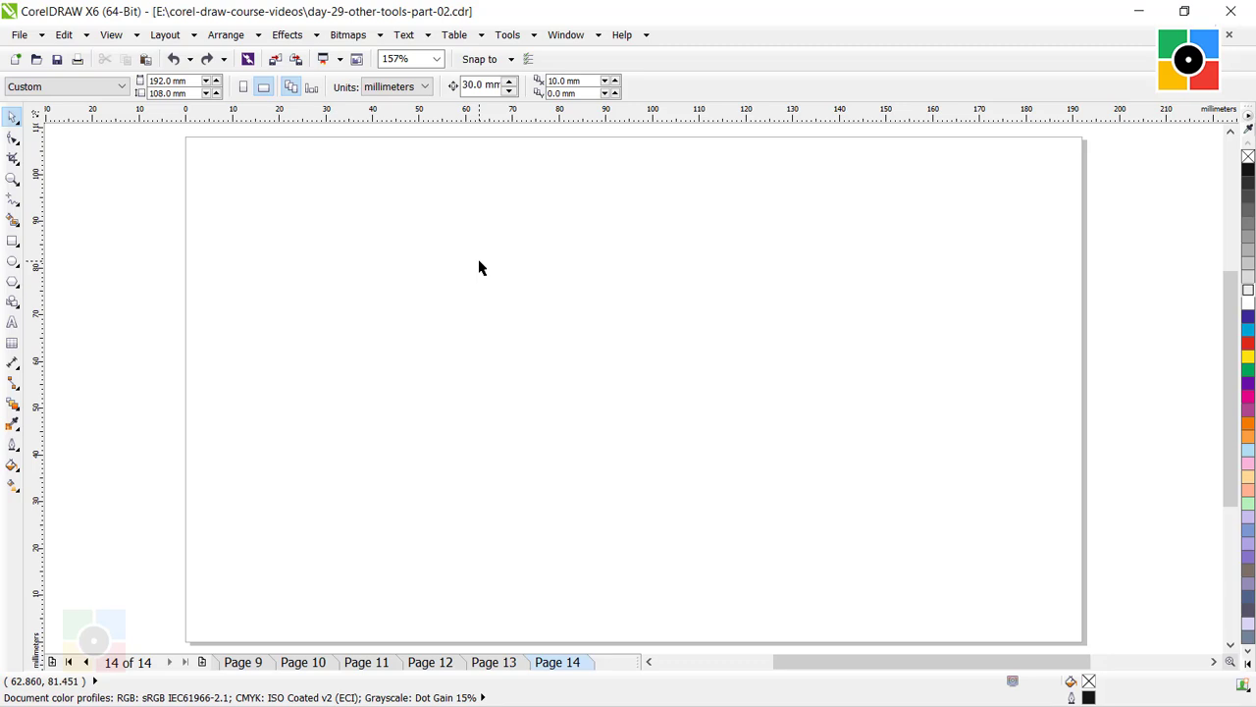
Draw a Graph Paper grid of 4 columns and 6 rows, about 118 by 75 mm, on the empty Page 14.
left_click(12, 283)
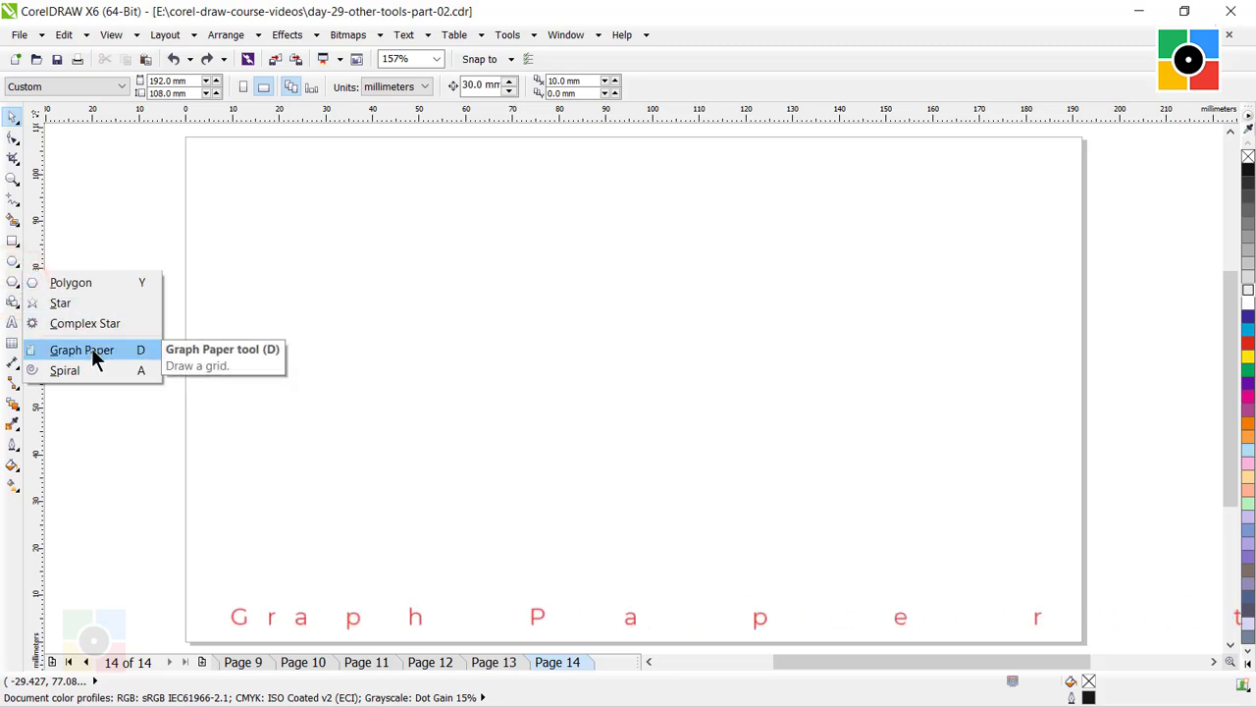
left_click(91, 351)
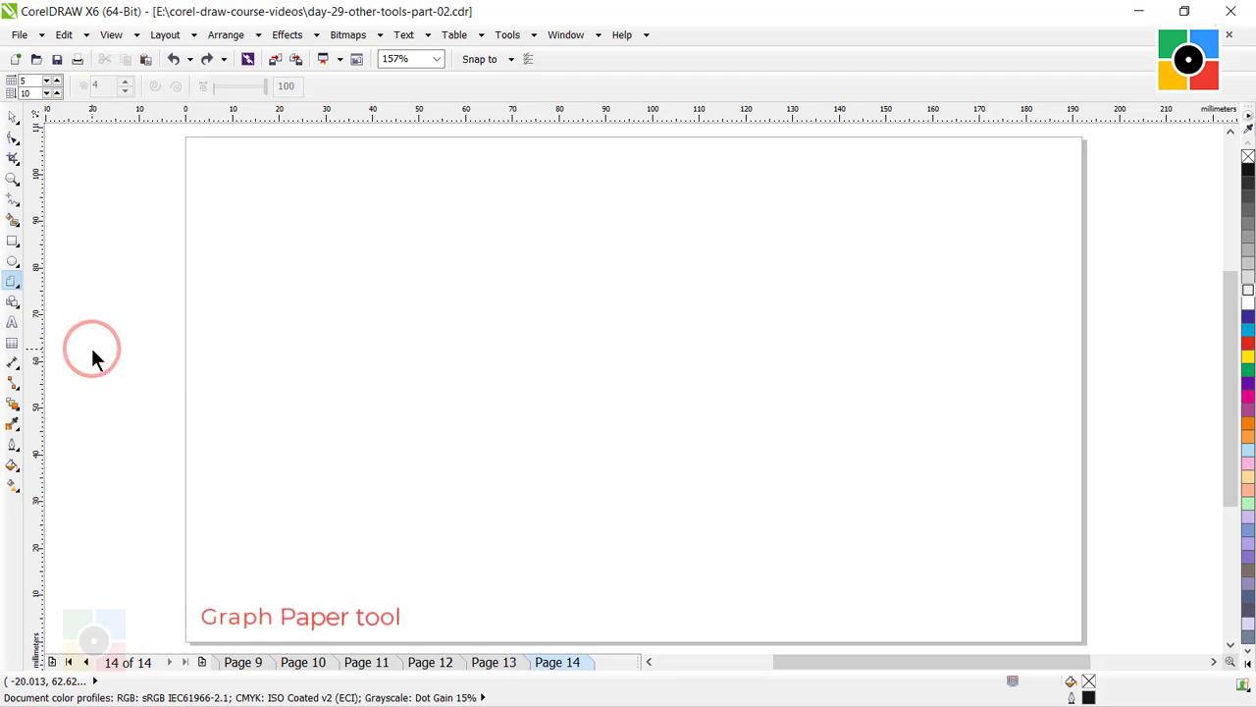
left_click(27, 81)
left_click_drag(29, 80, 2, 82)
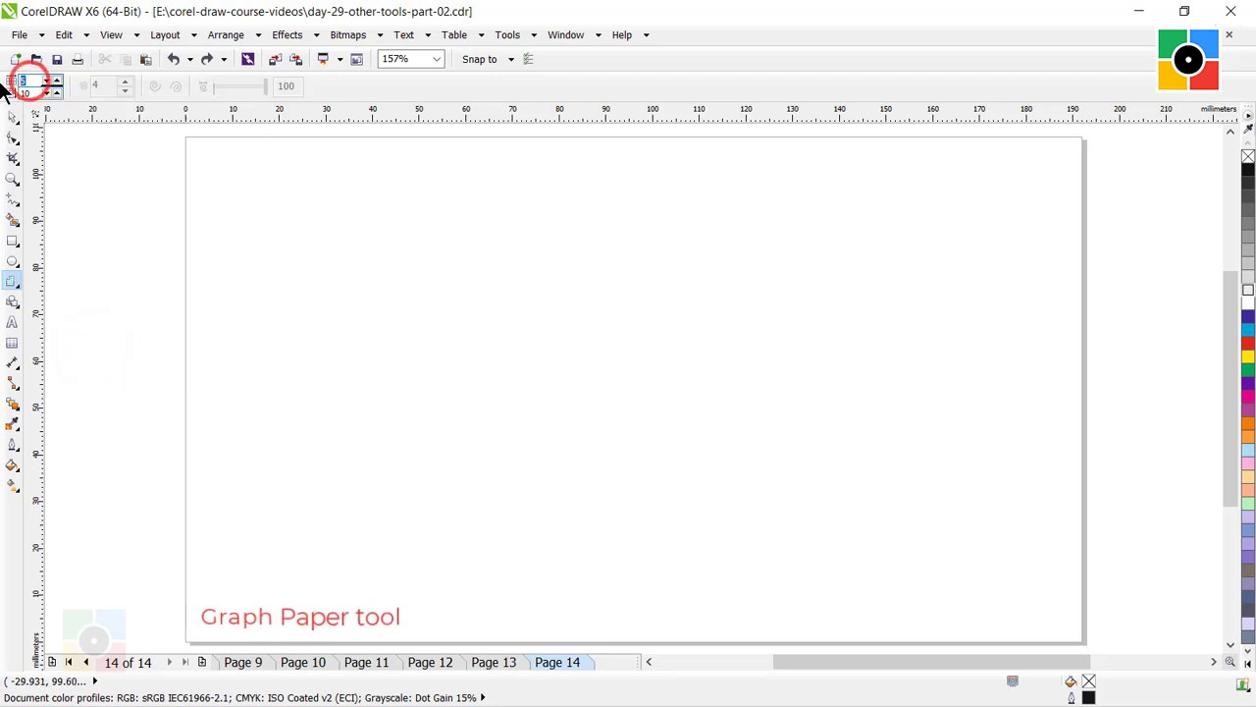
type("4")
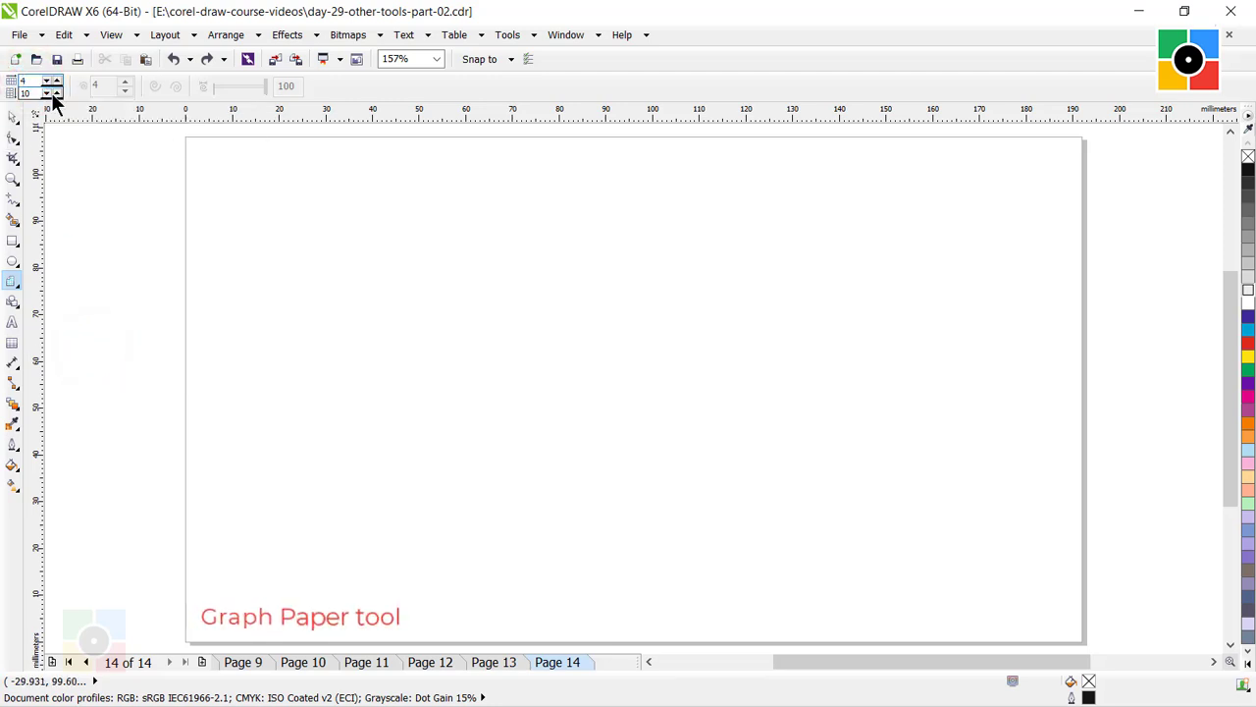
left_click_drag(29, 93, 2, 95)
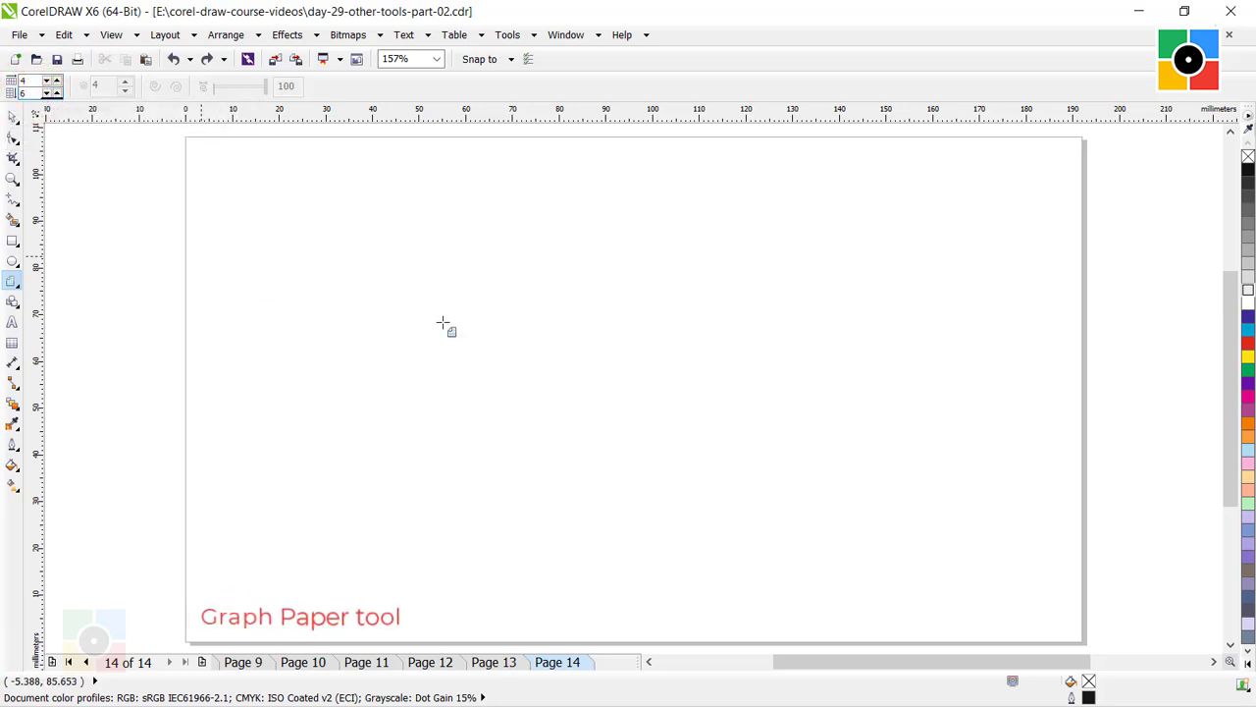
left_click_drag(262, 212, 818, 569)
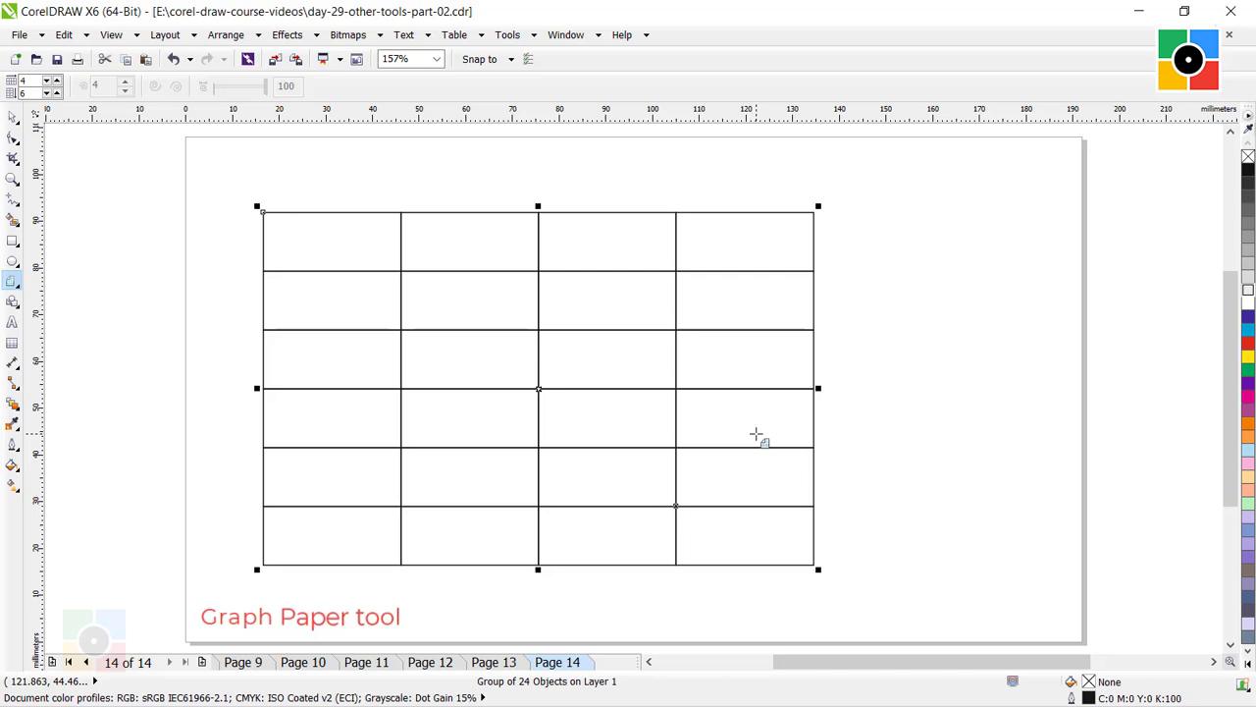
Fill the grid with light orange (C:0 M:20 Y:50 K:0), ungroup all its cells, and deselect.
key("space")
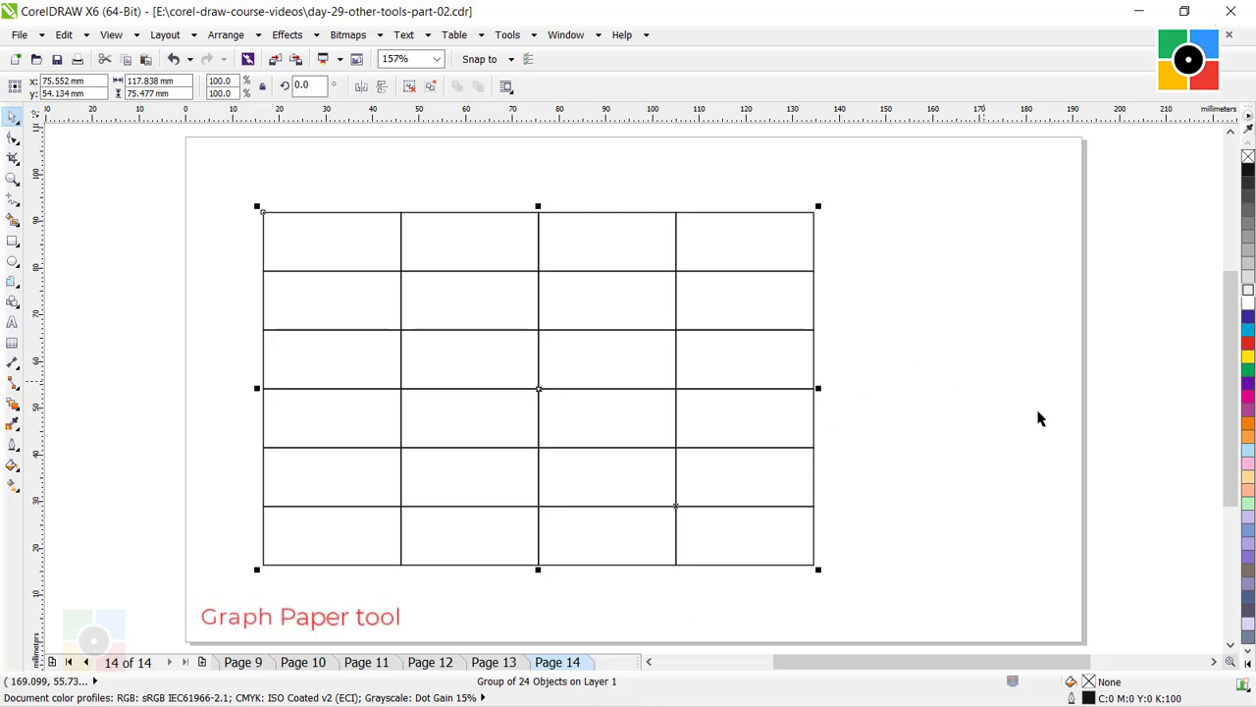
left_click(1247, 476)
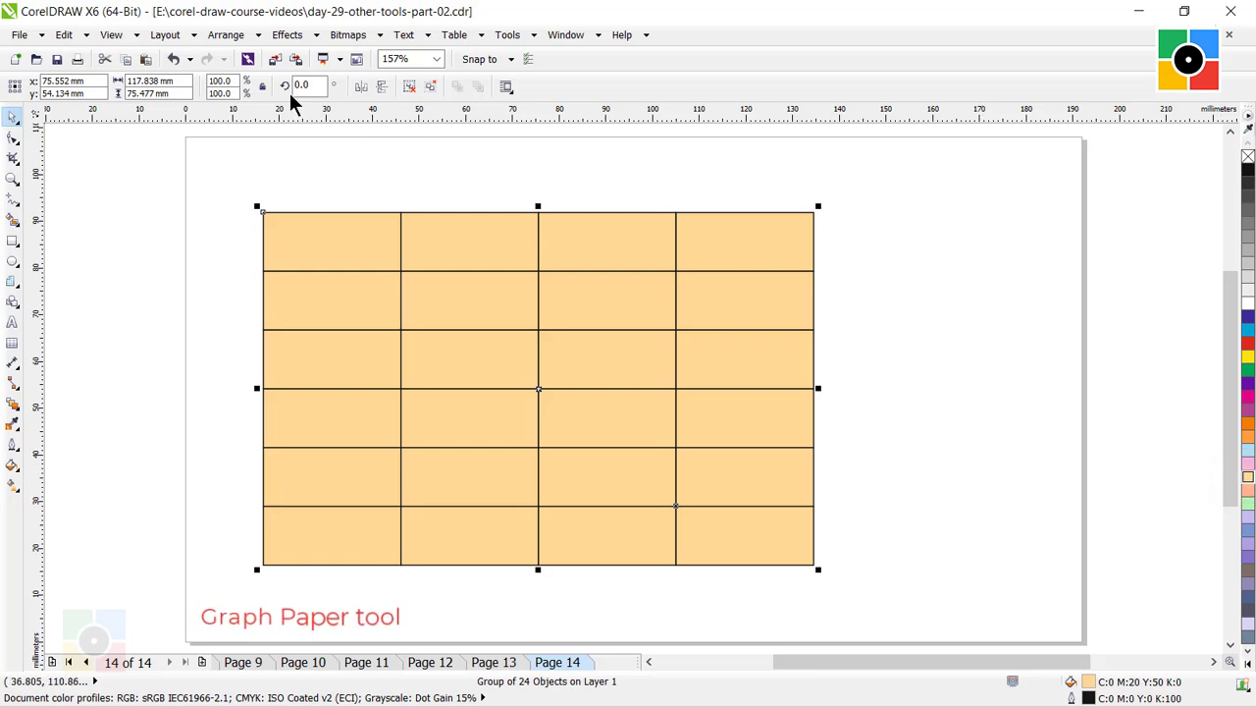
left_click(226, 36)
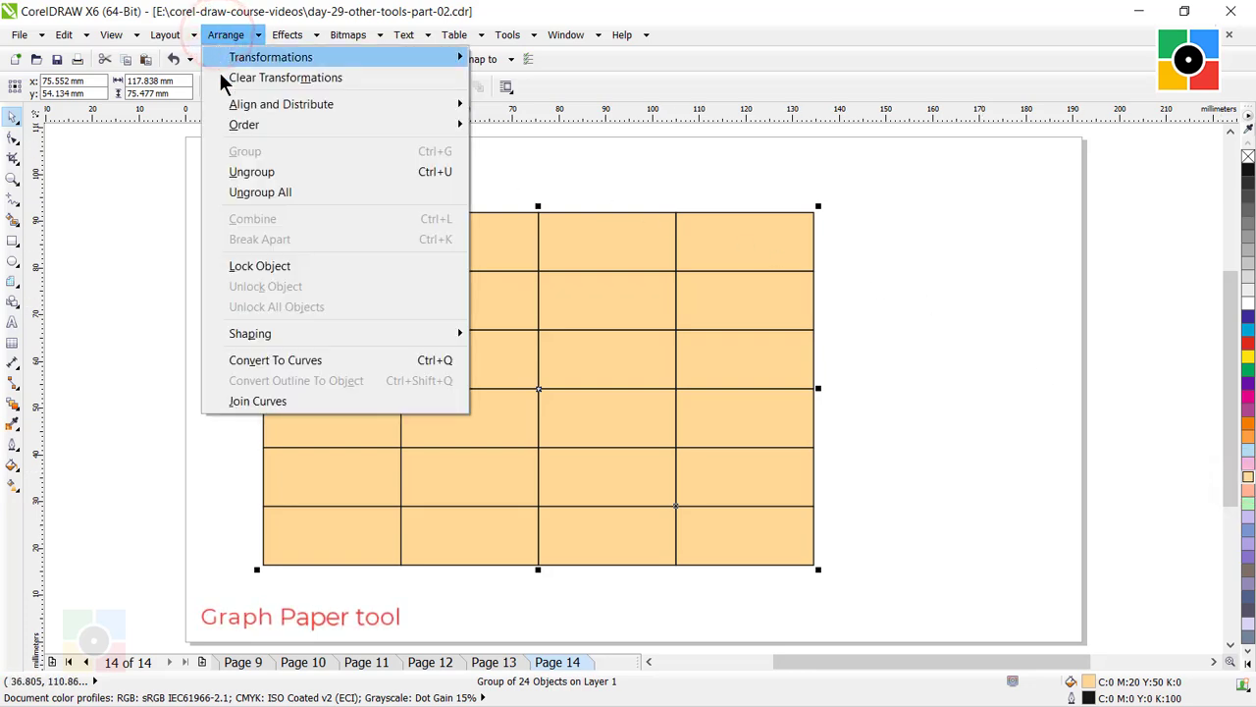
left_click(287, 190)
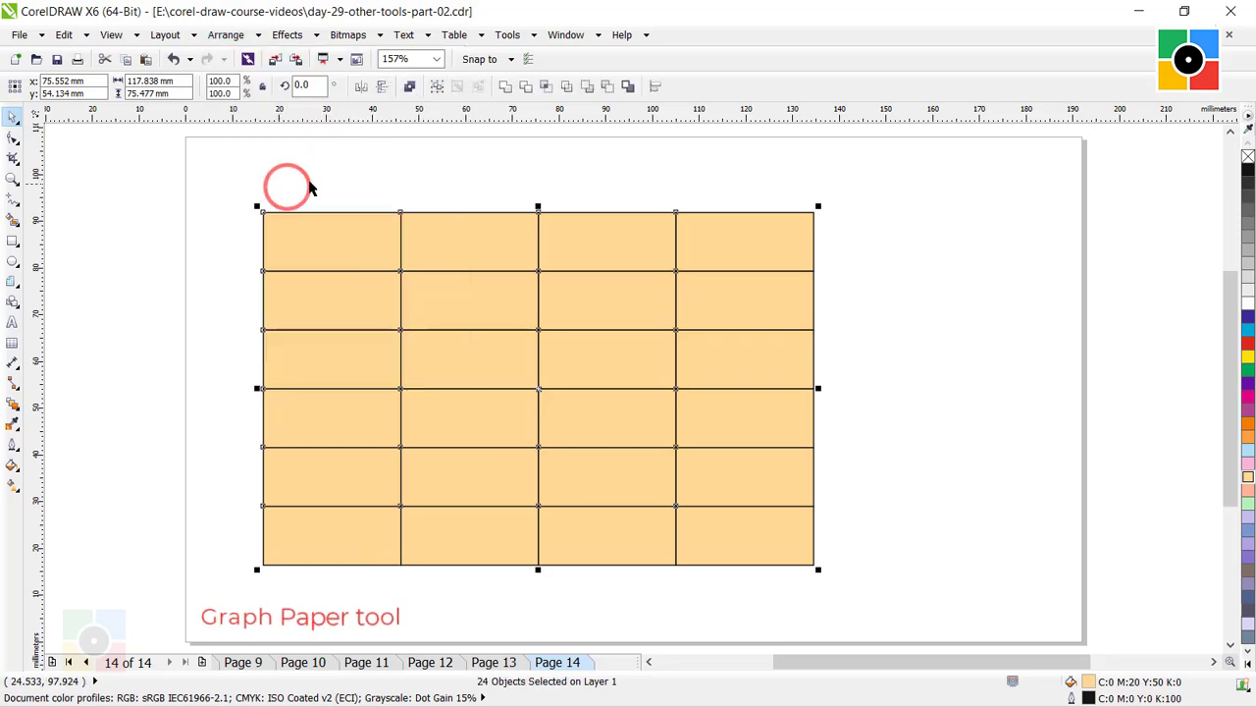
left_click(344, 176)
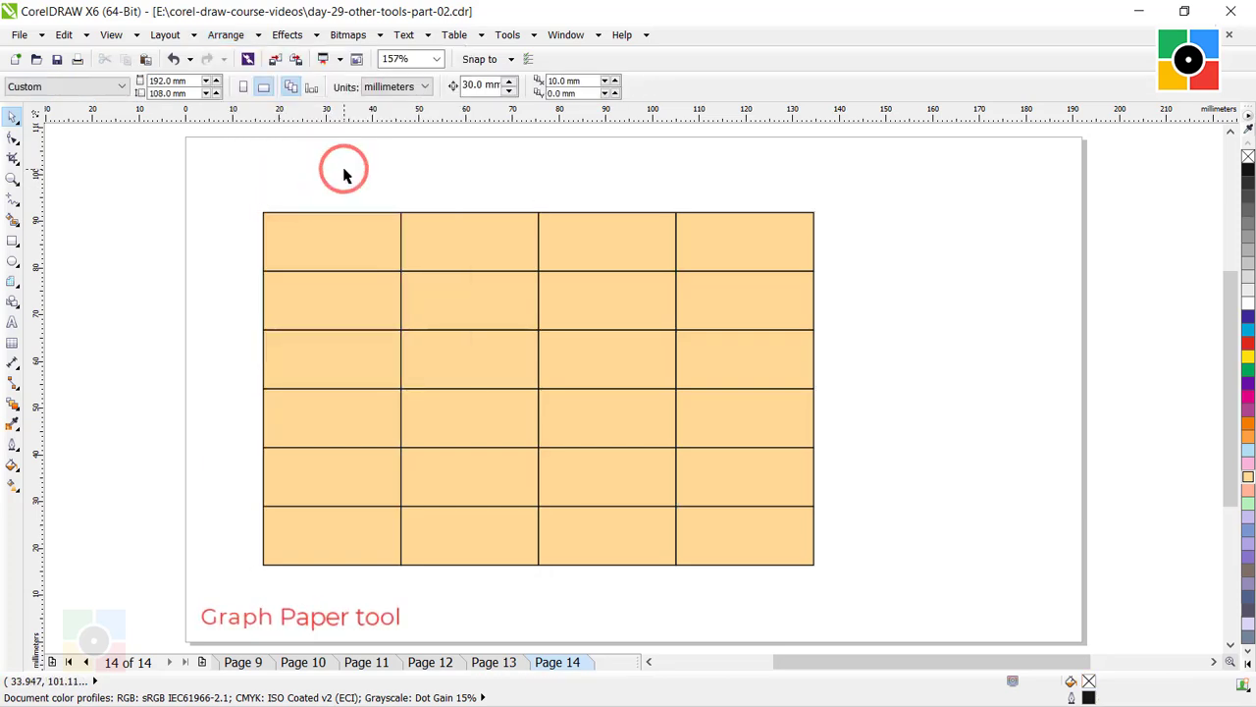
Select several cells of the ungrouped grid one at a time to check that each is a separate rectangle.
left_click(338, 237)
left_click(452, 240)
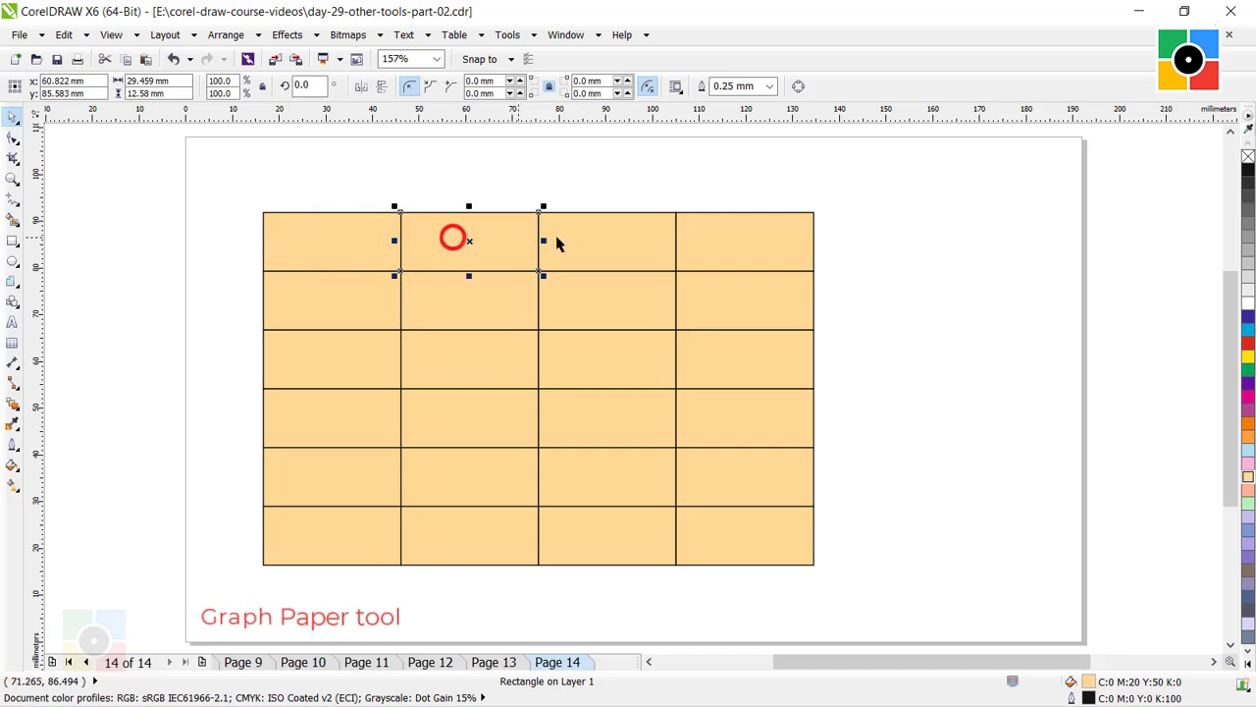
left_click(580, 240)
left_click(730, 247)
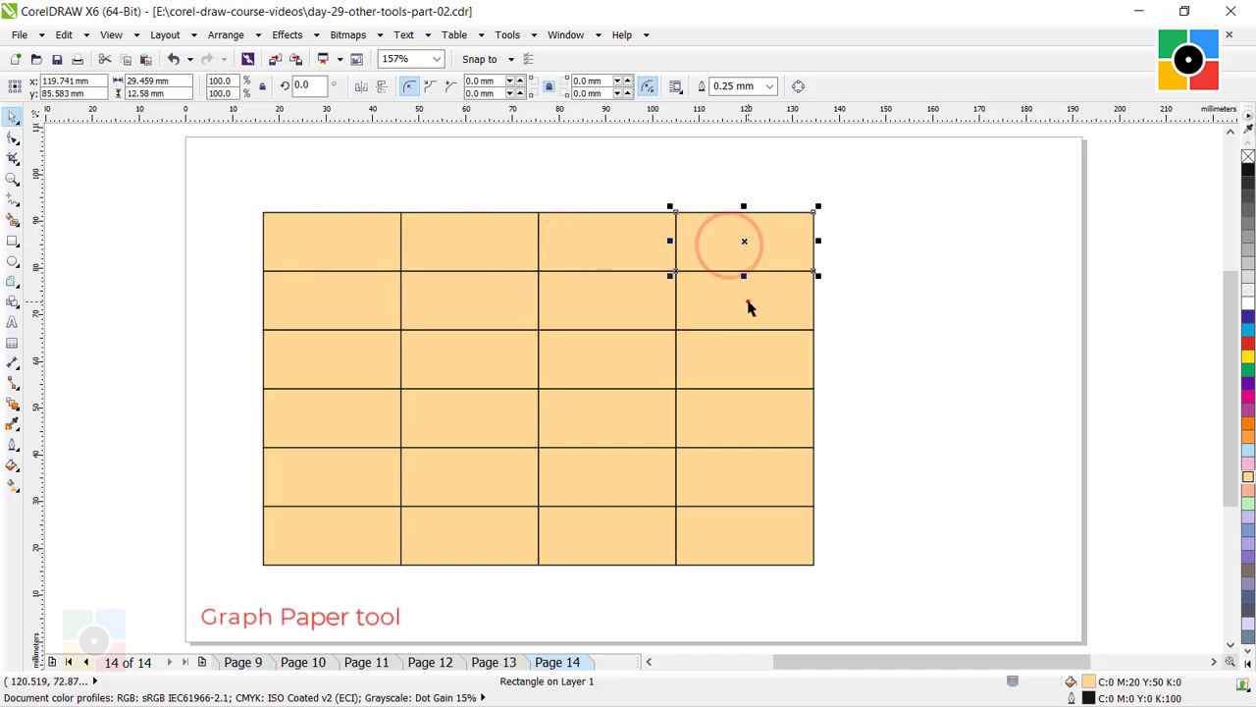
left_click(746, 300)
Fill the four cells of the grid's top row with light pink, and deselect them.
left_click(340, 245)
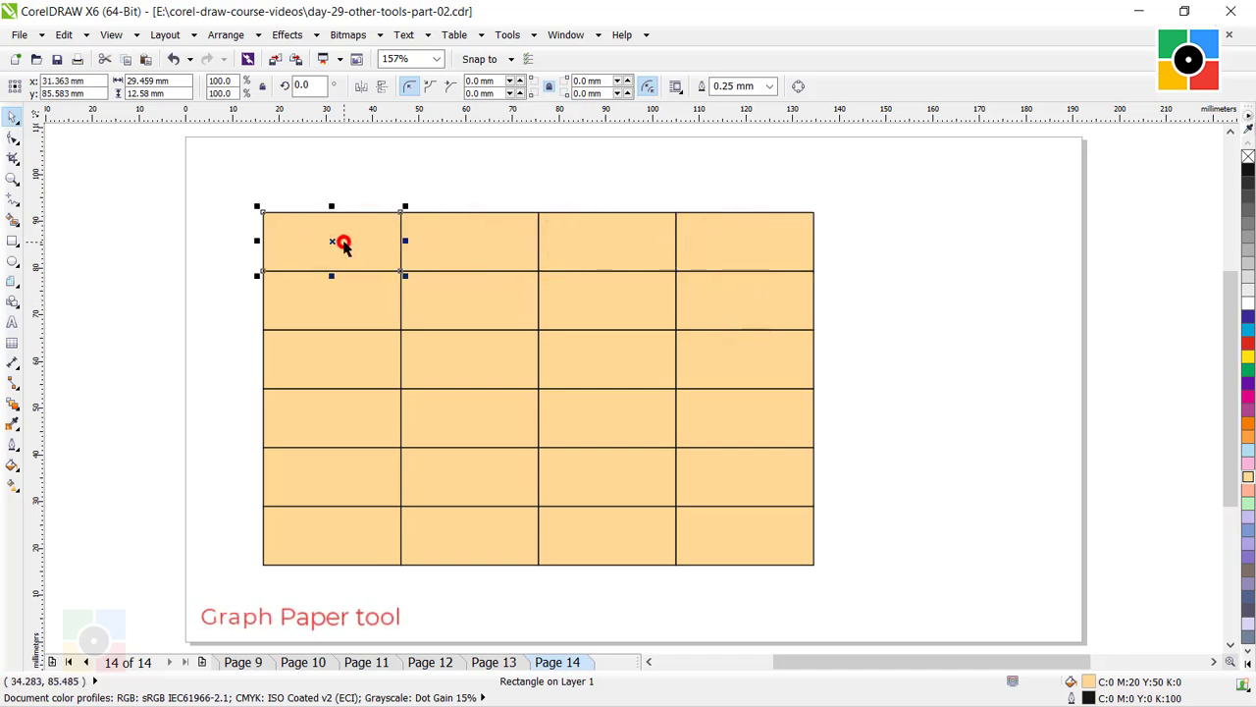
left_click(457, 241, "shift")
left_click(583, 245, "shift")
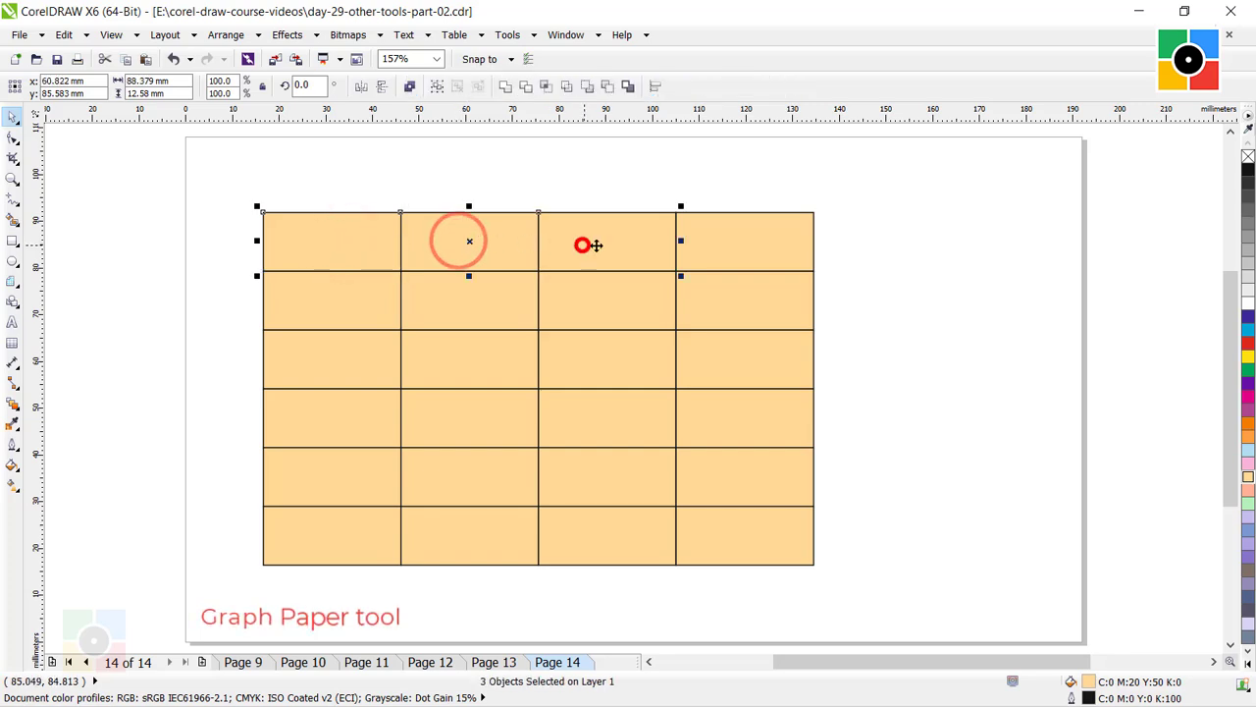
left_click(716, 246, "shift")
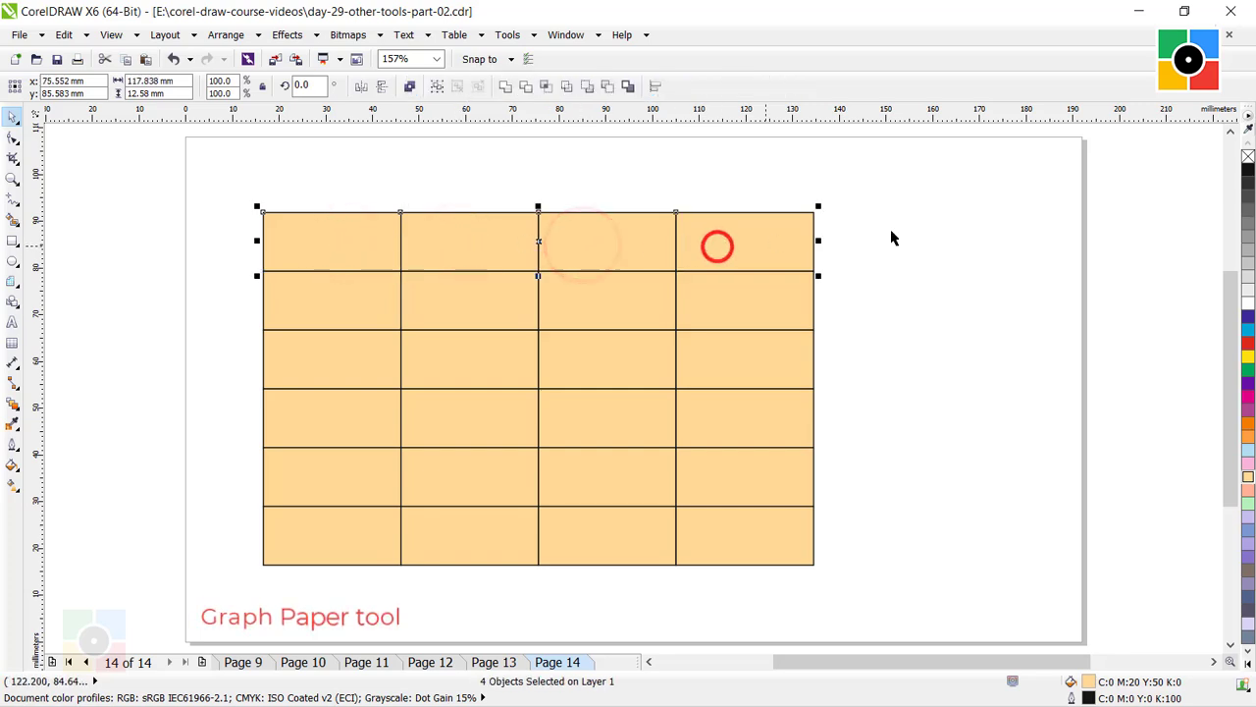
left_click(1248, 462)
left_click(964, 283)
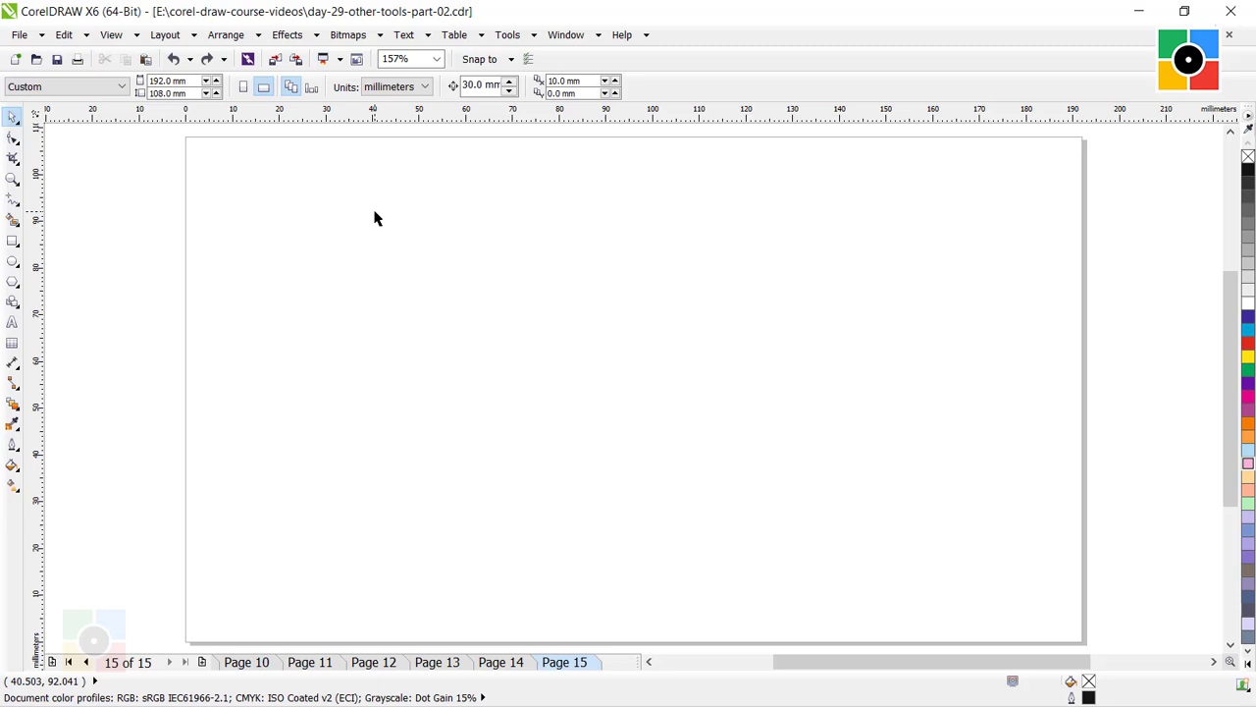
Draw a symmetrical spiral with 10 revolutions on the left half of the empty Page 15.
left_click(14, 282)
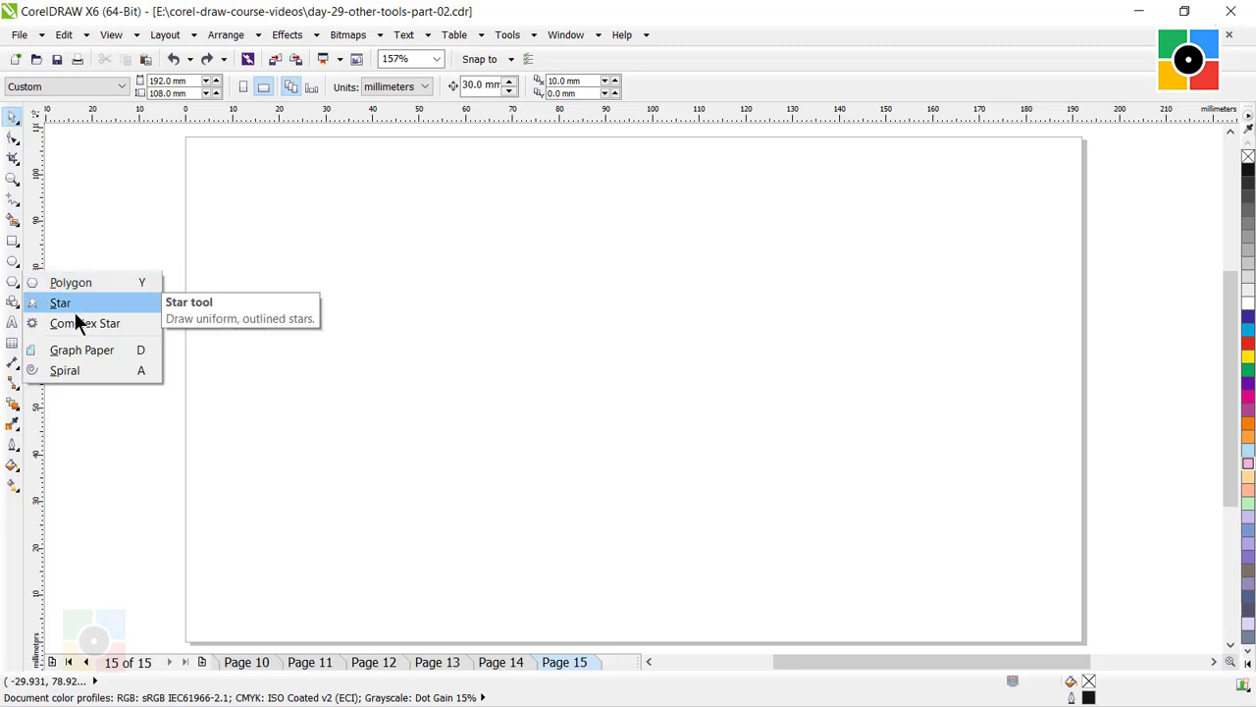
left_click(82, 370)
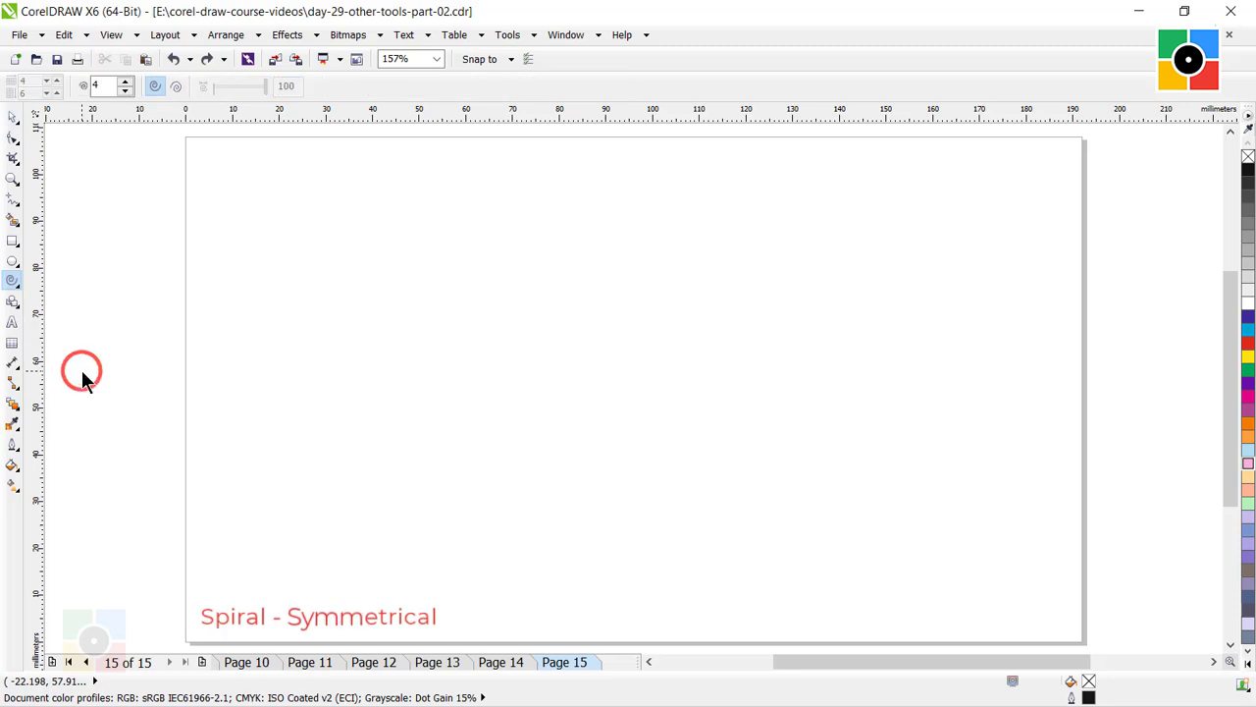
double_click(110, 85)
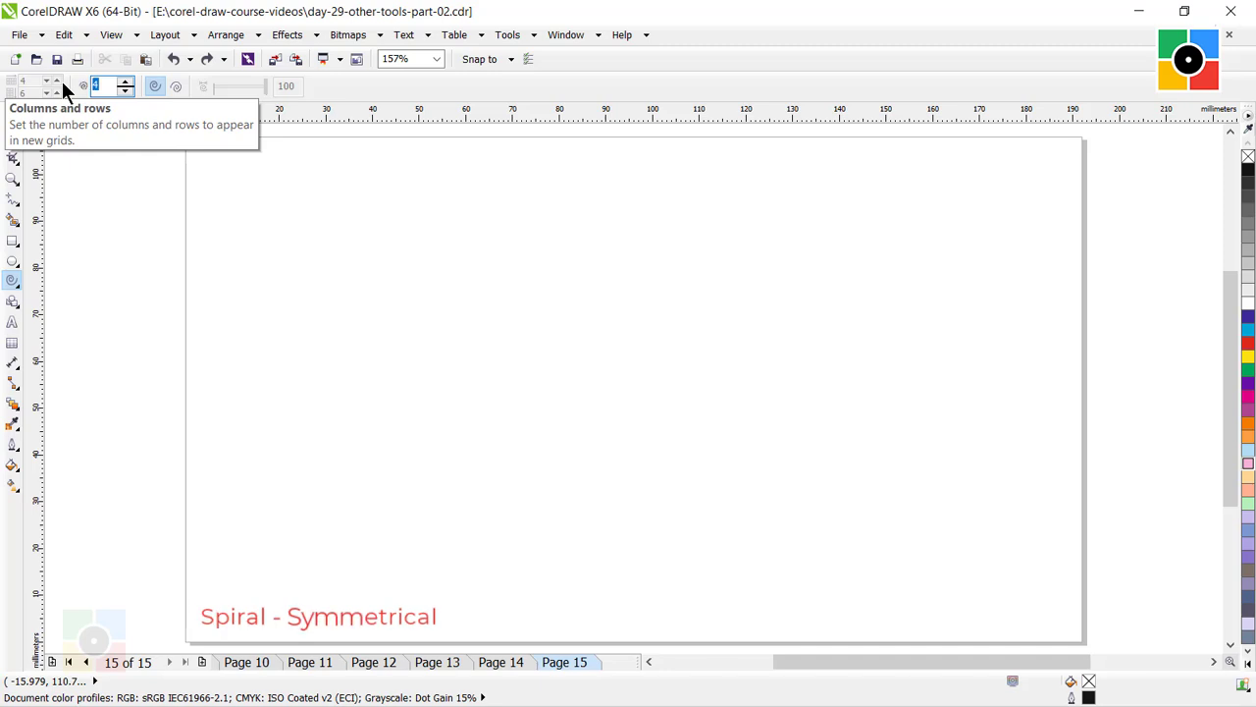
type("10")
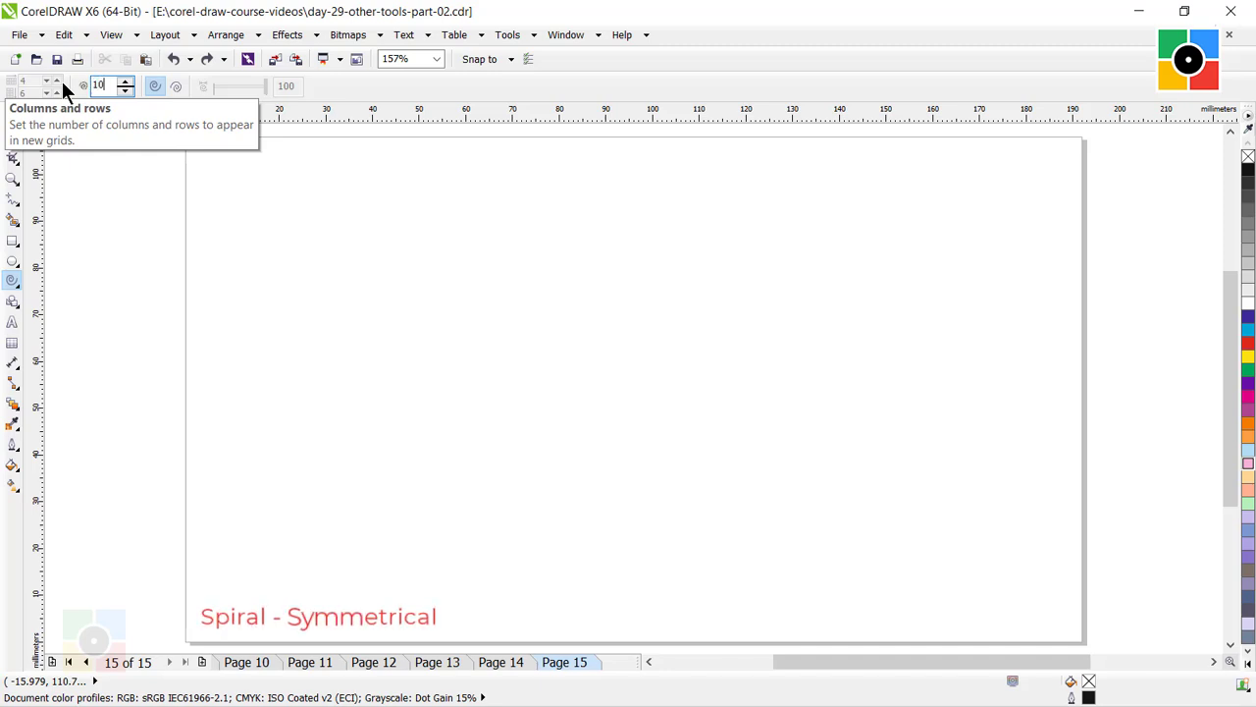
left_click(157, 86)
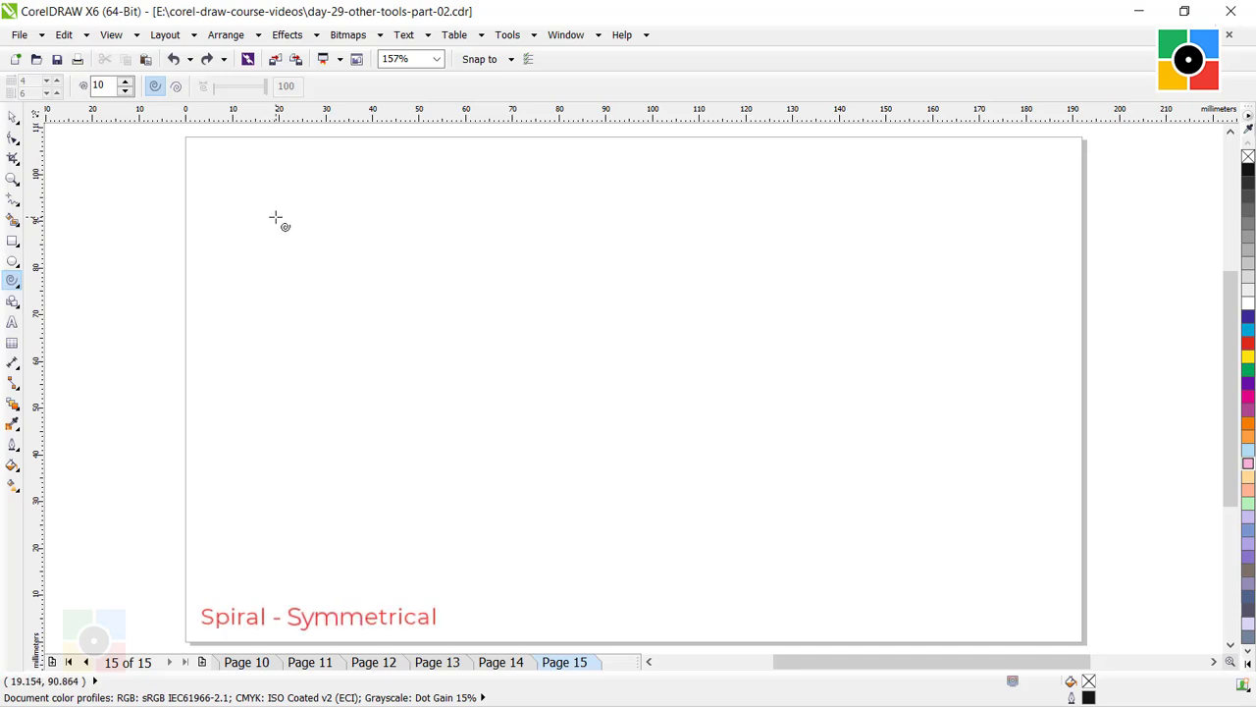
left_click_drag(275, 216, 536, 540)
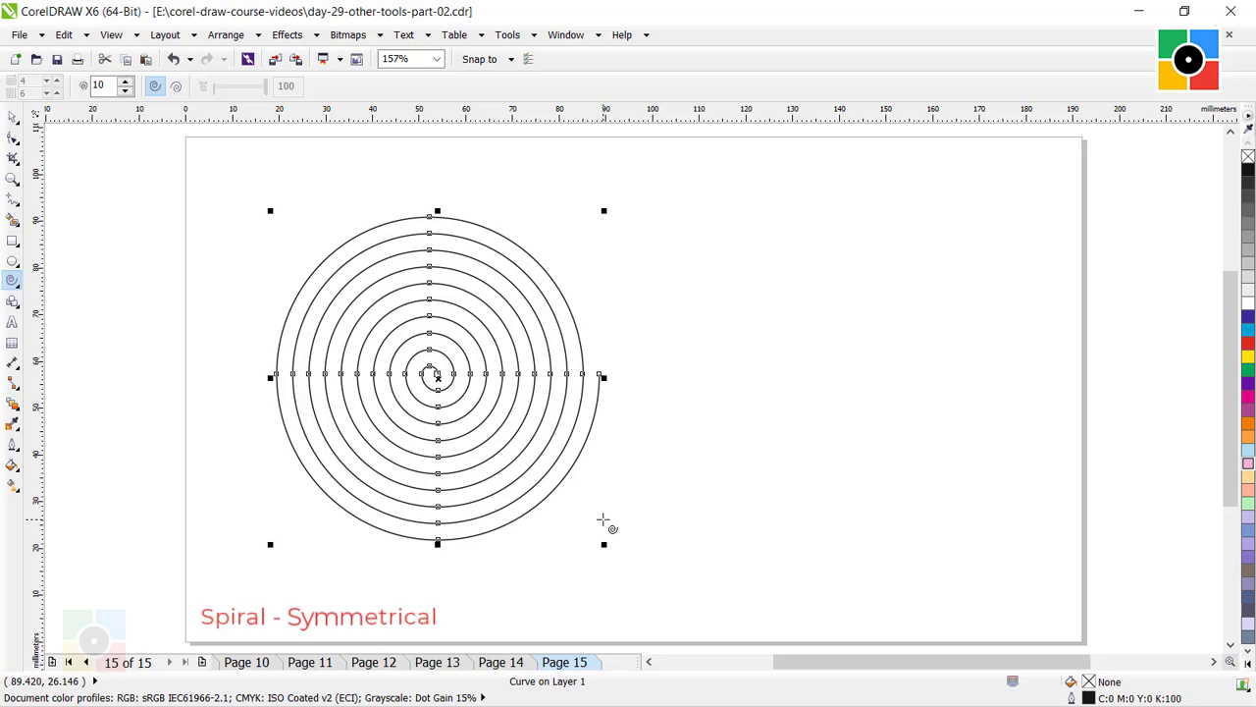
left_click(577, 498)
Draw a logarithmic spiral with 10 revolutions, about 69 mm wide and high, beside the symmetrical spiral, and deselect it.
left_click(177, 89)
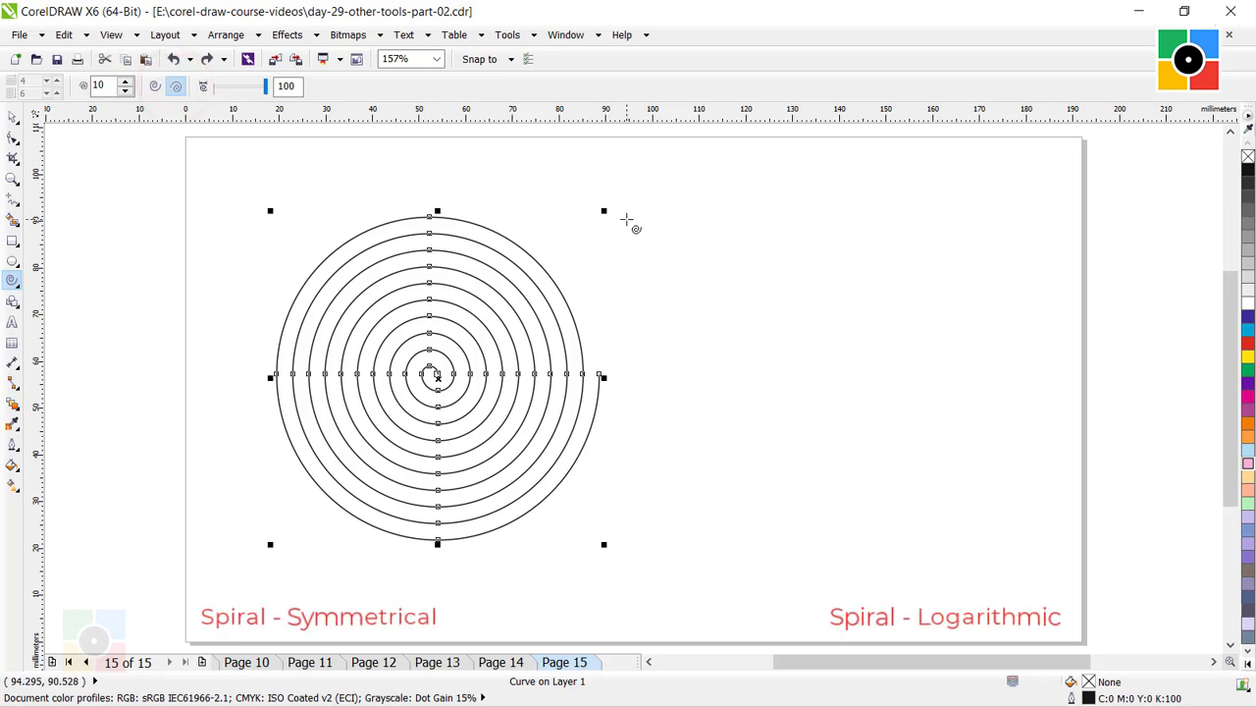
left_click_drag(627, 218, 861, 539)
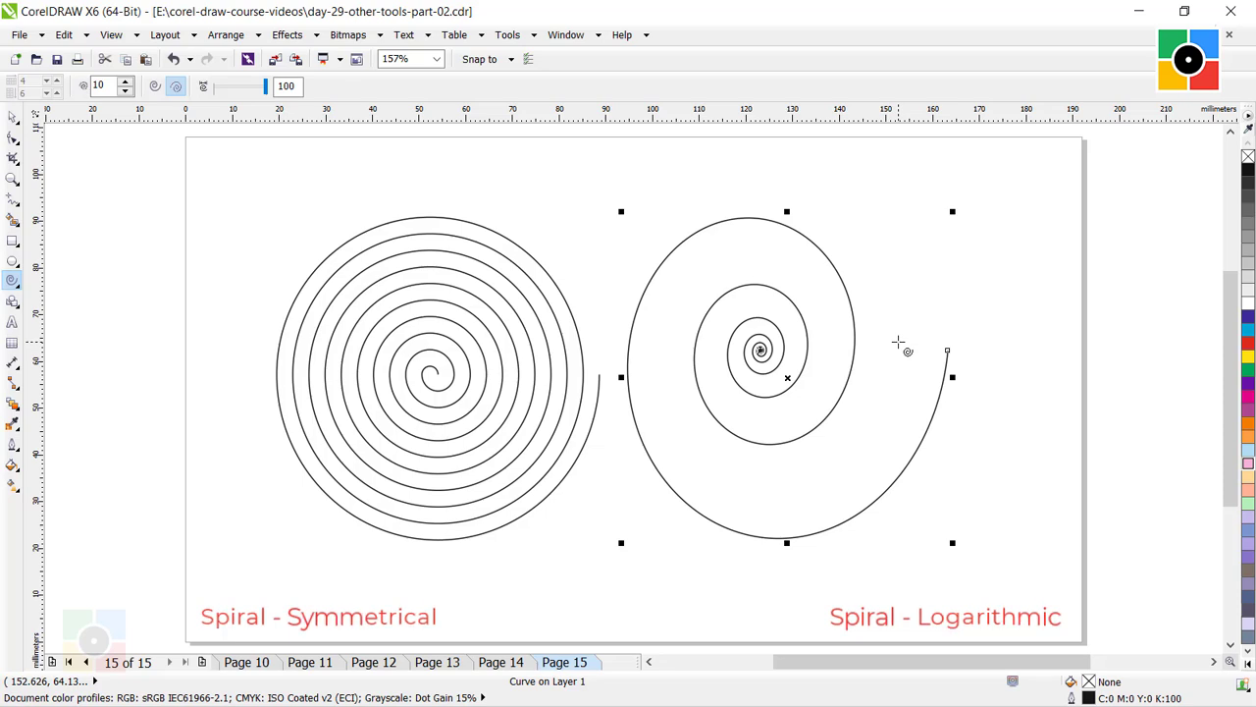
left_click(11, 116)
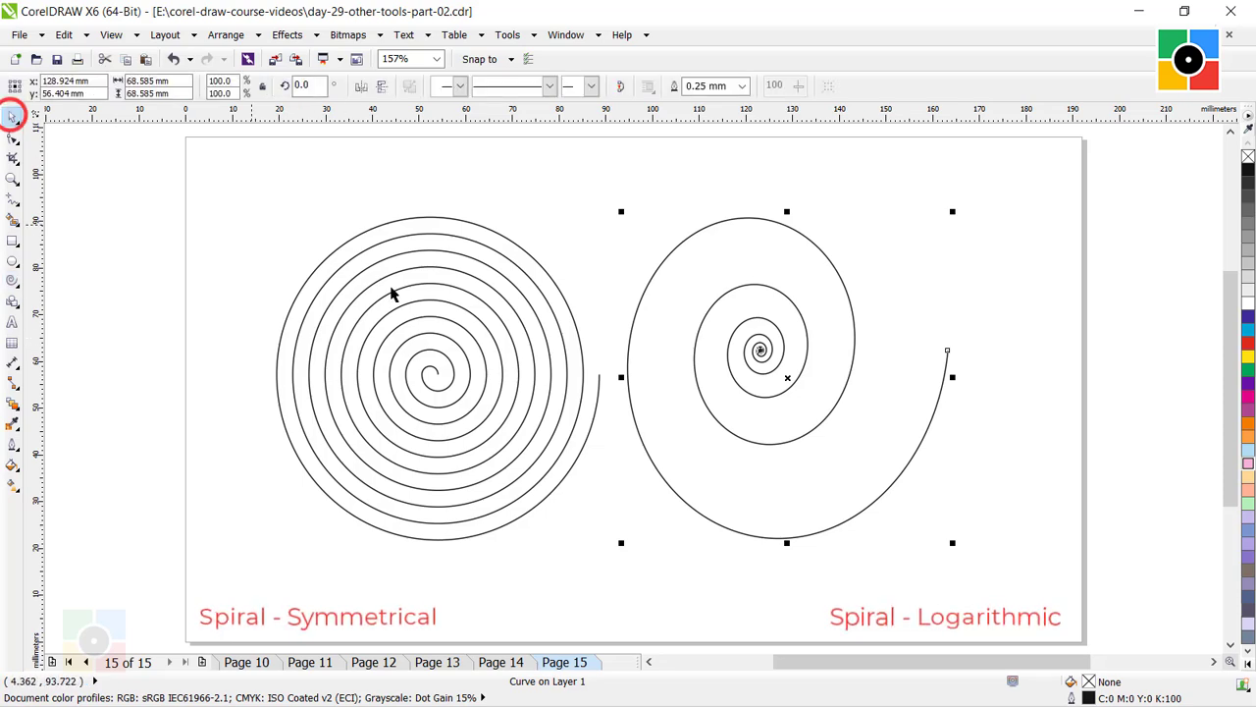
left_click(963, 486)
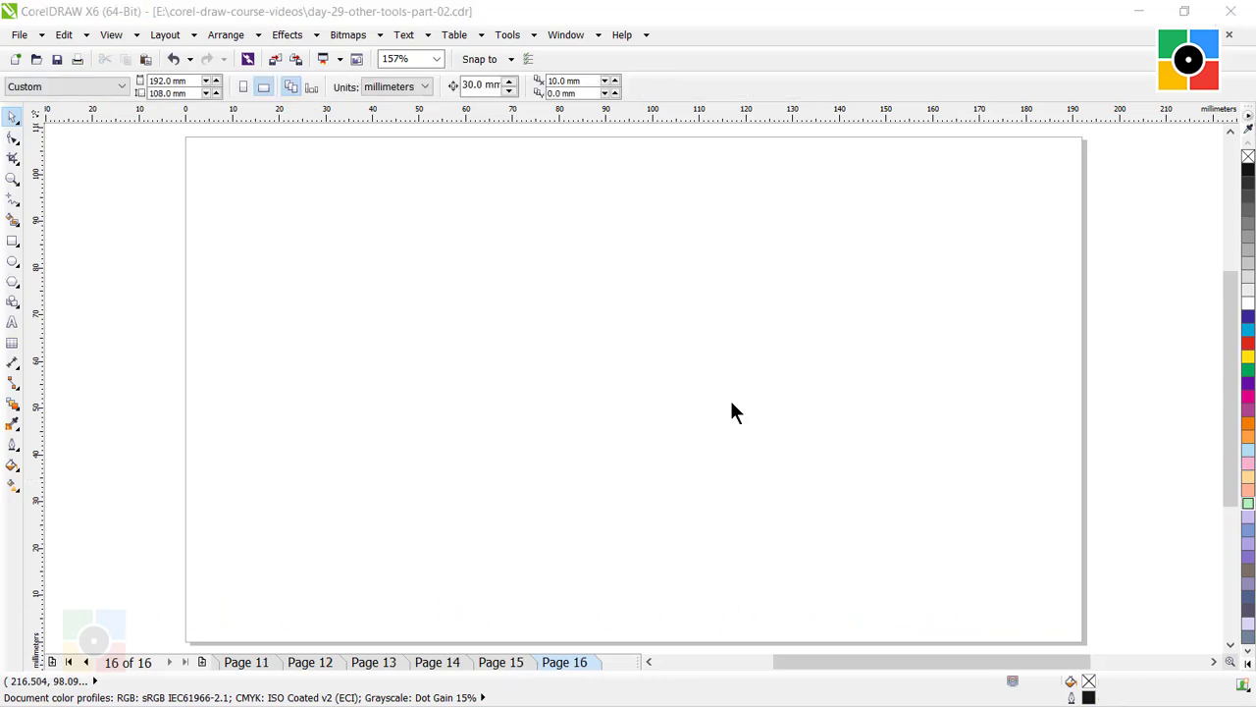
left_click(513, 268)
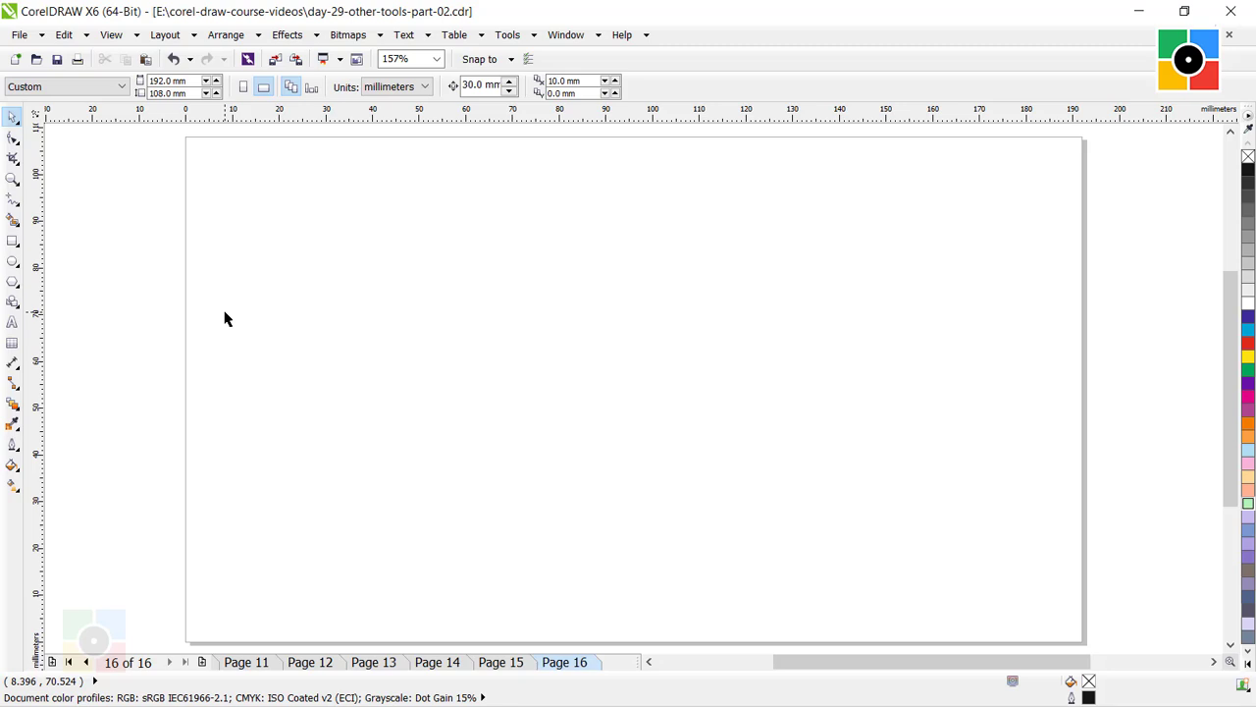
Draw a heart with the Basic Shapes tool, about 37 mm wide and high, in the upper-left area of Page 16.
left_click(12, 304)
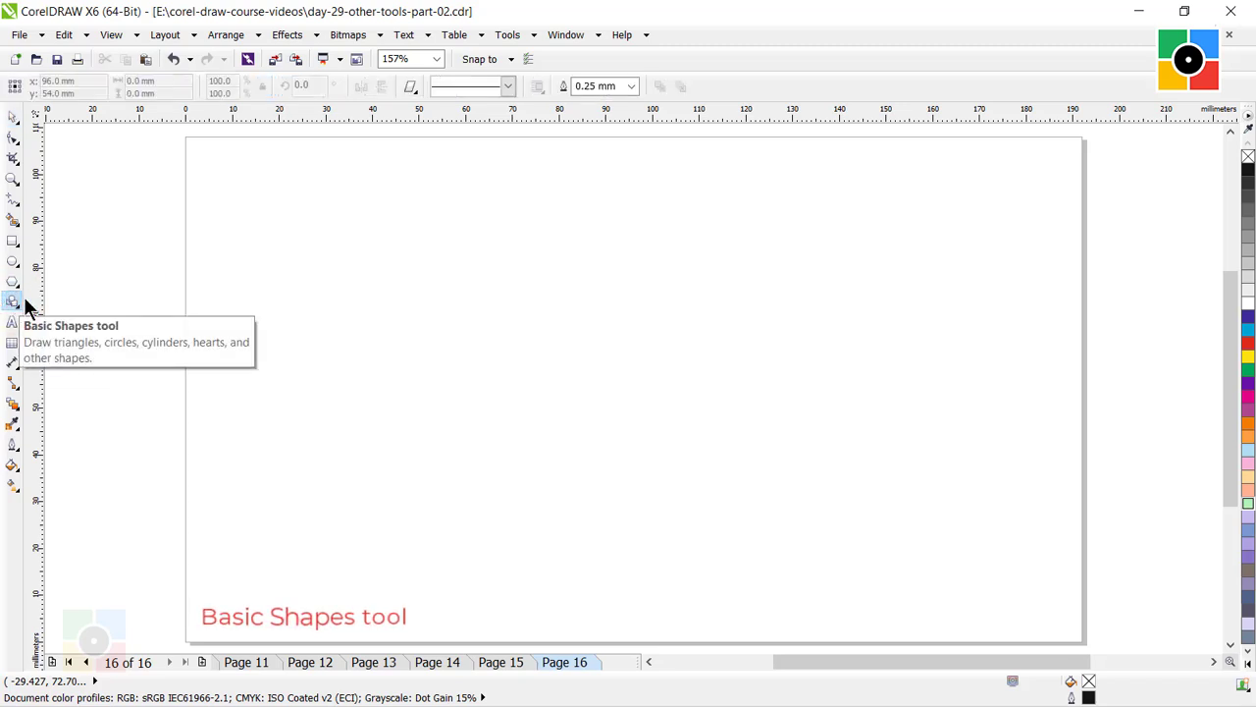
left_click(410, 87)
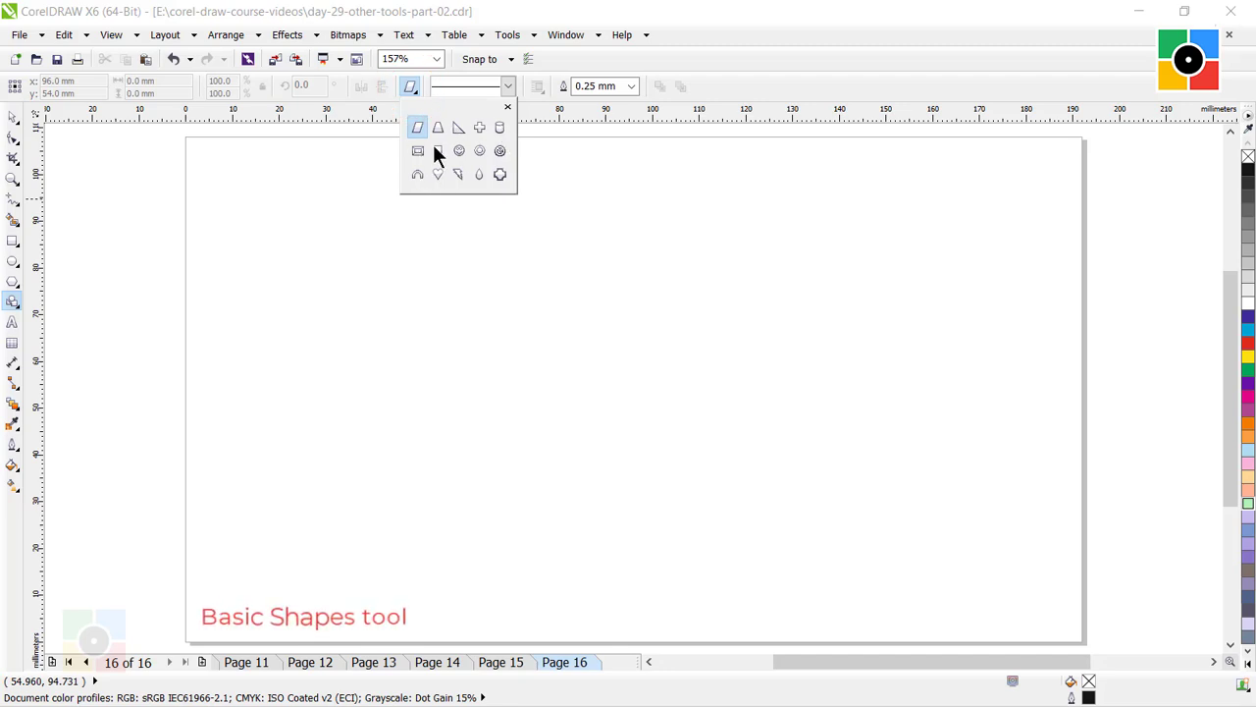
left_click(437, 174)
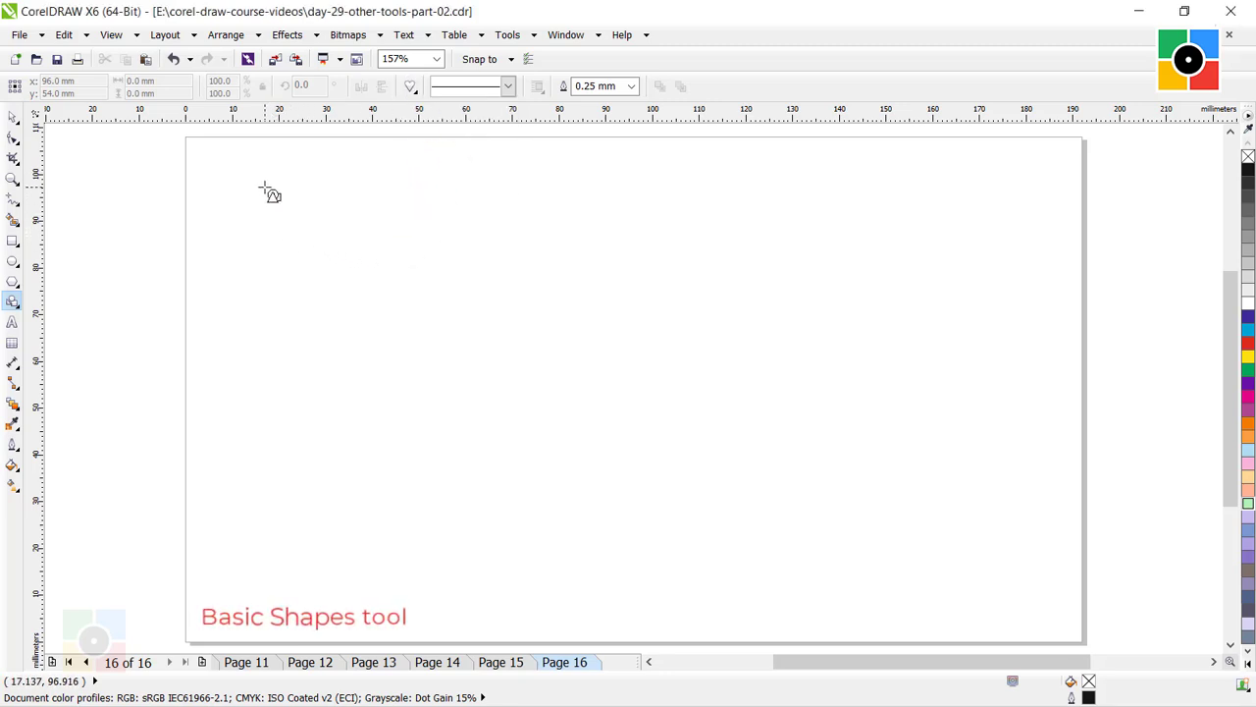
mouse_move(271, 186)
left_mouse_down()
mouse_move(350, 283)
mouse_move(433, 348)
mouse_move(420, 364)
left_mouse_up()
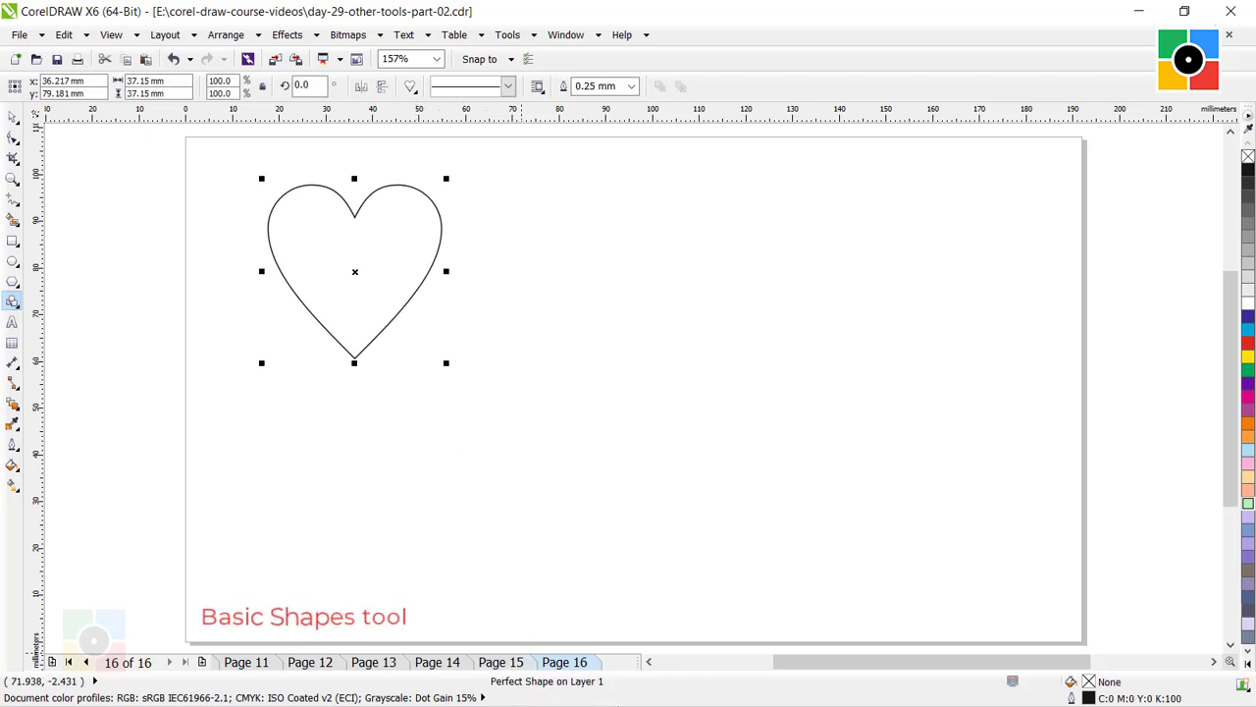
left_click(471, 300)
Draw a double-headed arrow shape about 50 mm wide and 24 mm high beside the heart, and make its shaft thinner and slightly longer.
left_click(15, 303)
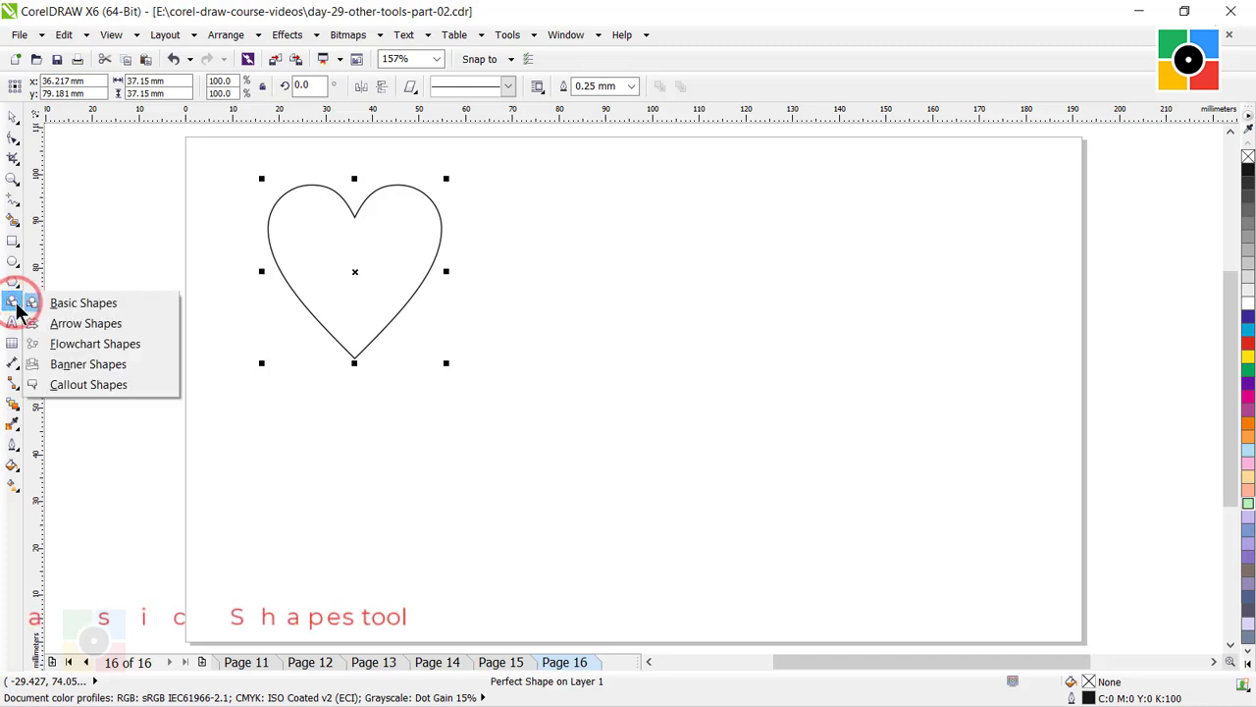
left_click(79, 322)
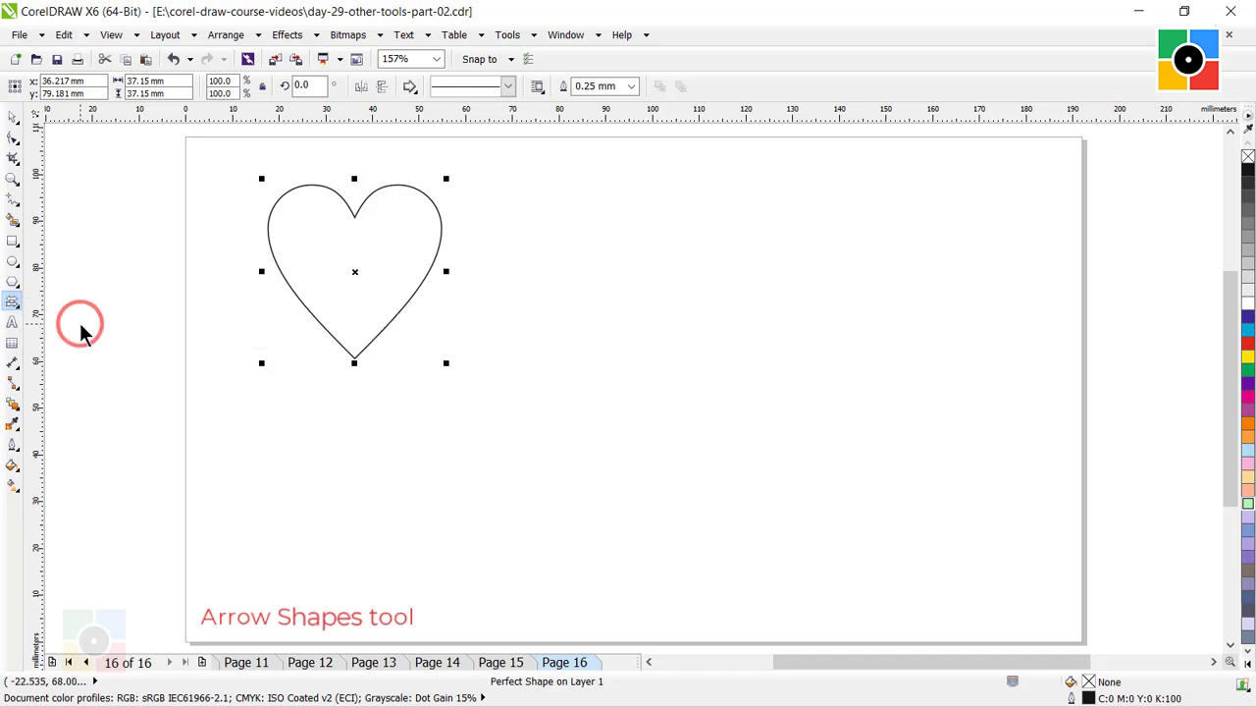
left_click(412, 92)
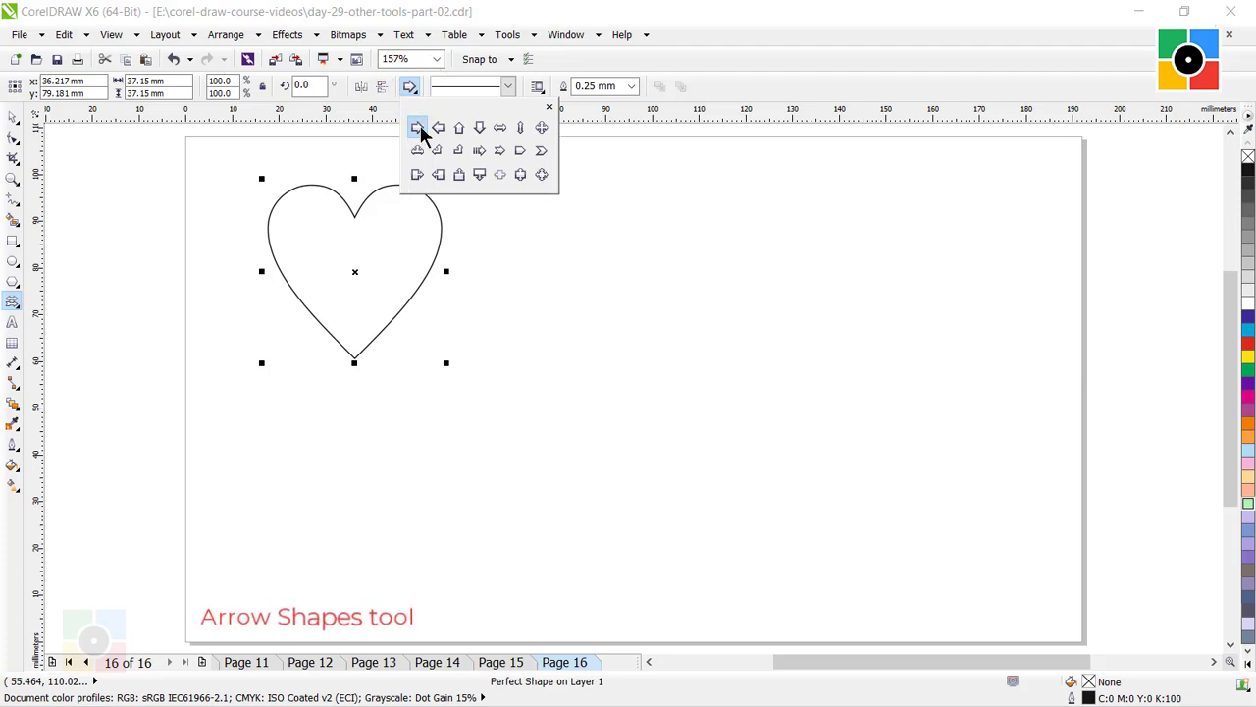
left_click(500, 127)
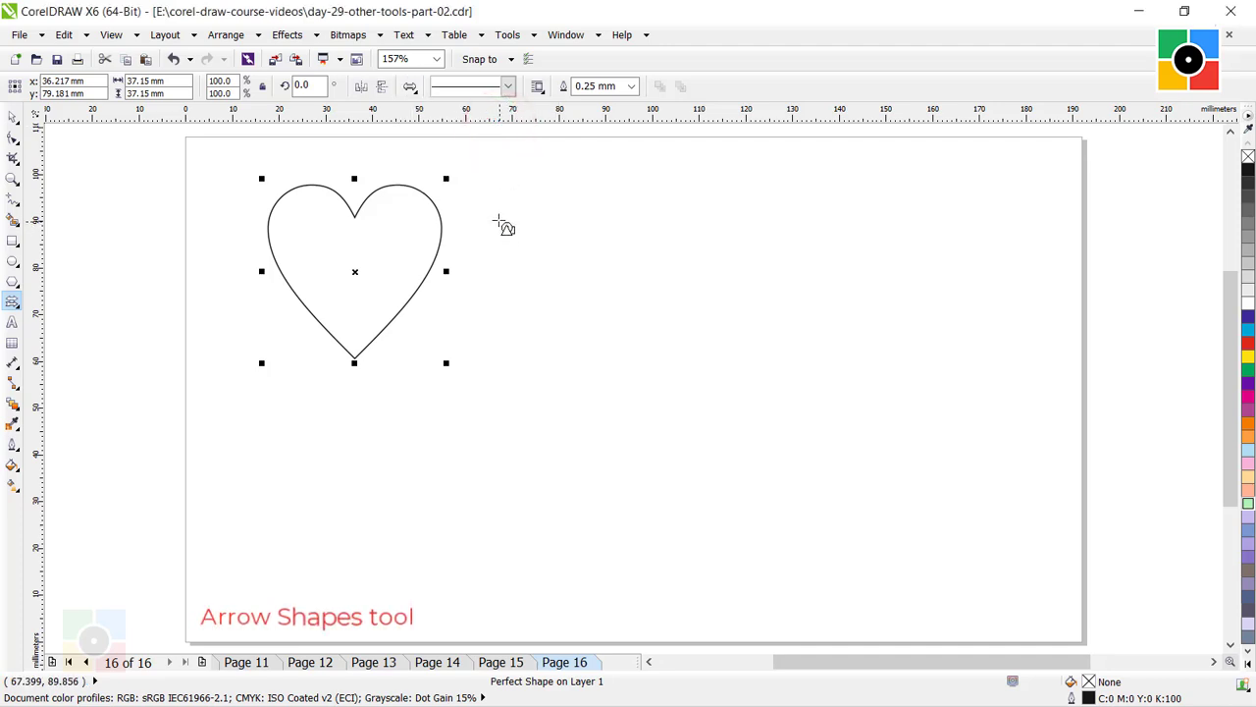
left_click_drag(499, 220, 734, 337)
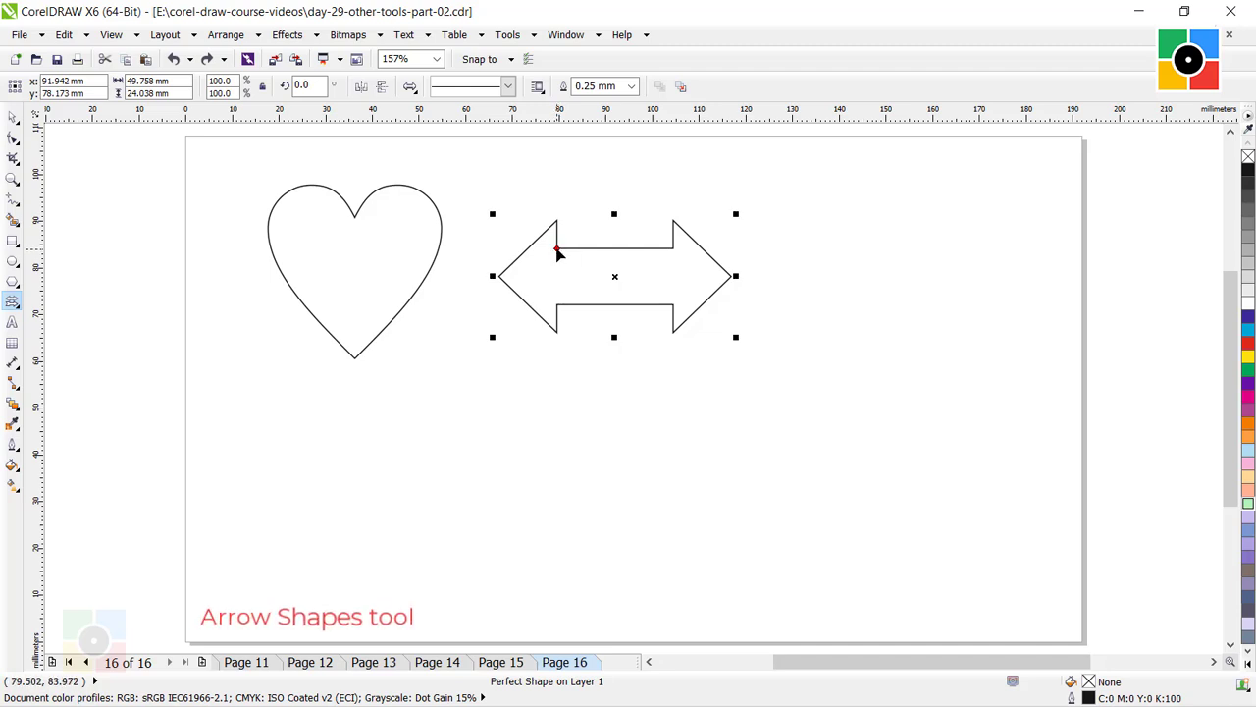
mouse_move(558, 253)
left_mouse_down()
mouse_move(559, 266)
mouse_move(588, 271)
mouse_move(556, 269)
mouse_move(550, 249)
mouse_move(551, 265)
left_mouse_up()
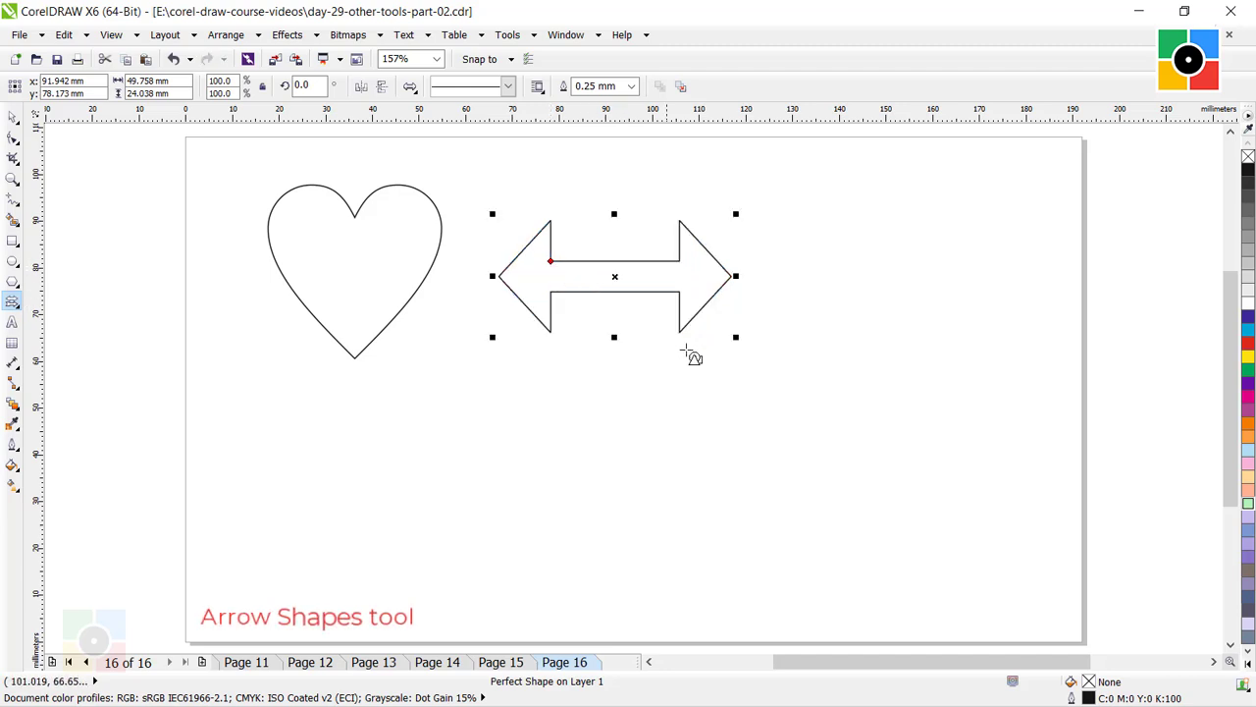
left_click(711, 368)
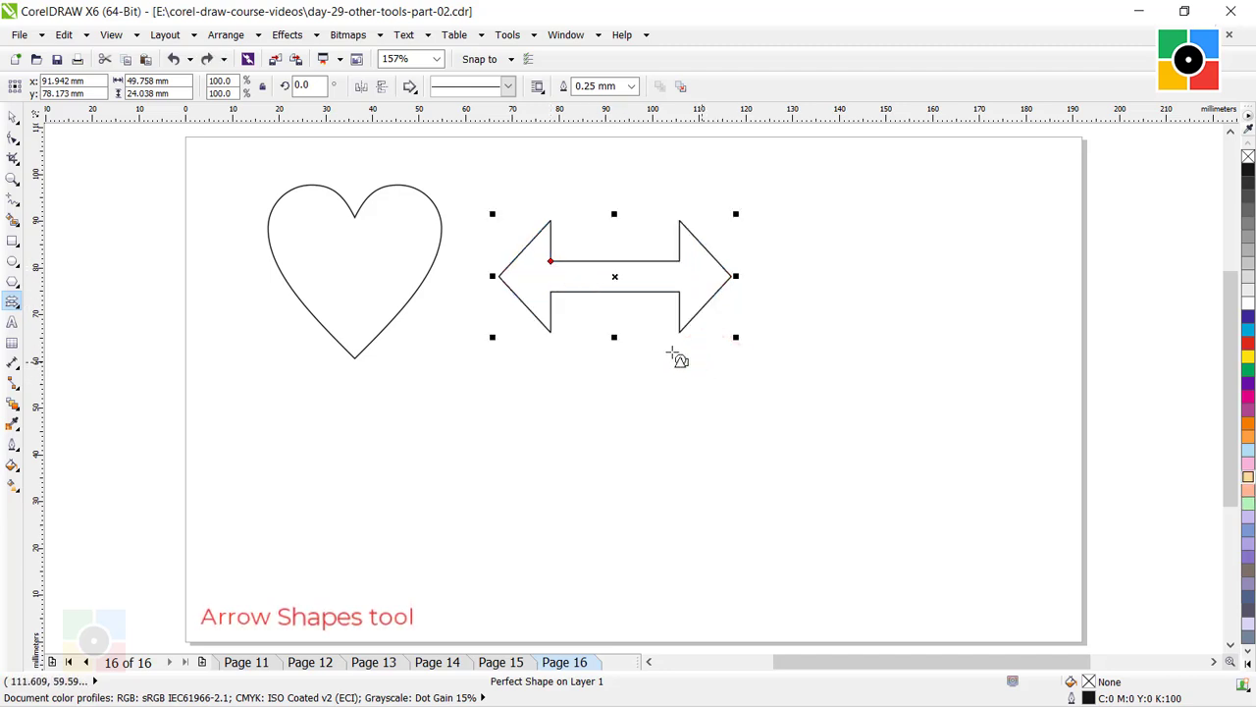
Fill the double-headed arrow with light blue and the heart with light pink.
left_click(12, 116)
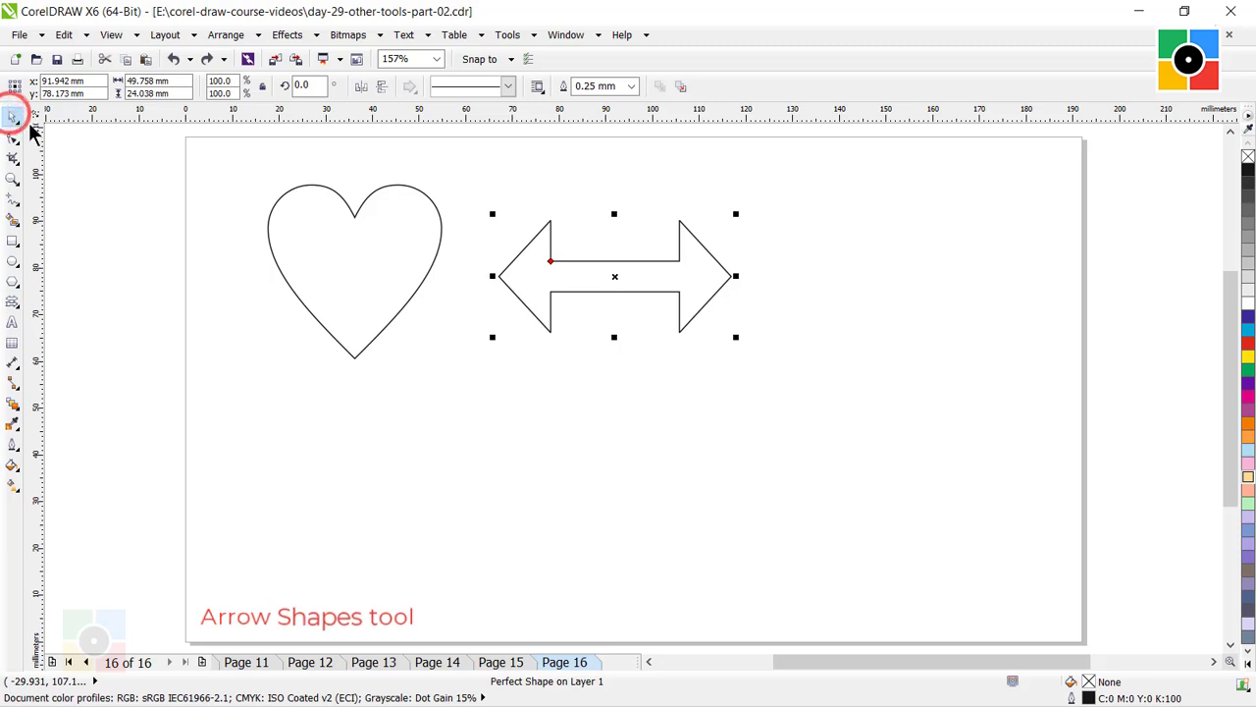
left_click(1248, 450)
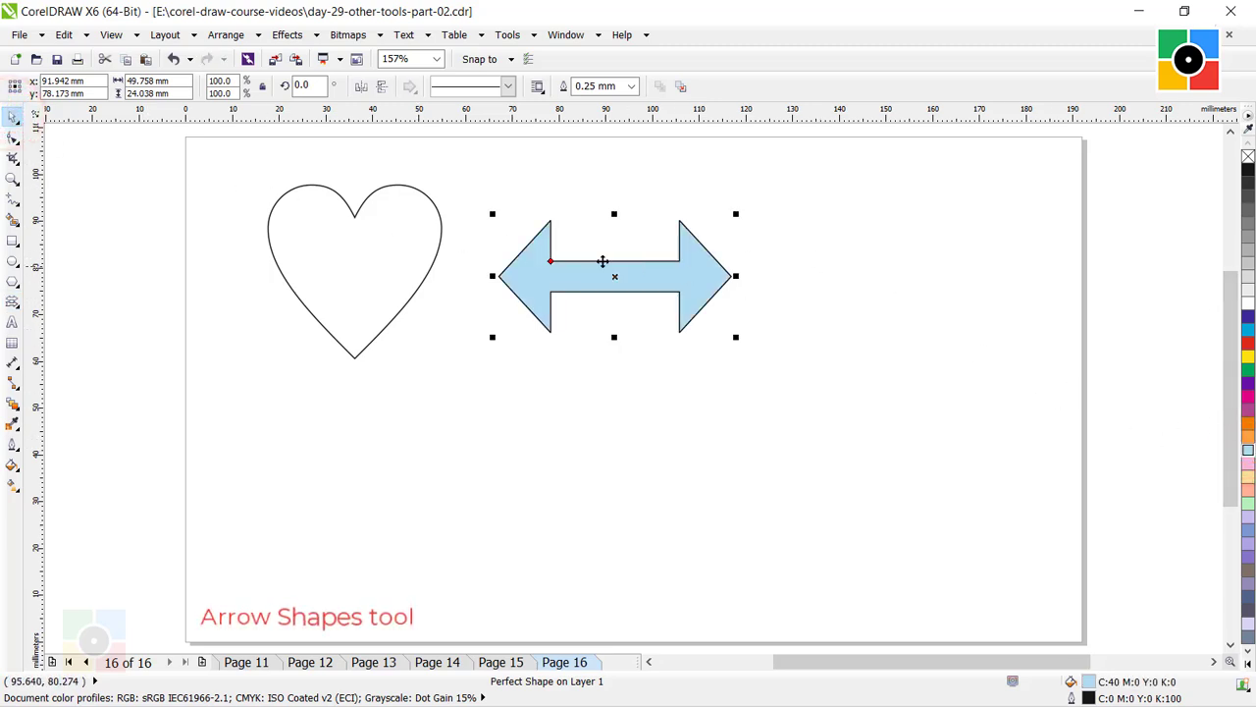
left_click(360, 202)
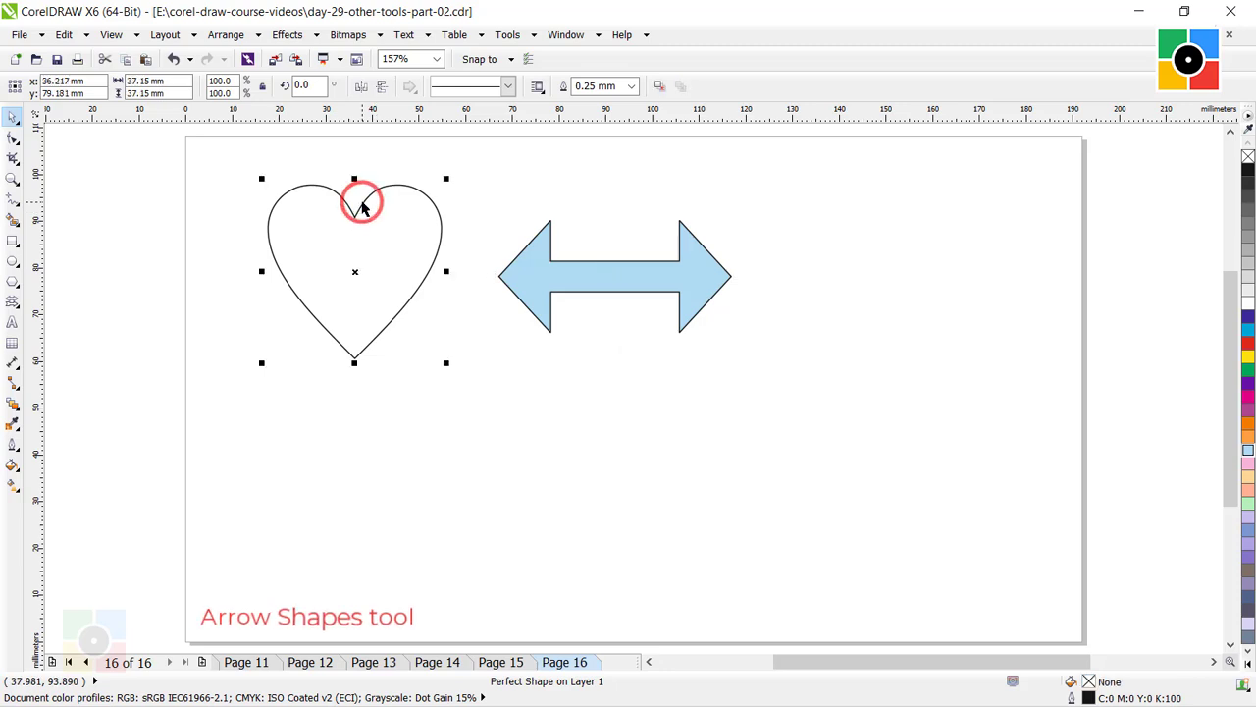
left_click(1247, 464)
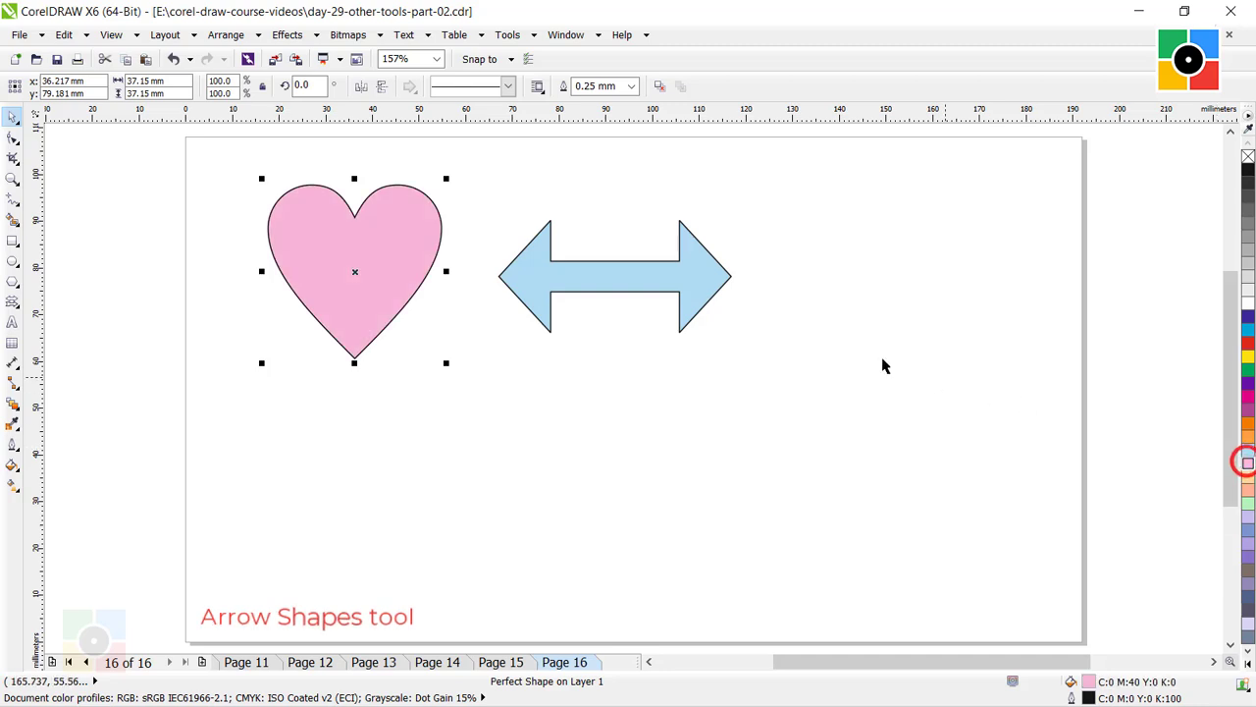
Move the heart slightly left and the arrow up and left beside it, and deselect them.
left_click_drag(394, 258, 365, 258)
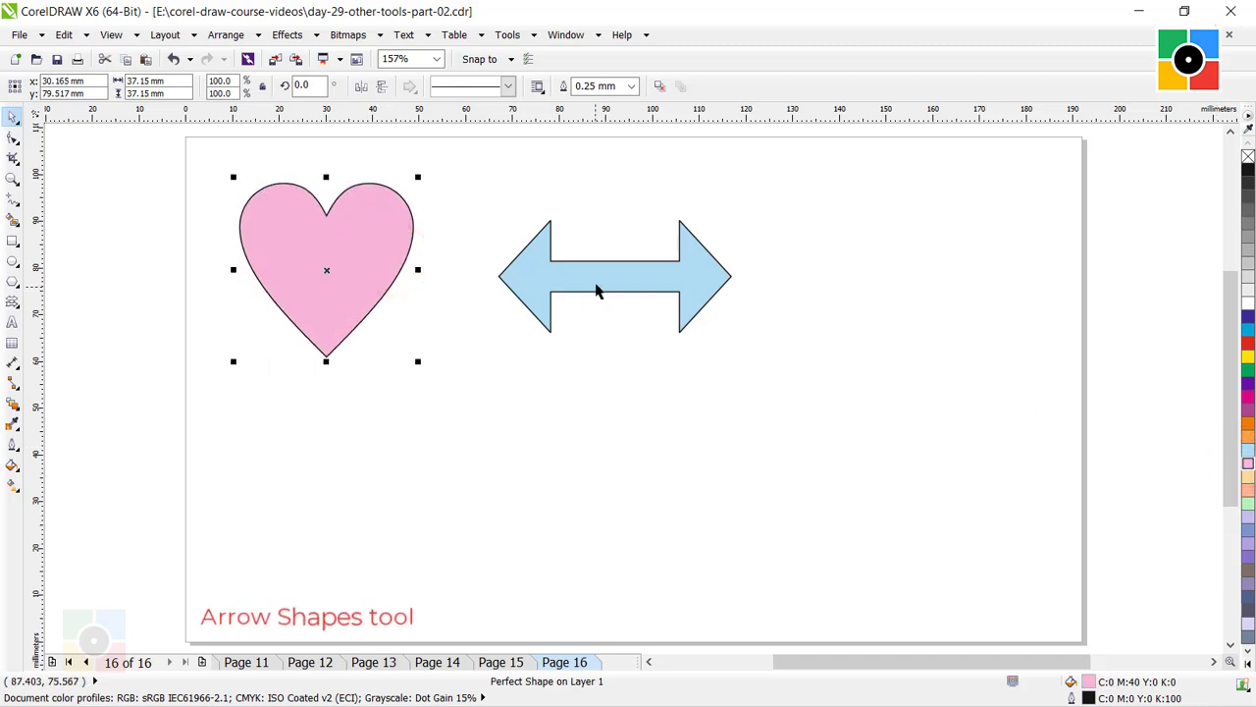
left_click_drag(595, 278, 551, 255)
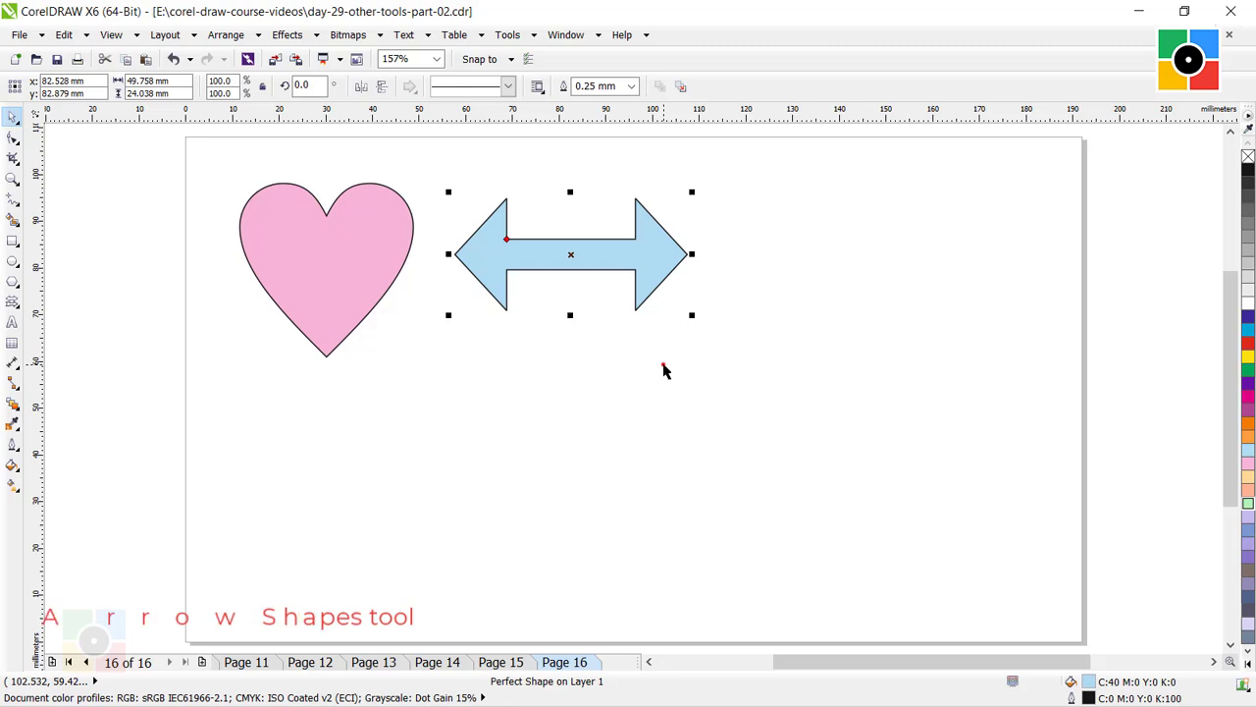
left_click(664, 370)
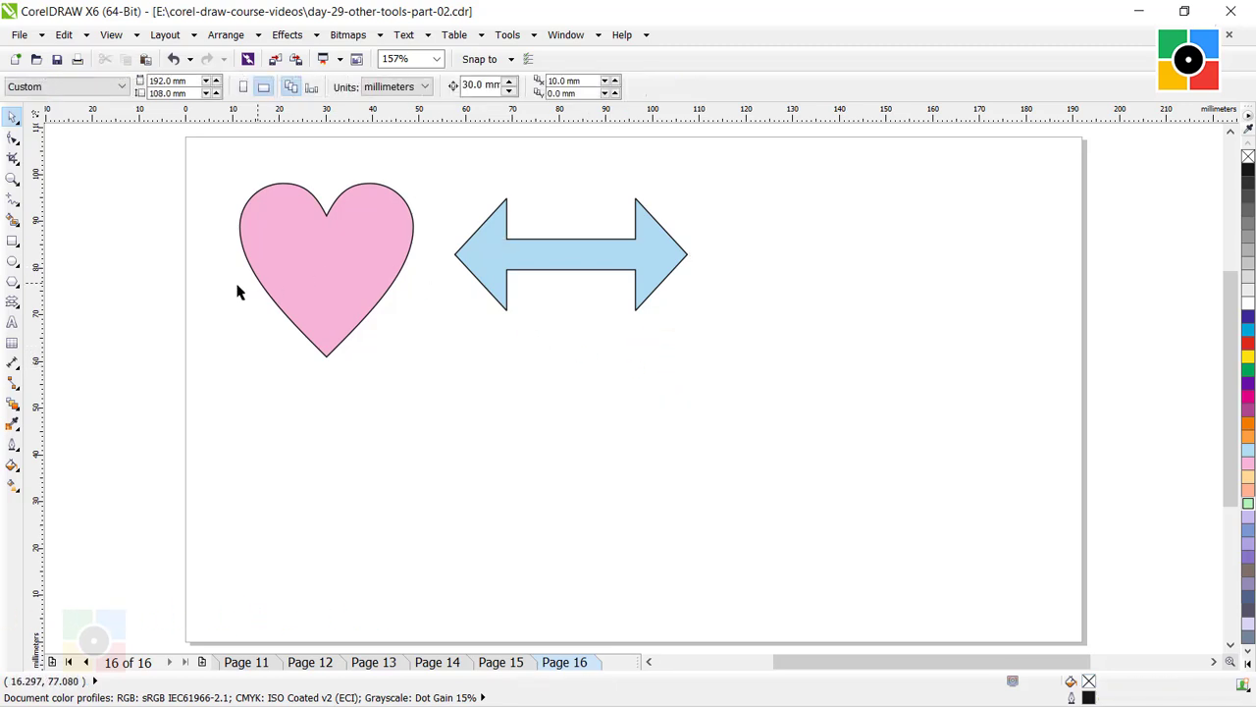
Draw a wavy tape flowchart shape about 70 mm wide and 20 mm high below the arrow.
left_click(12, 305)
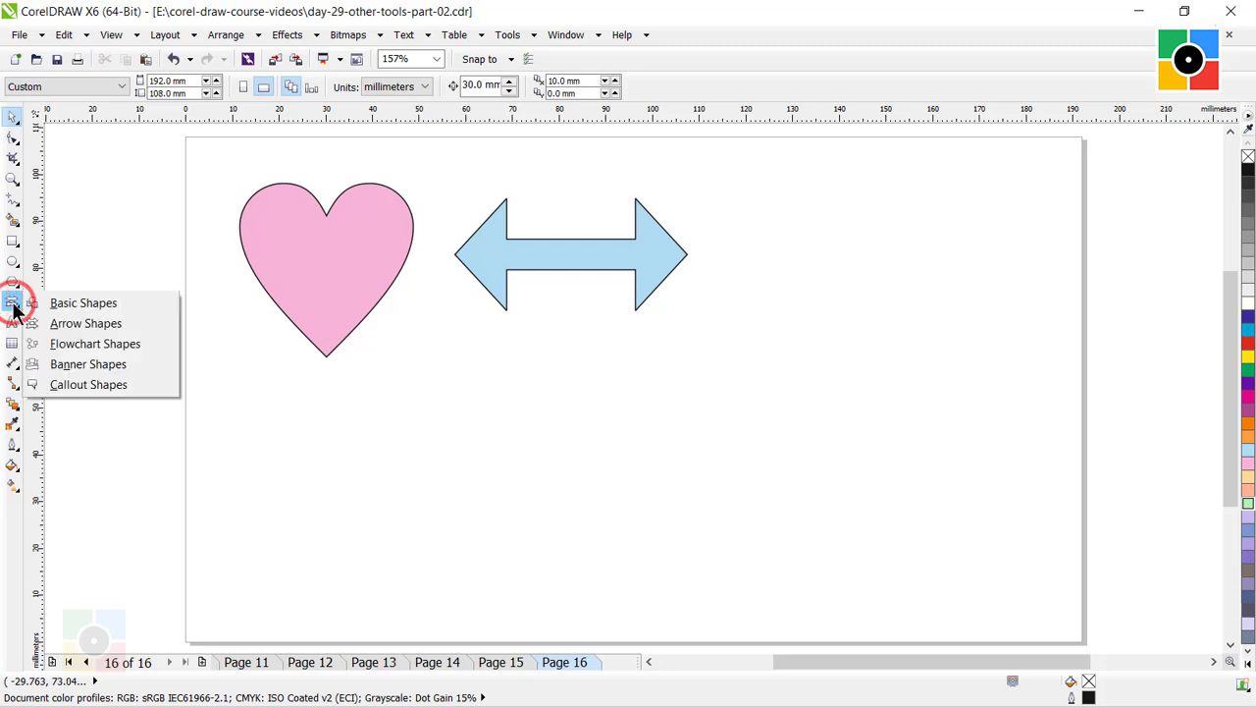
left_click(78, 346)
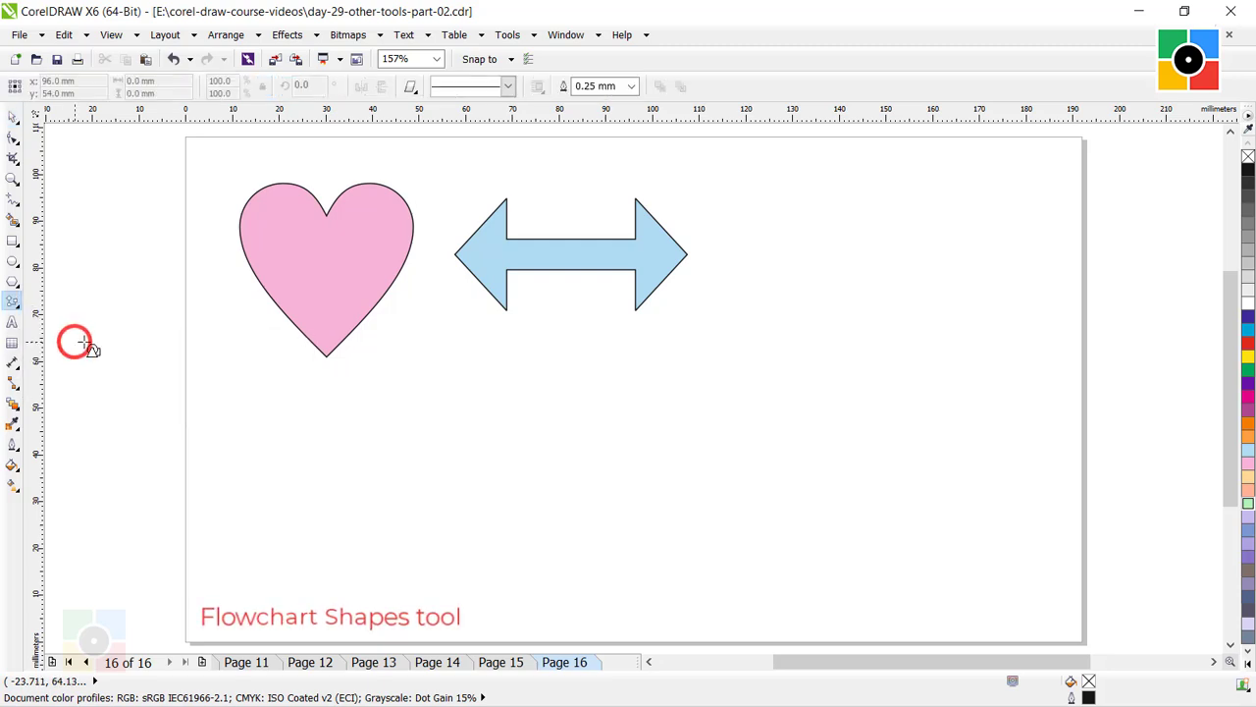
left_click(410, 86)
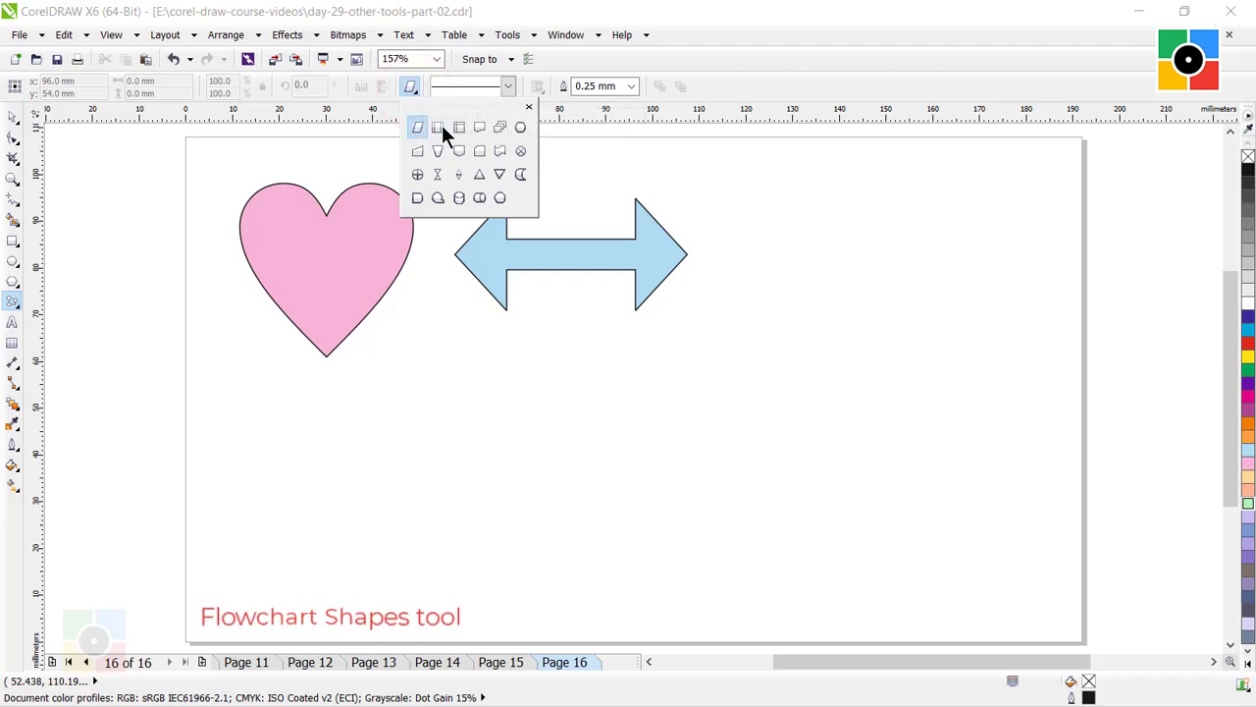
left_click(499, 151)
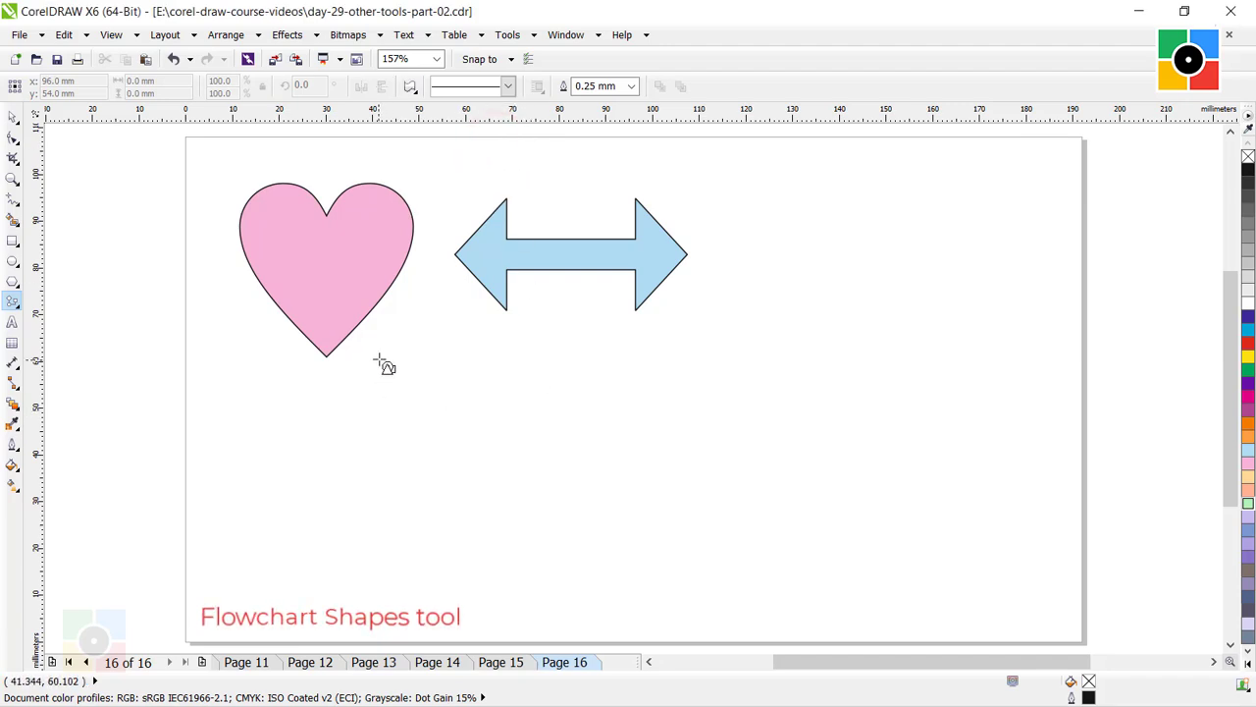
left_click_drag(400, 365, 730, 462)
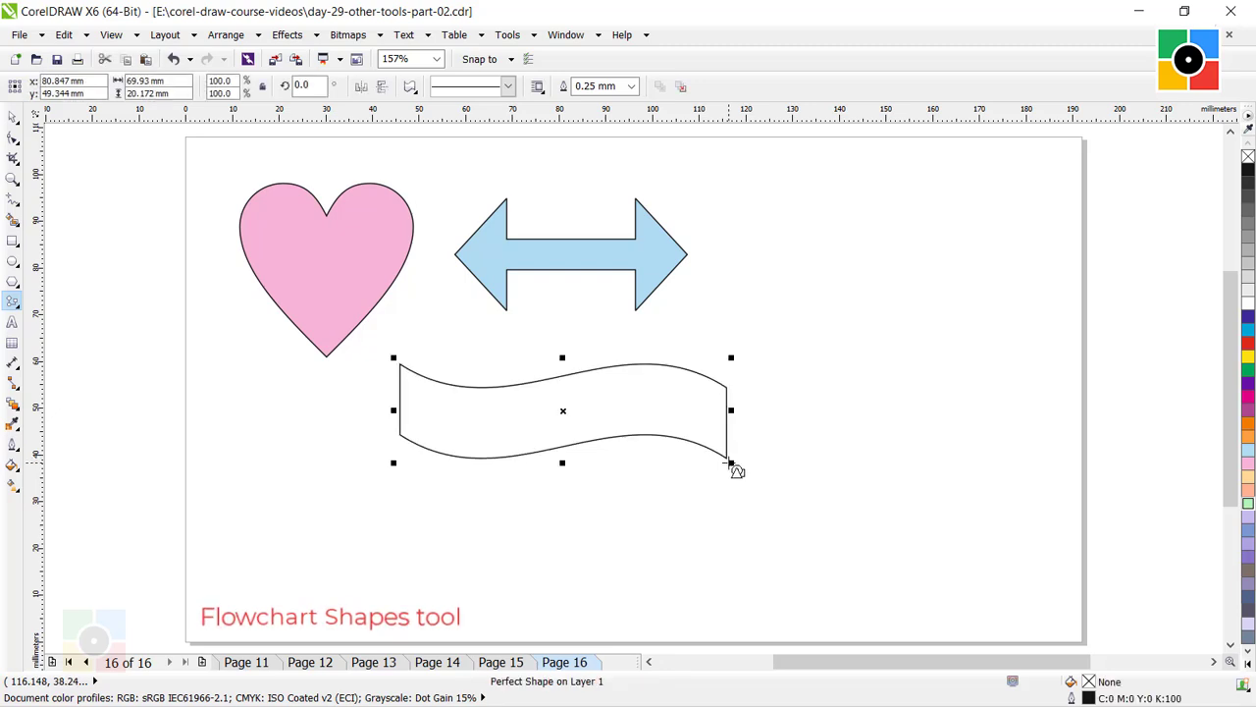
Fill the wavy flowchart shape with light orange, and deselect it.
left_click(11, 115)
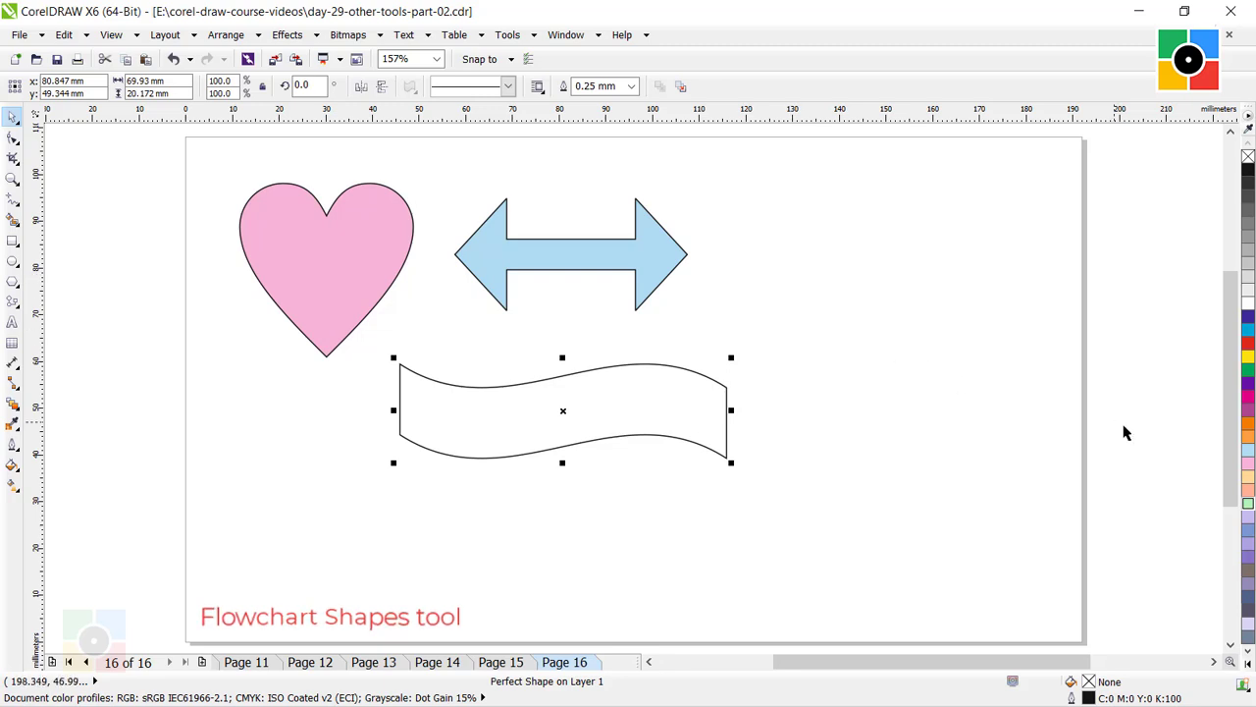
left_click(1248, 476)
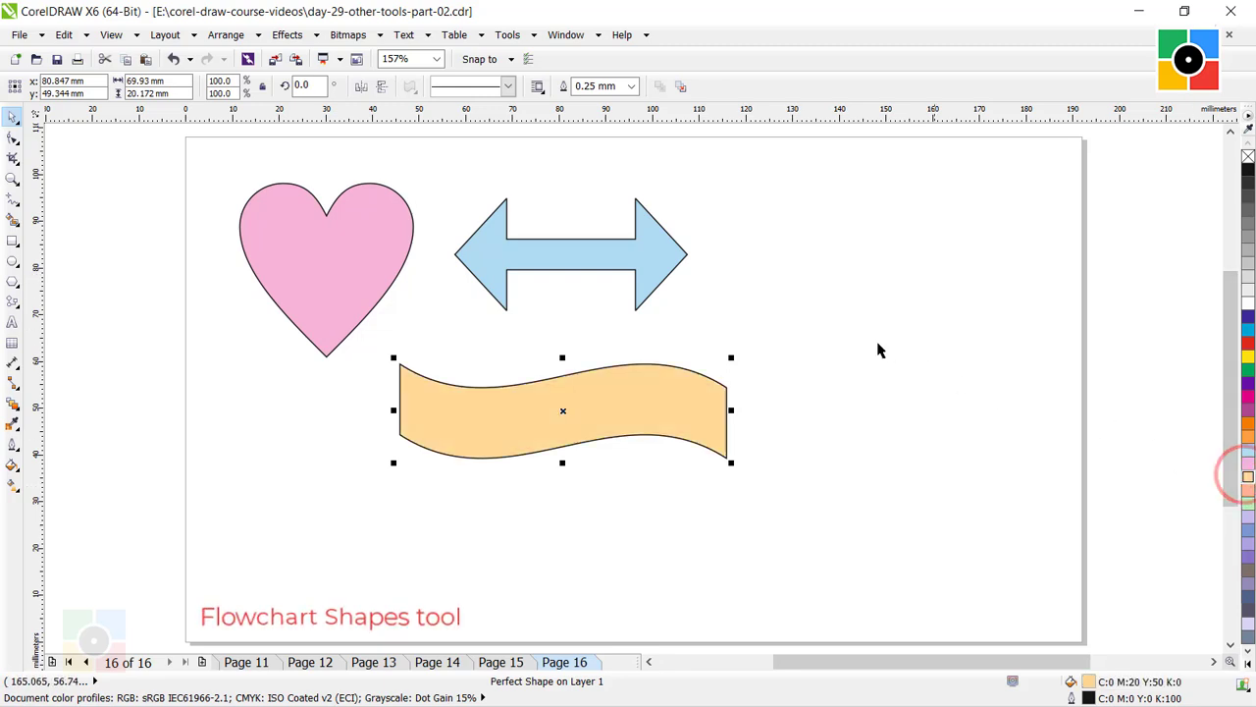
left_click(757, 289)
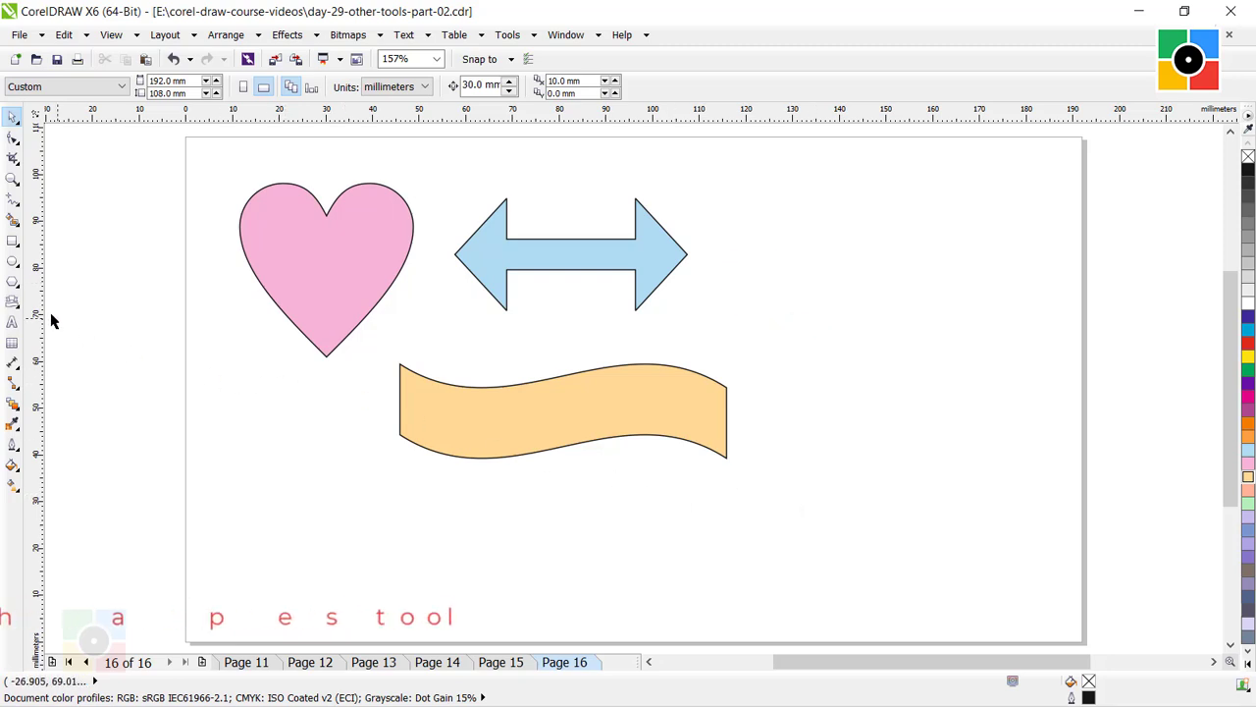
Draw a folded ribbon banner shape about 75 mm wide and 19 mm high in the lower-right area of the page.
left_click(12, 303)
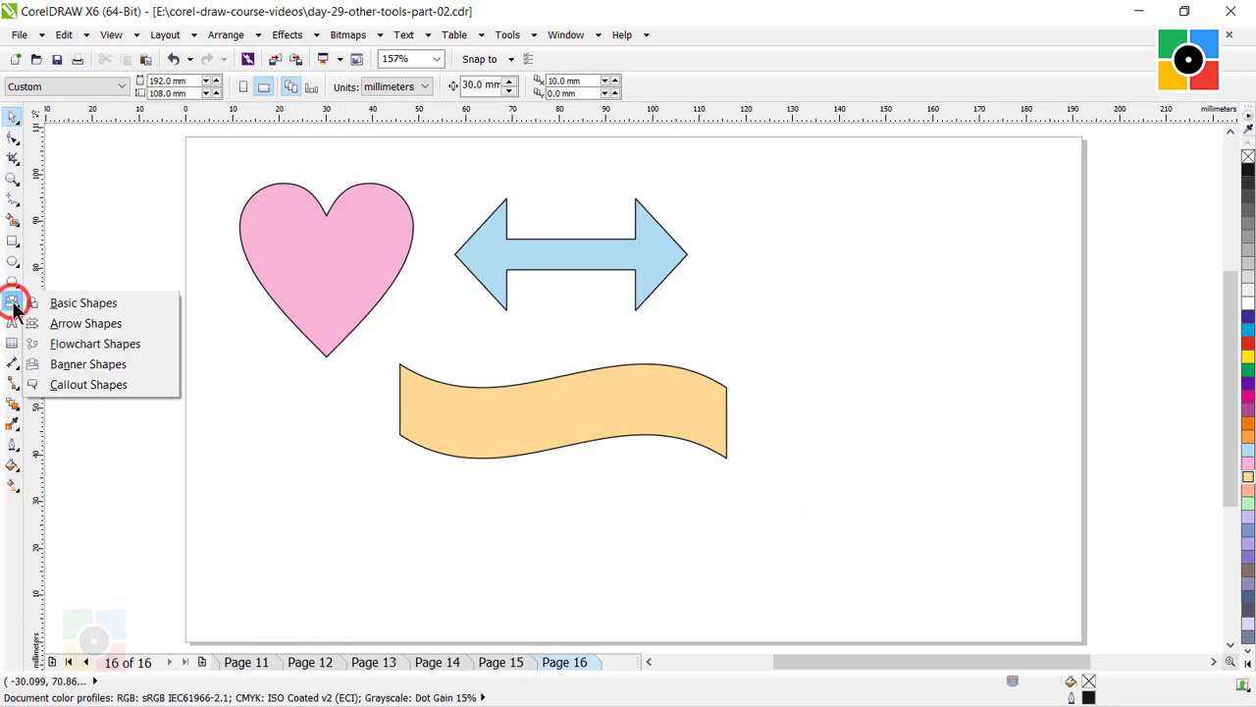
left_click(89, 367)
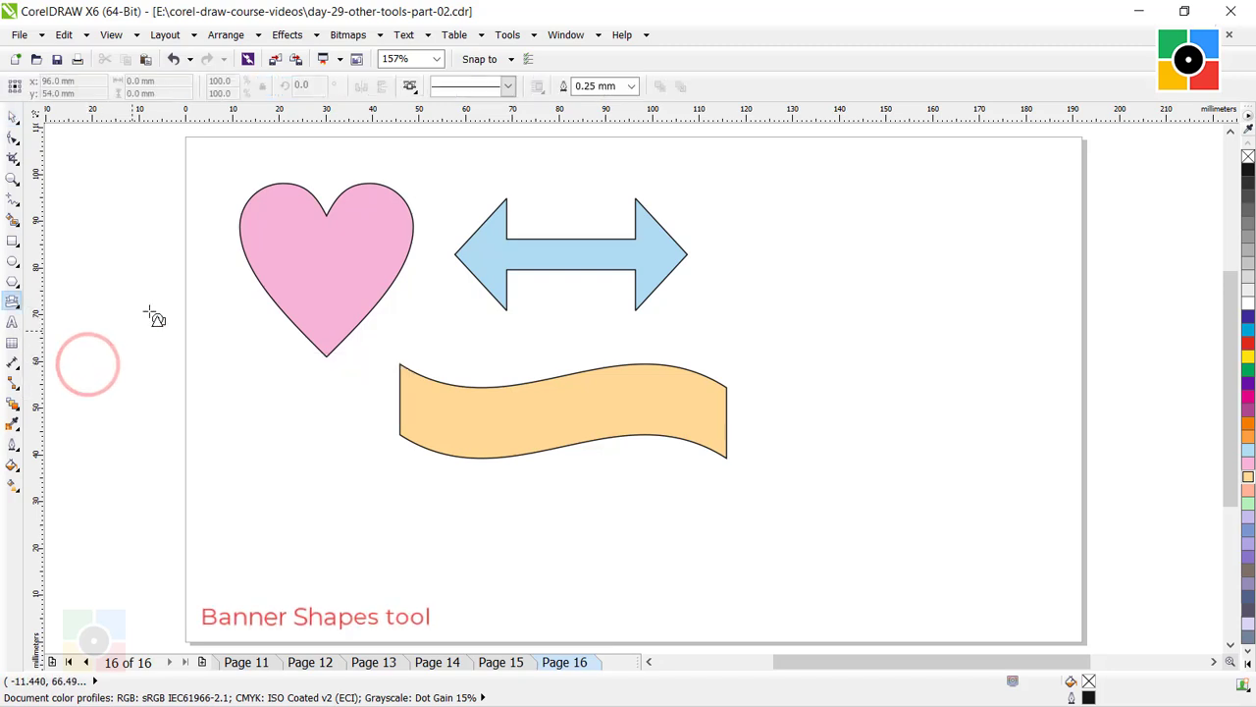
left_click(410, 87)
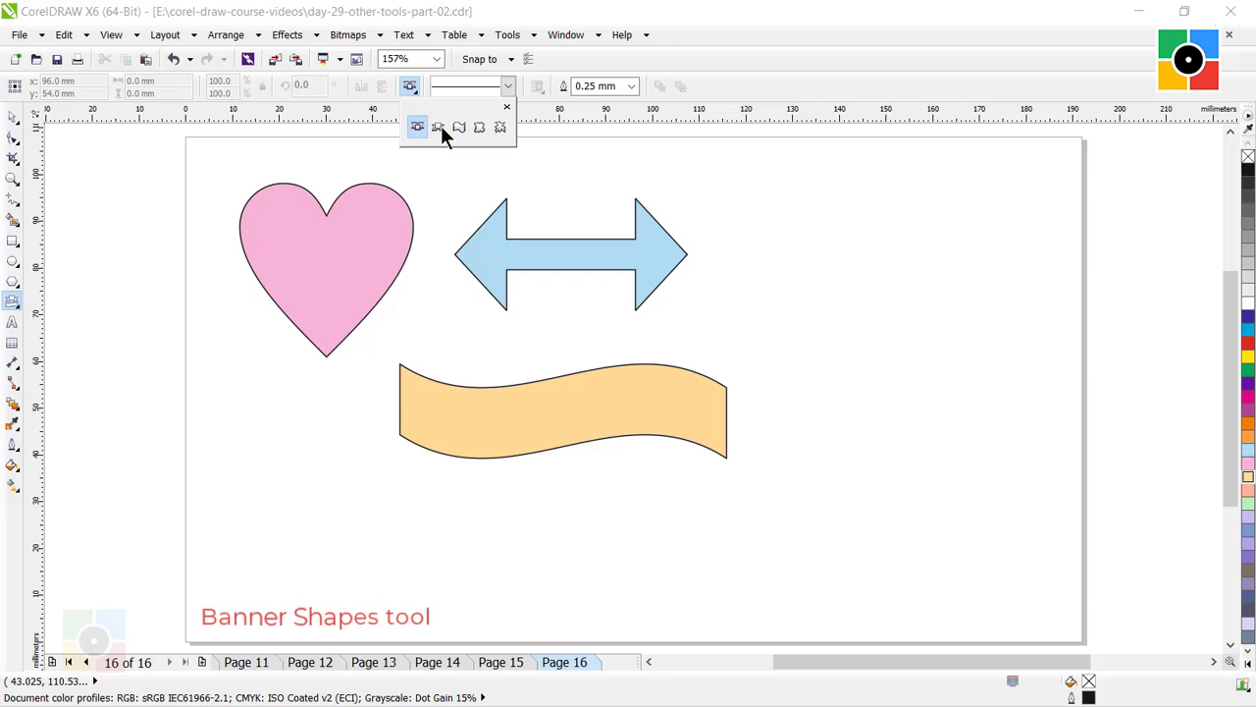
left_click(441, 126)
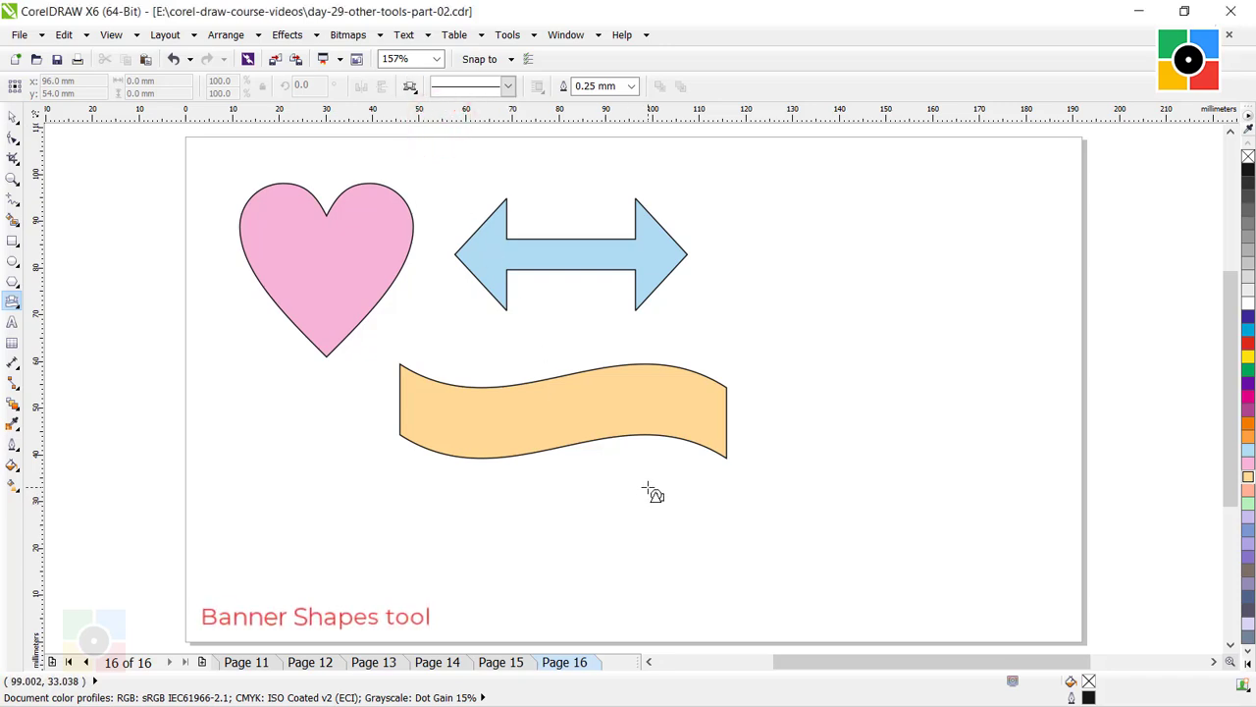
left_click_drag(648, 491, 1001, 581)
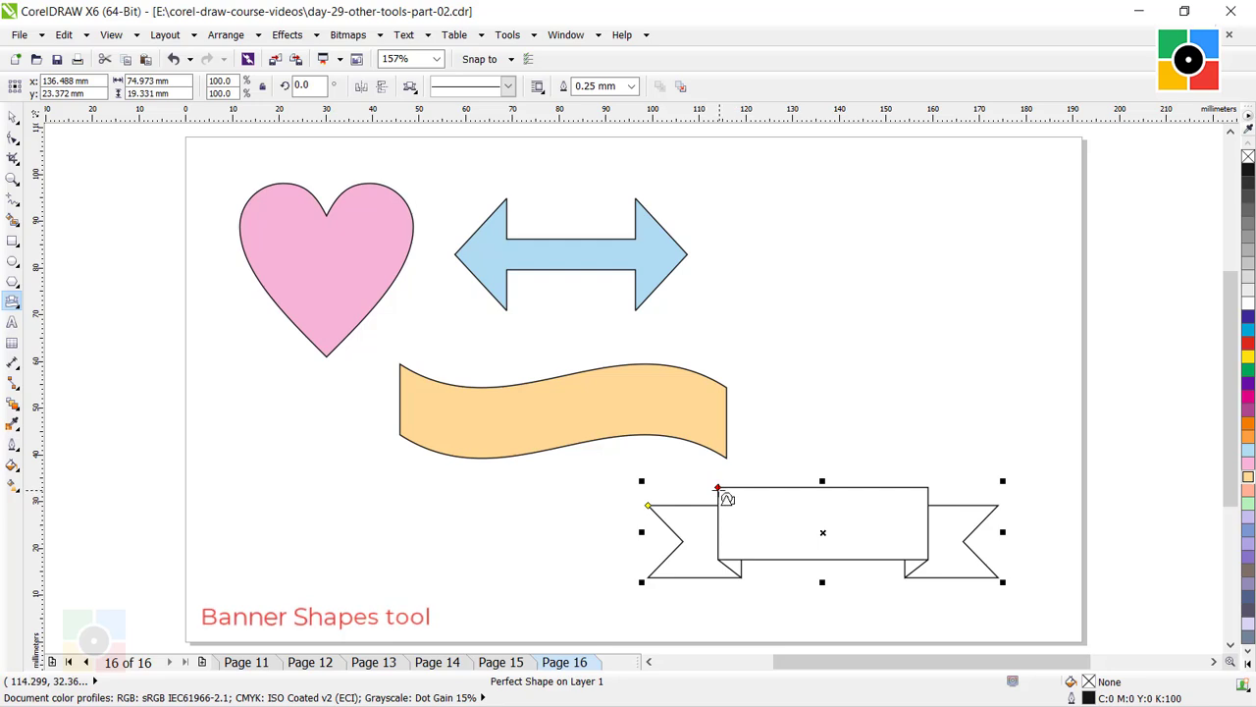
Narrow the ribbon banner's central panel and slightly lower the top edges of its tails, and return to the Pick tool.
mouse_move(720, 490)
left_mouse_down()
mouse_move(729, 508)
mouse_move(752, 504)
mouse_move(732, 508)
left_mouse_up()
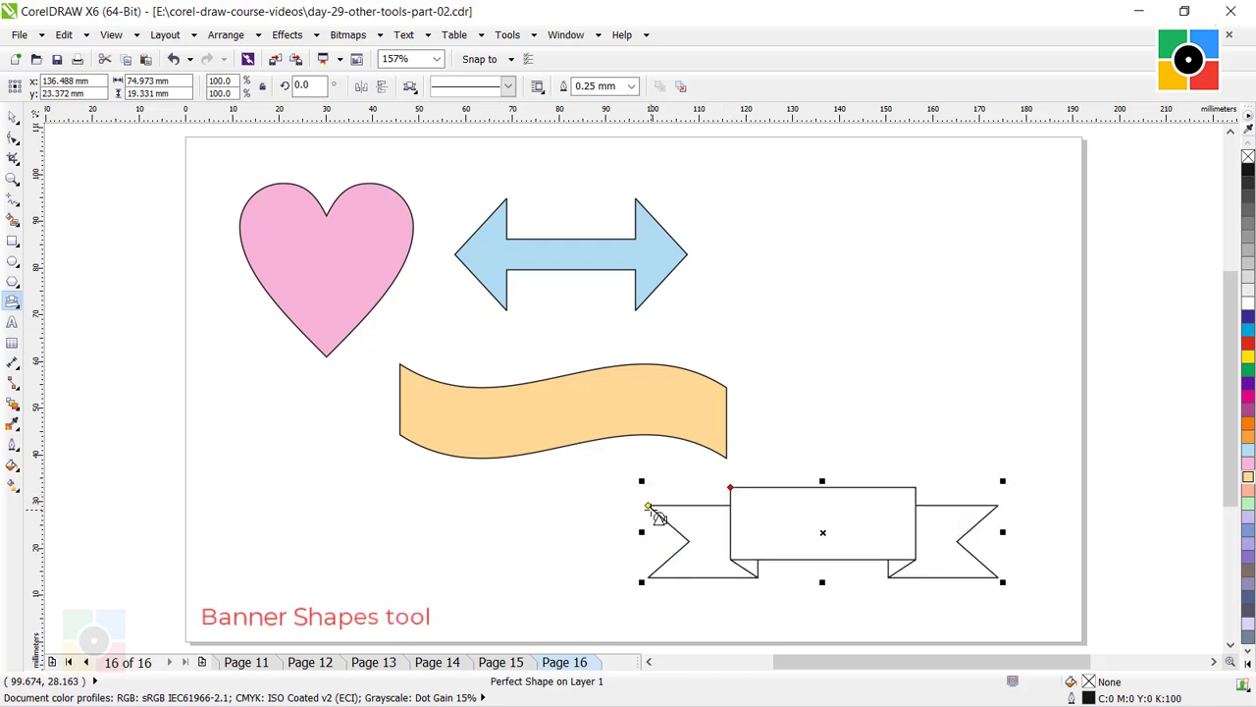
mouse_move(648, 507)
left_mouse_down()
mouse_move(575, 502)
mouse_move(648, 509)
left_mouse_up()
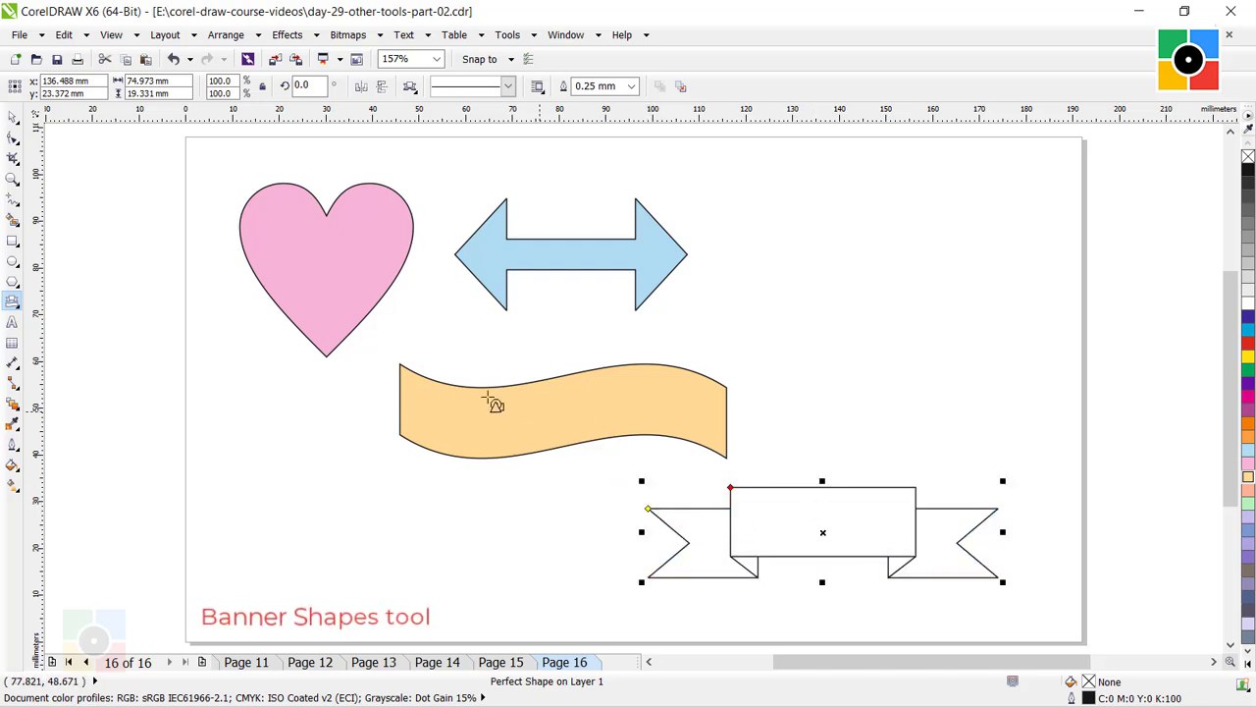
left_click(13, 117)
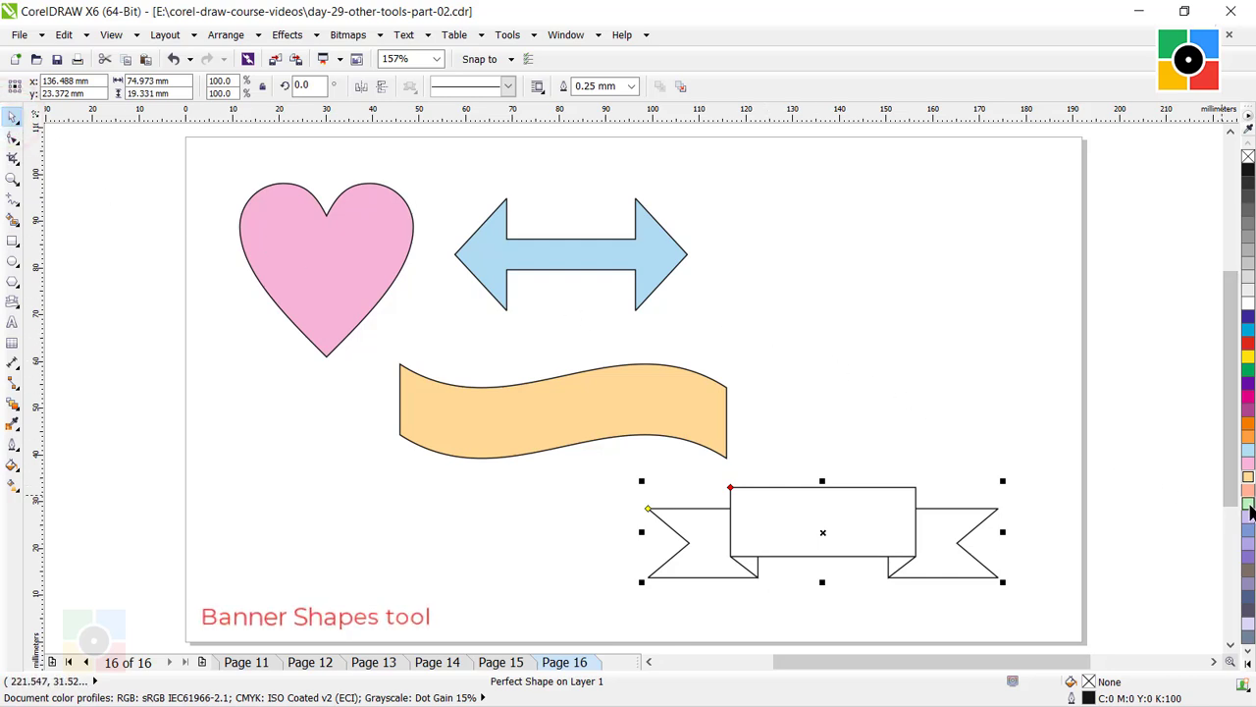
Fill the folded ribbon banner with light green (C:40 M:0 Y:40 K:0), and deselect it.
left_click(1247, 503)
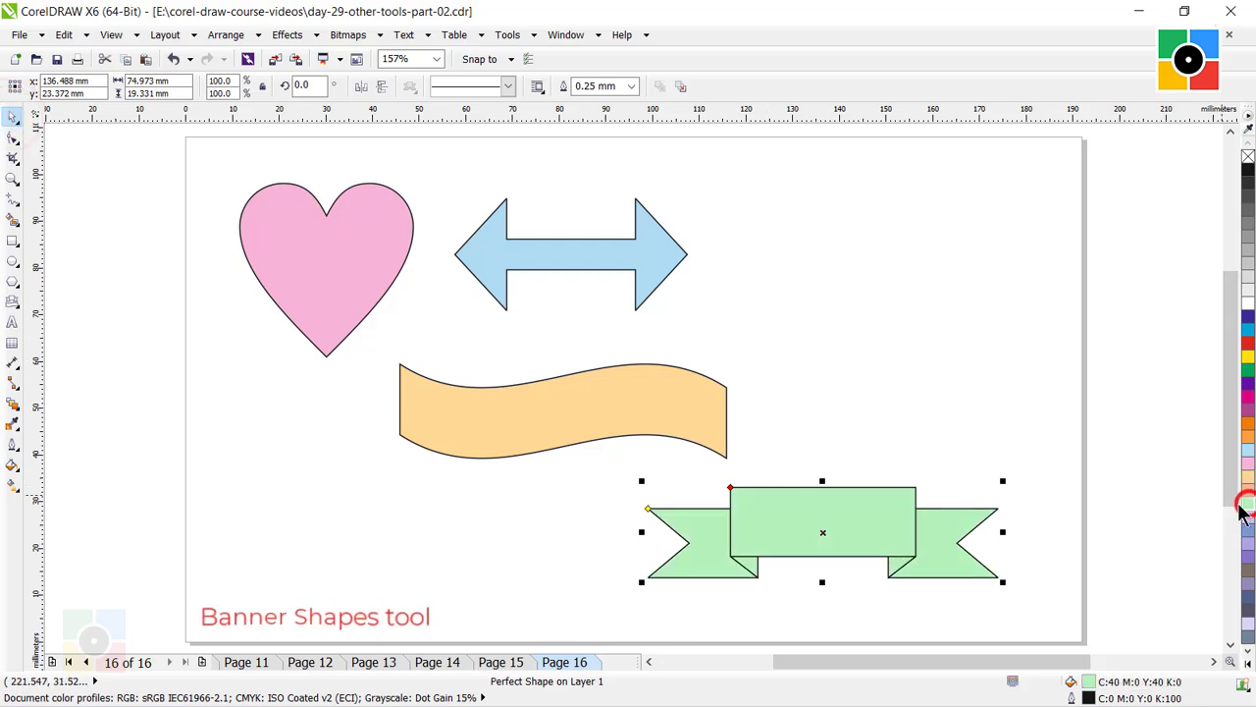
left_click(1018, 446)
left_click(996, 422)
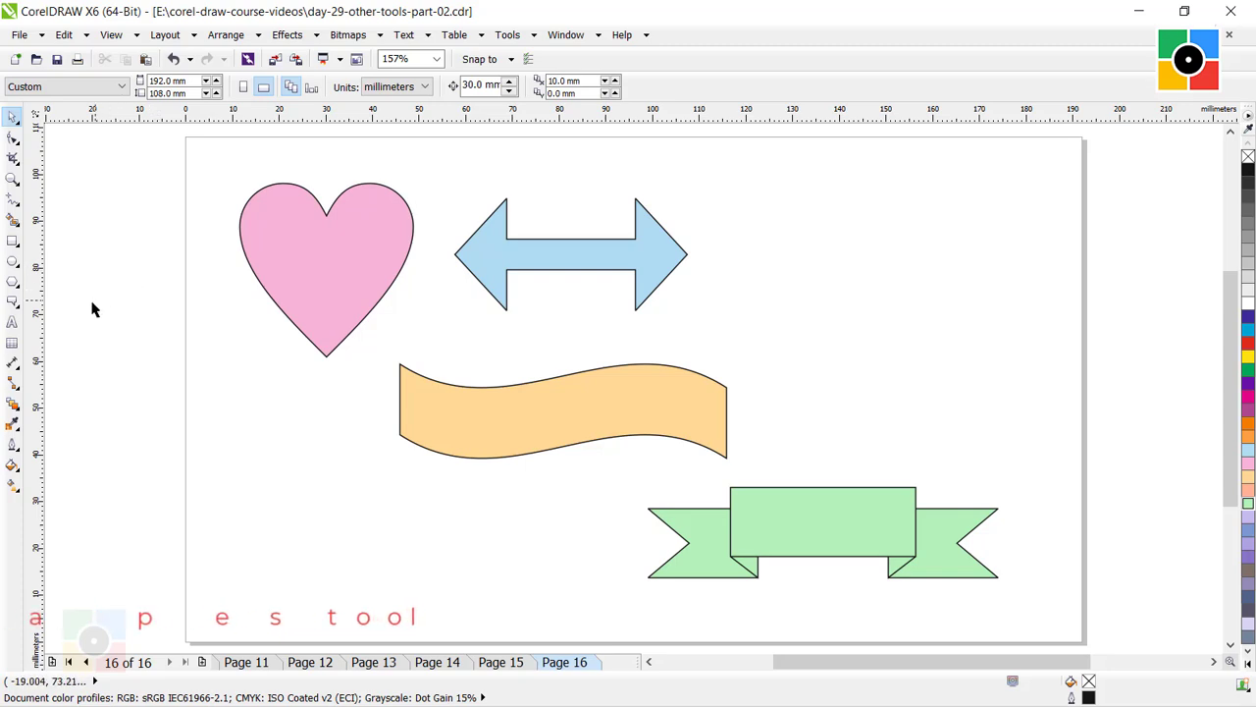
Draw a rounded-rectangle callout about 62 mm wide and 33 mm high right of the double arrow, and move its pointer tip below the bubble's lower-left corner.
left_click(14, 304)
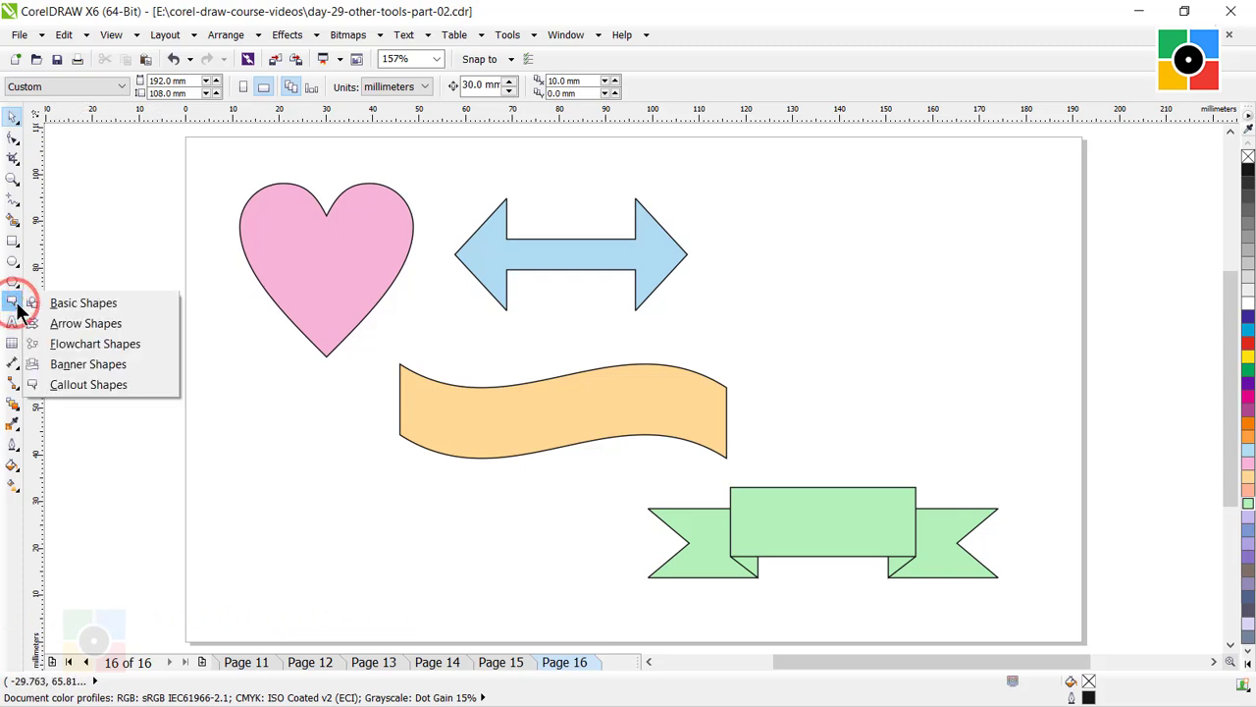
left_click(96, 386)
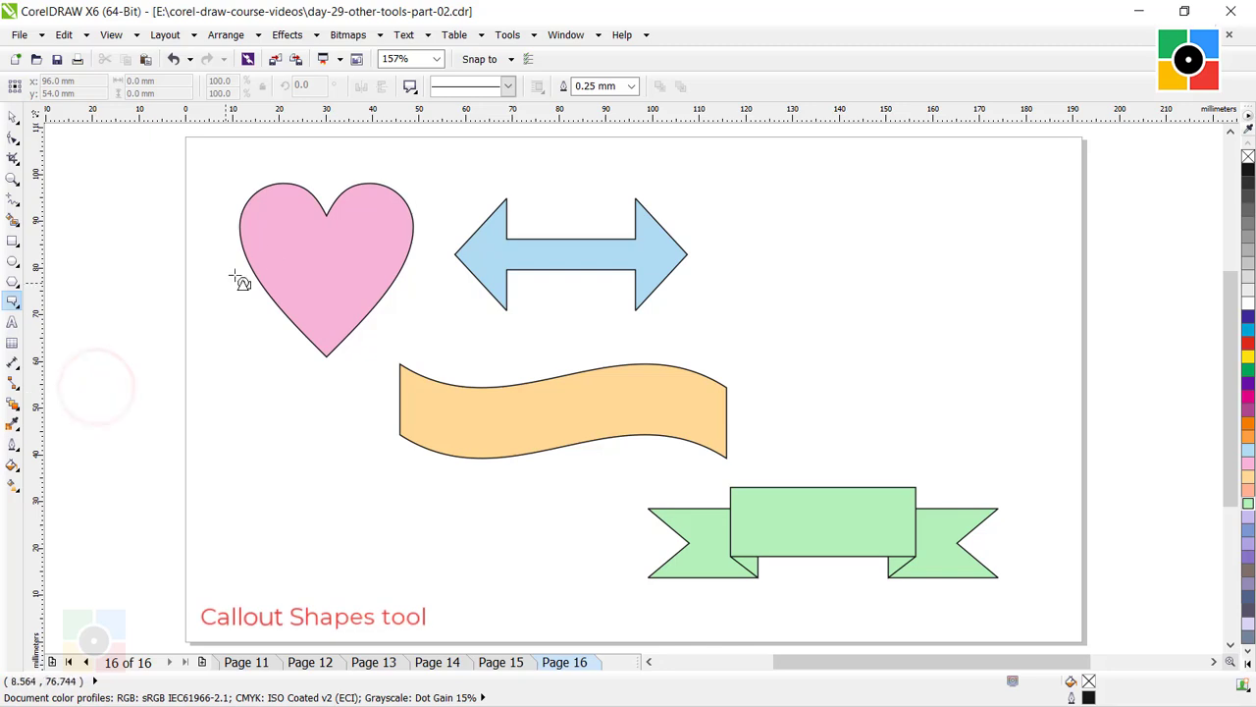
left_click(410, 86)
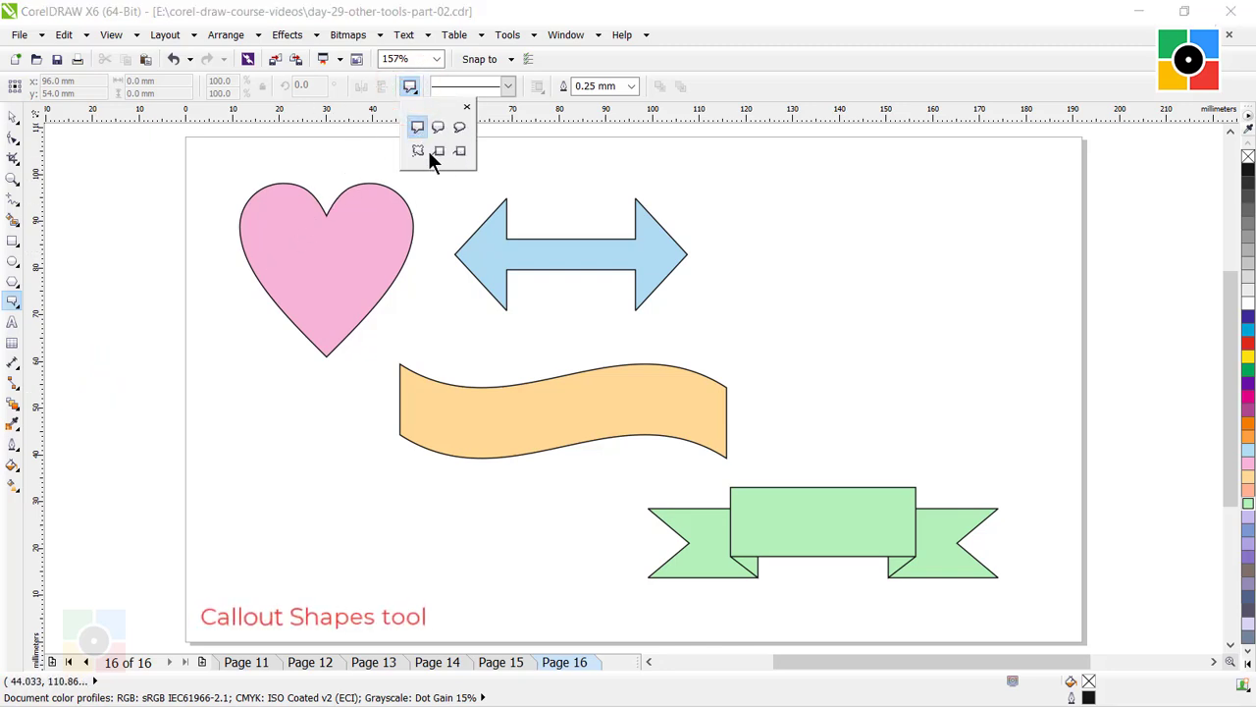
left_click(437, 128)
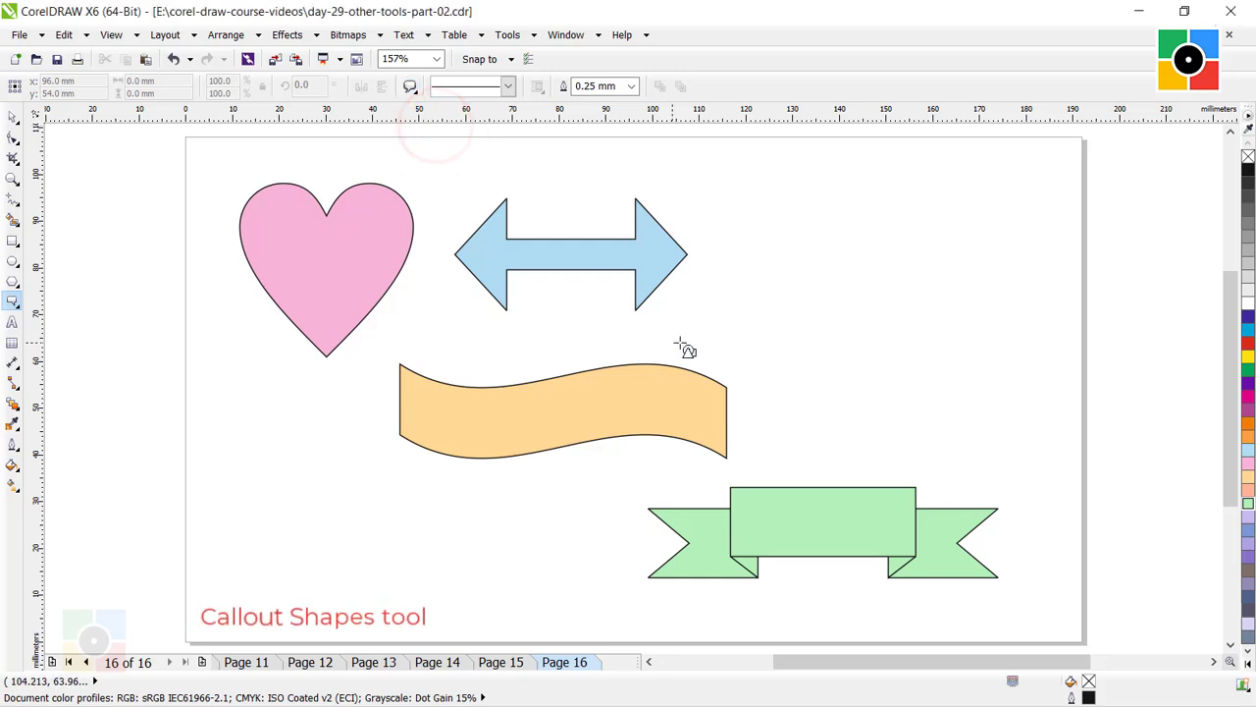
left_click_drag(751, 211, 1041, 366)
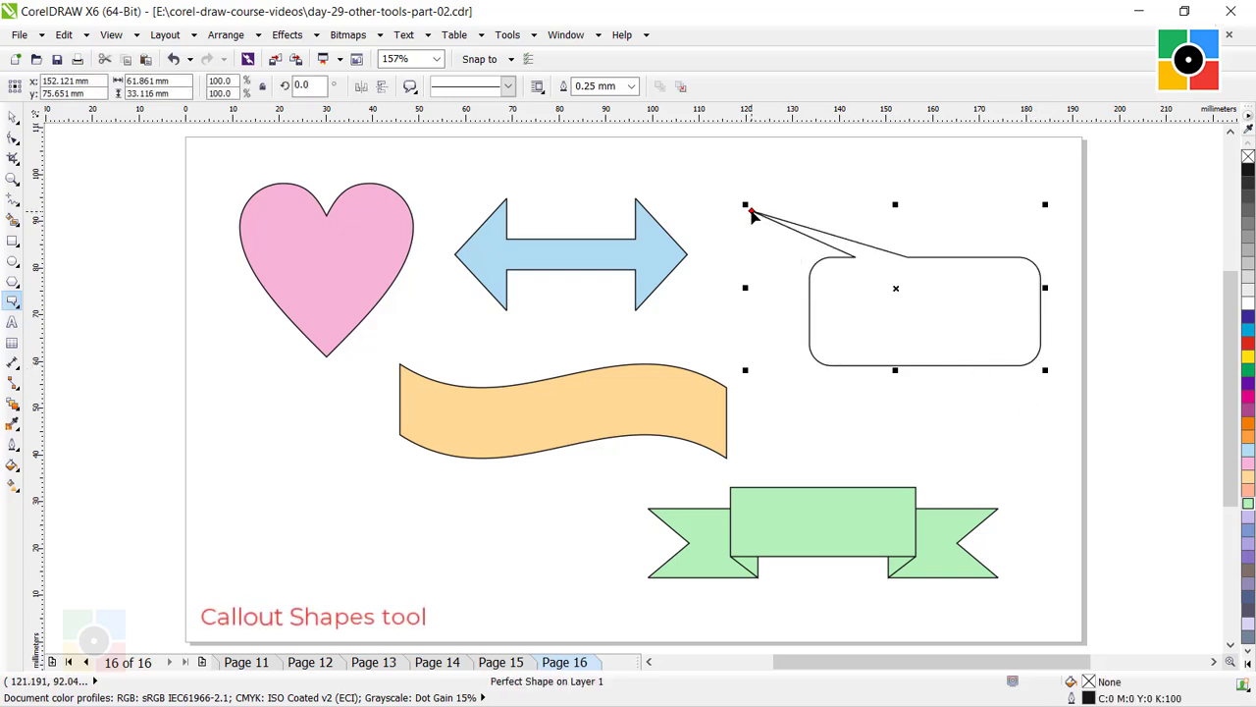
left_click_drag(751, 211, 789, 439)
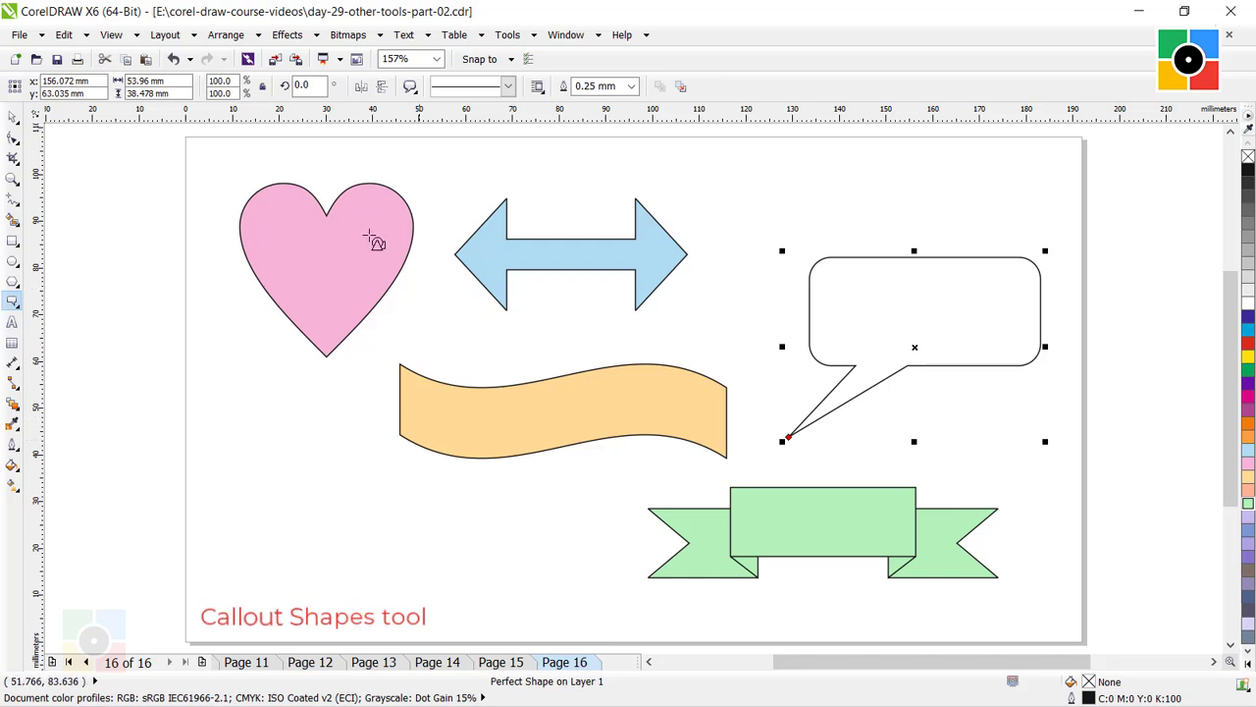
Fill the speech-bubble callout with light purple (C:30 M:30 Y:0 K:0) using the Pick tool, and deselect it.
left_click(12, 116)
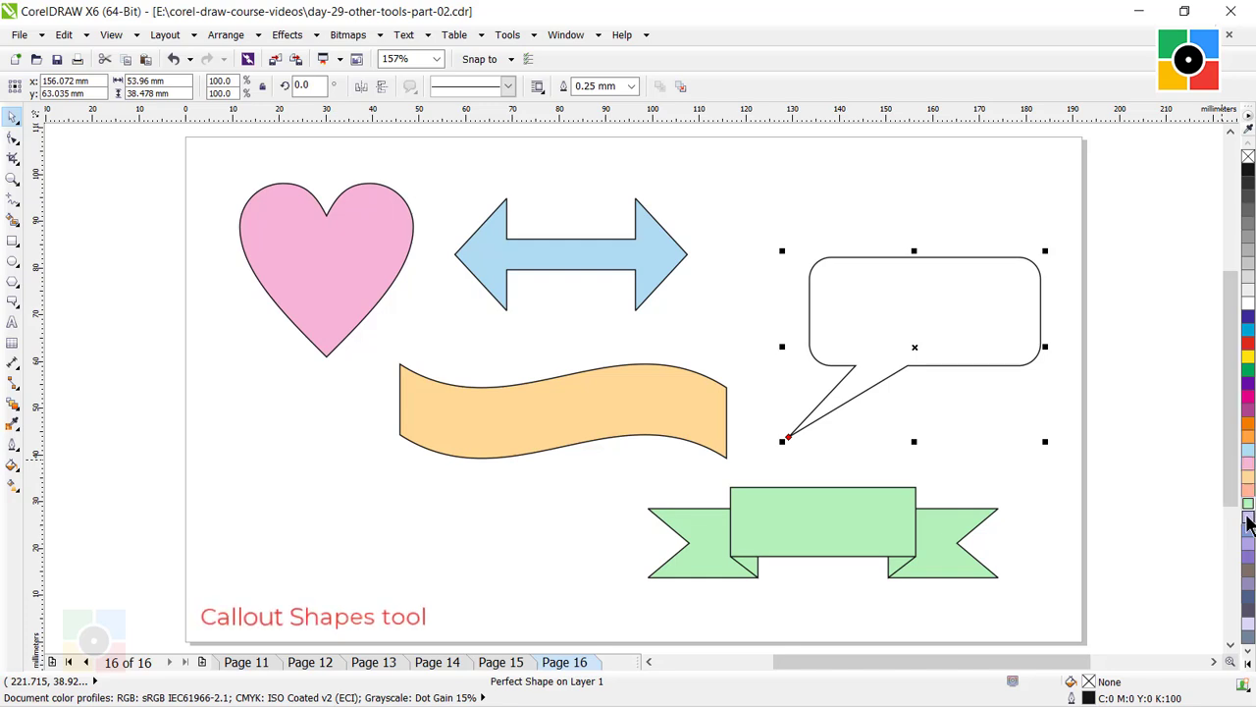
left_click(1247, 515)
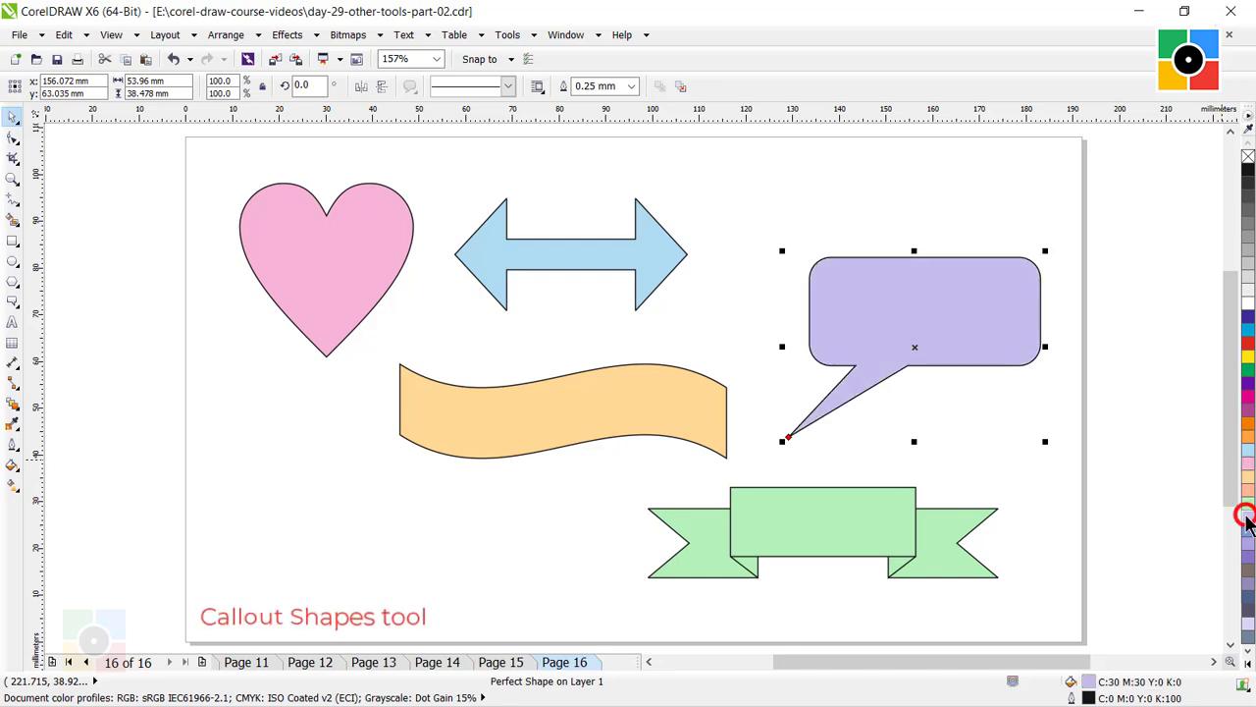
left_click(1011, 418)
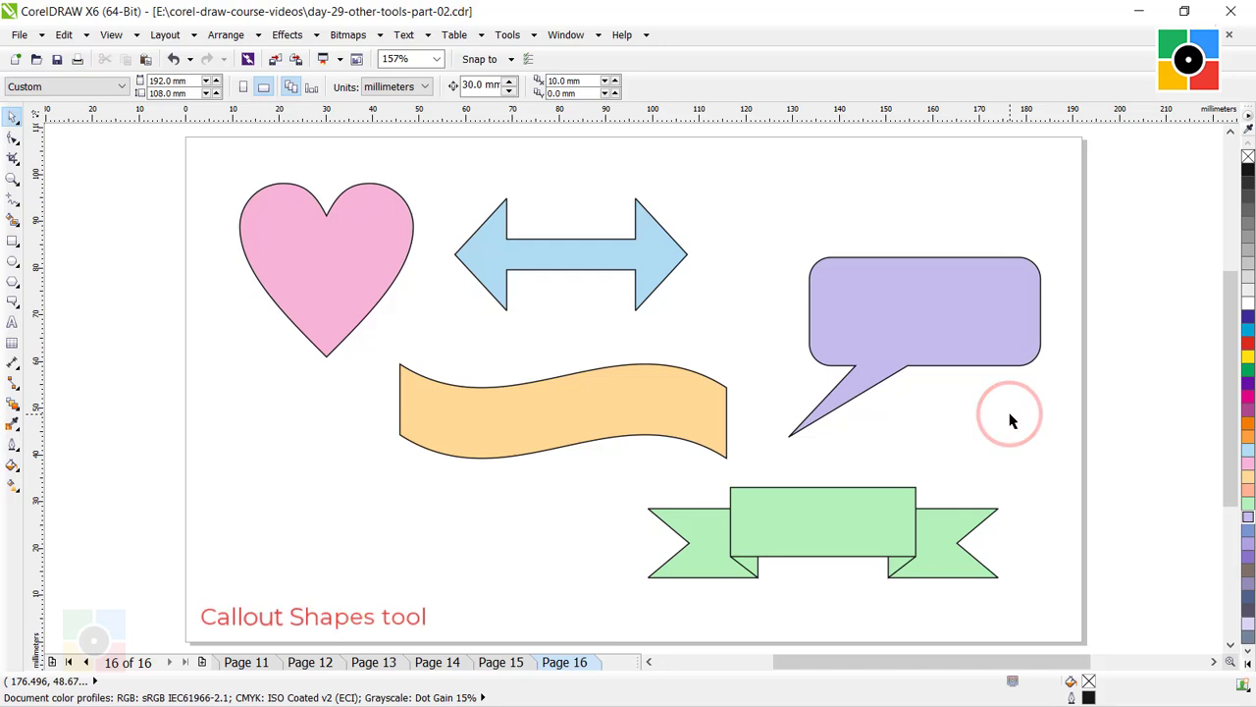